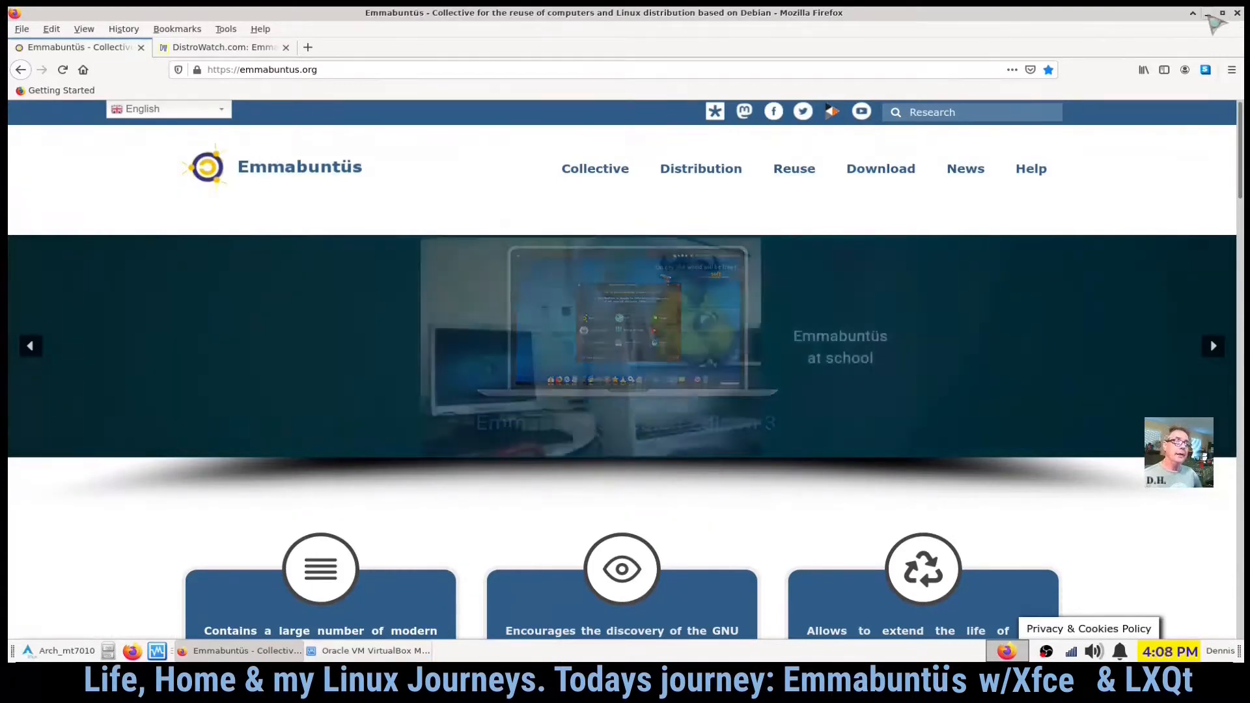
- Start the Emmabuntu virtual machine and boot the live session in English without installing
click(1209, 13)
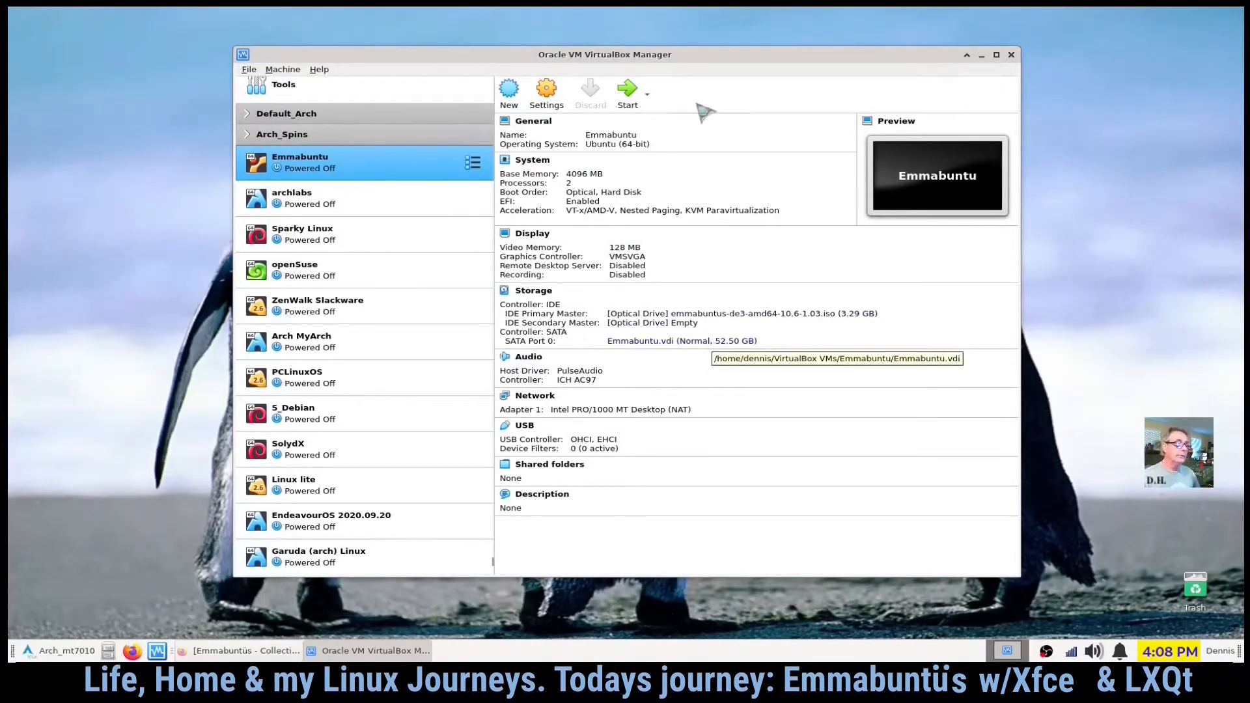
click(627, 92)
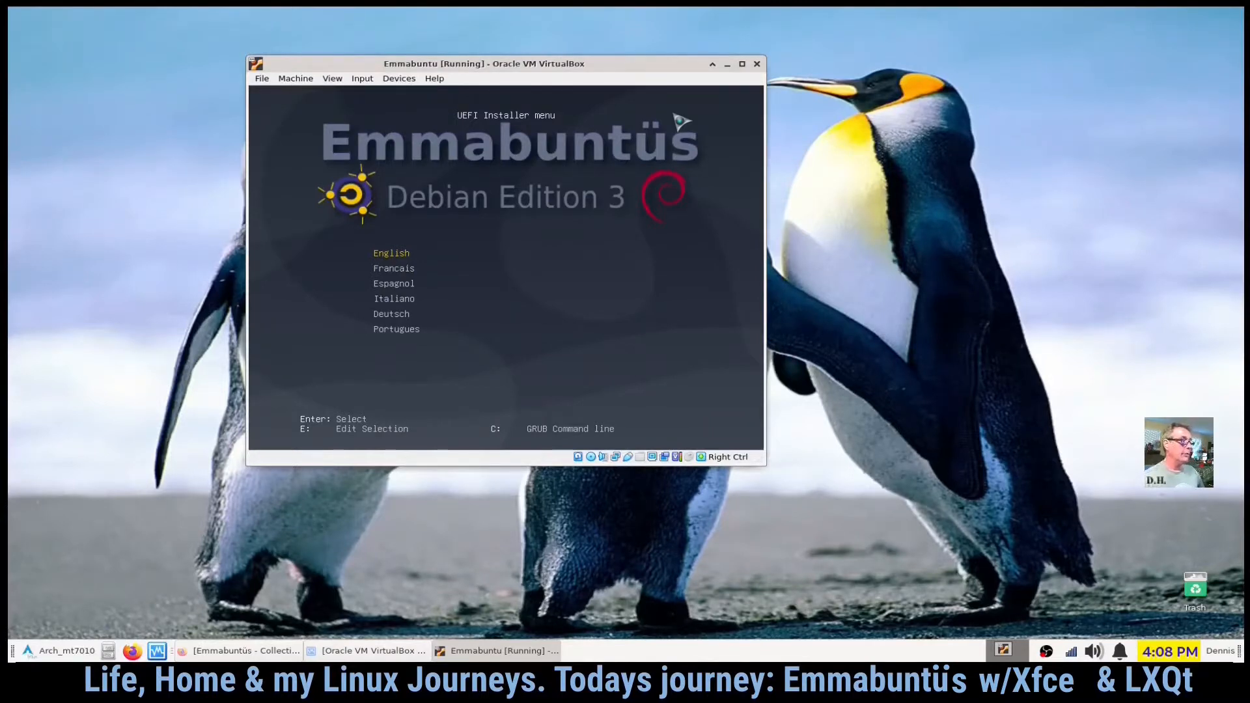
key(Return)
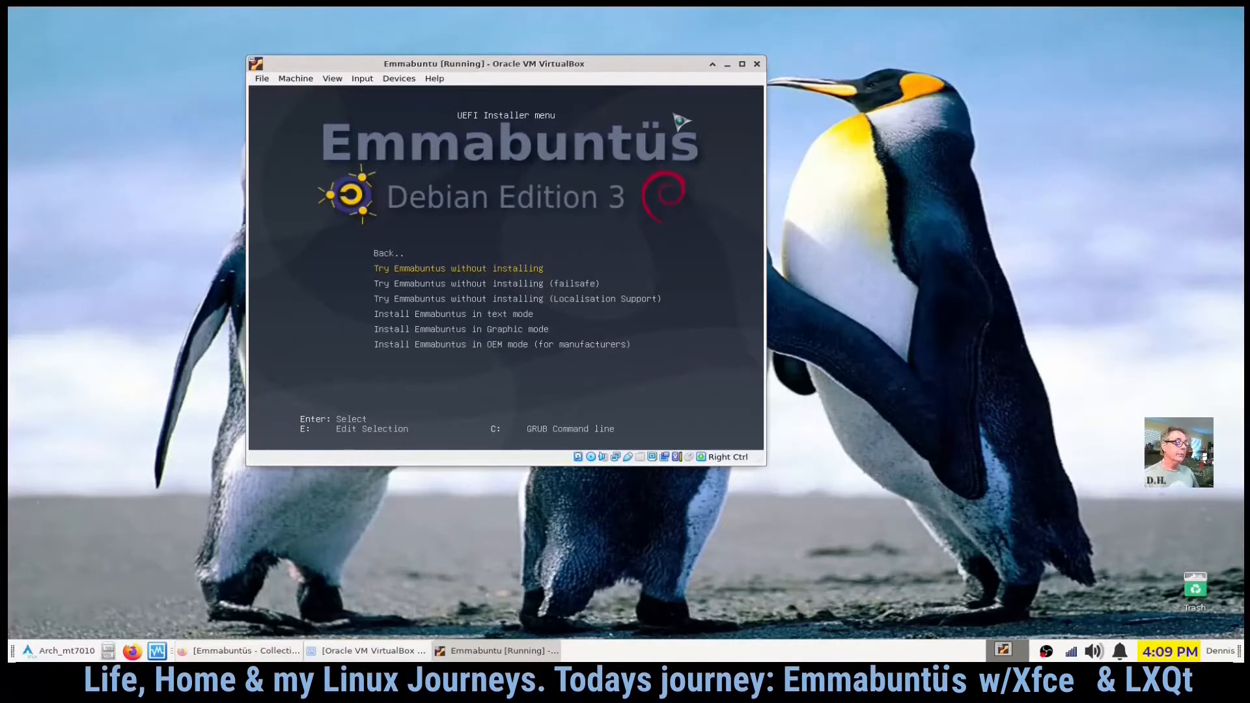
key(Return)
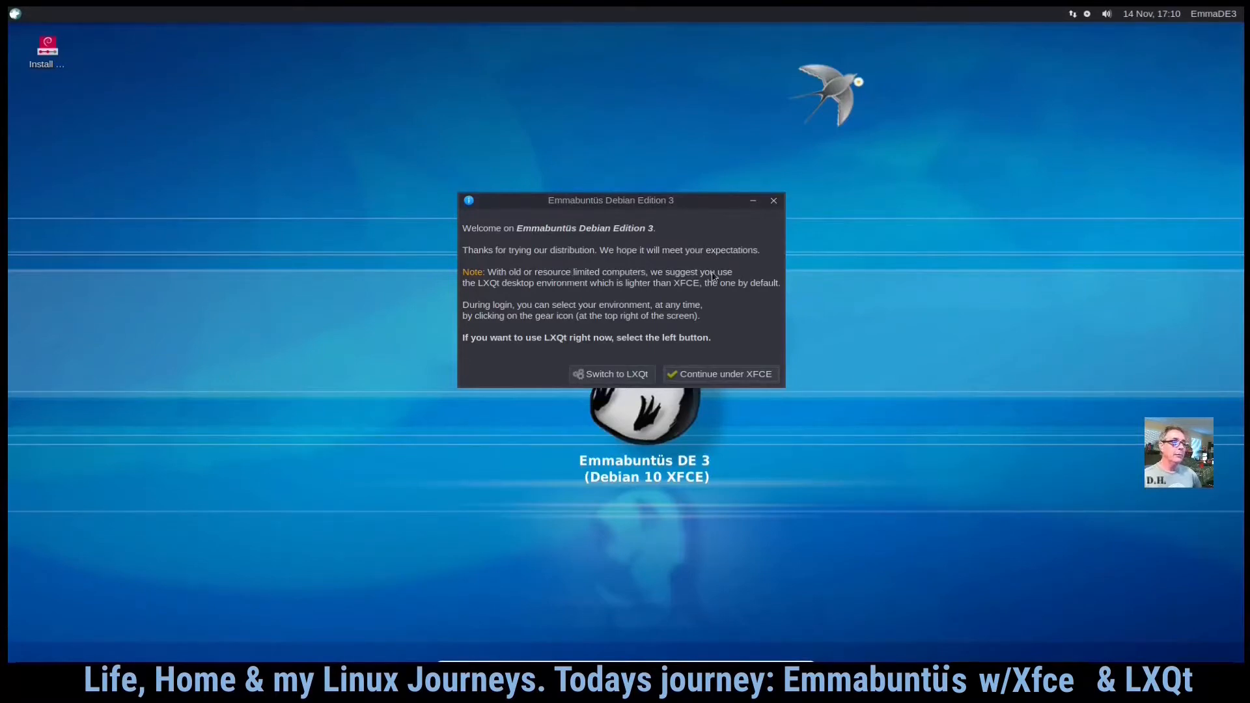
- Continue the live session under XFCE and keep the current keyboard layout
drag(709, 199, 483, 113)
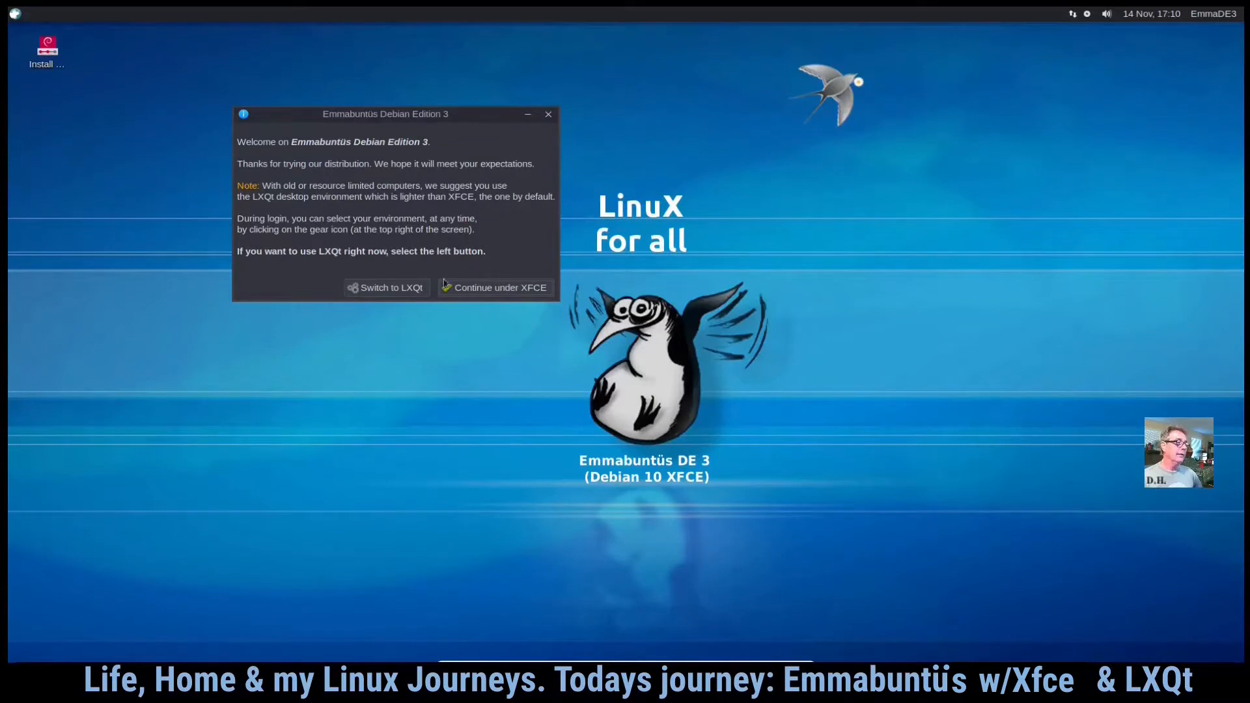
click(493, 289)
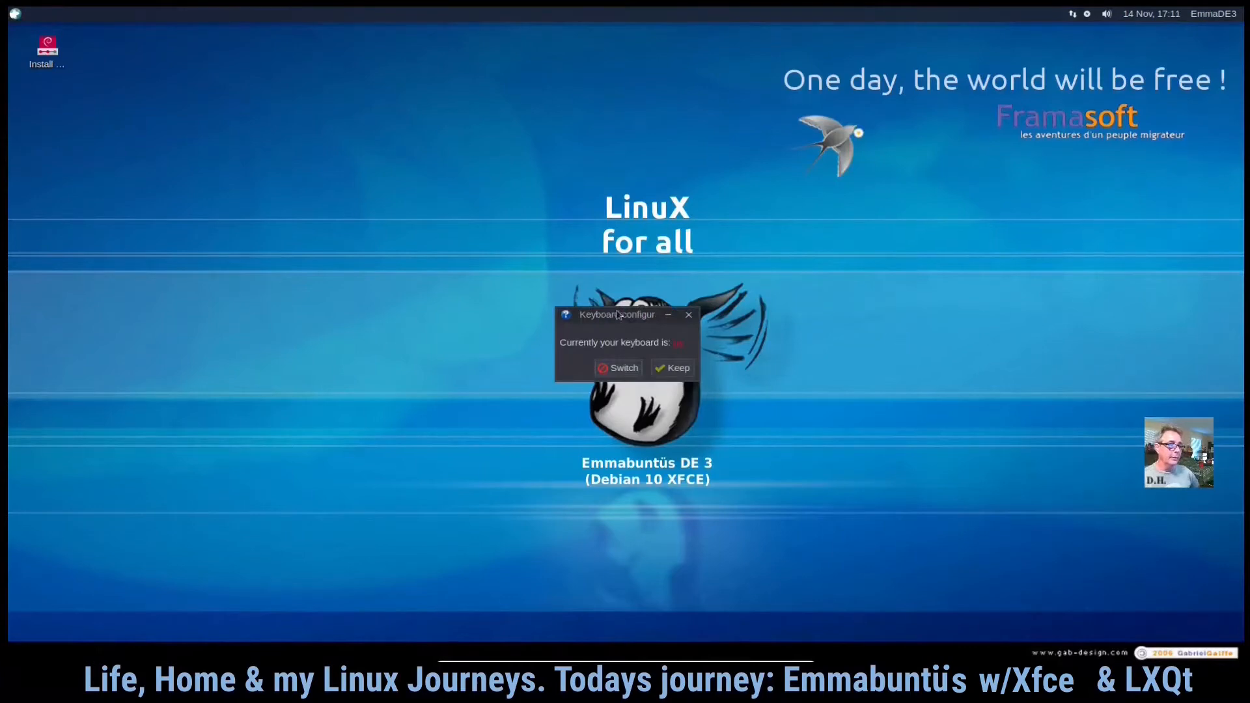
drag(621, 318, 364, 304)
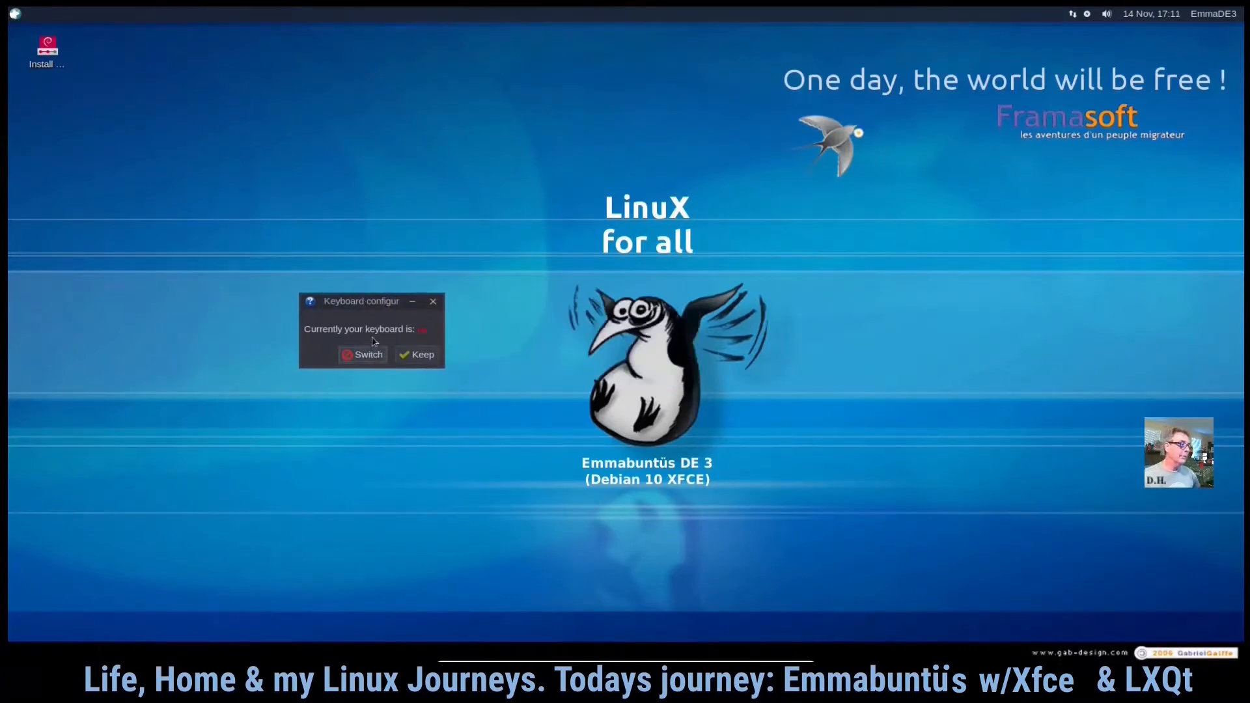
click(436, 355)
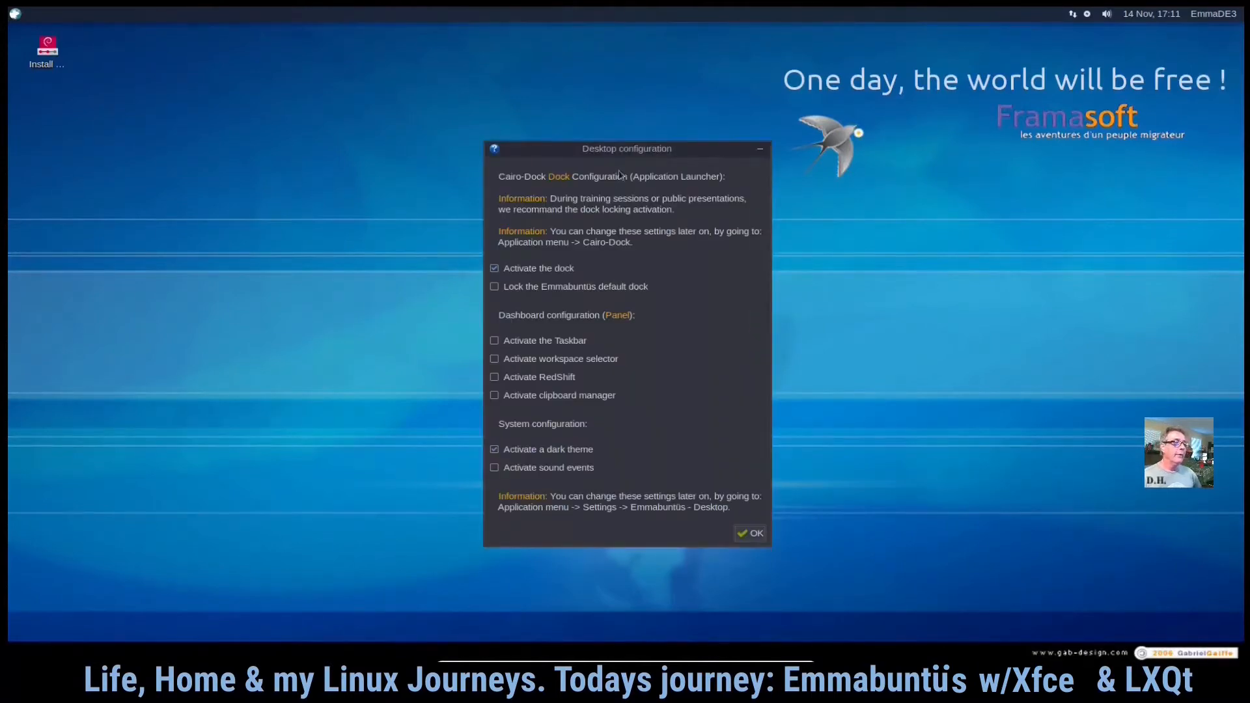
- Accept the default desktop configuration and choose the All version of the dock
drag(620, 151, 385, 101)
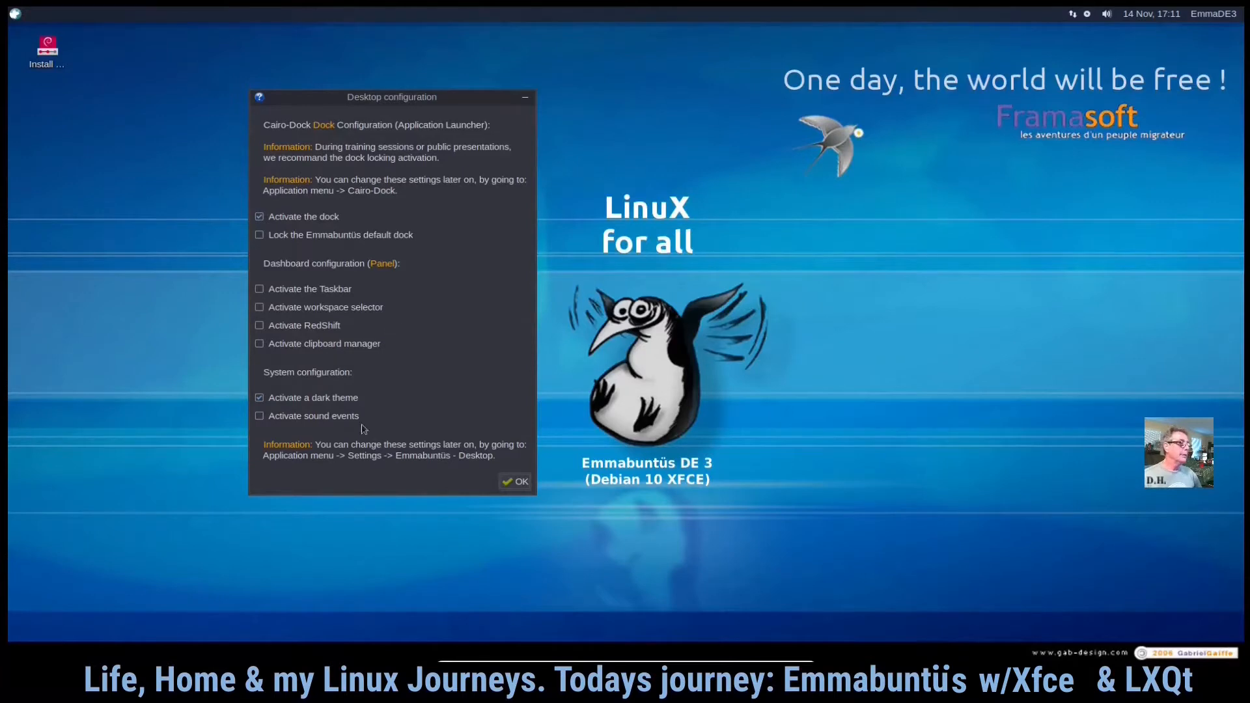
click(521, 485)
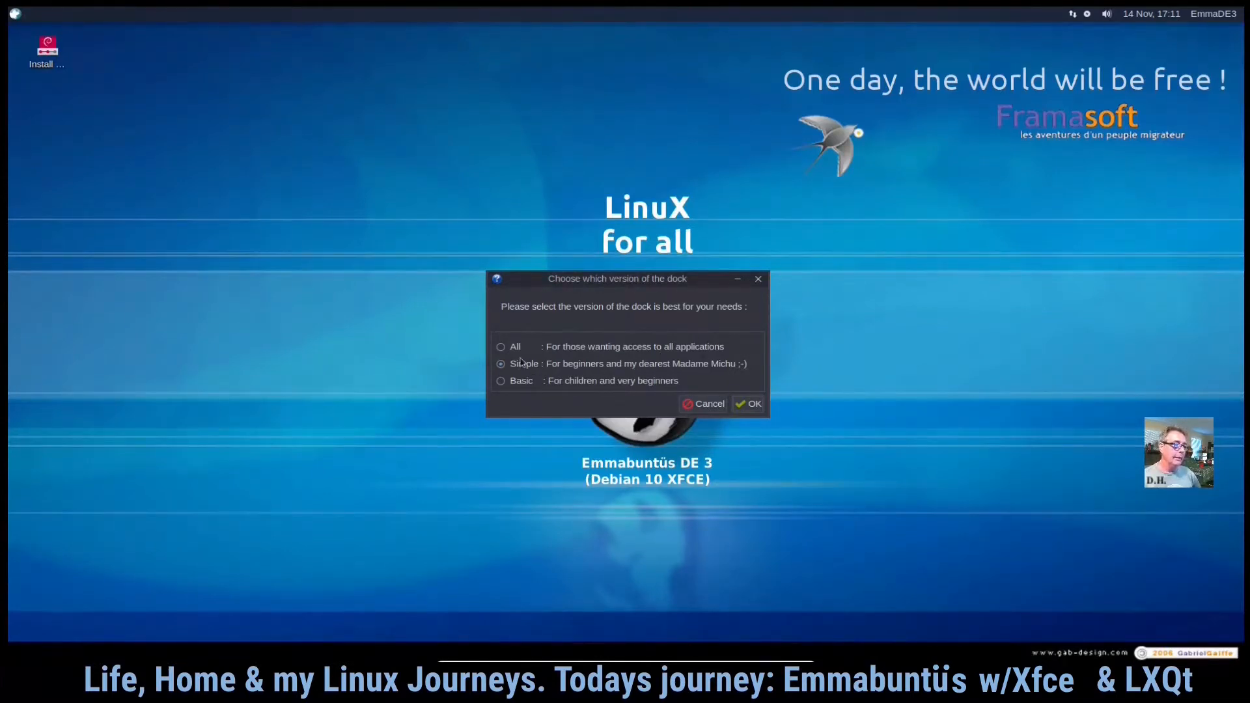
click(501, 347)
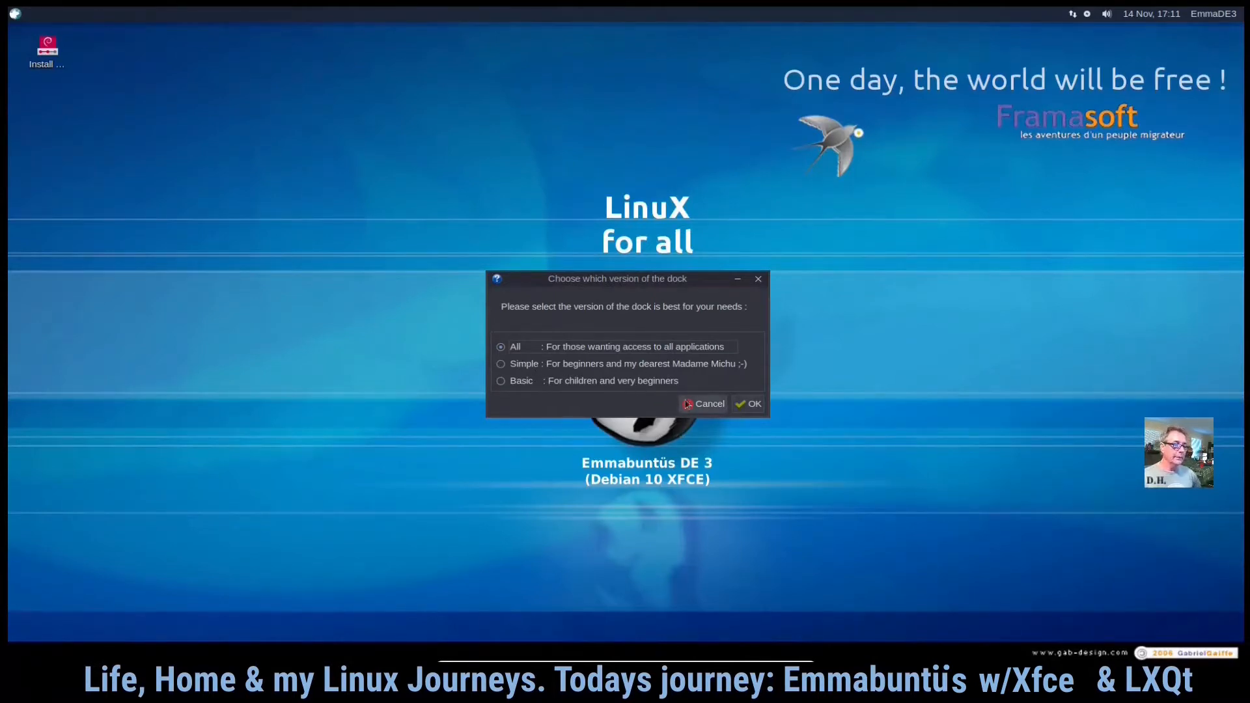
click(754, 404)
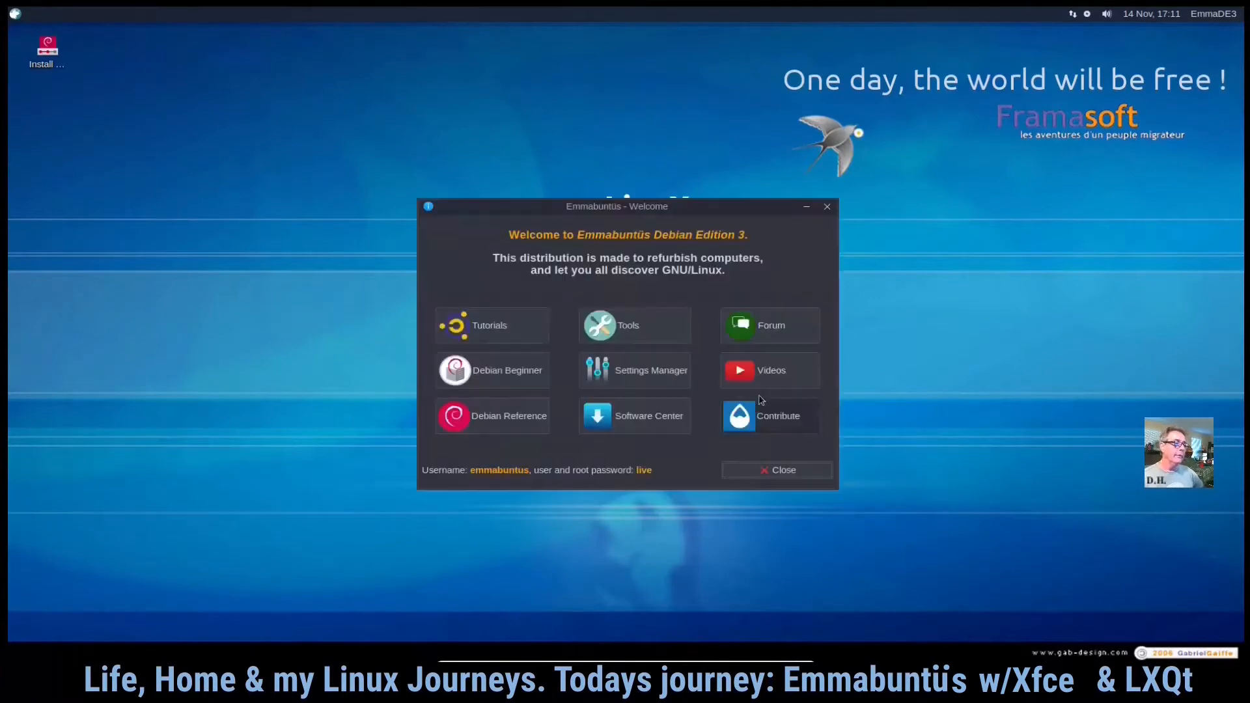
drag(678, 201, 452, 103)
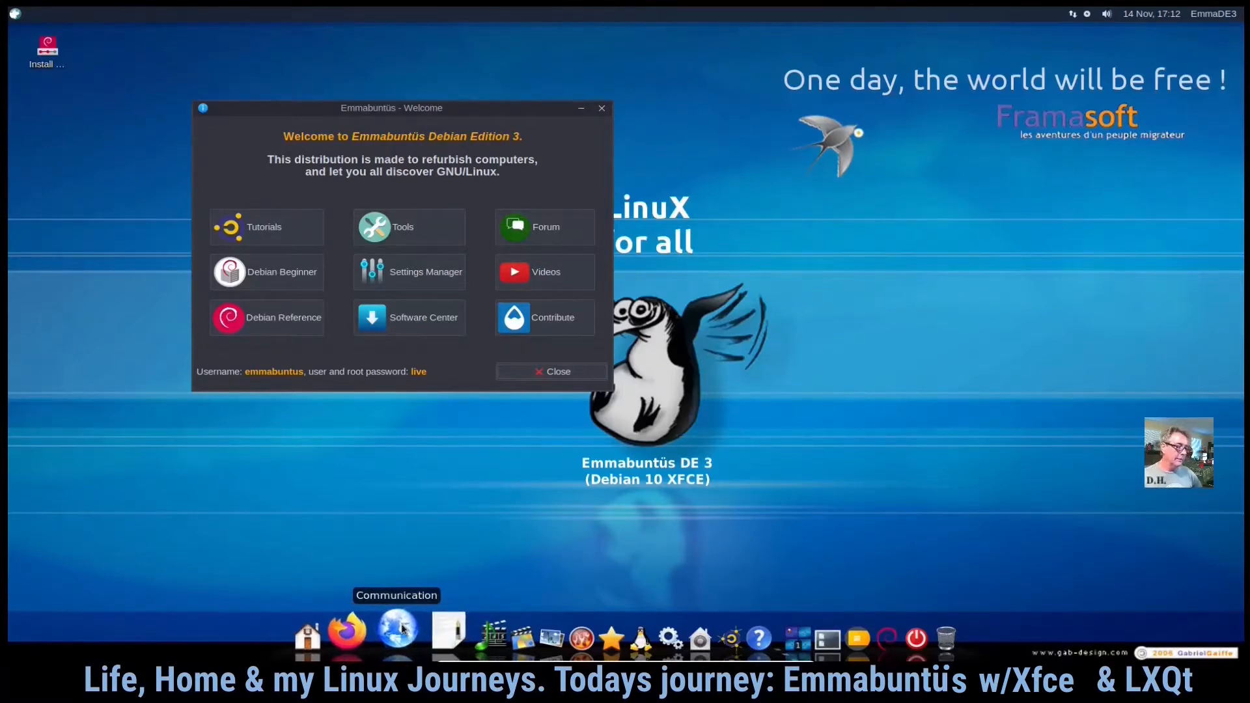
click(404, 633)
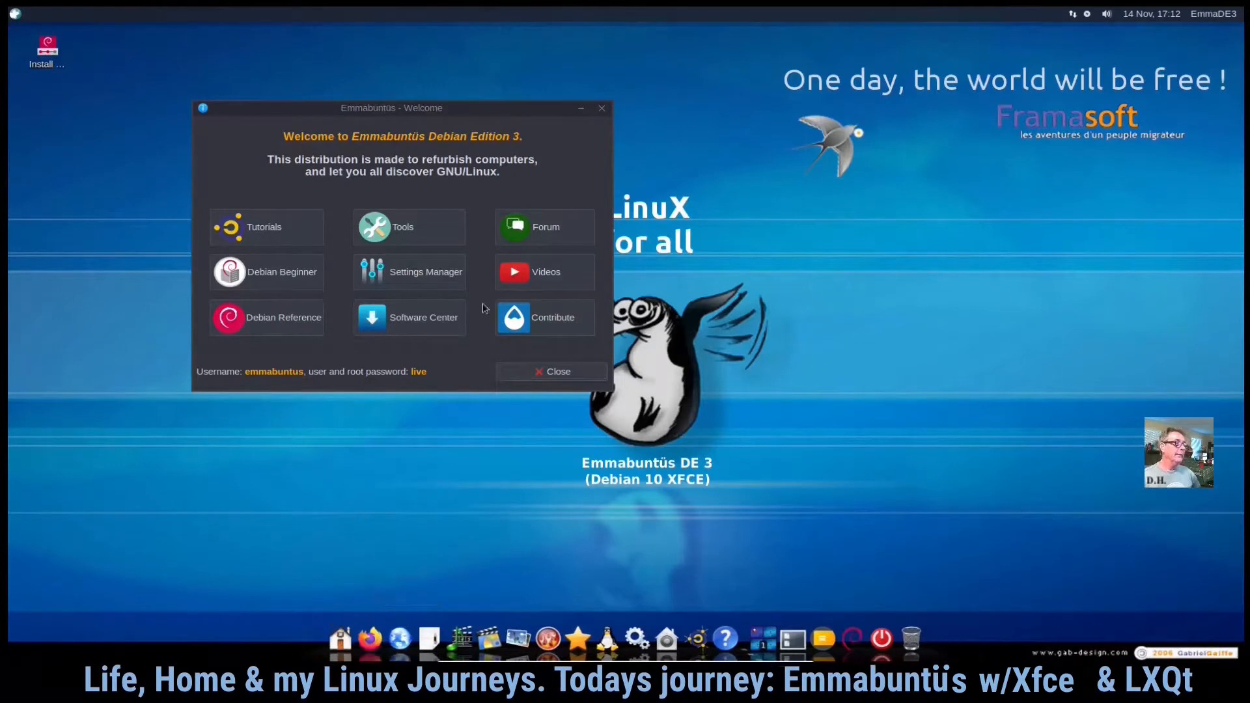
drag(485, 117, 802, 132)
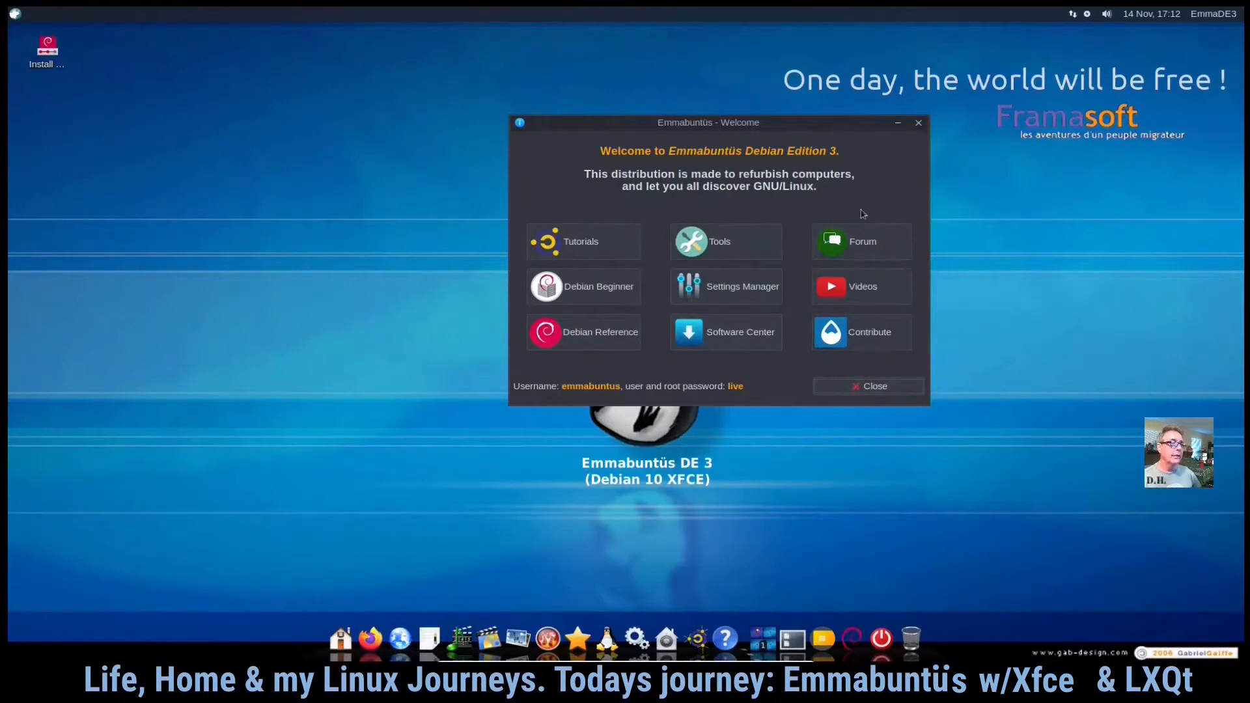
- Search the applications menu for "insta" and launch Install Debian
click(15, 15)
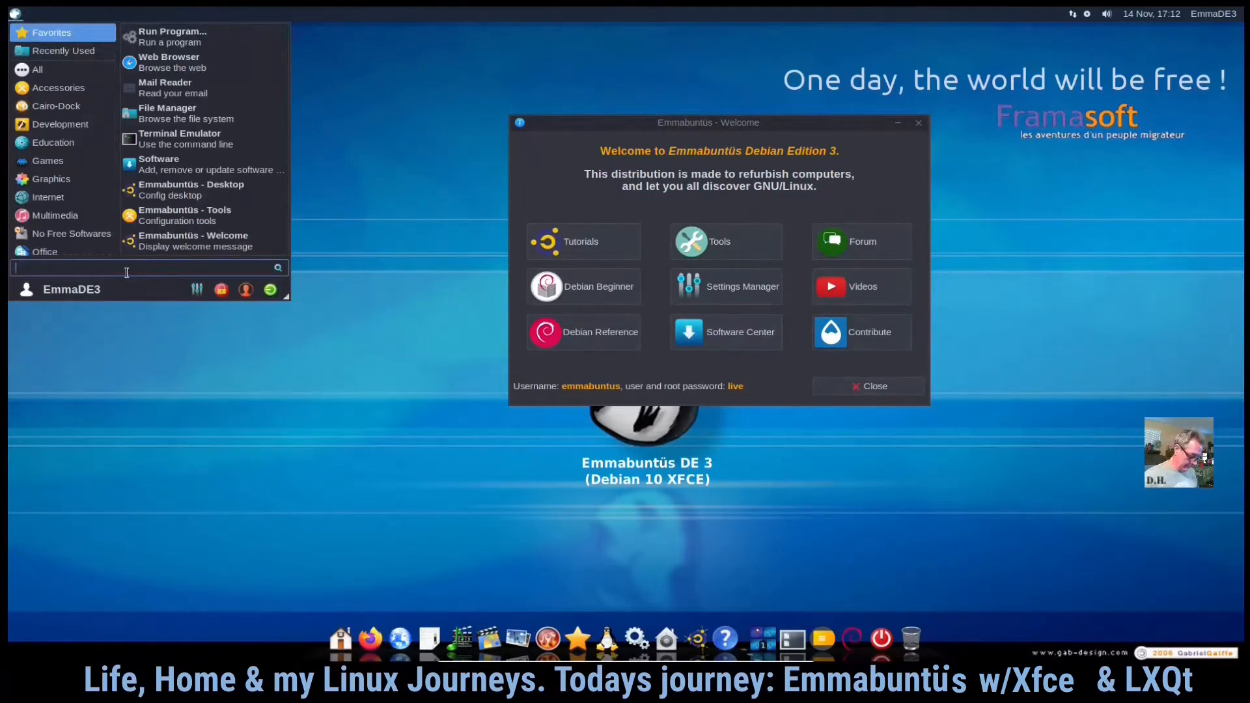
text(insta)
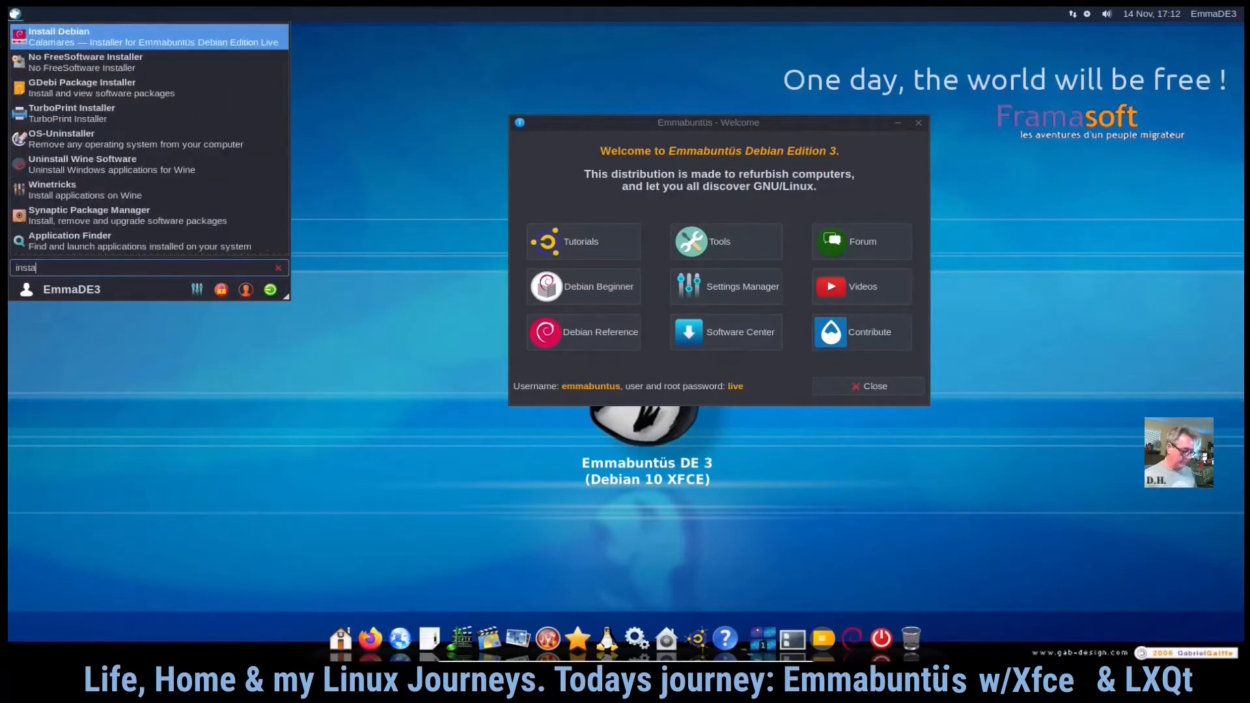
click(101, 43)
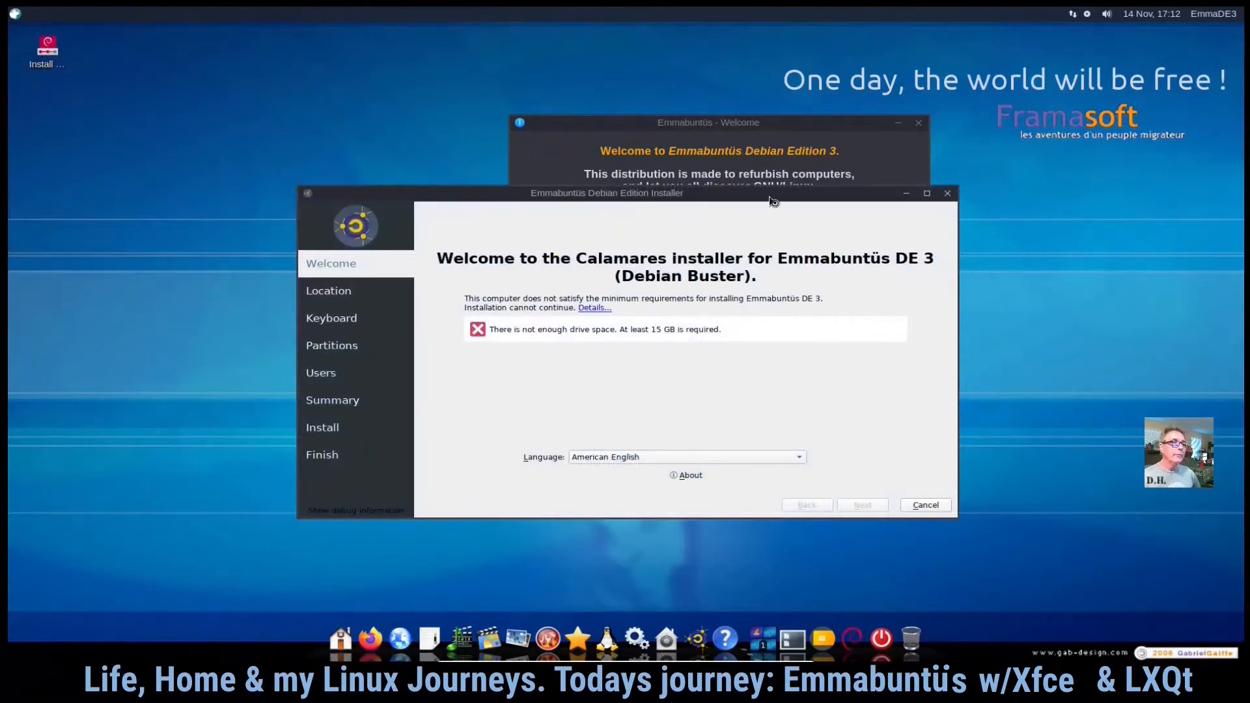
- Bring the installer window forward and view the details of its system requirements
click(889, 138)
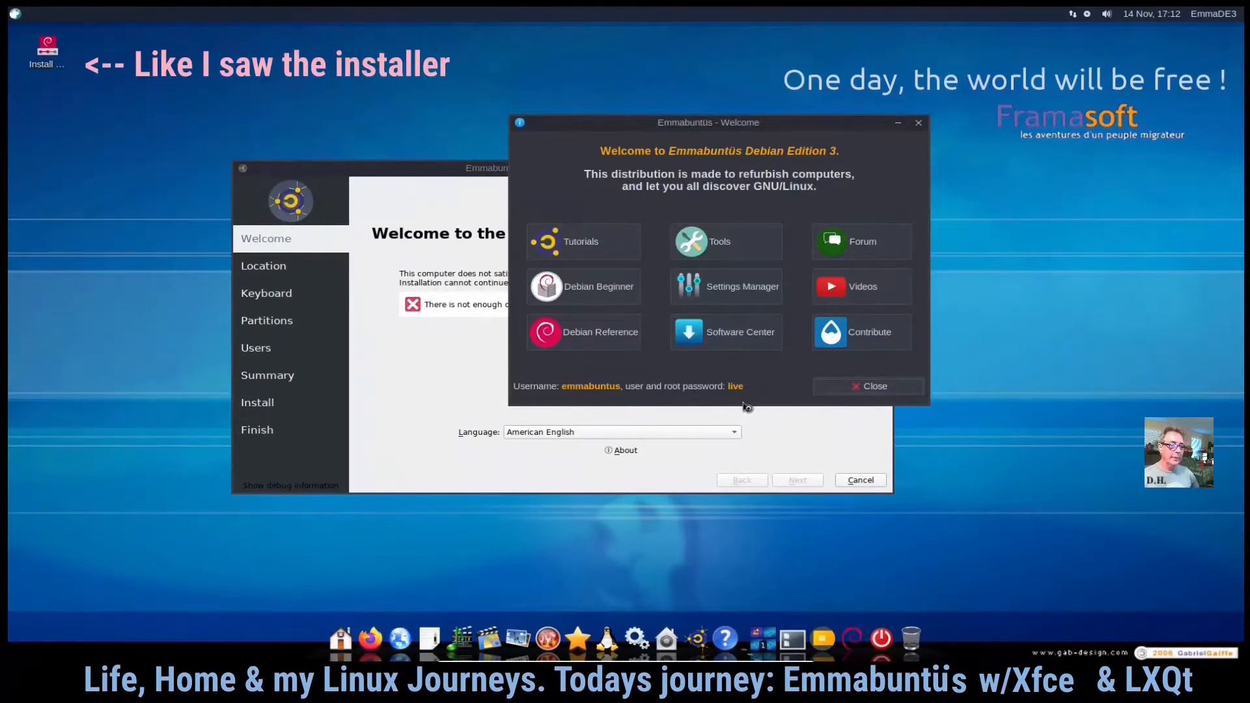
click(850, 389)
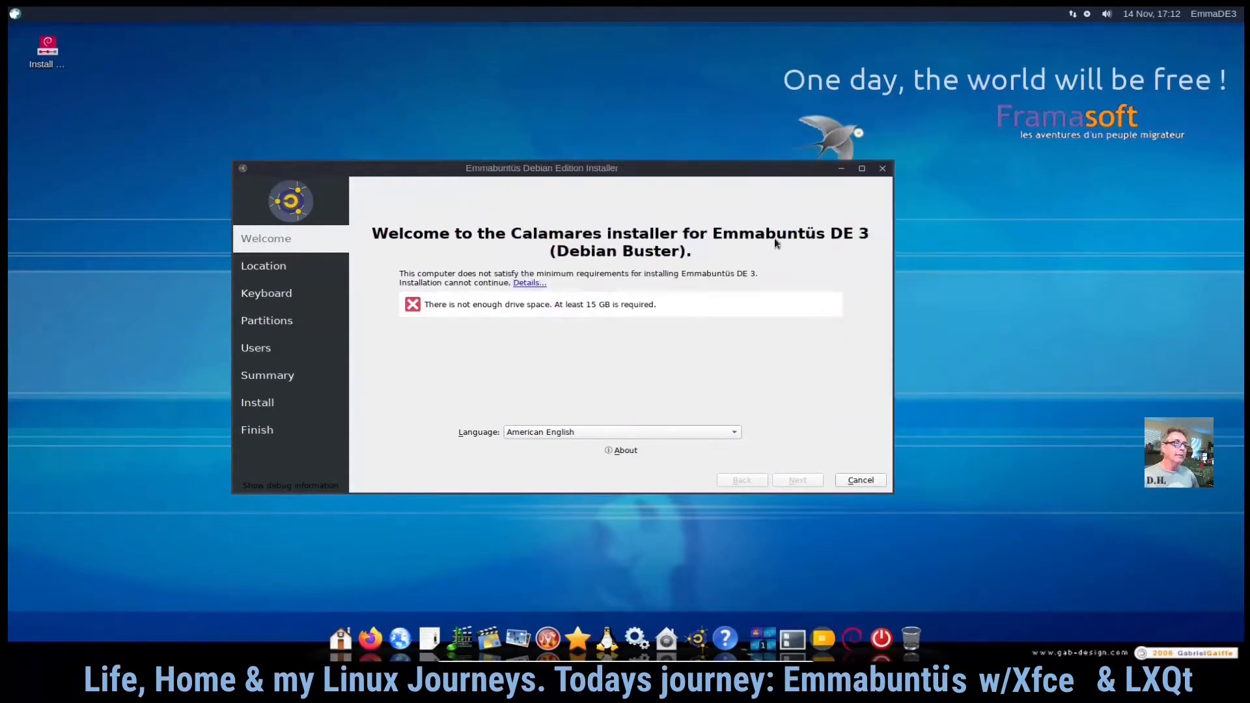
drag(733, 171, 778, 77)
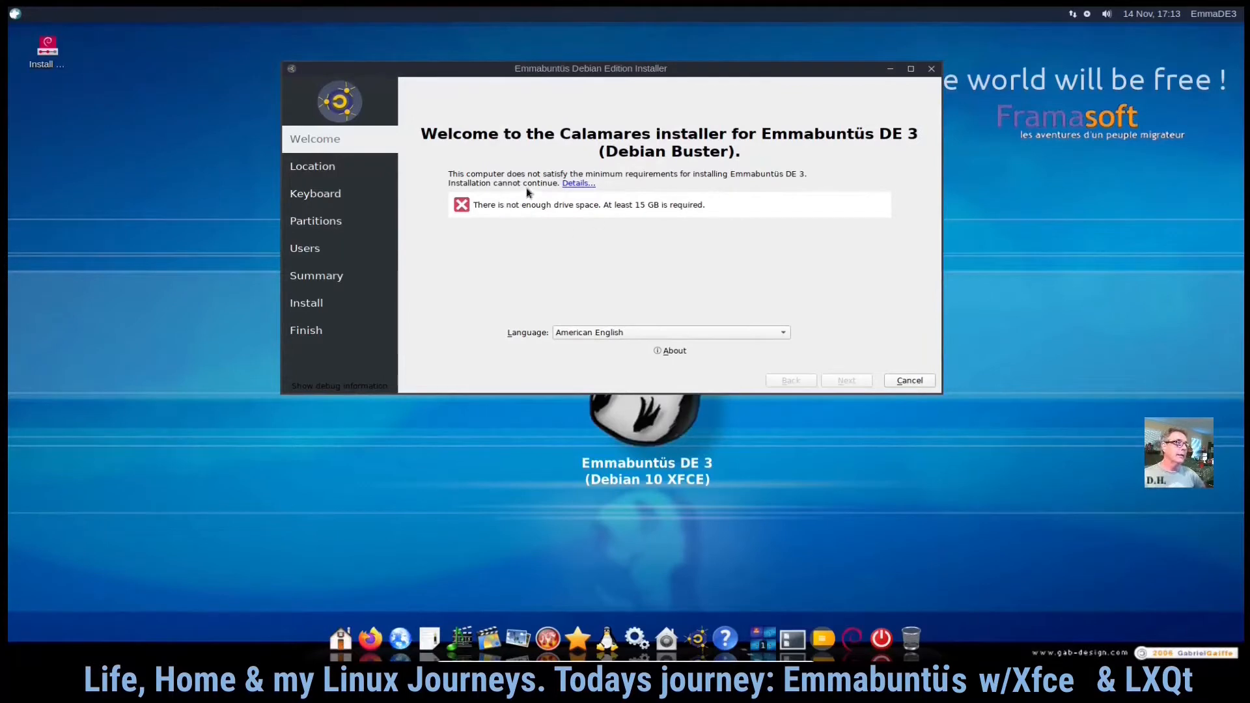
click(574, 184)
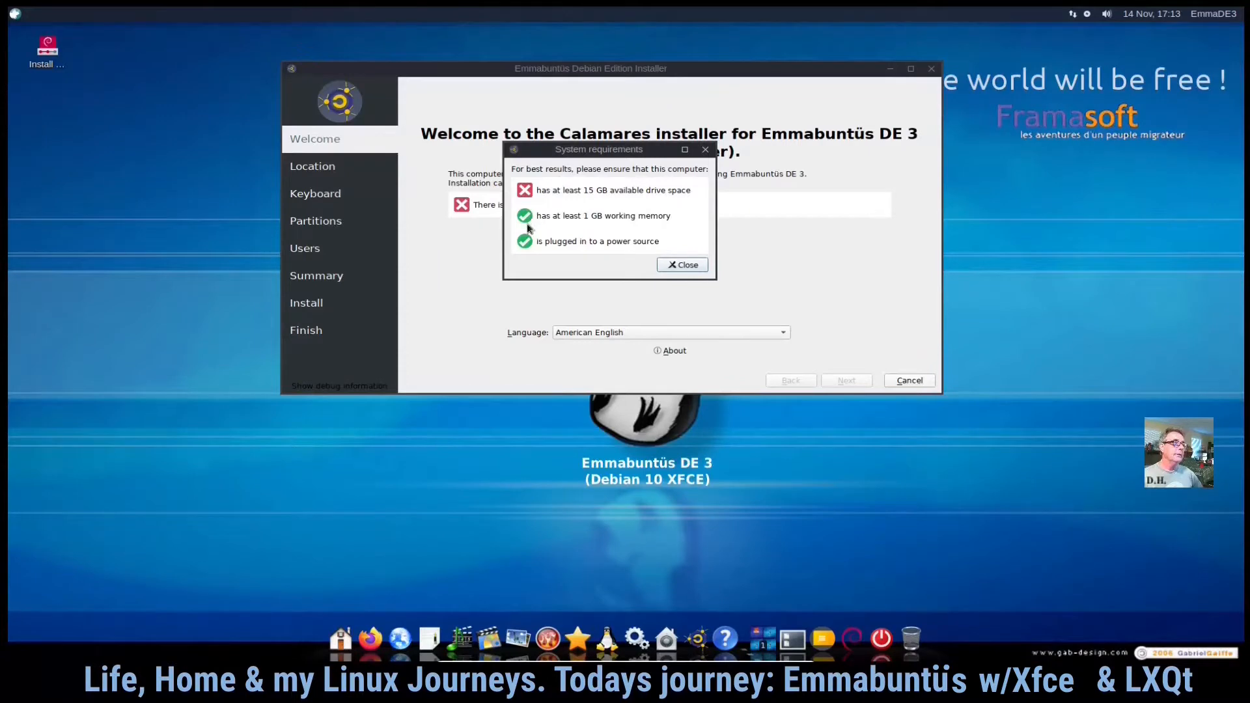
click(684, 267)
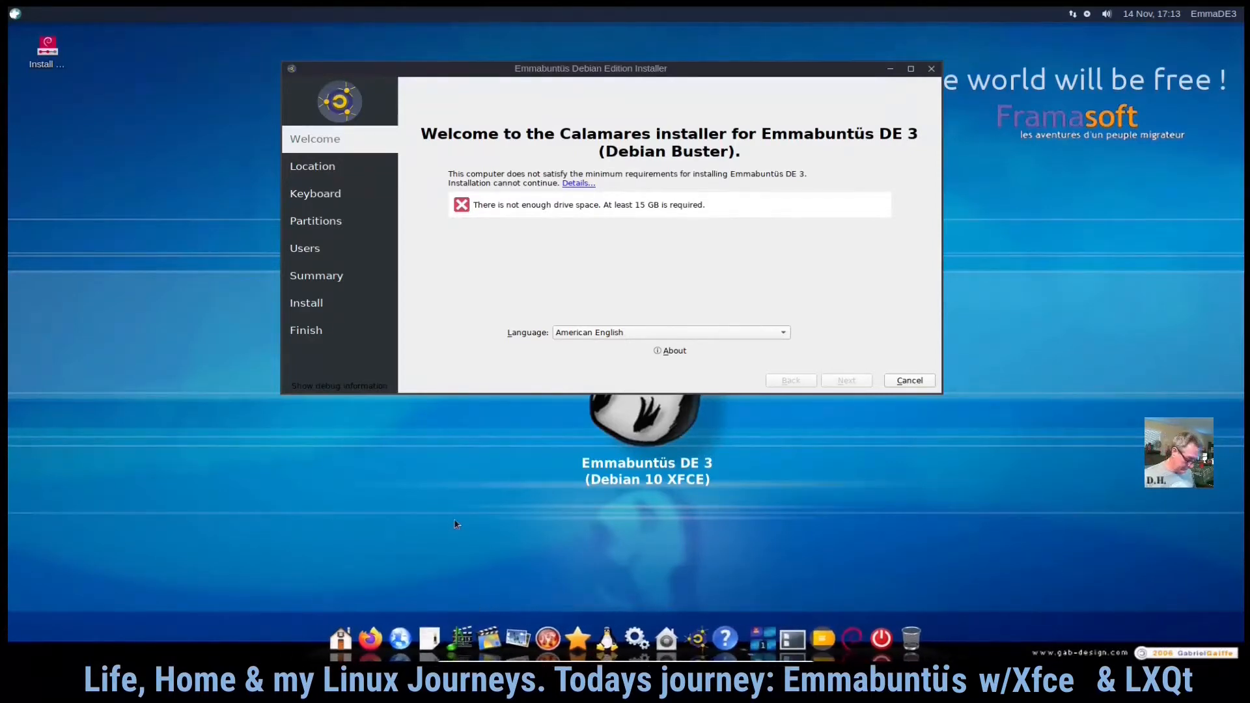
- Open a terminal, list the block devices with lsblk, and close the terminal
key(ctrl+alt+t)
drag(944, 343, 730, 259)
text(ls)
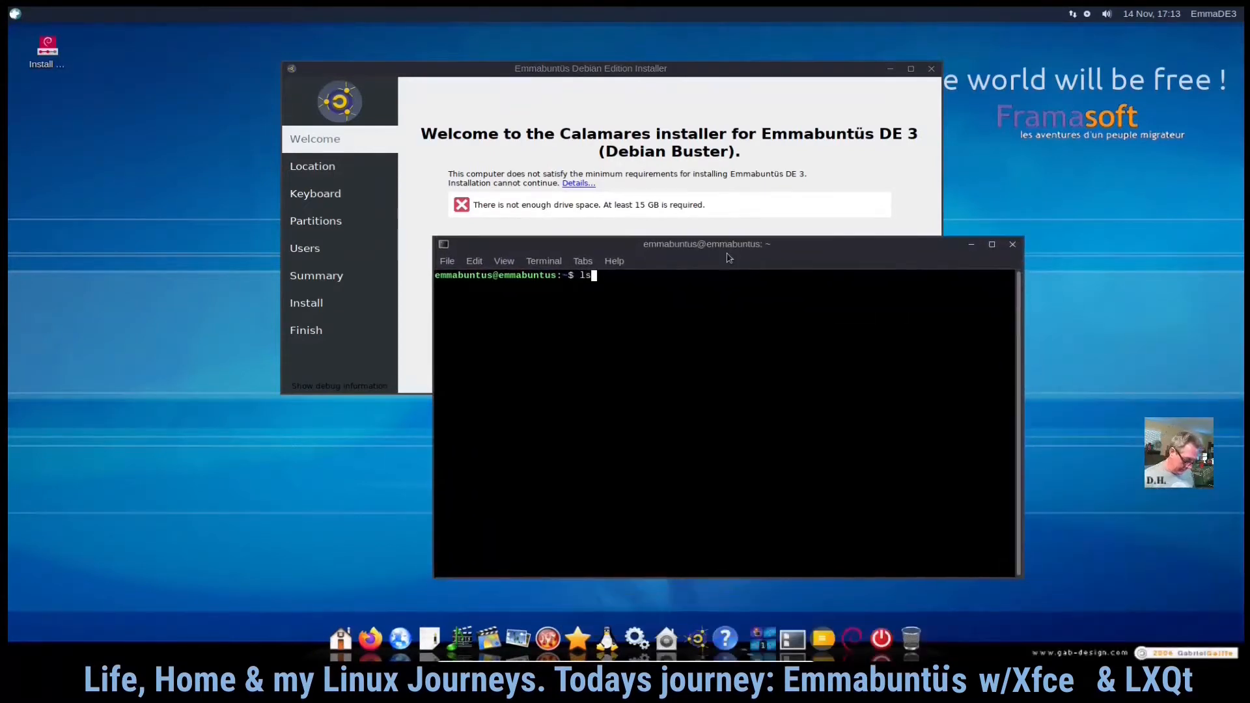
text(blk)
key(Return)
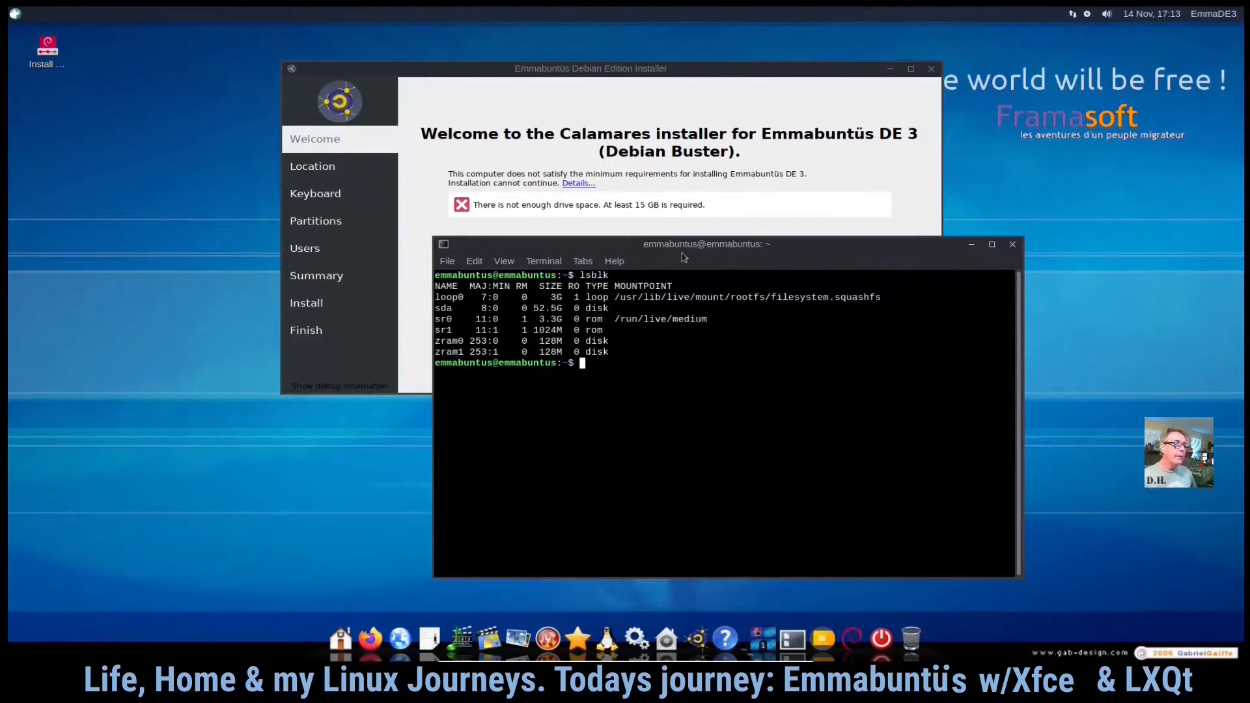
drag(528, 312, 560, 315)
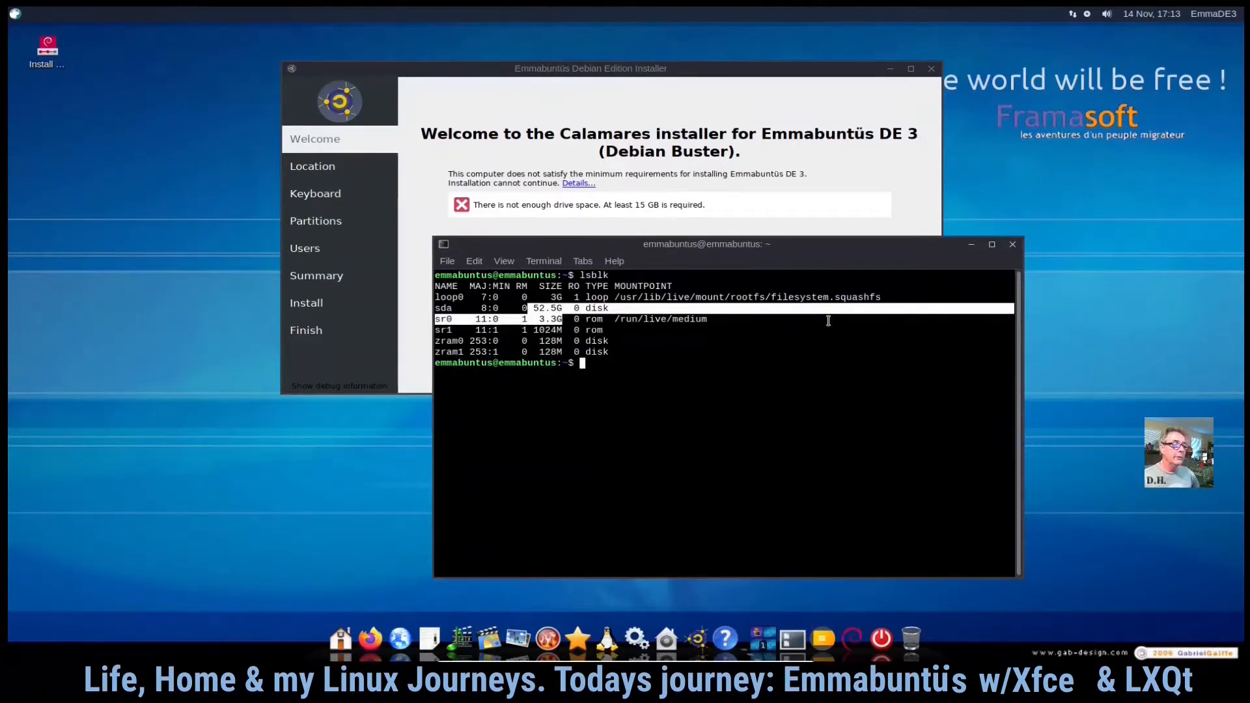
click(1014, 246)
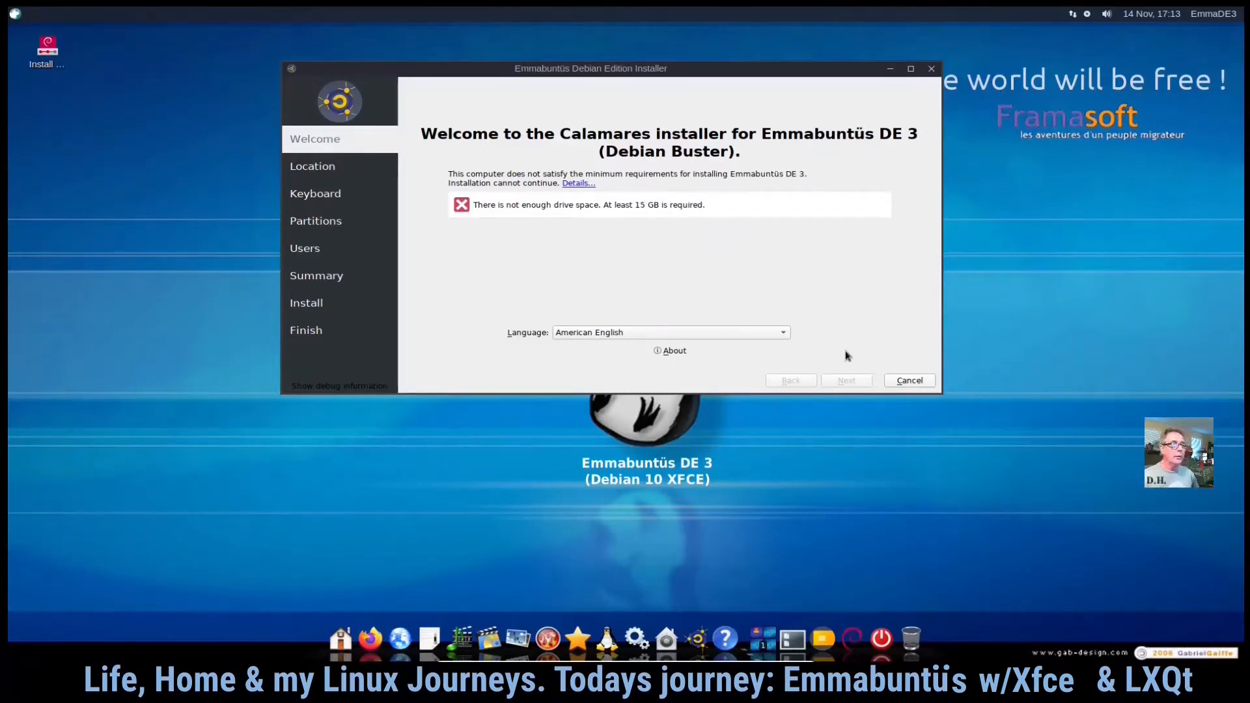
- Cancel the installation and confirm quitting the installer
click(916, 382)
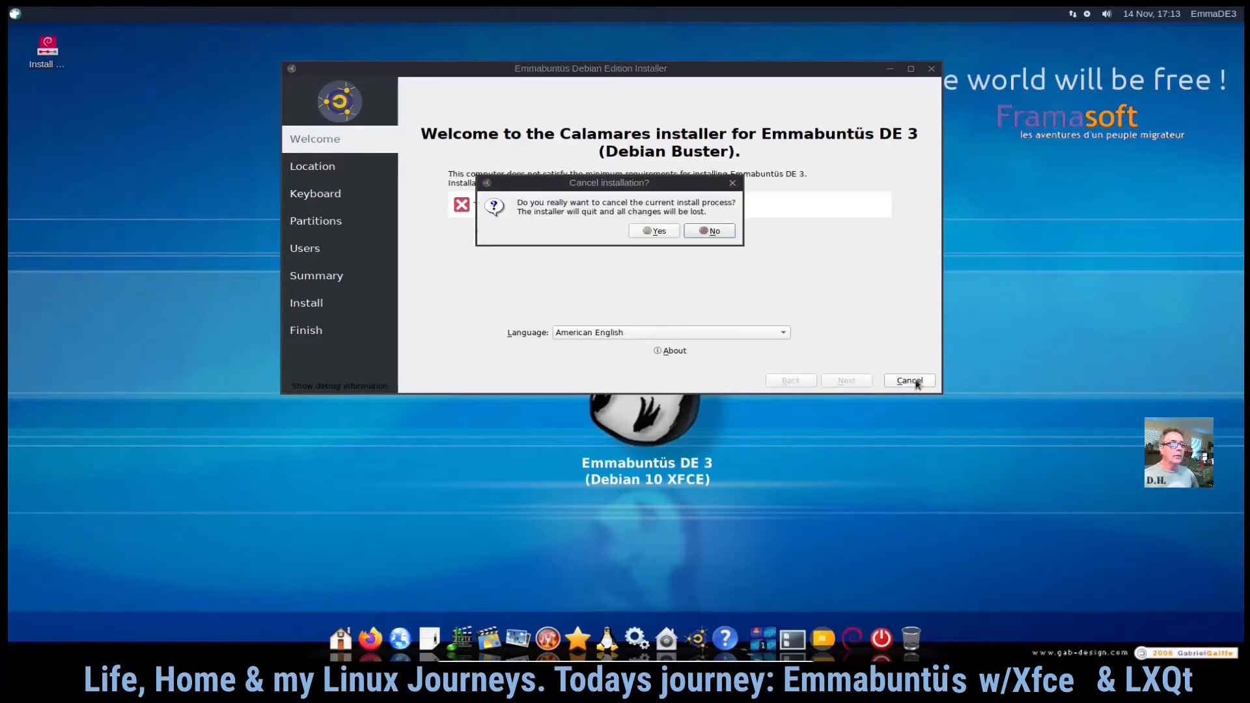
click(656, 231)
- Move the Install desktop icon to mid-screen and launch its Classic Installation
drag(47, 47, 905, 295)
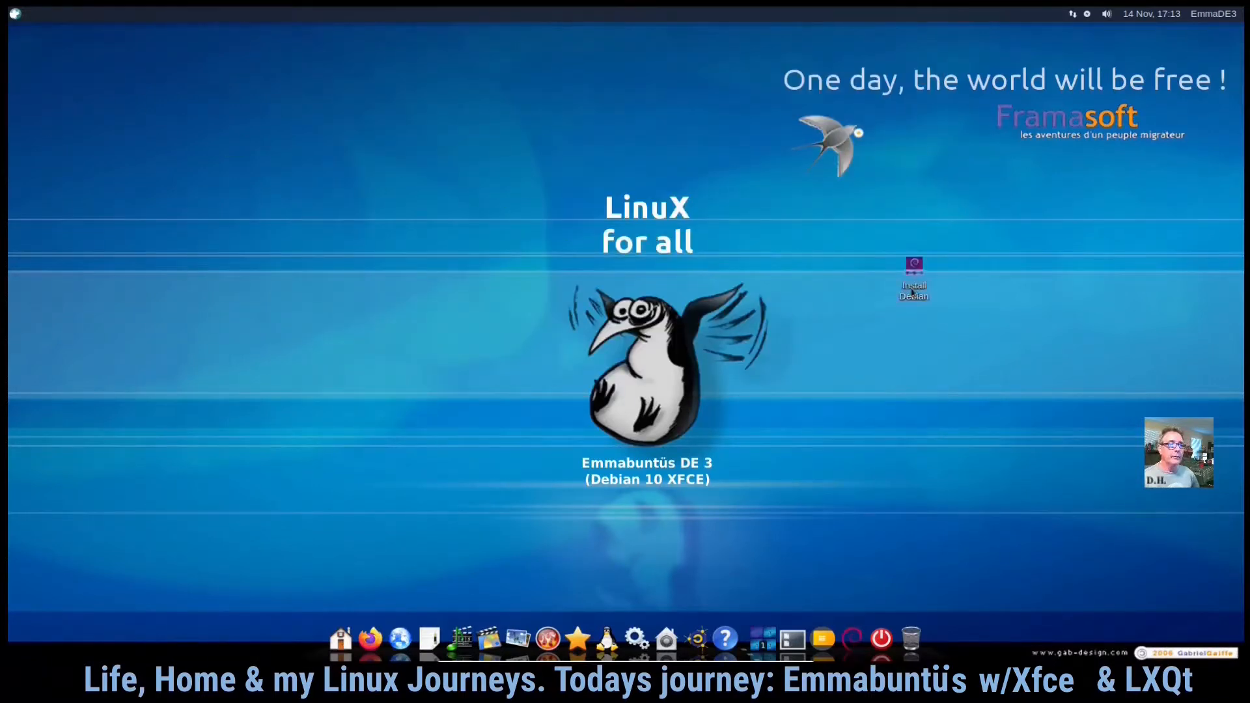
double_click(913, 293)
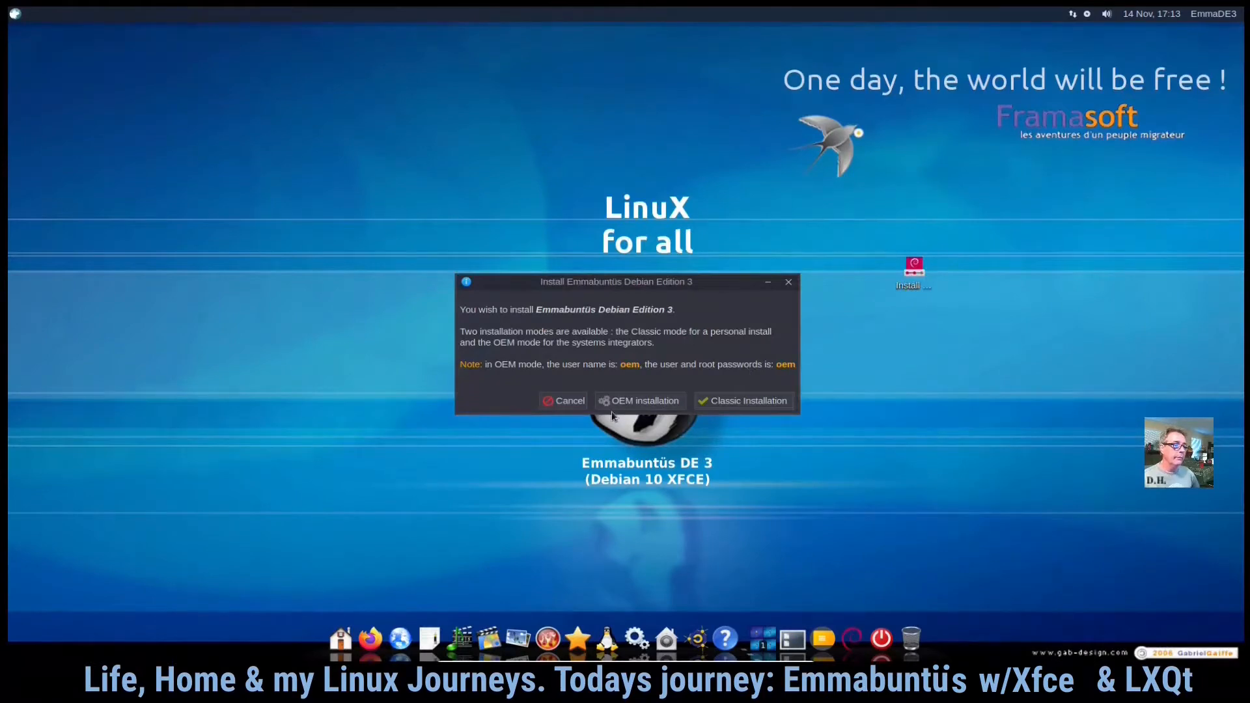
click(749, 401)
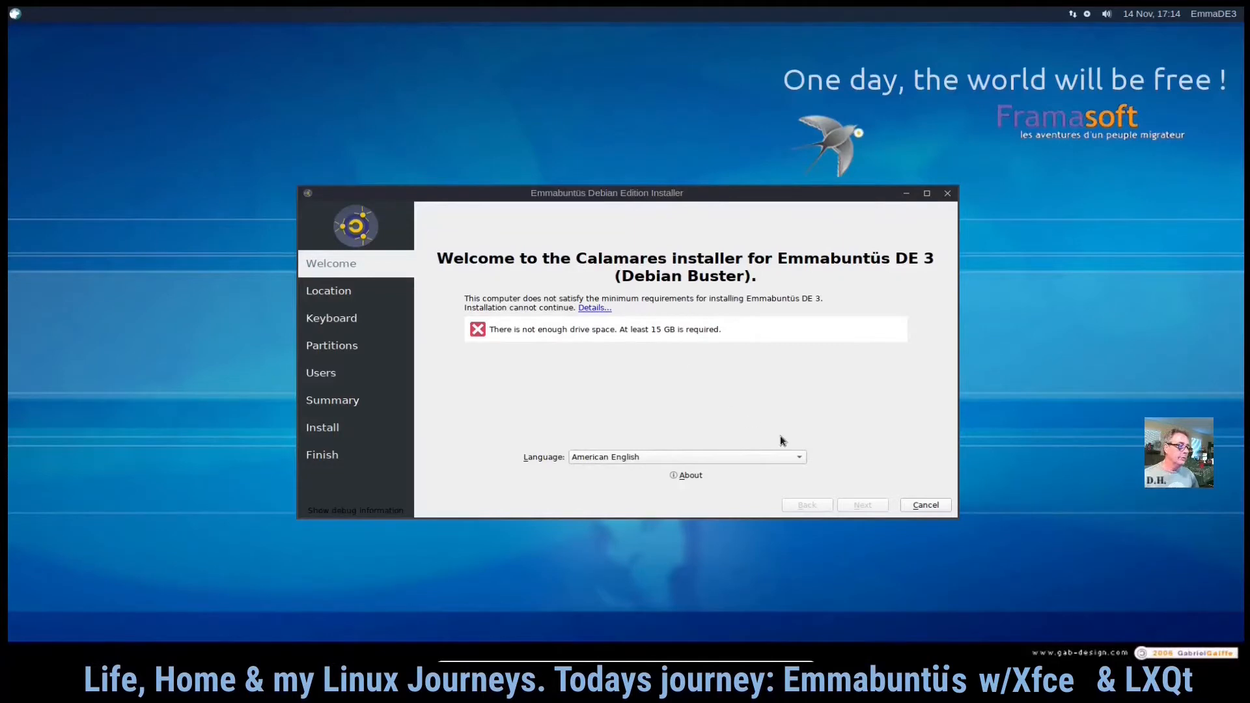
- Cancel the installation and confirm quitting the installer
click(937, 511)
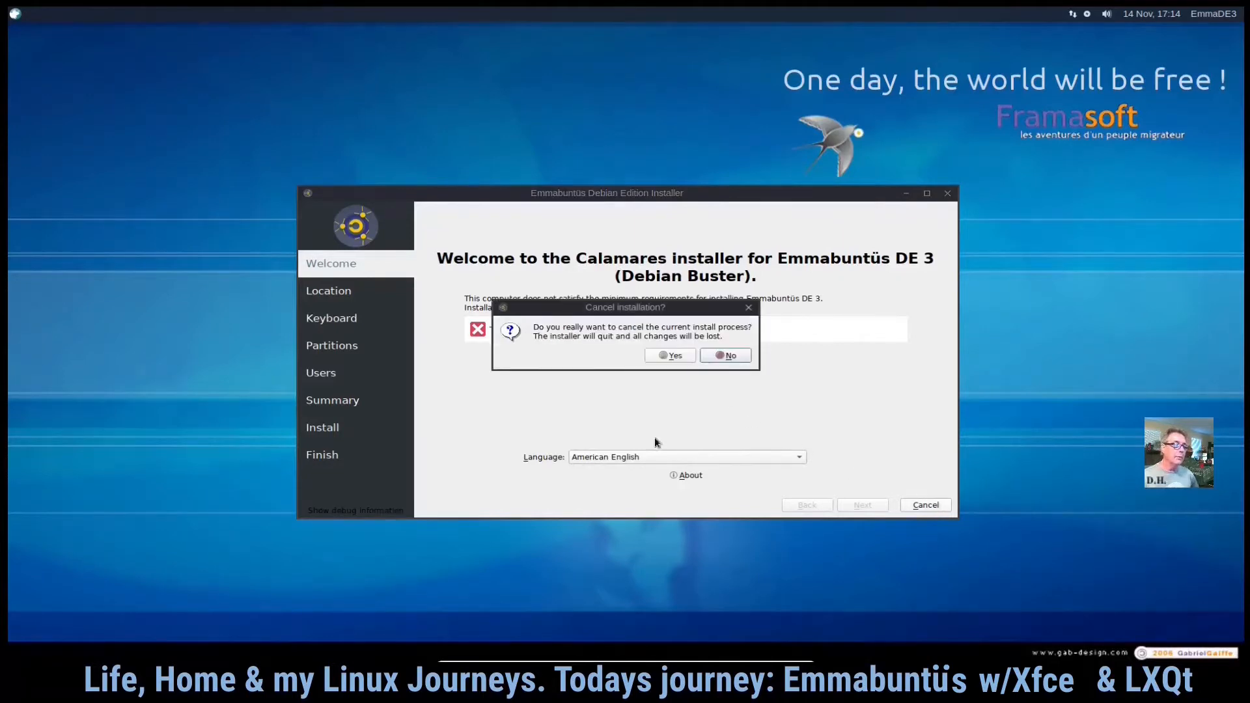
click(684, 357)
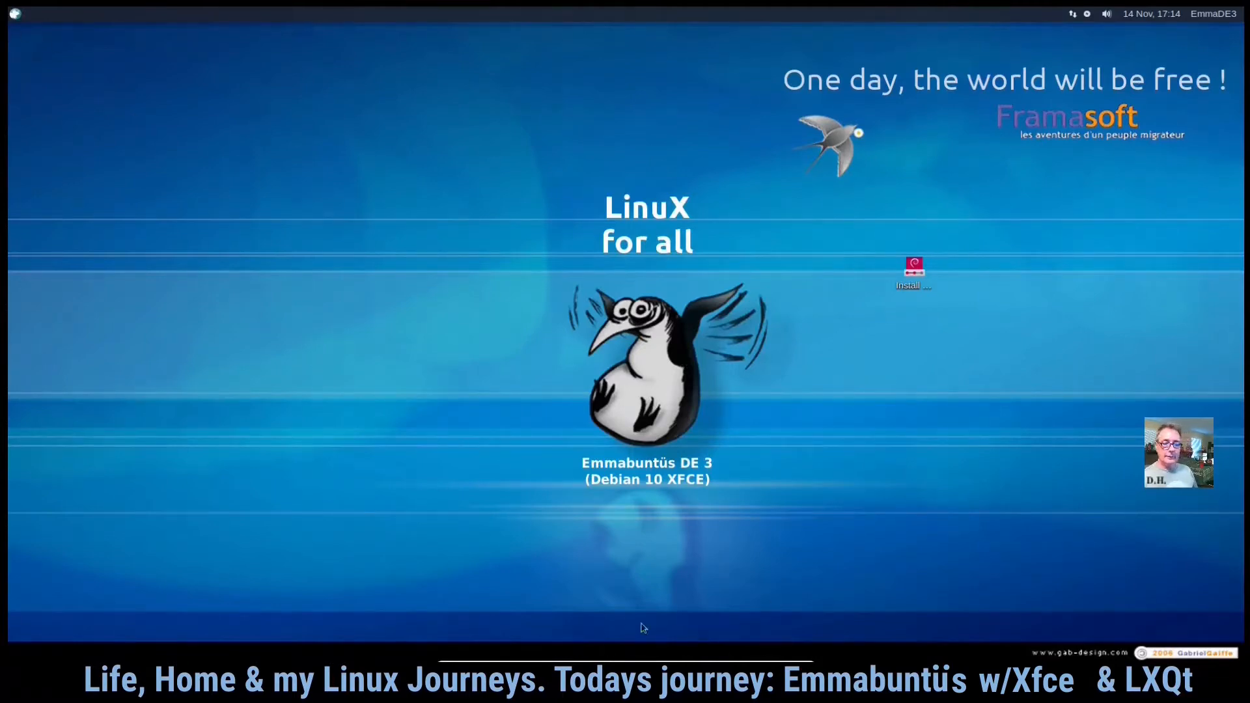
- Browse the application menu's Development and No Free Softwares categories, then close the menu
click(15, 13)
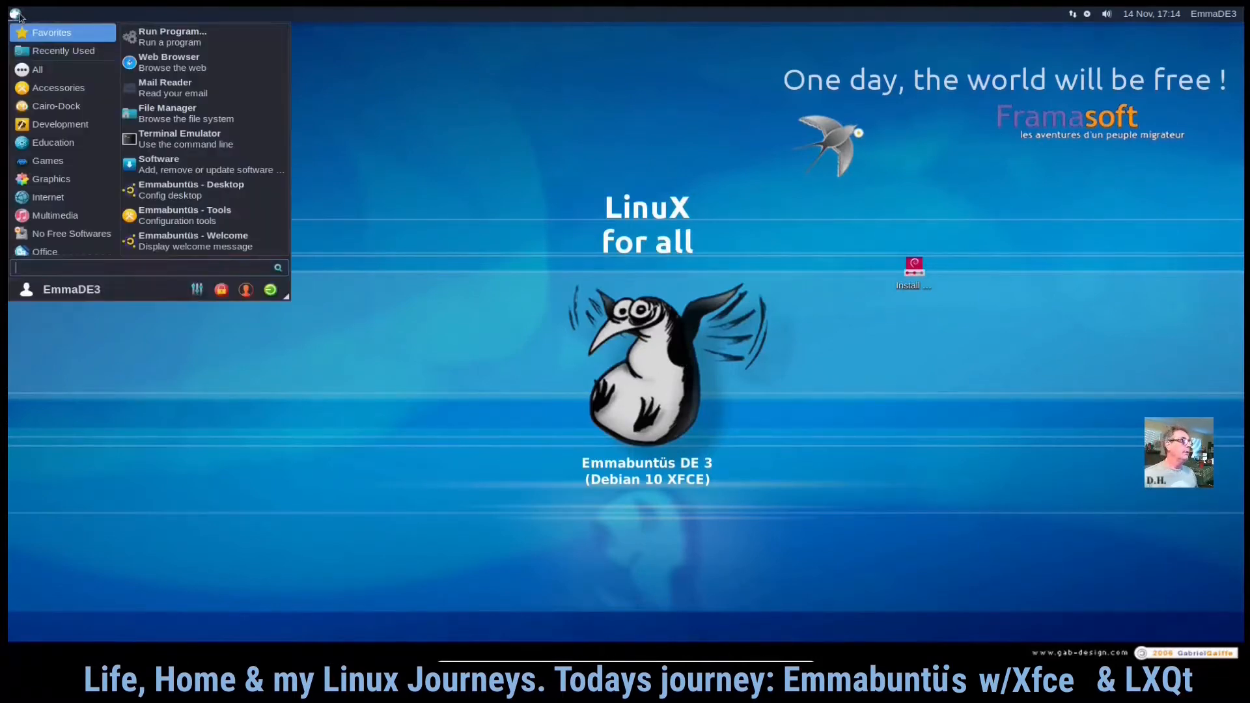
click(61, 124)
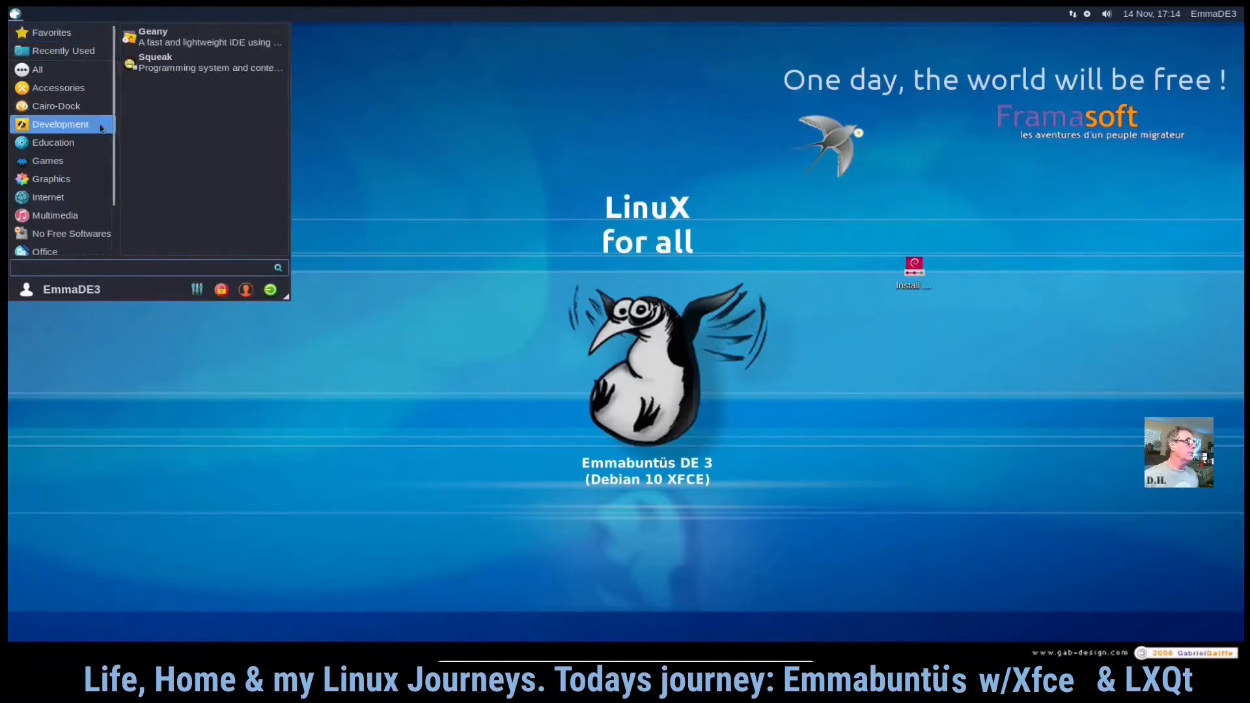
click(81, 232)
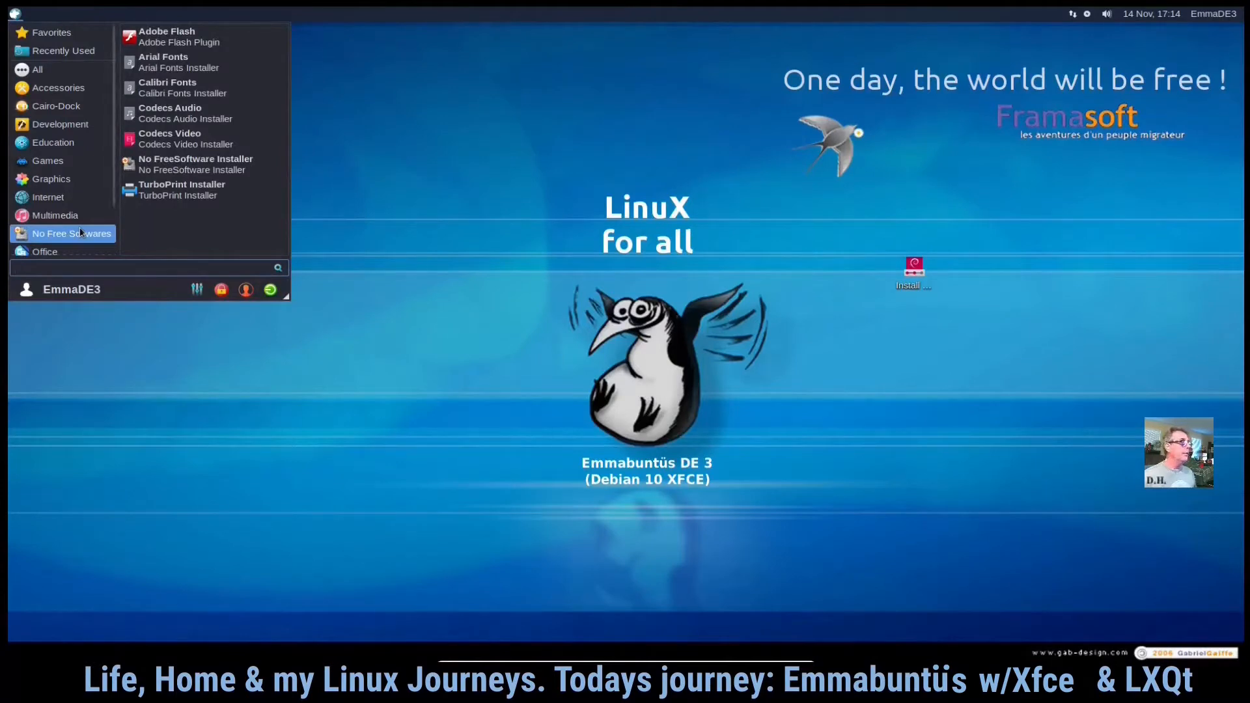
click(488, 175)
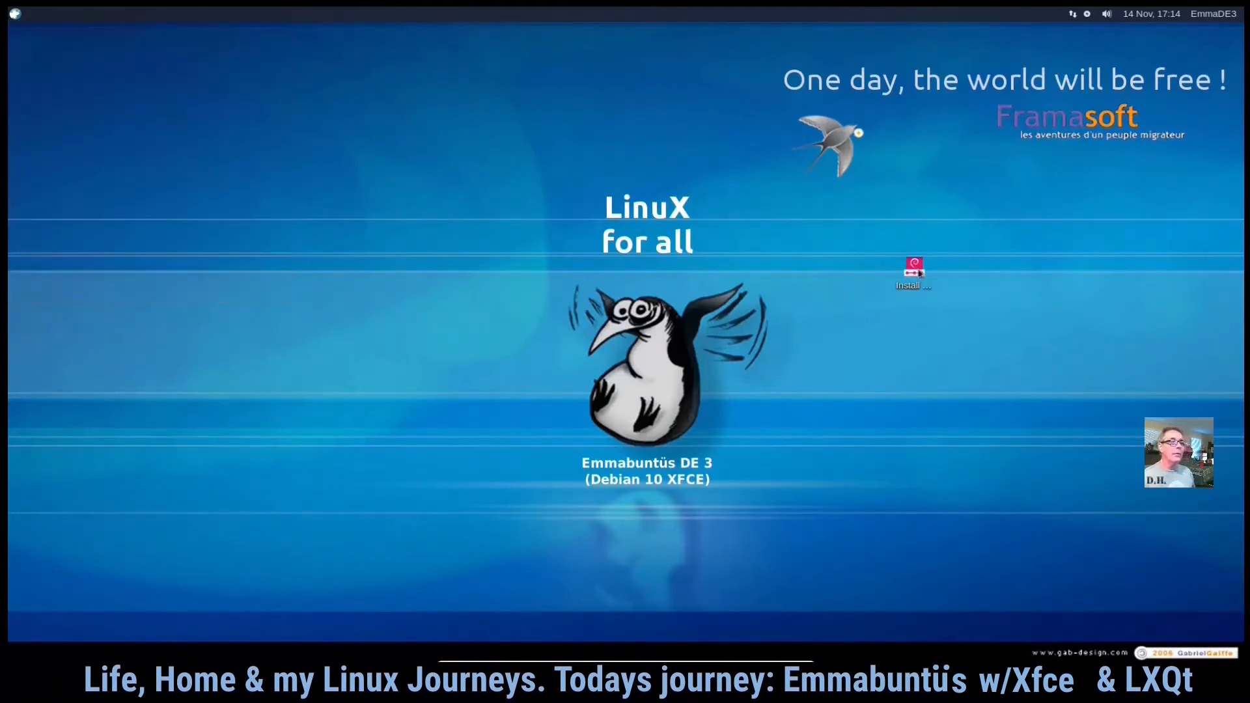
- Search the application menu for gpa and launch GParted
click(14, 14)
text(gpa)
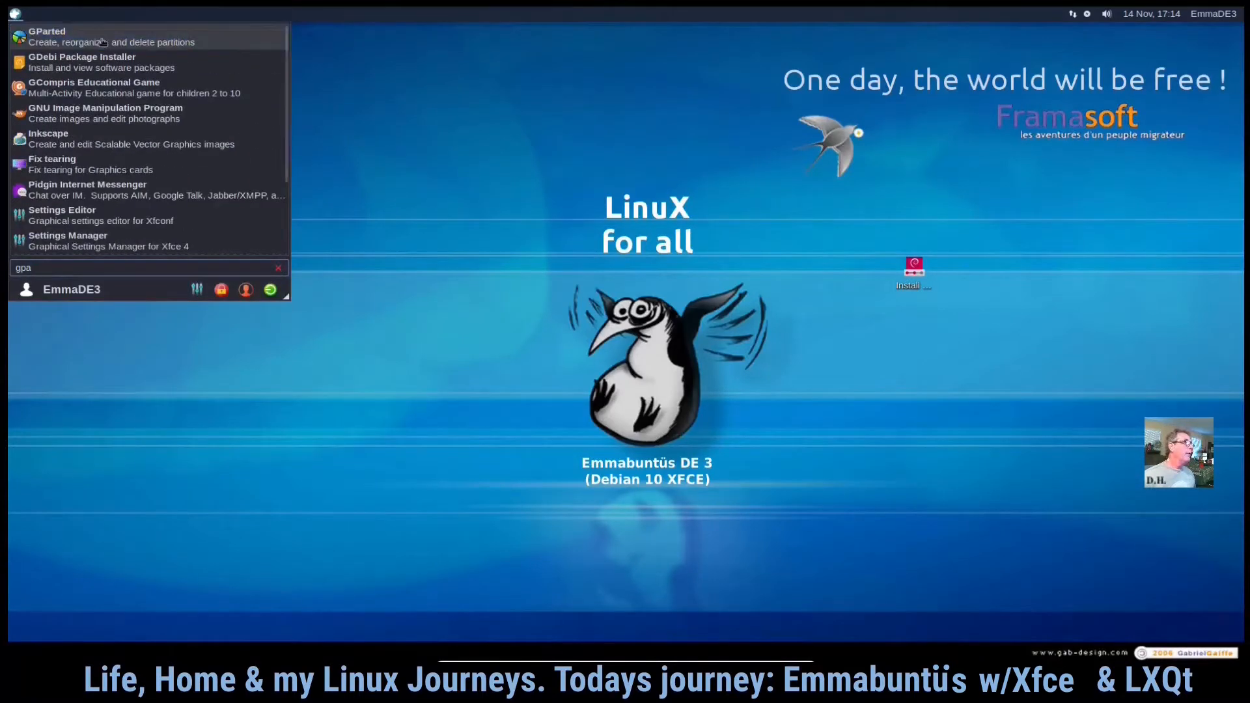
click(103, 44)
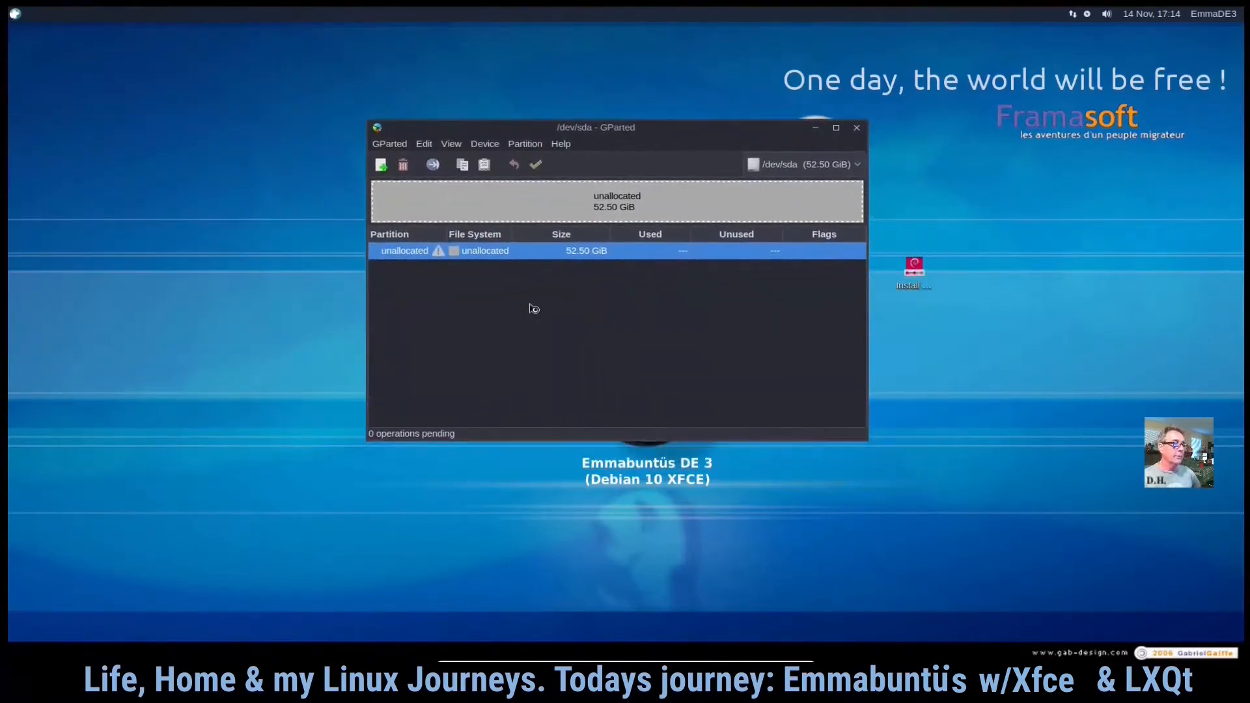
- Create a new gpt partition table on /dev/sda in GParted, then close GParted
click(487, 144)
click(489, 157)
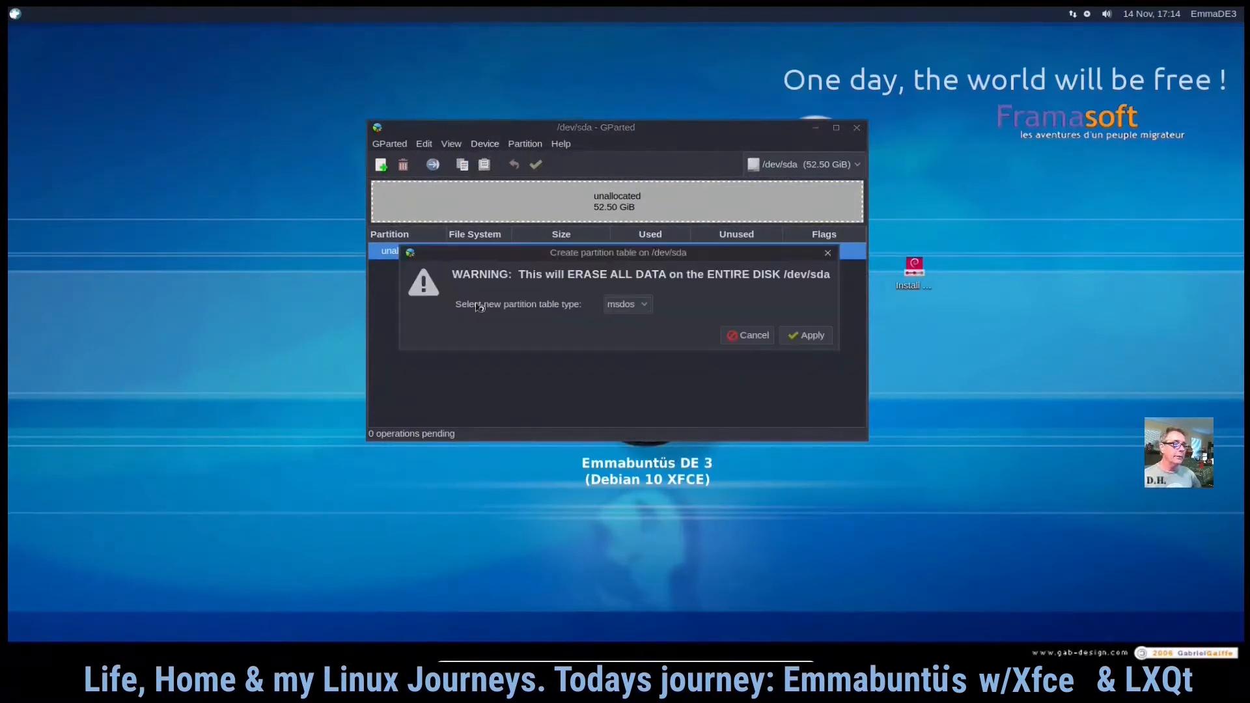
click(645, 306)
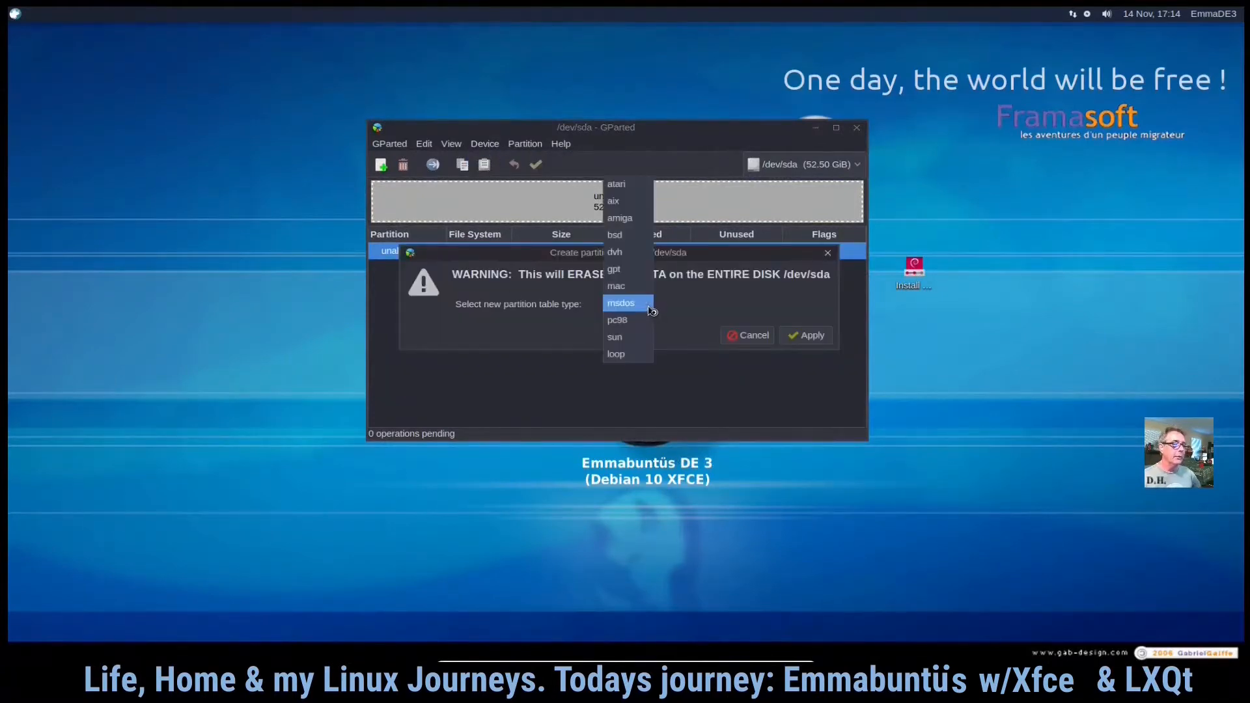
click(629, 270)
click(801, 336)
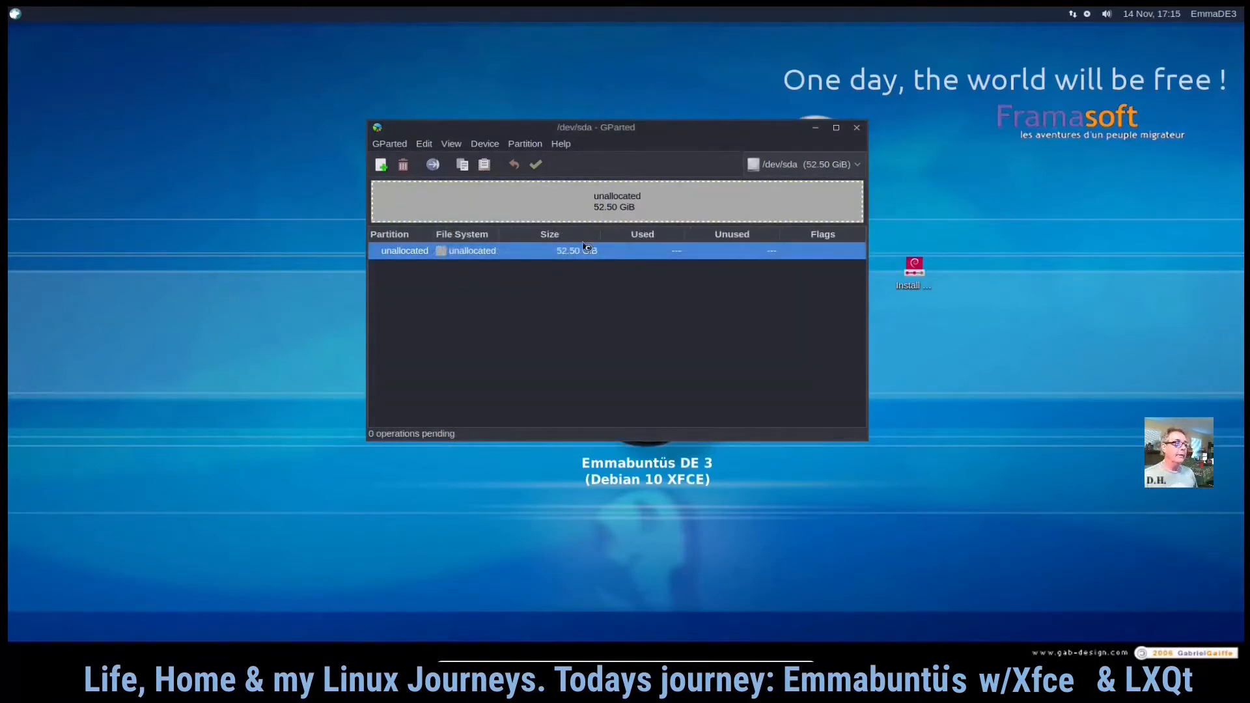
click(857, 128)
- Launch the Classic Installation from the Install desktop icon and move the installer window higher on screen
double_click(914, 276)
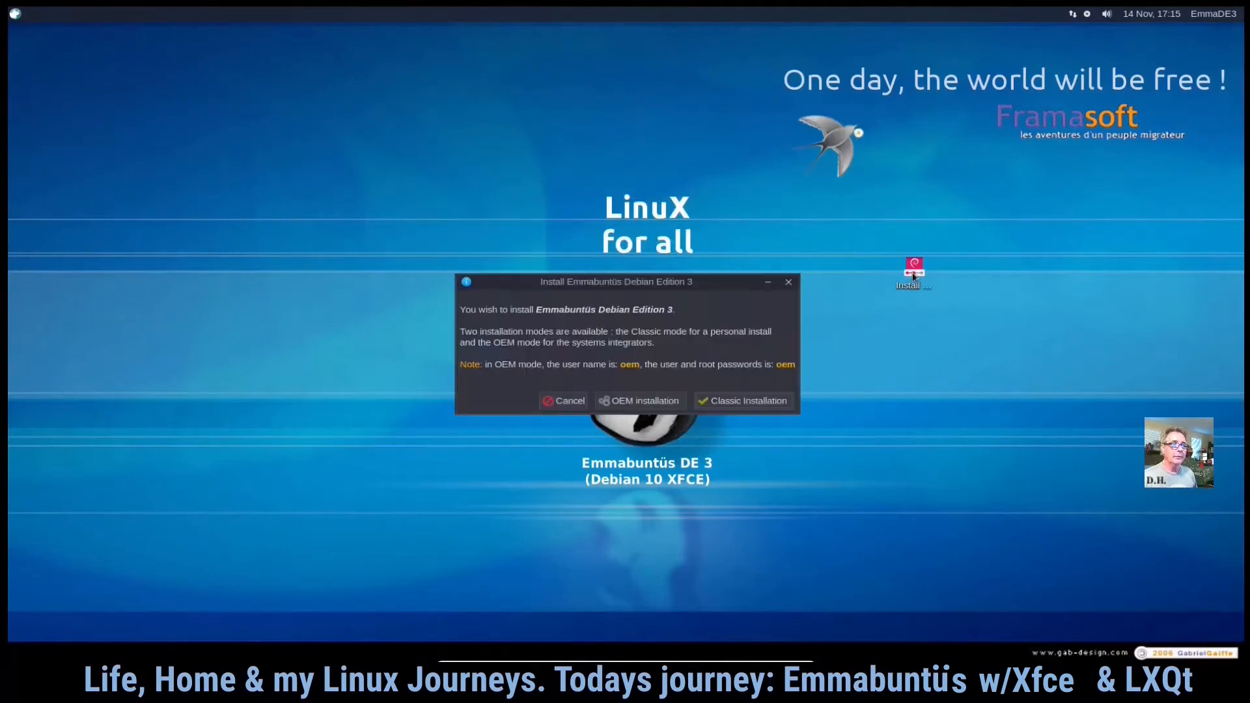
click(749, 402)
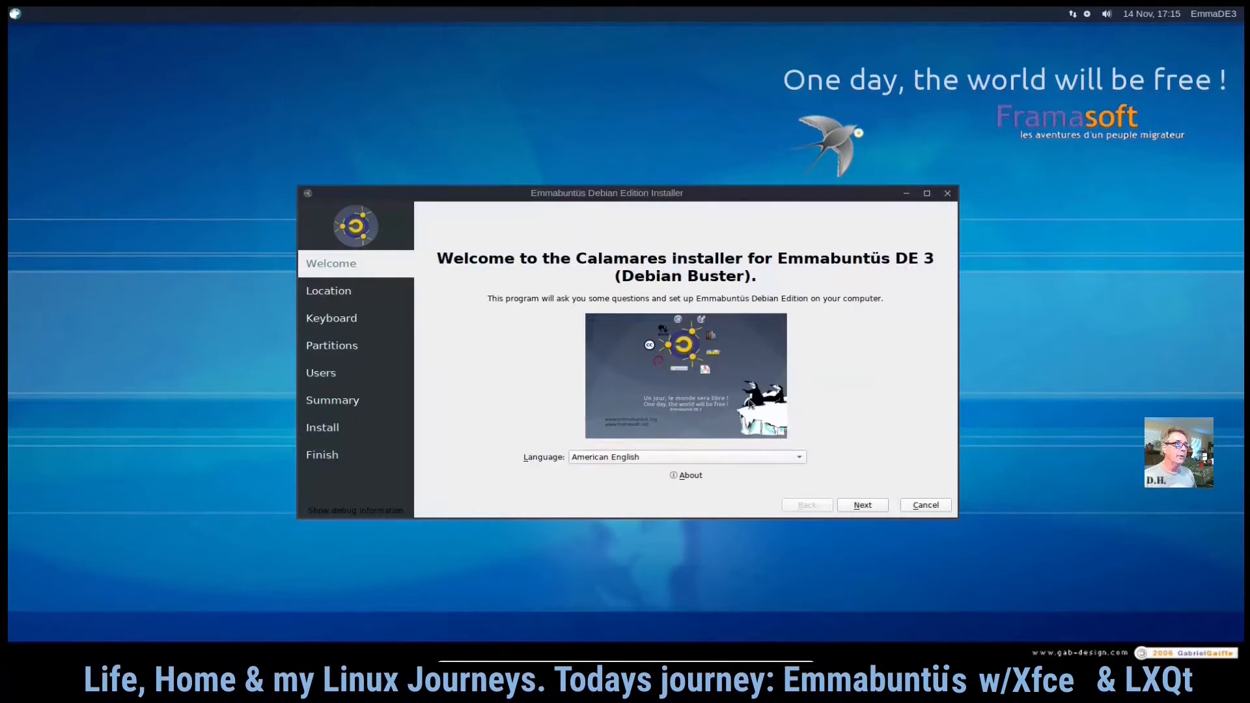
drag(777, 202, 737, 163)
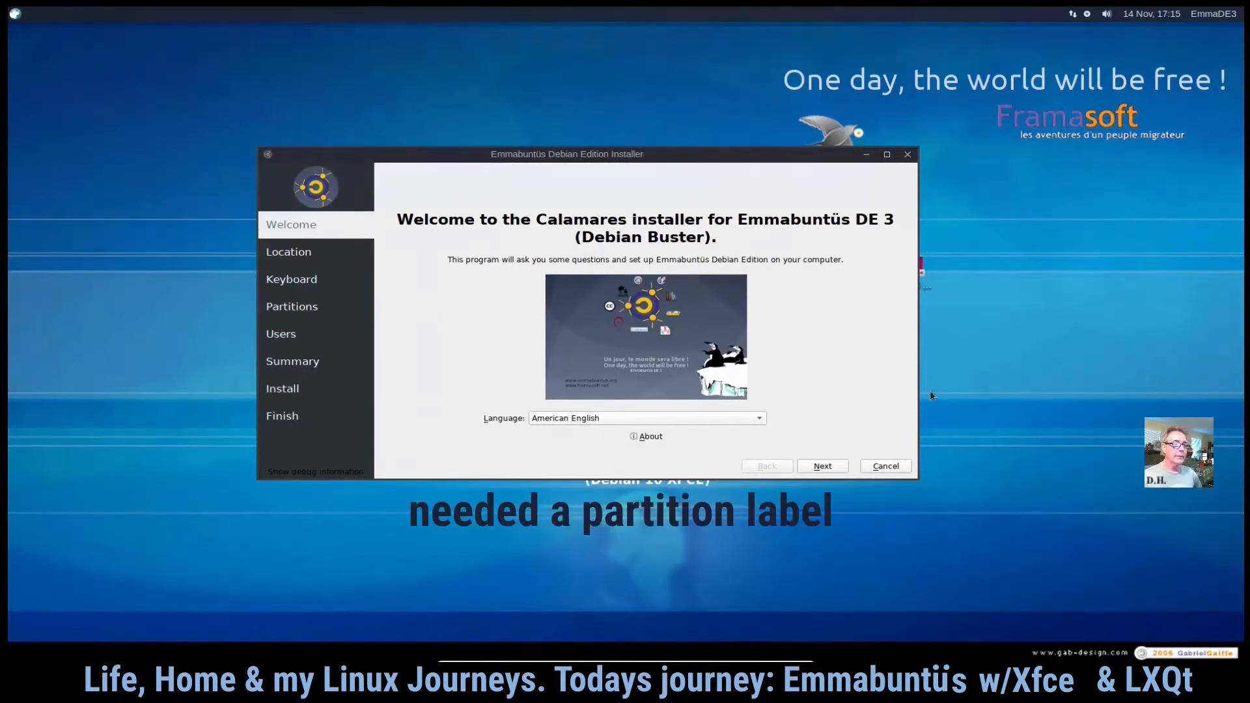
drag(804, 159, 763, 111)
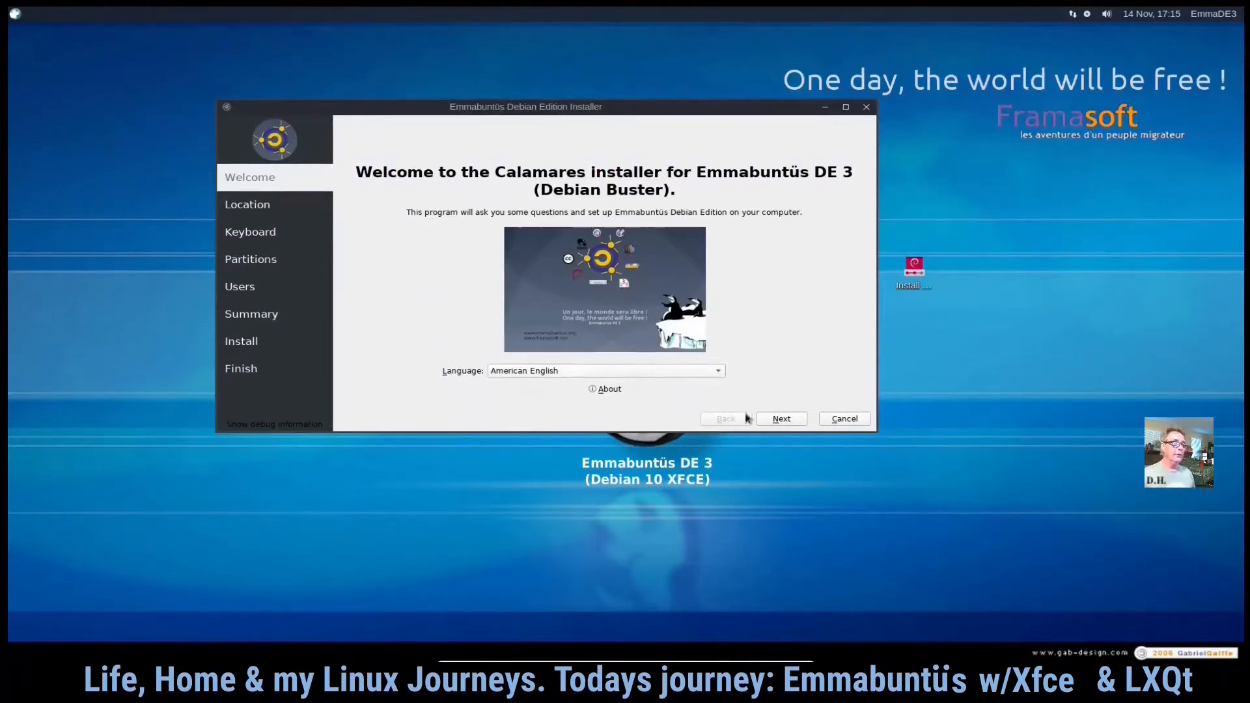
- Open and close the installer's About information, then continue past the Welcome page
click(615, 389)
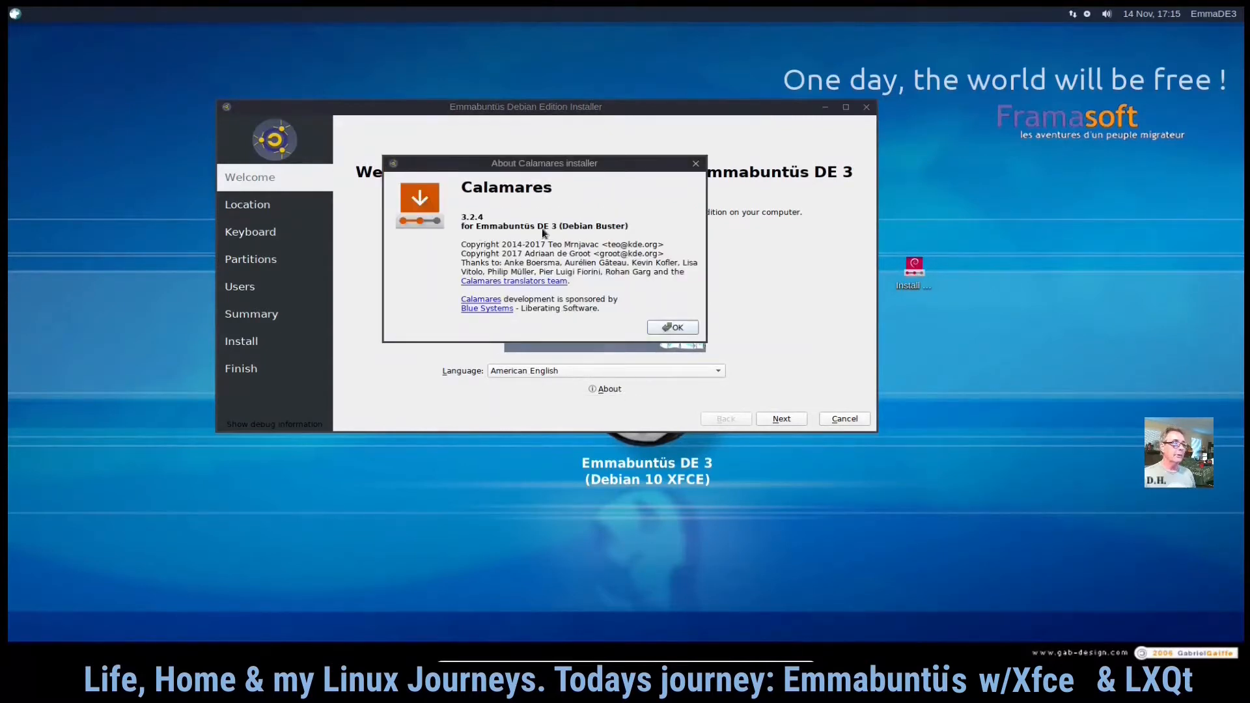
click(676, 327)
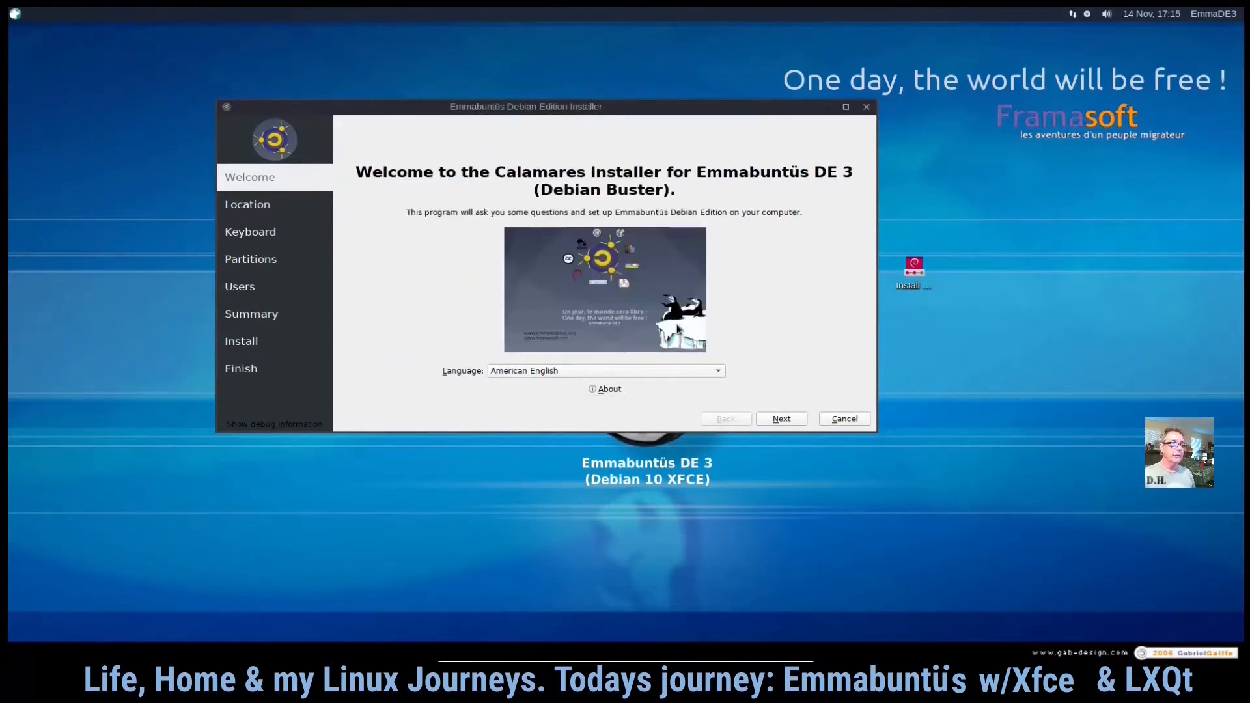
click(784, 417)
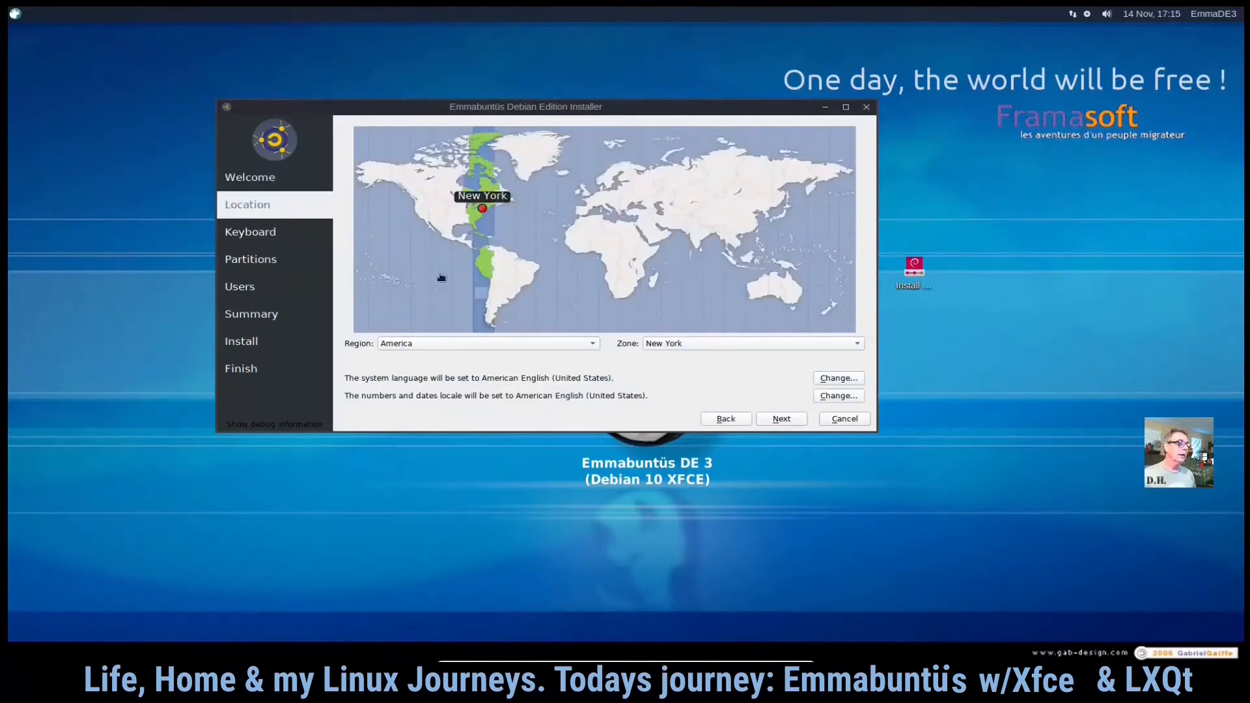
- Set the time zone to America / Chicago and continue to the keyboard page
click(860, 343)
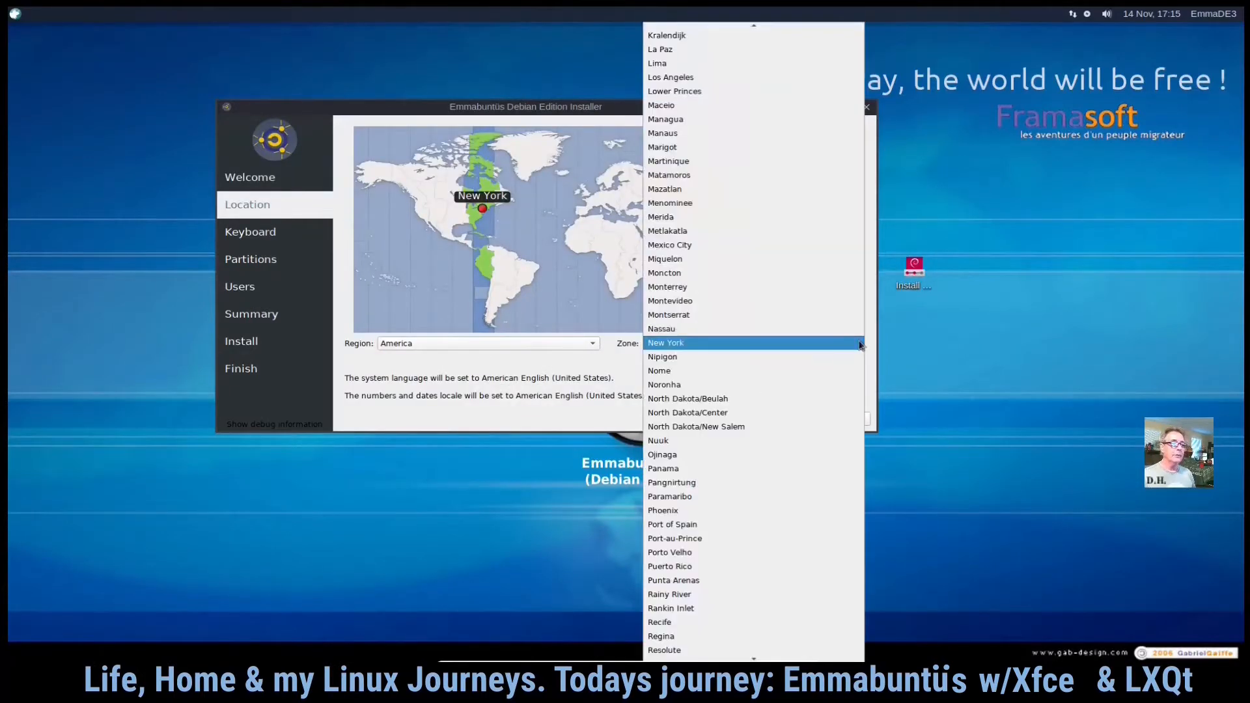
scroll(769, 281, up, 1)
scroll(747, 267, up, 6)
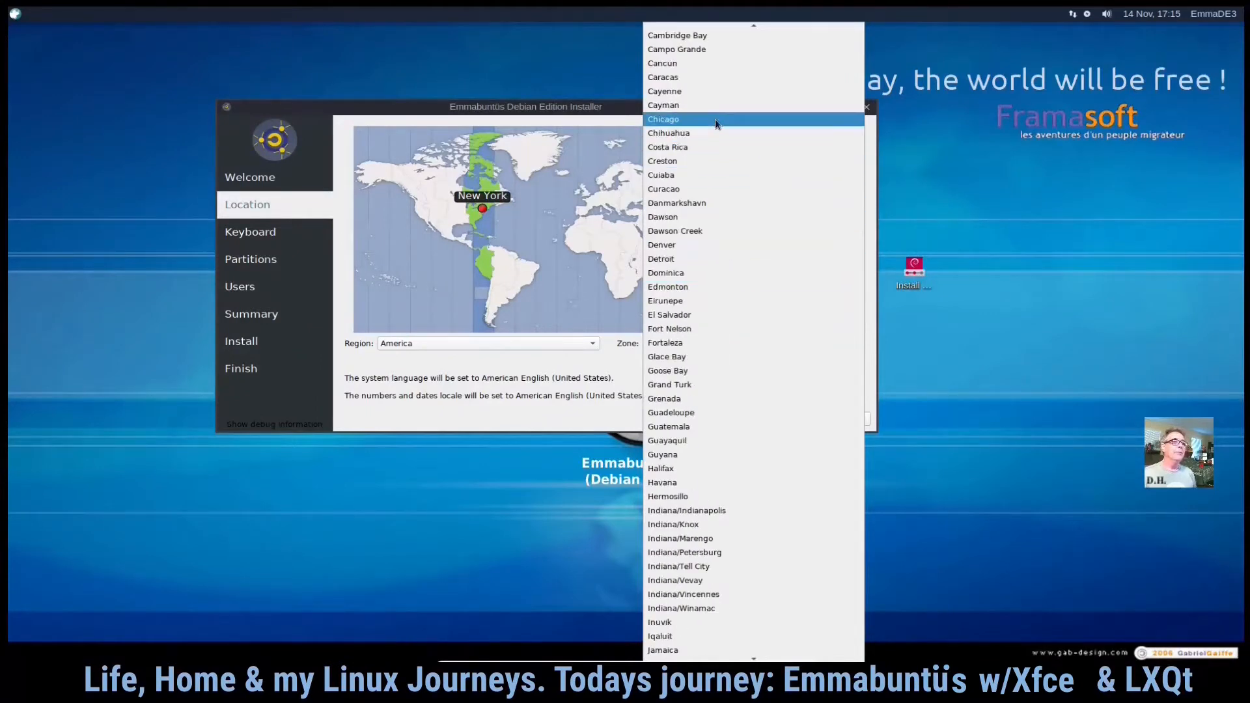
click(715, 118)
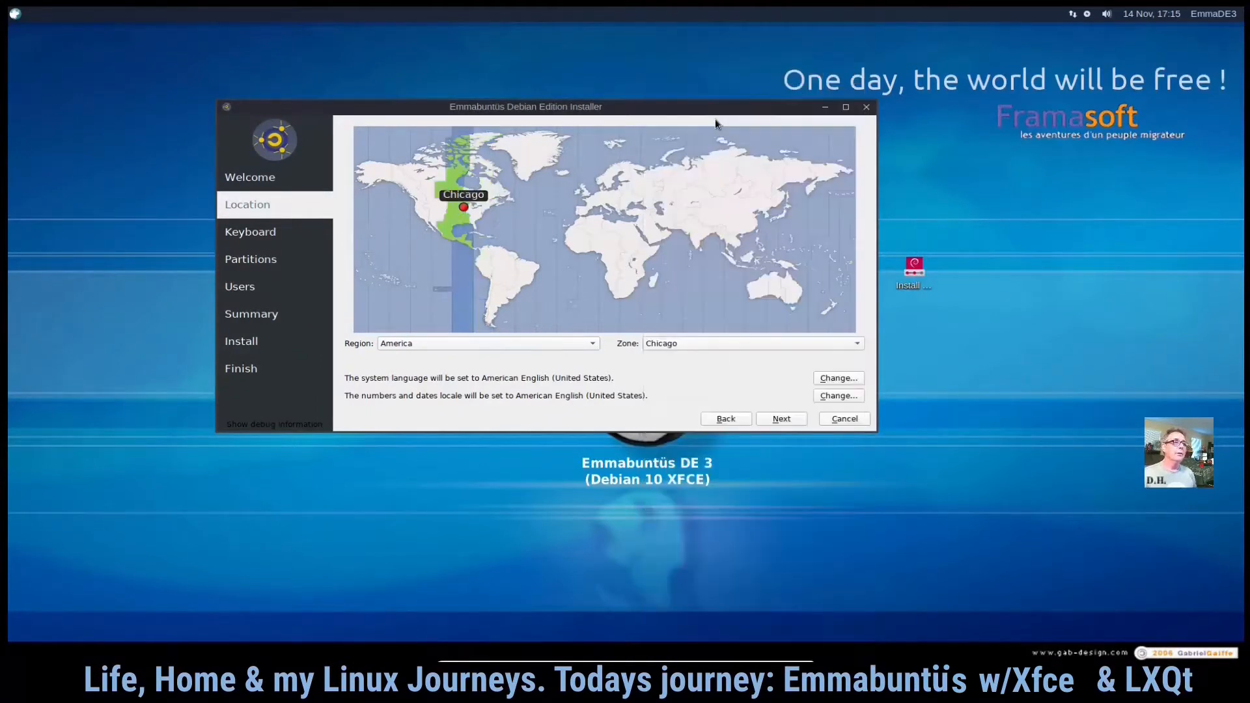
click(791, 420)
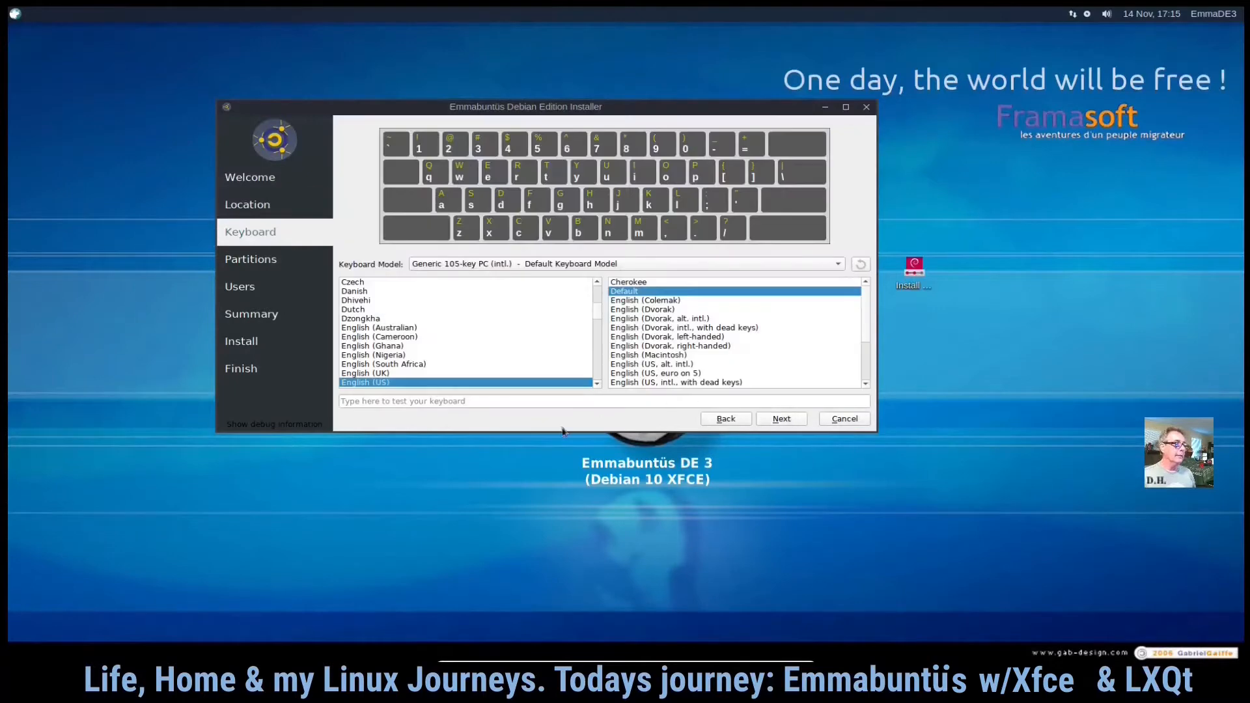
- Test the English (US) default keyboard layout by typing "this a @", then continue
click(433, 400)
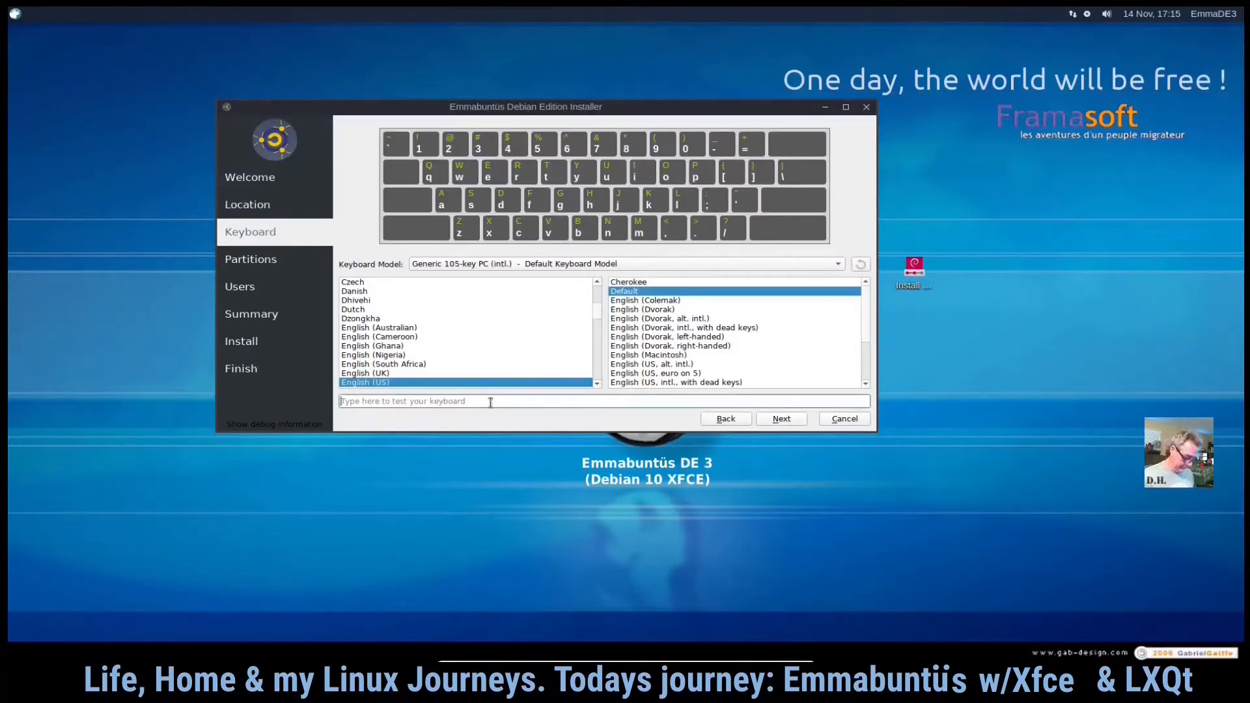
text(this a @)
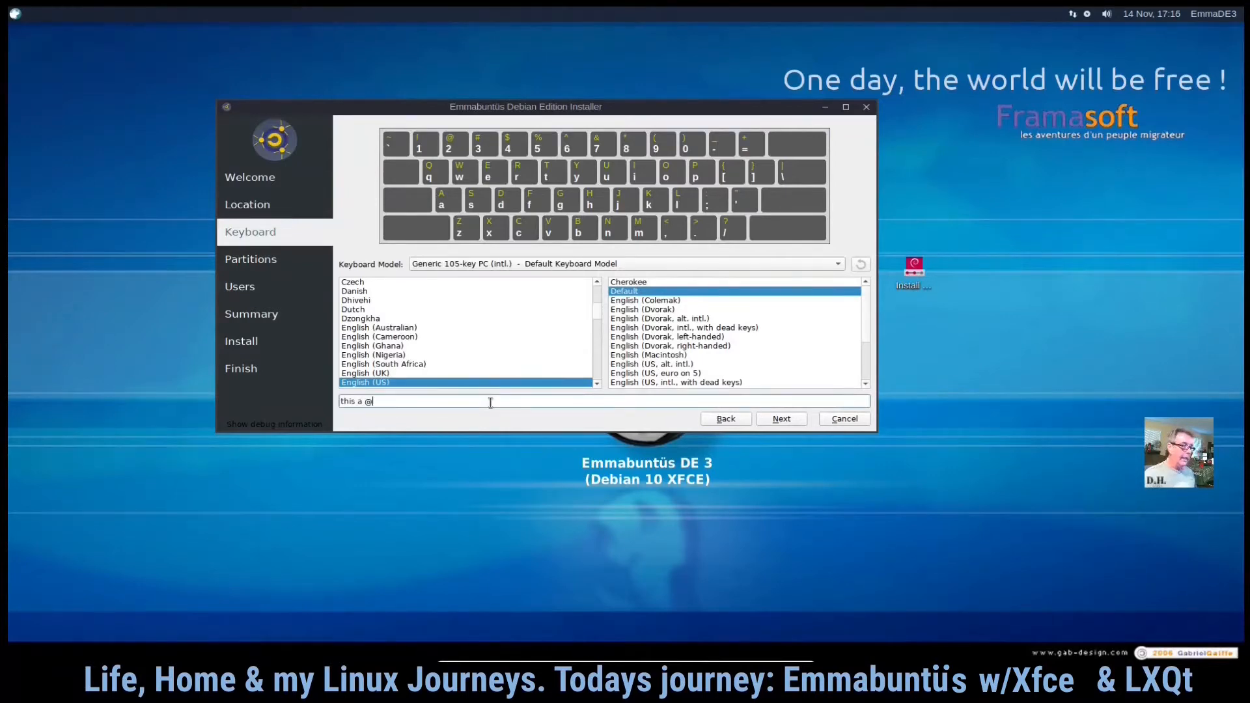
click(793, 426)
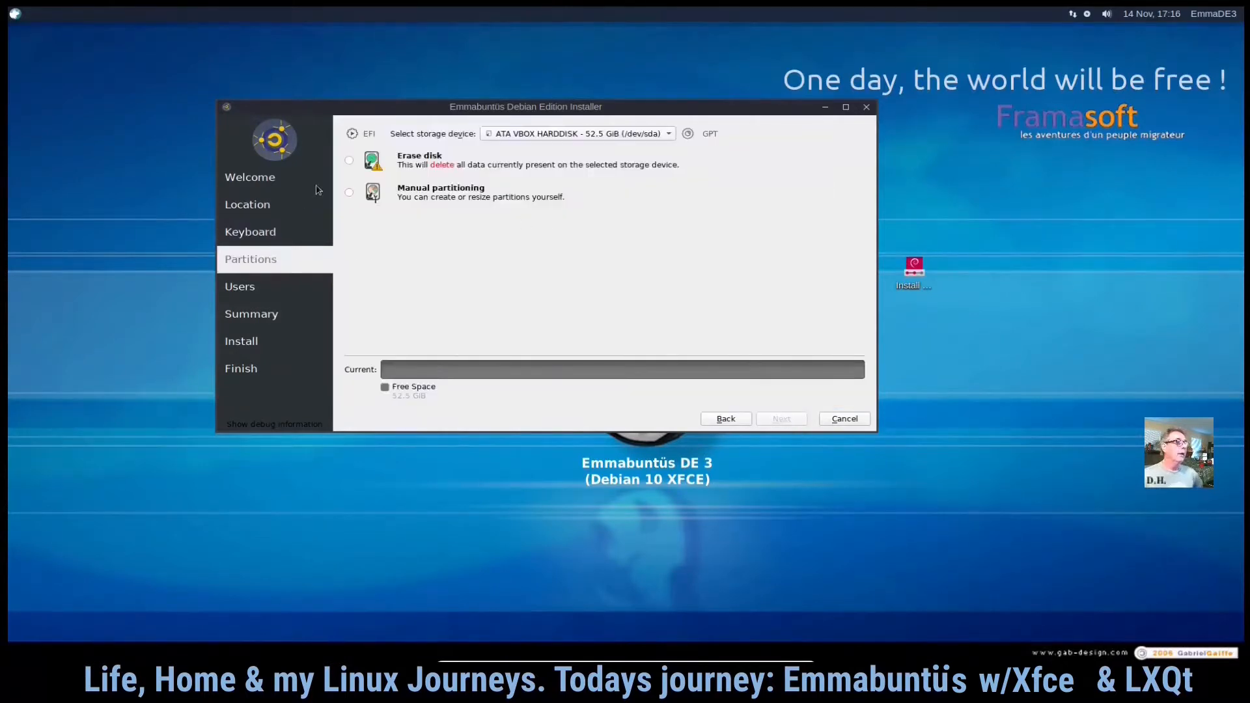
- Choose Manual partitioning instead of Erase disk for the VBOX hard disk and continue
click(349, 160)
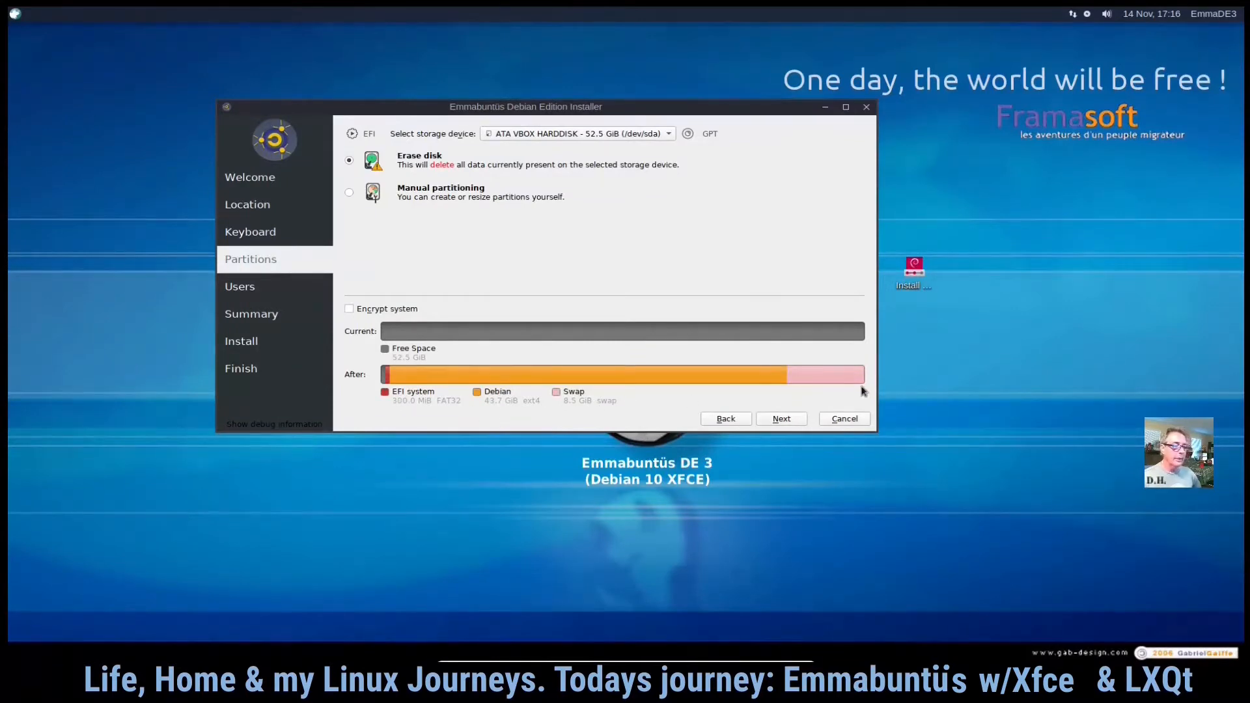
click(350, 195)
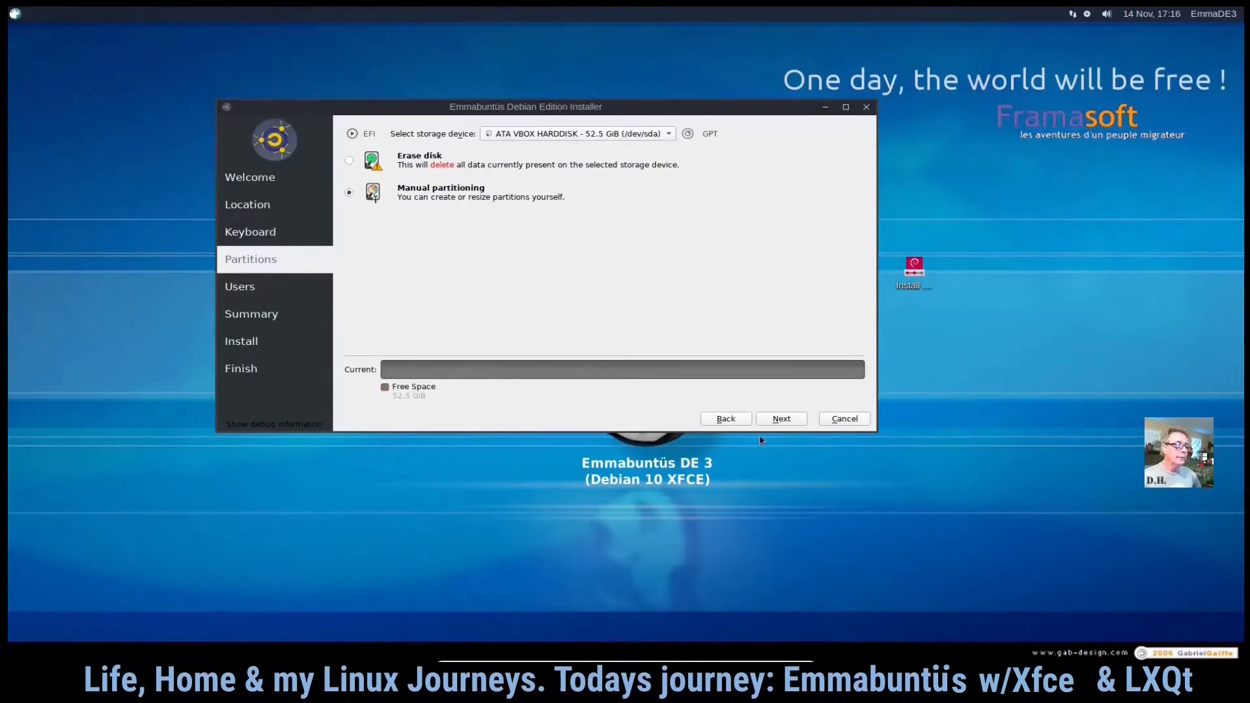
click(782, 420)
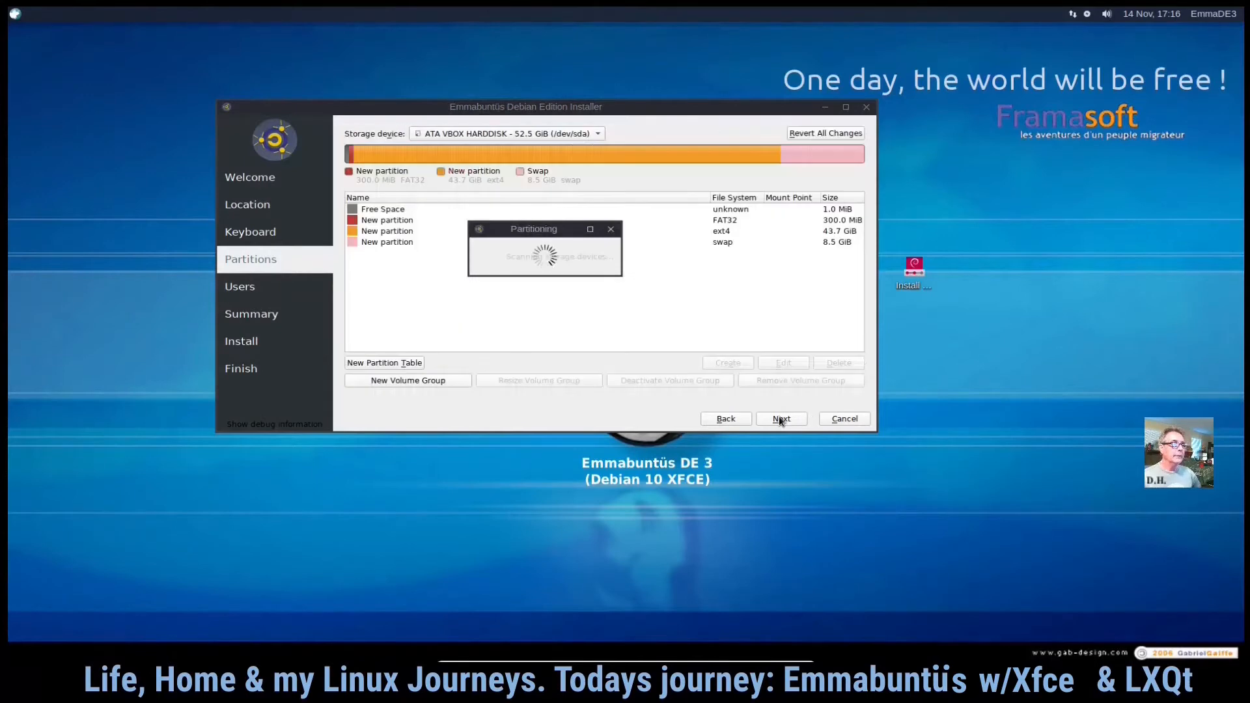
- Create a new partition in the disk's free space with a size of 512 MiB
click(399, 212)
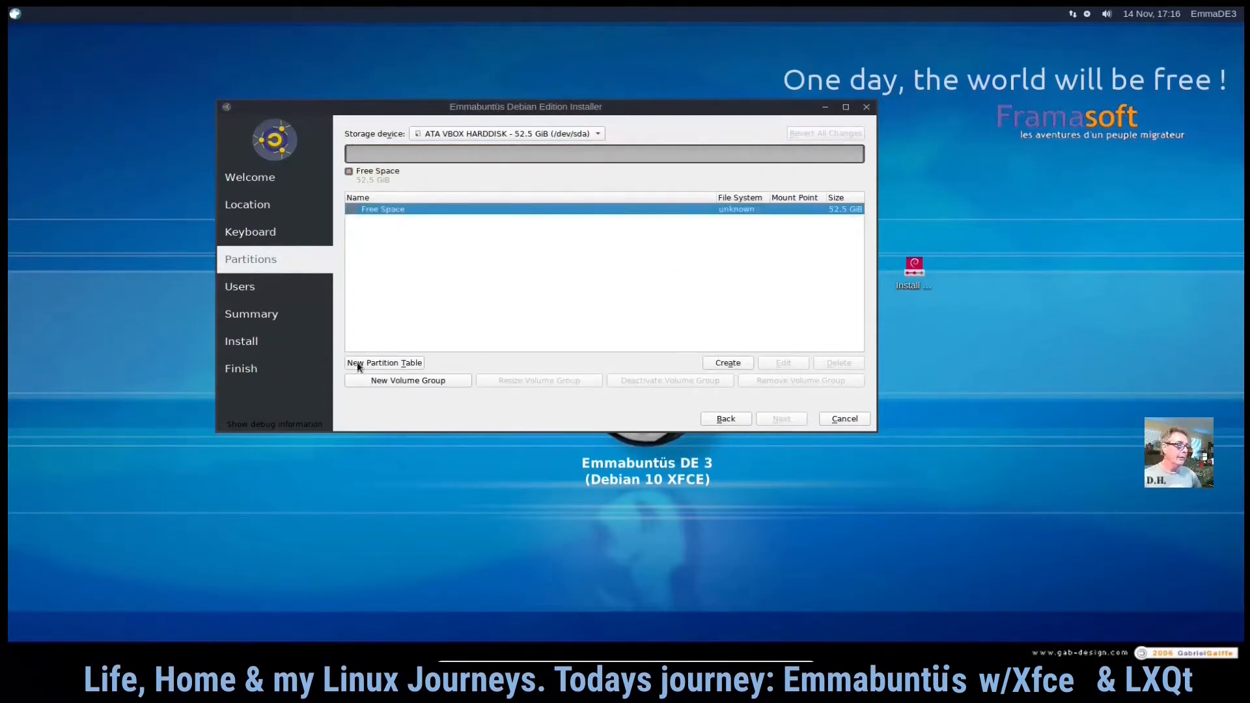
click(728, 364)
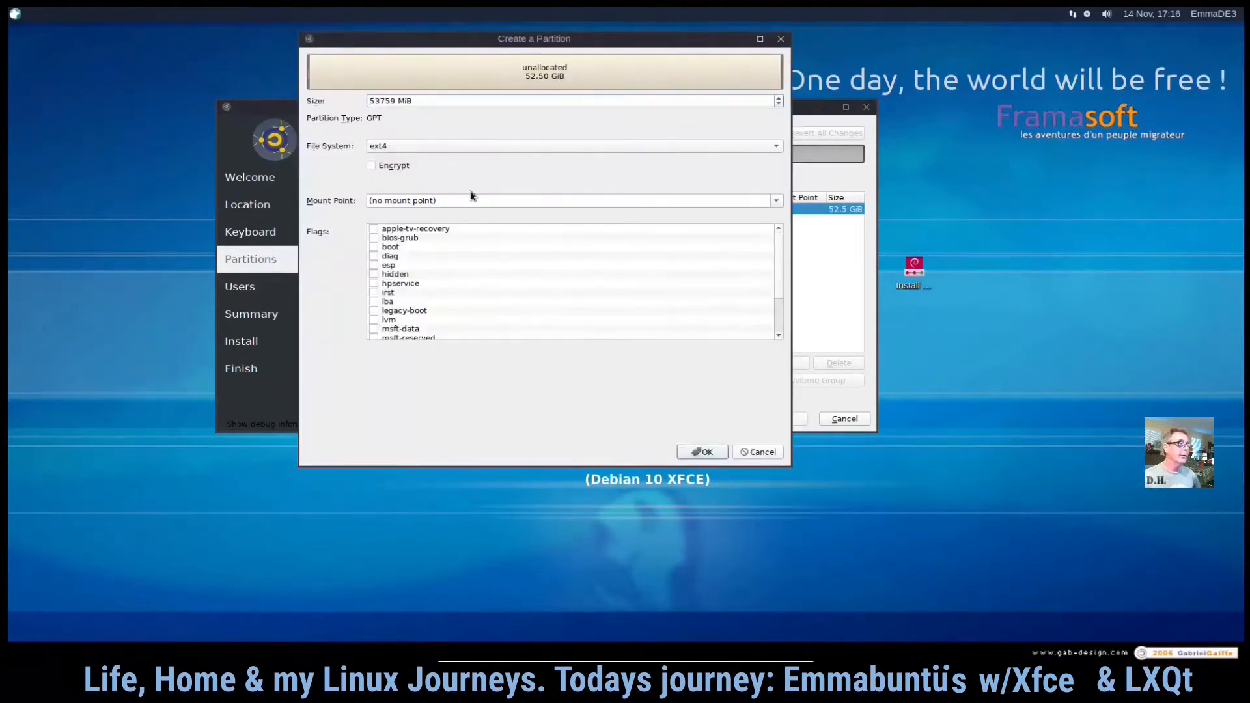
double_click(396, 101)
text(512)
- Set the new 512 MiB partition's file system to fat32 and its mount point to /boot/efi
click(776, 149)
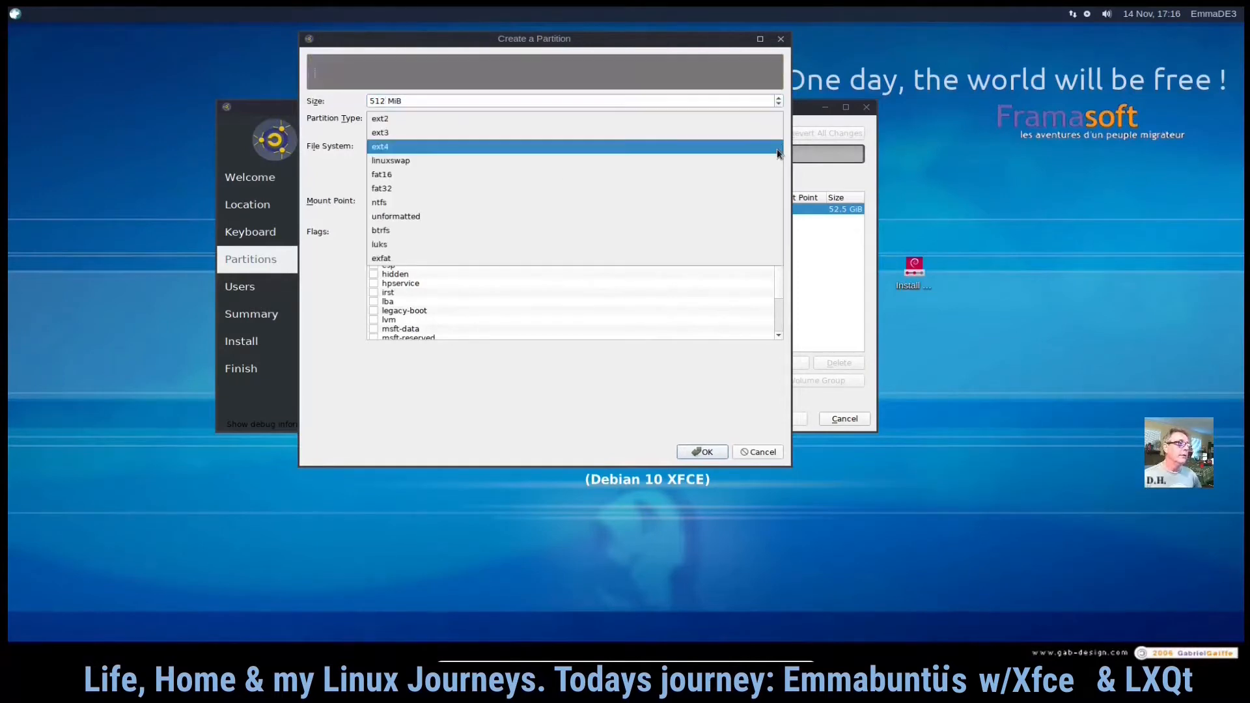
click(716, 189)
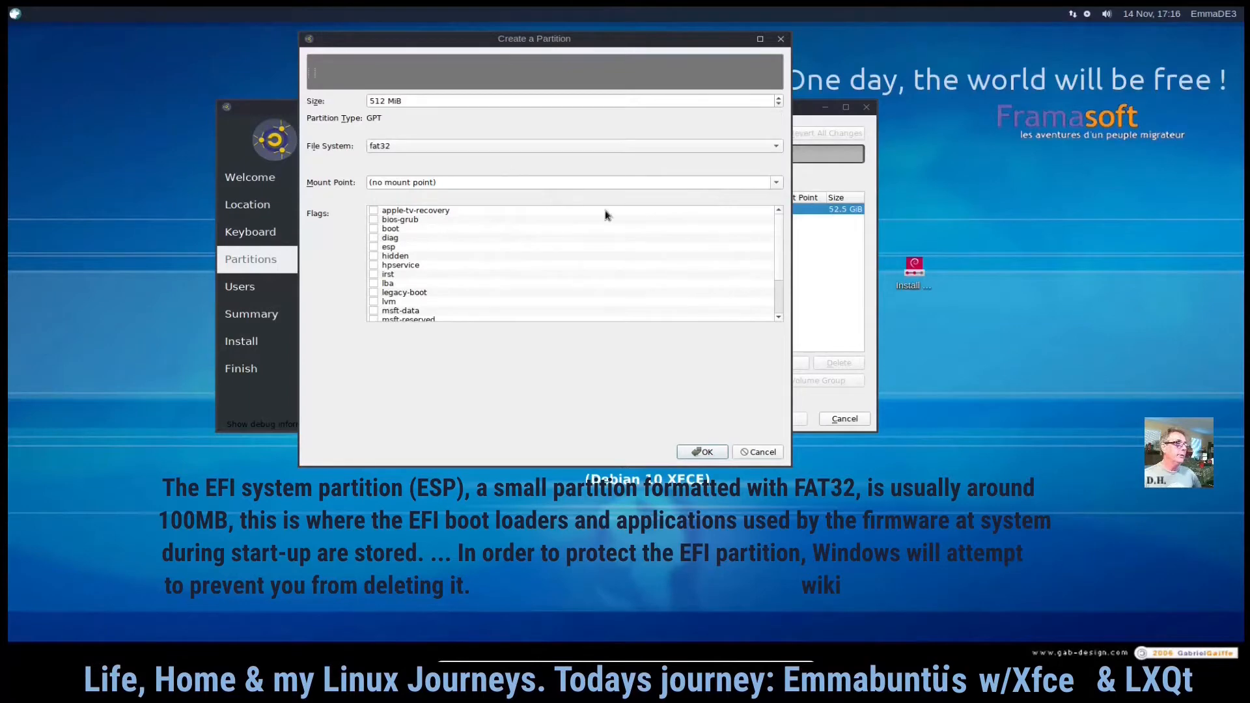
click(776, 185)
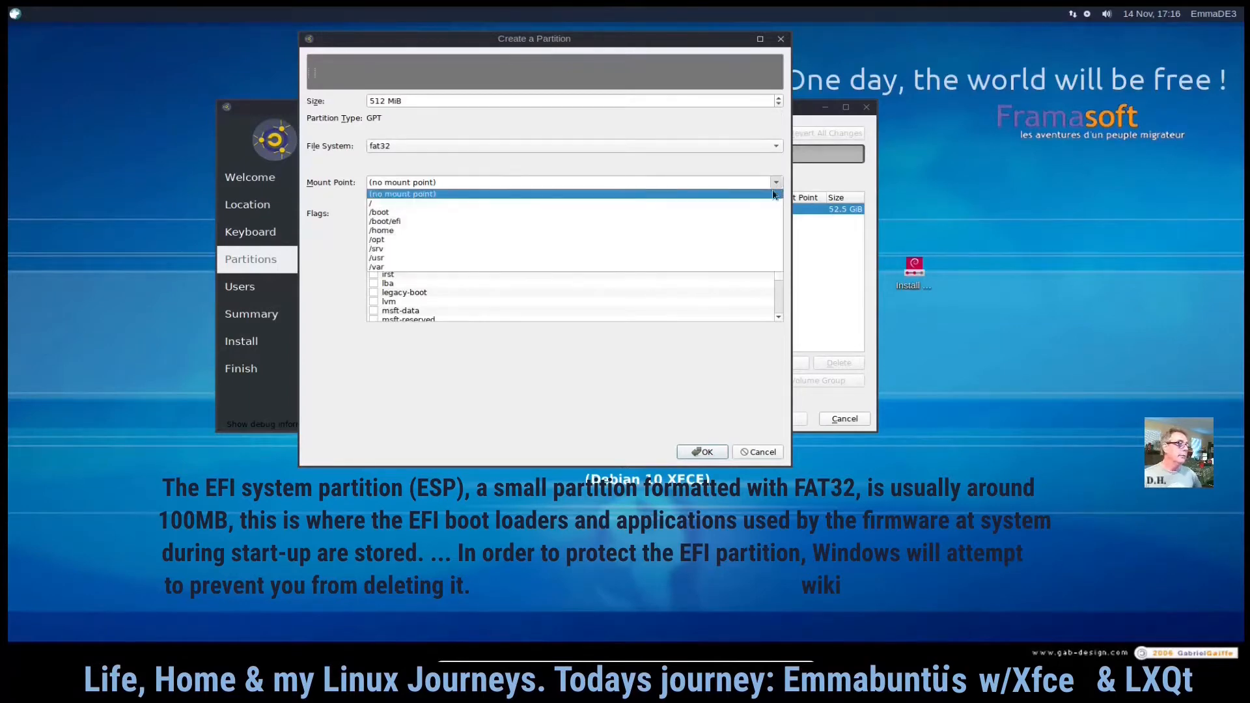
click(766, 212)
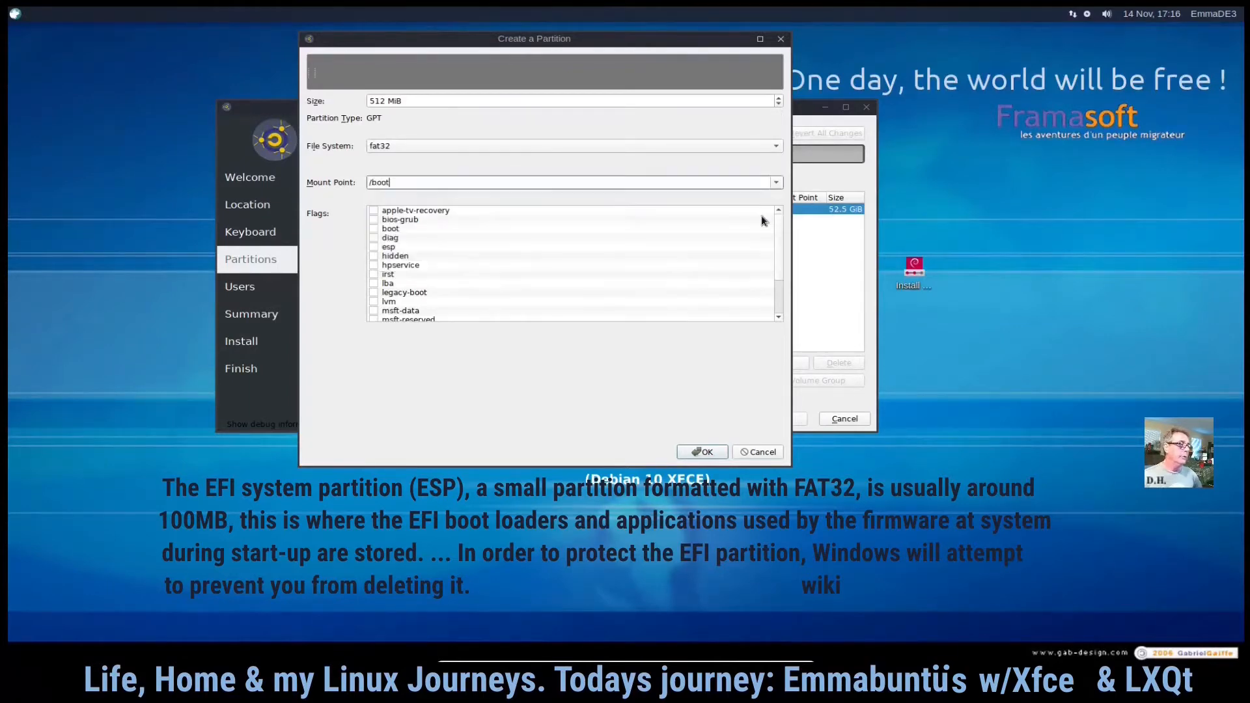
click(777, 185)
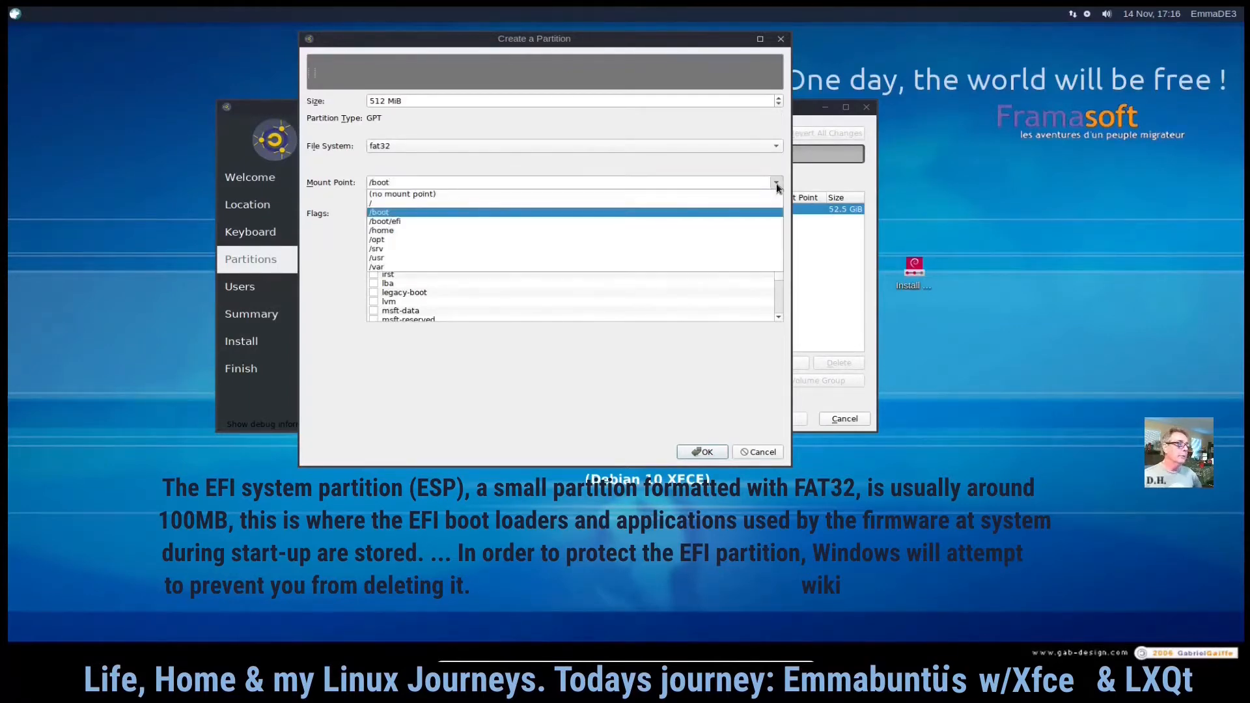
click(496, 223)
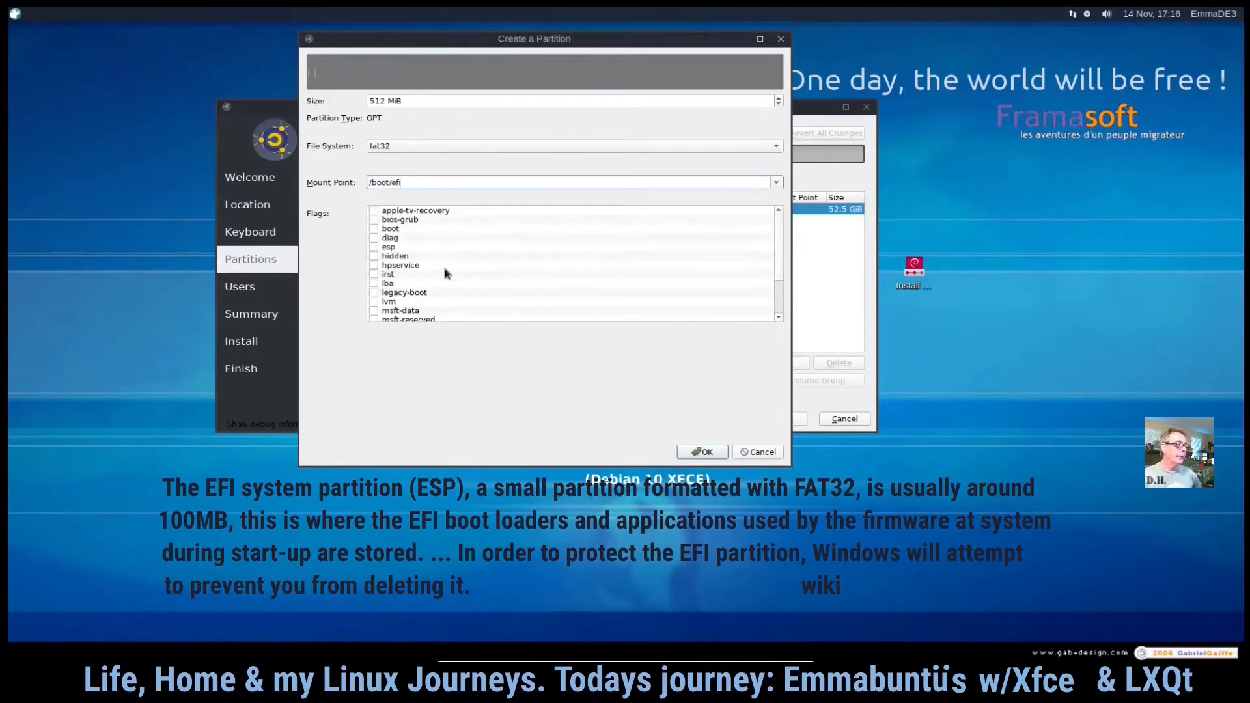
- Enable the boot flag on the EFI partition and confirm its creation
scroll(446, 274, down, 2)
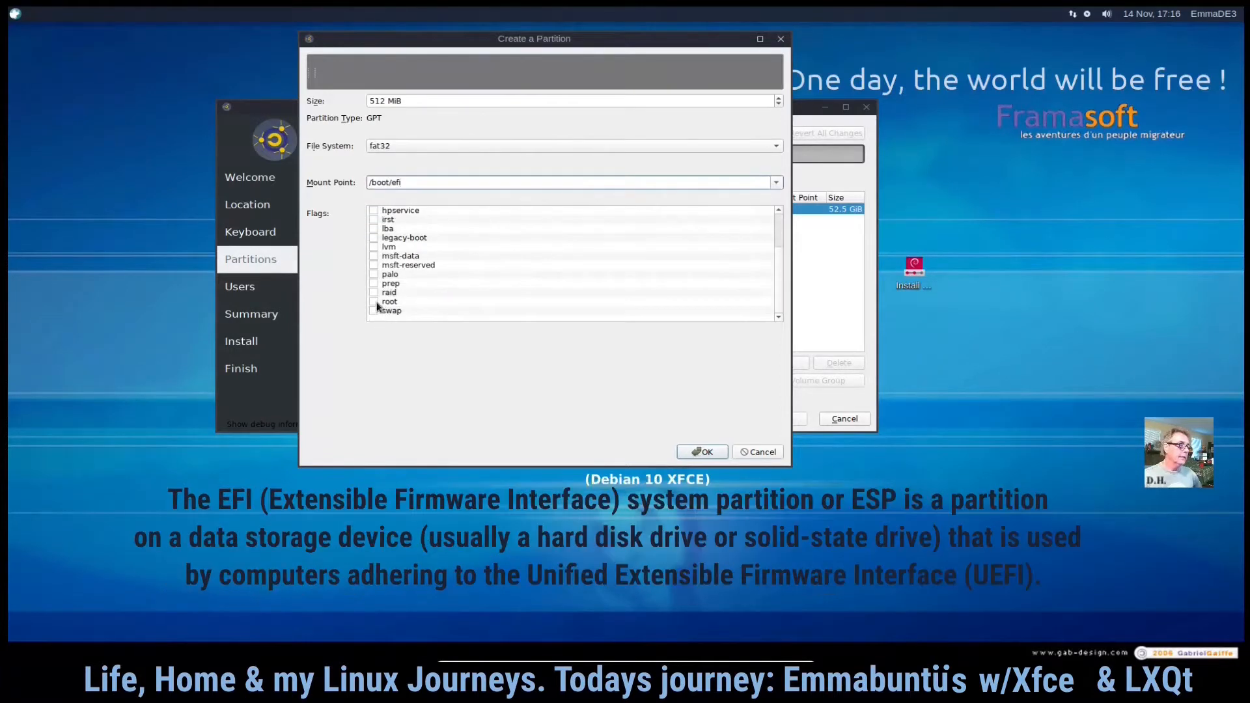
scroll(458, 306, up, 2)
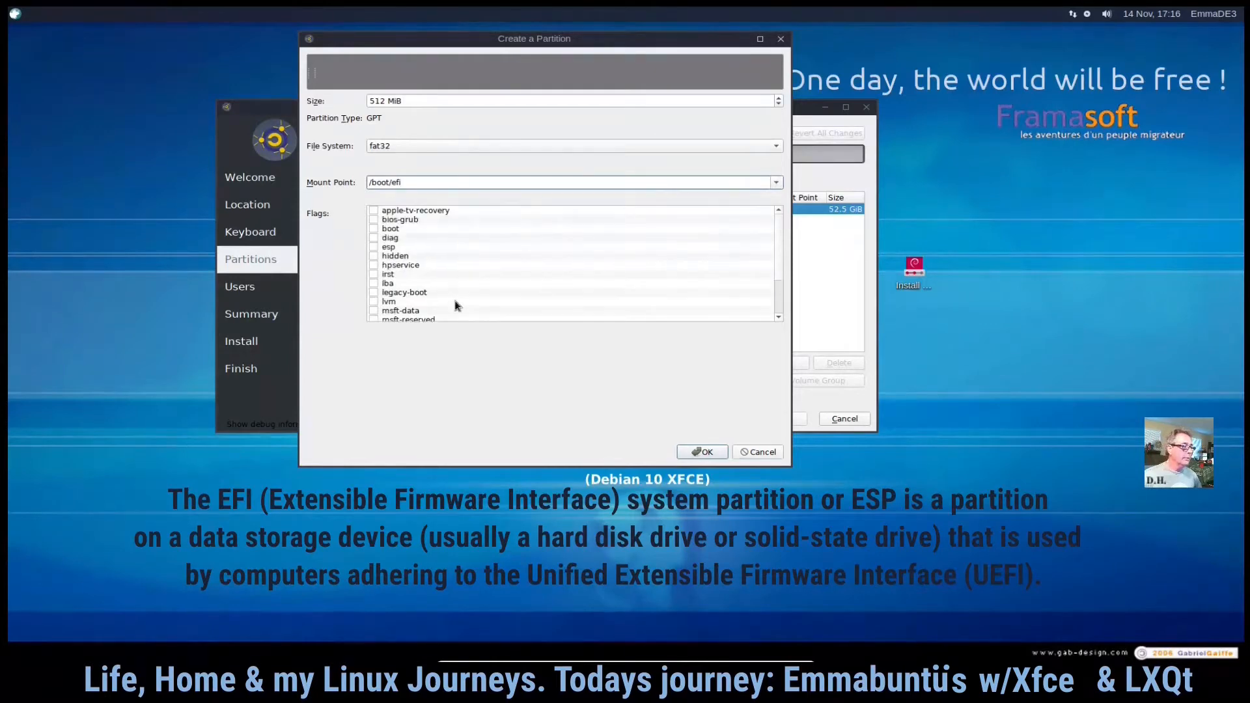
click(374, 230)
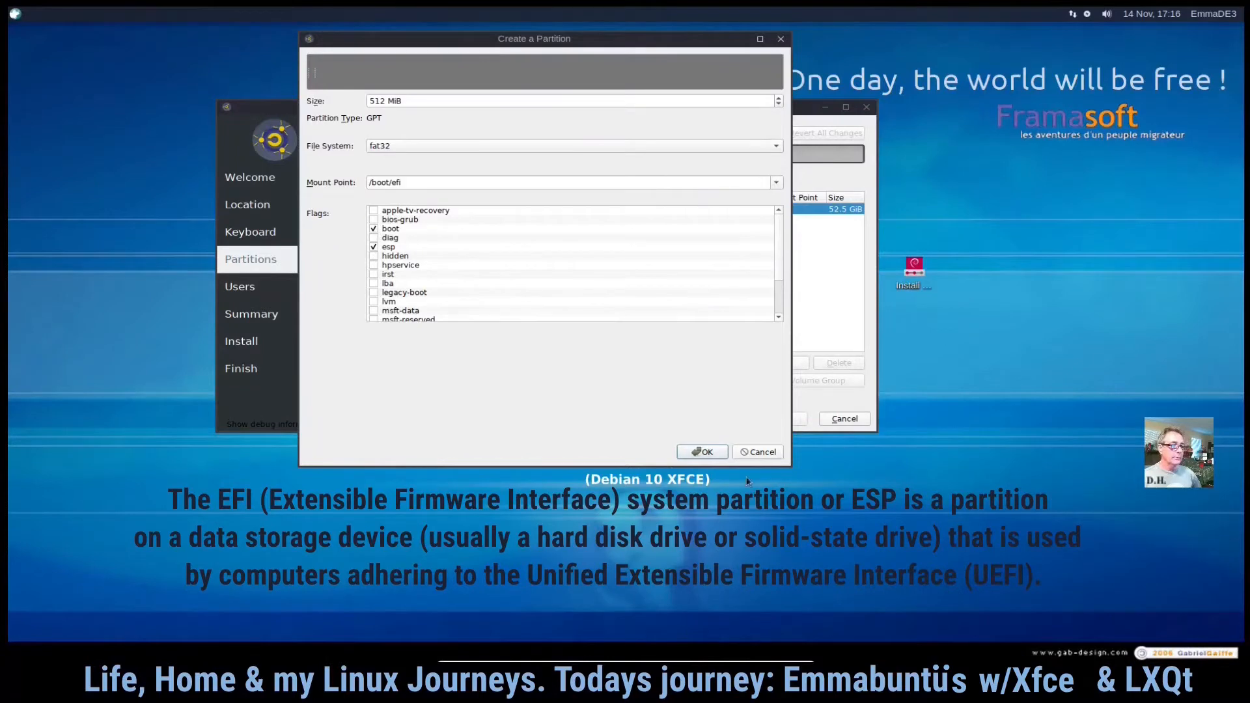
click(702, 452)
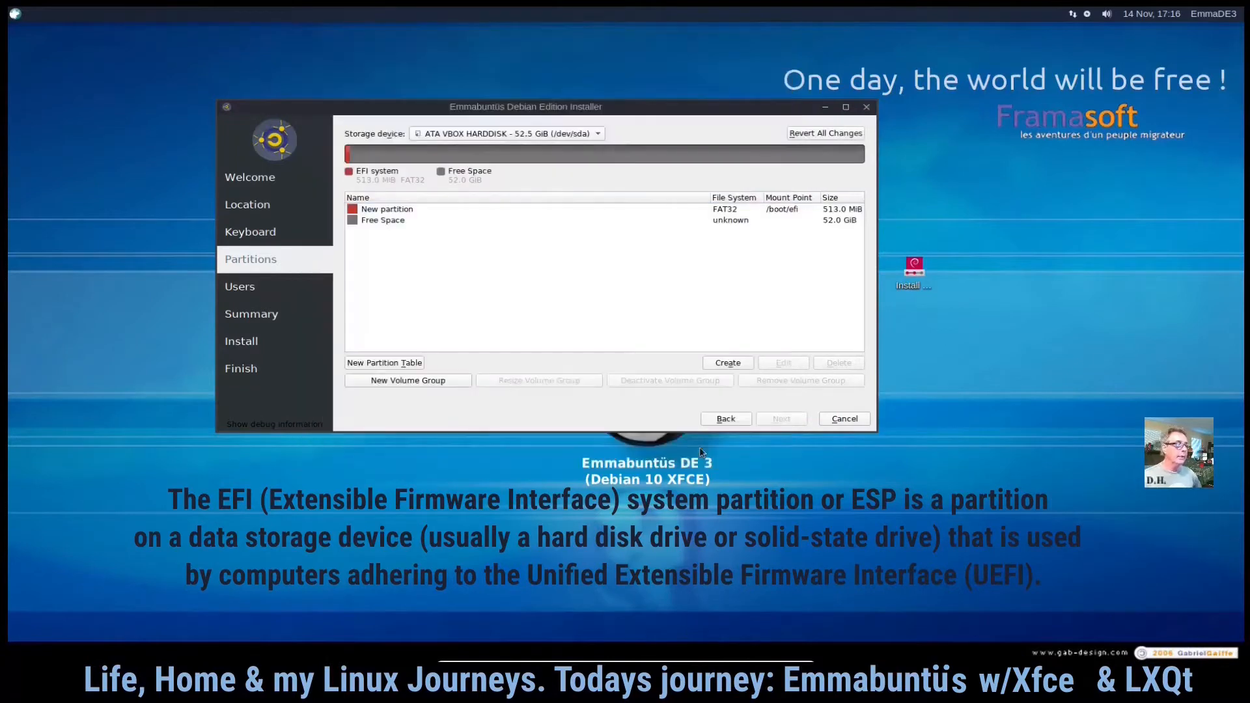
- Create a 4096 MiB linuxswap partition in the remaining free space
click(390, 221)
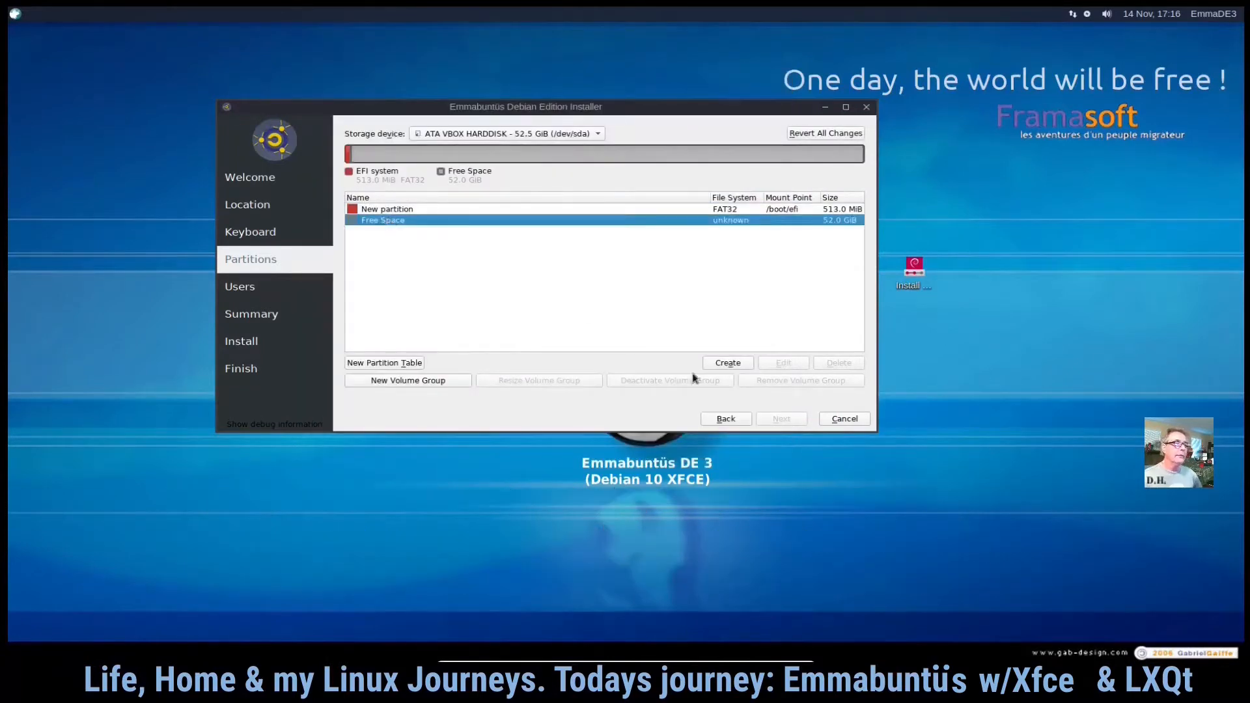
click(728, 363)
drag(395, 101, 357, 90)
text(4096 MiB)
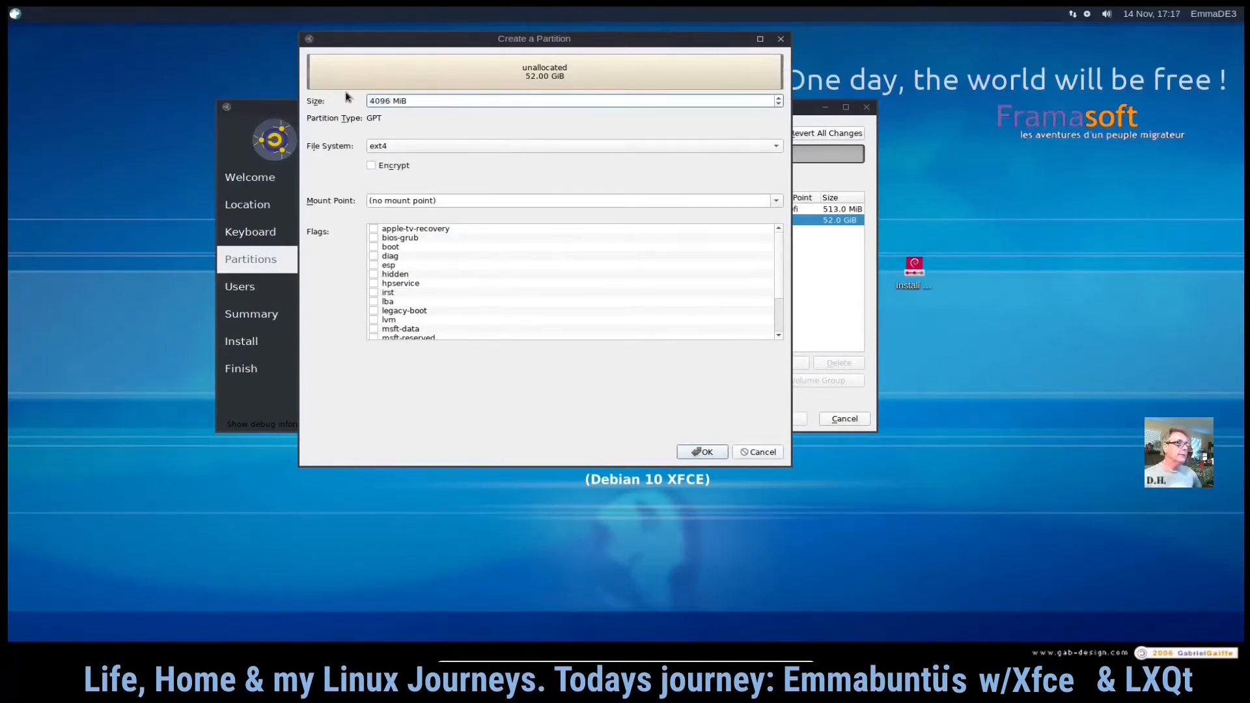
click(767, 151)
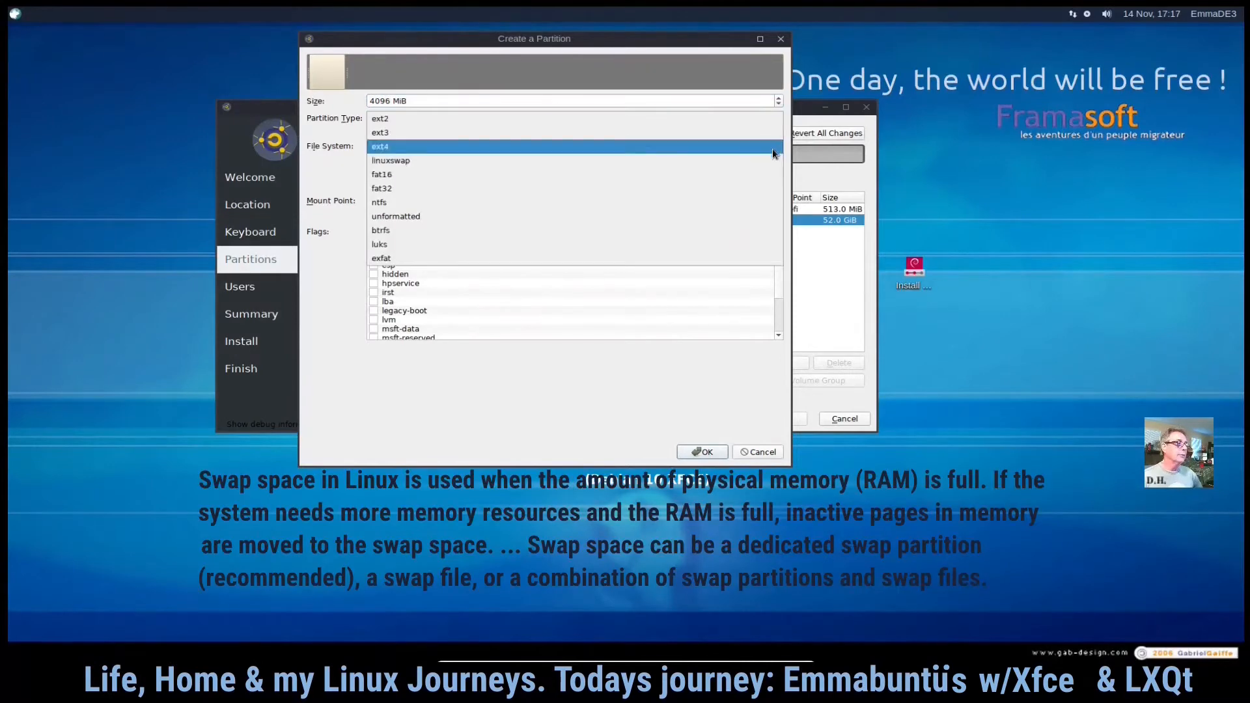
click(764, 157)
scroll(498, 319, down, 2)
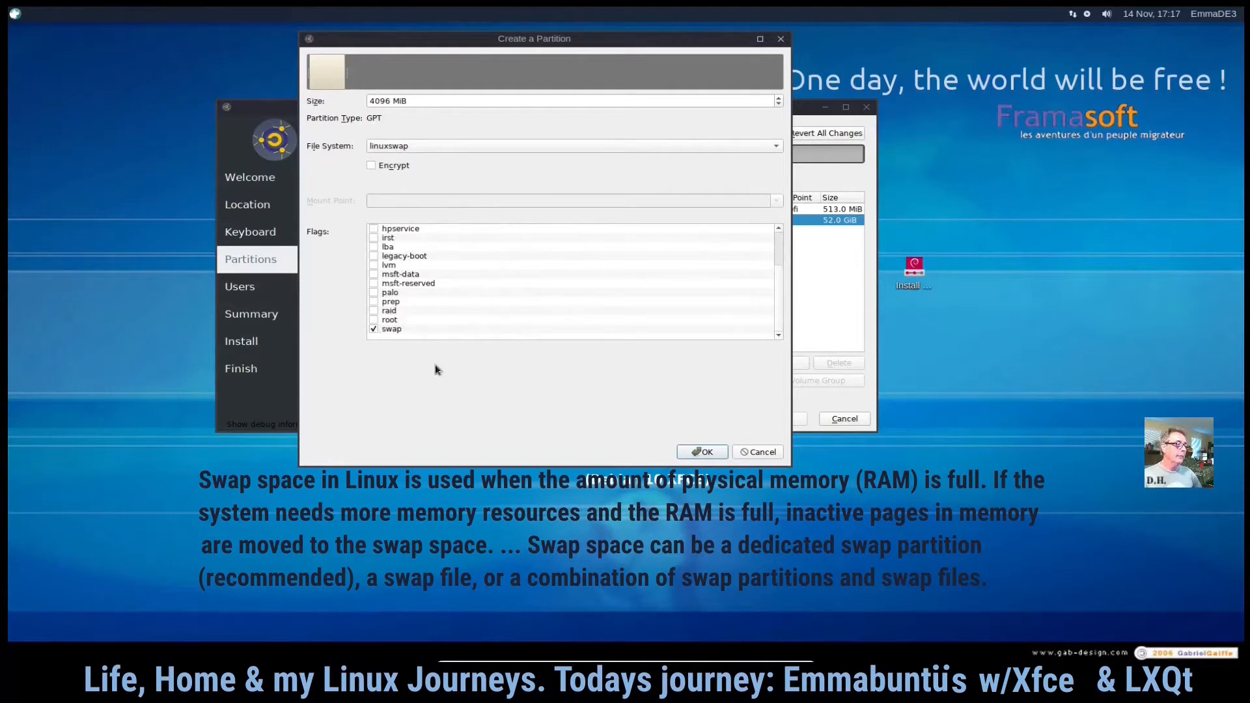
click(702, 450)
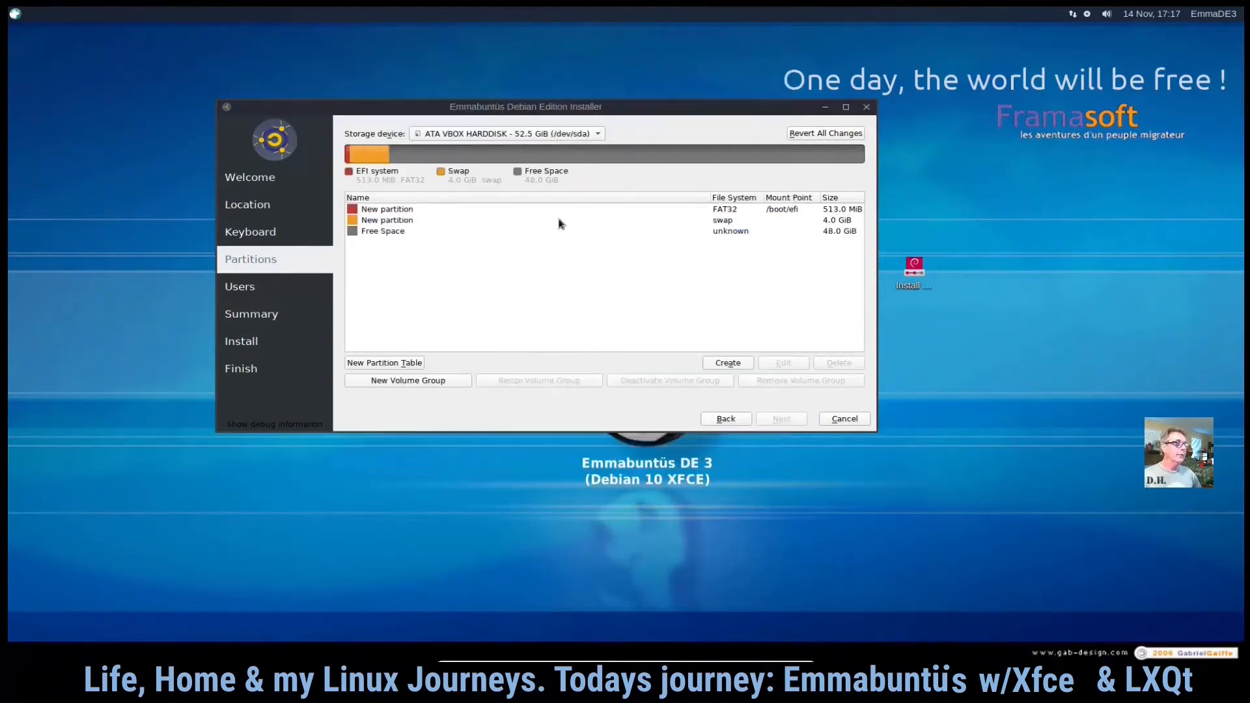
- Create a 17150 MiB ext4 partition in the free space, mounted at / with the root flag
click(385, 232)
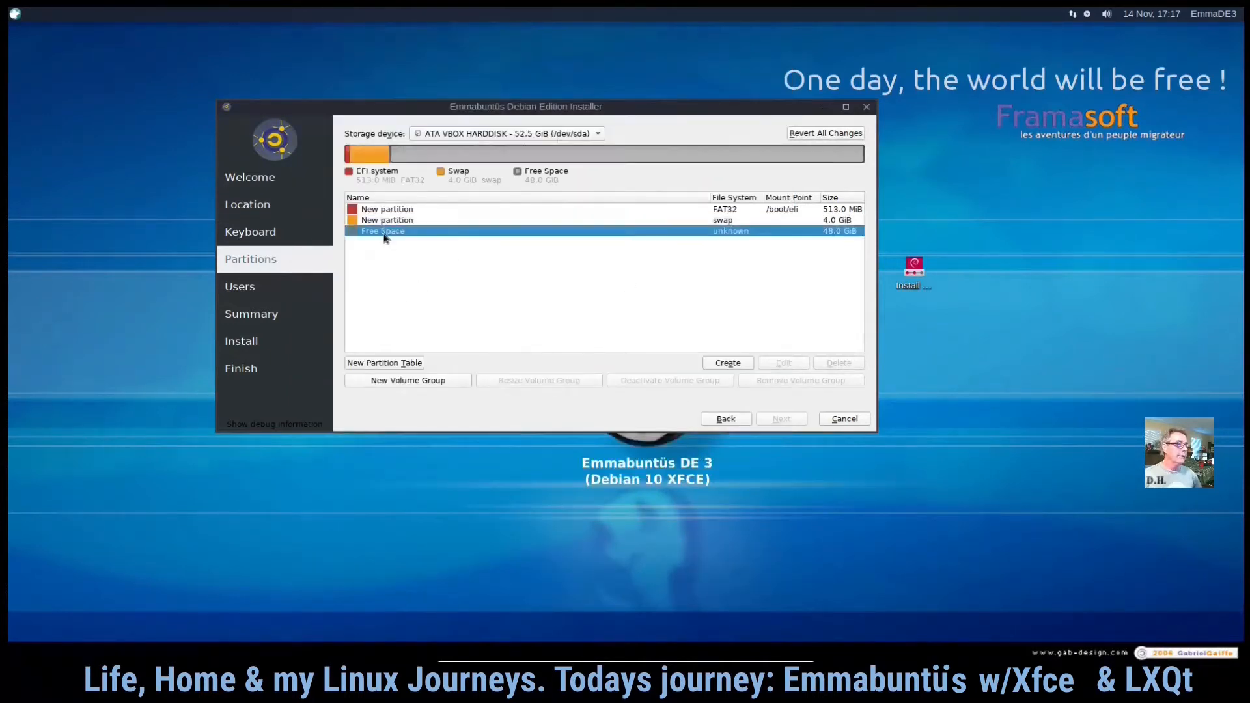
click(726, 363)
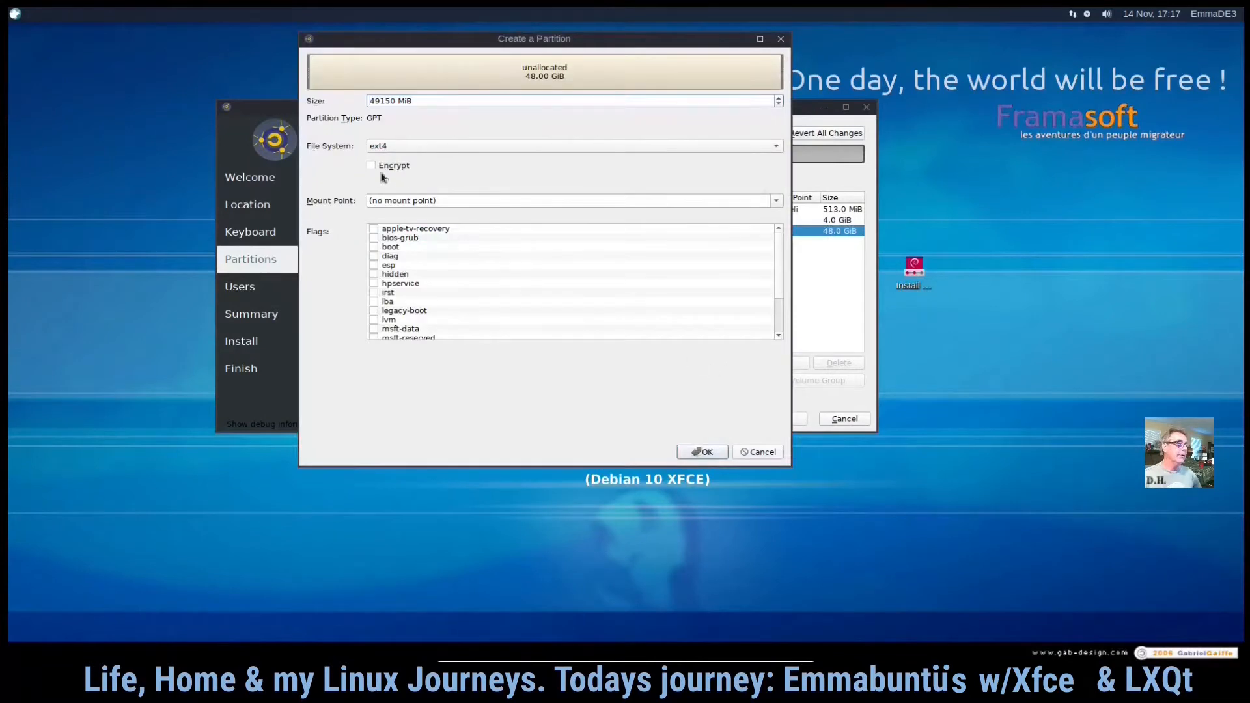
drag(379, 102, 352, 99)
text(17)
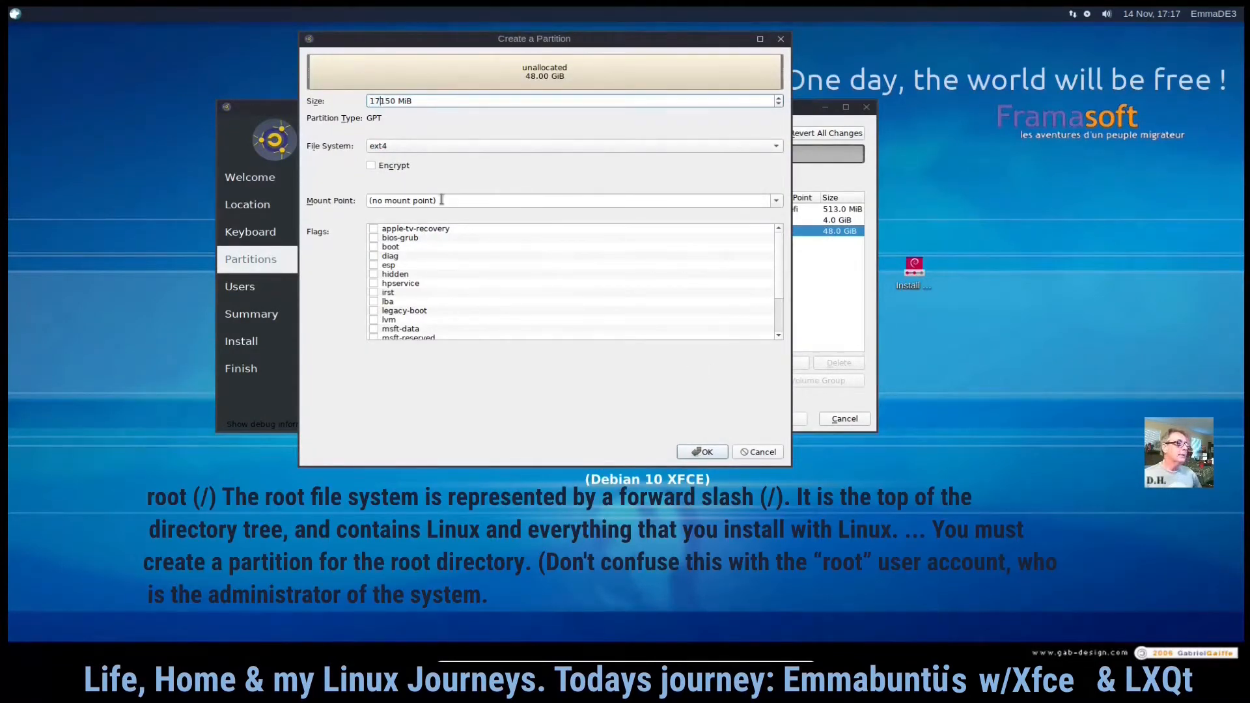
click(778, 201)
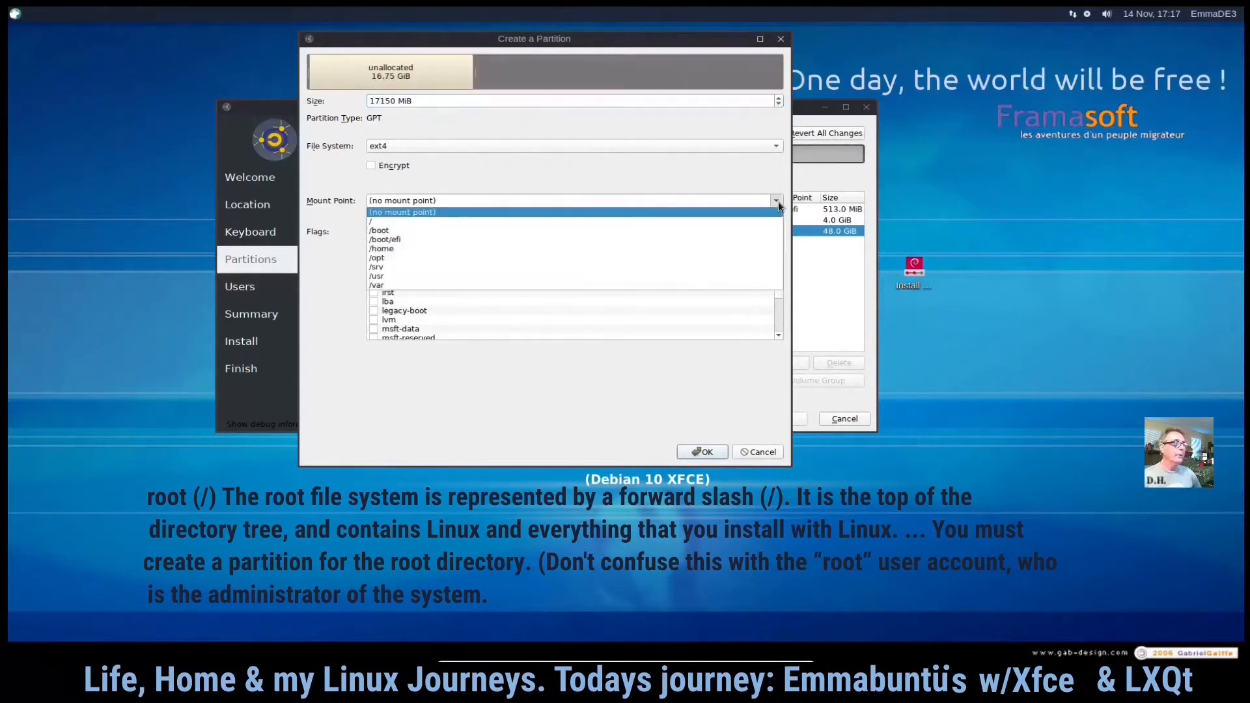
click(757, 222)
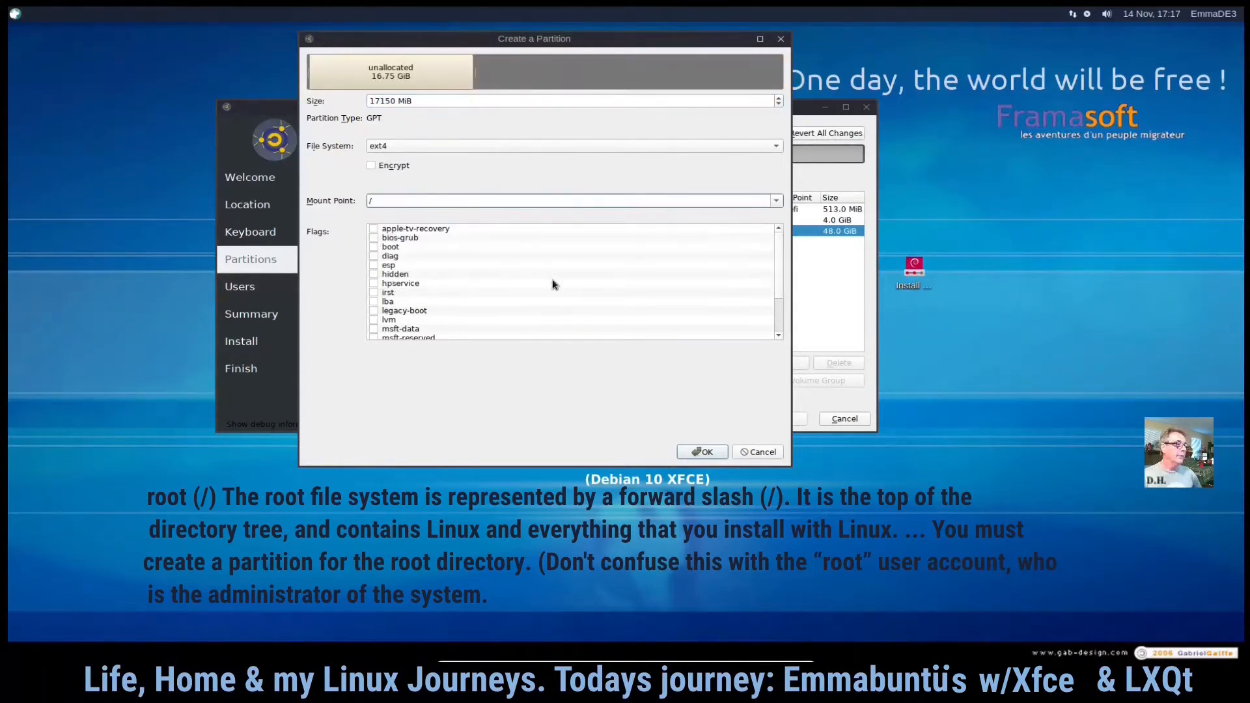
scroll(442, 261, down, 2)
click(375, 320)
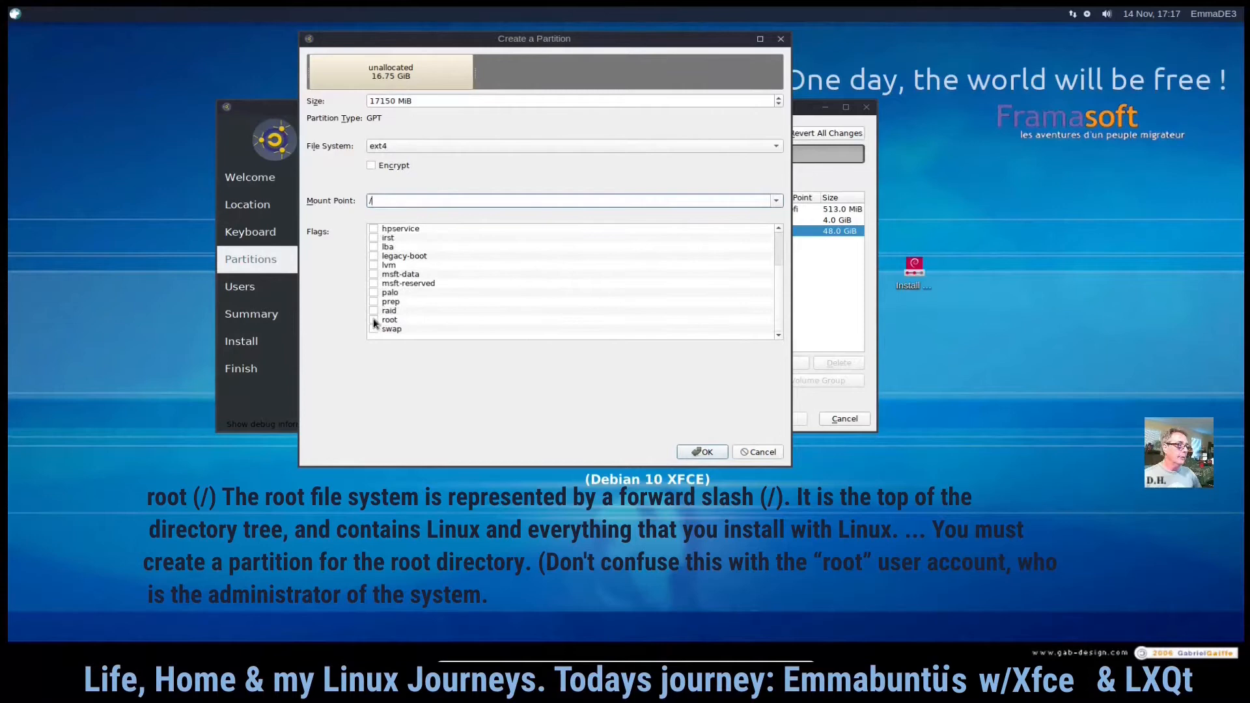
click(702, 455)
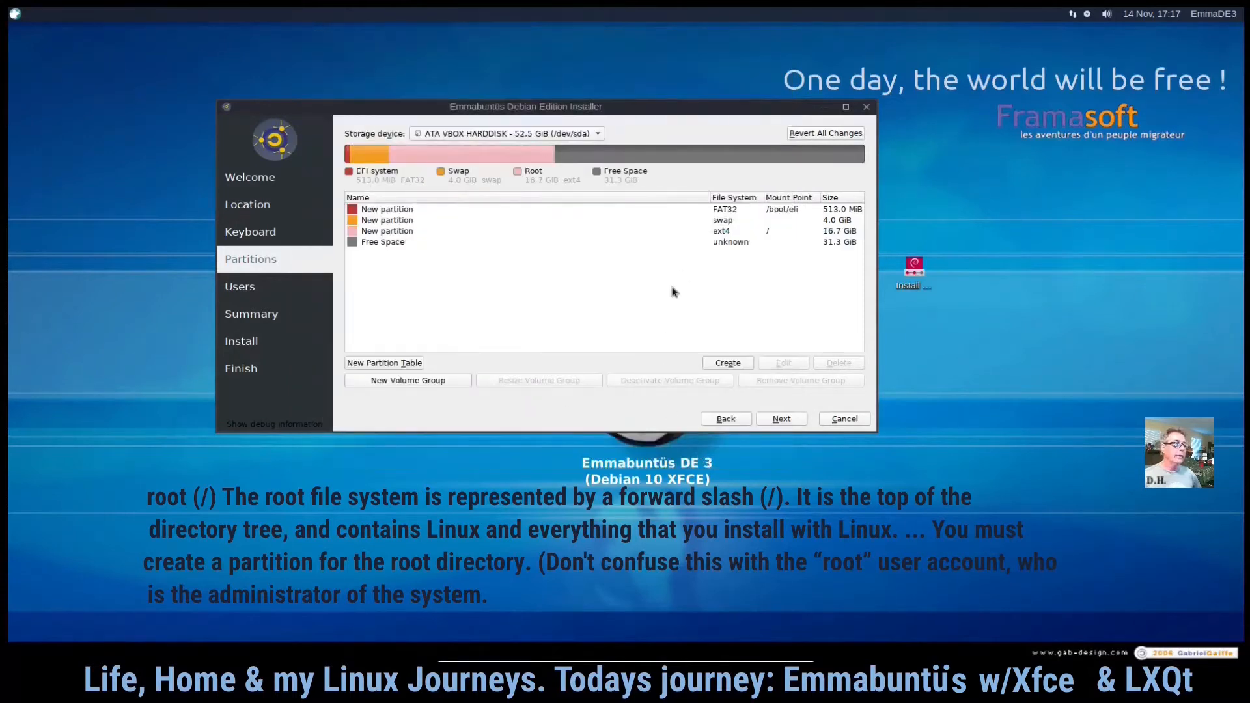
- Create an ext4 partition mounted at /home using all the remaining free space
click(707, 242)
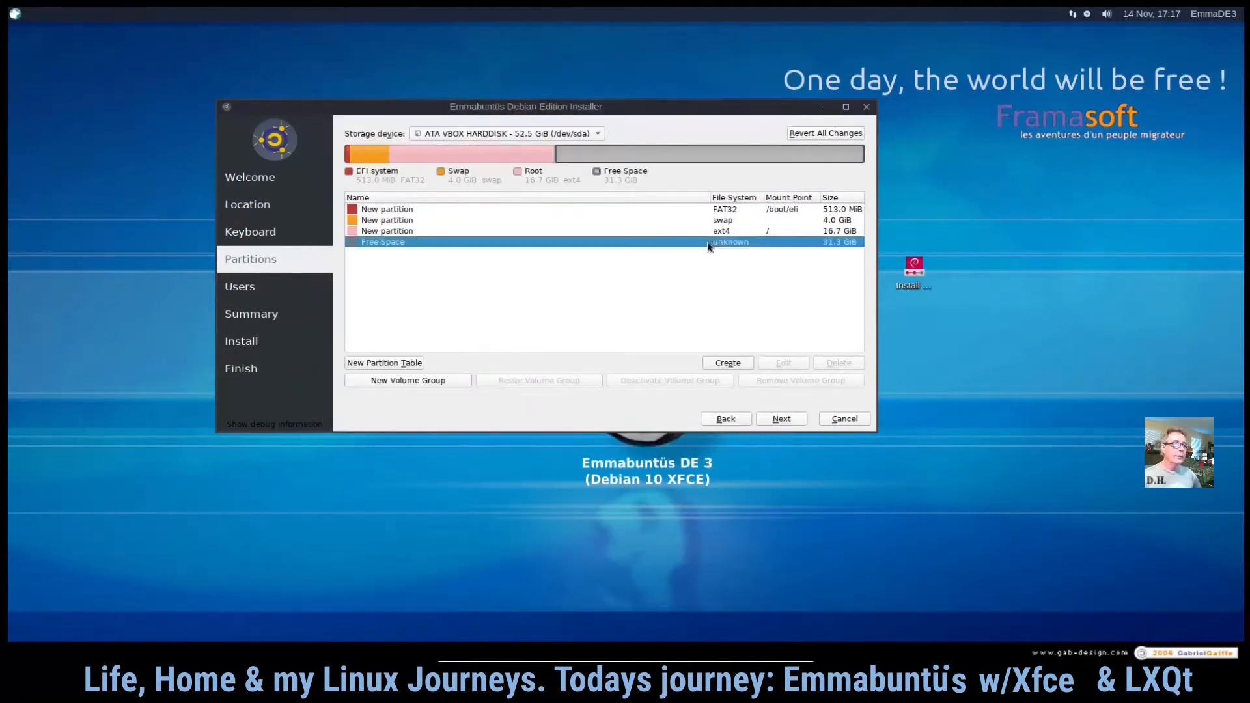
click(728, 363)
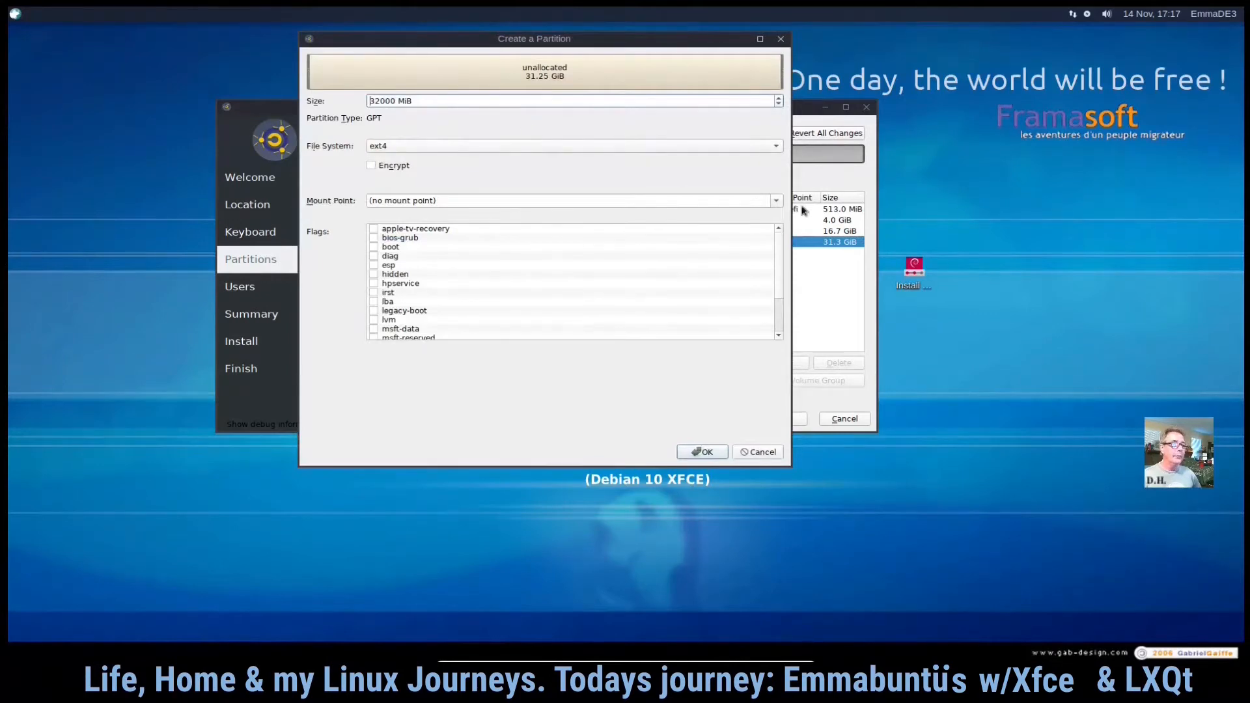
click(776, 204)
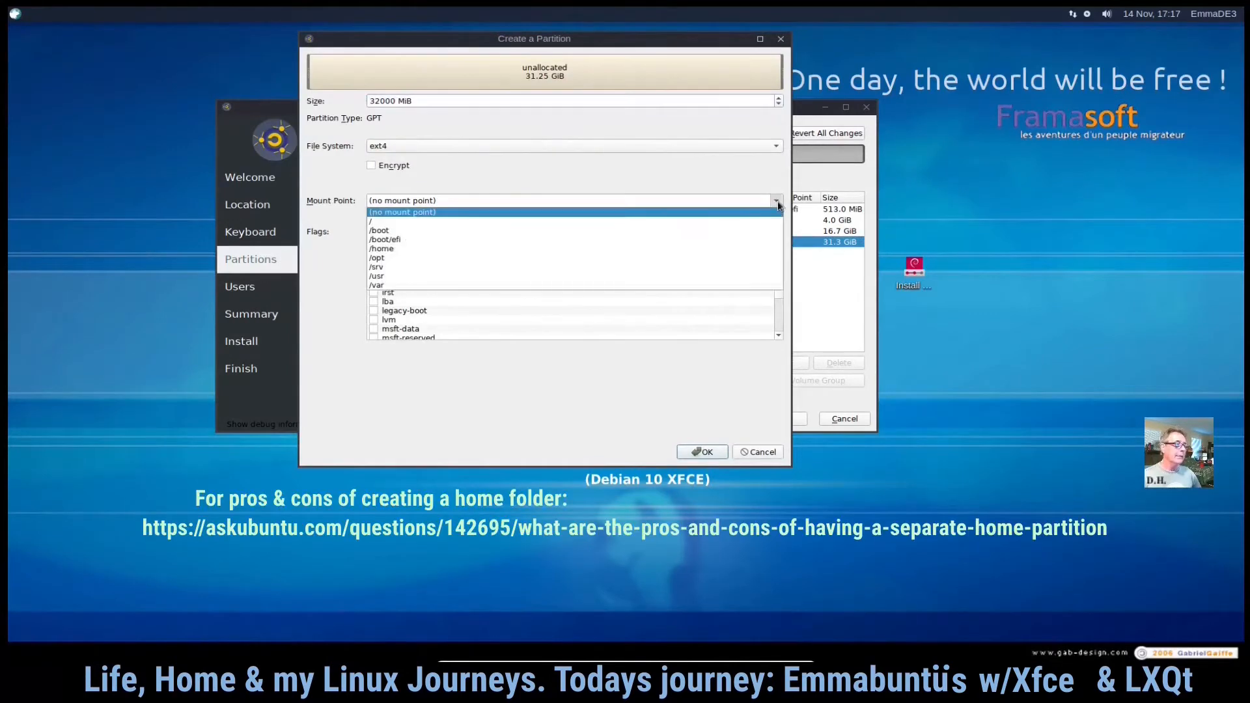
click(746, 249)
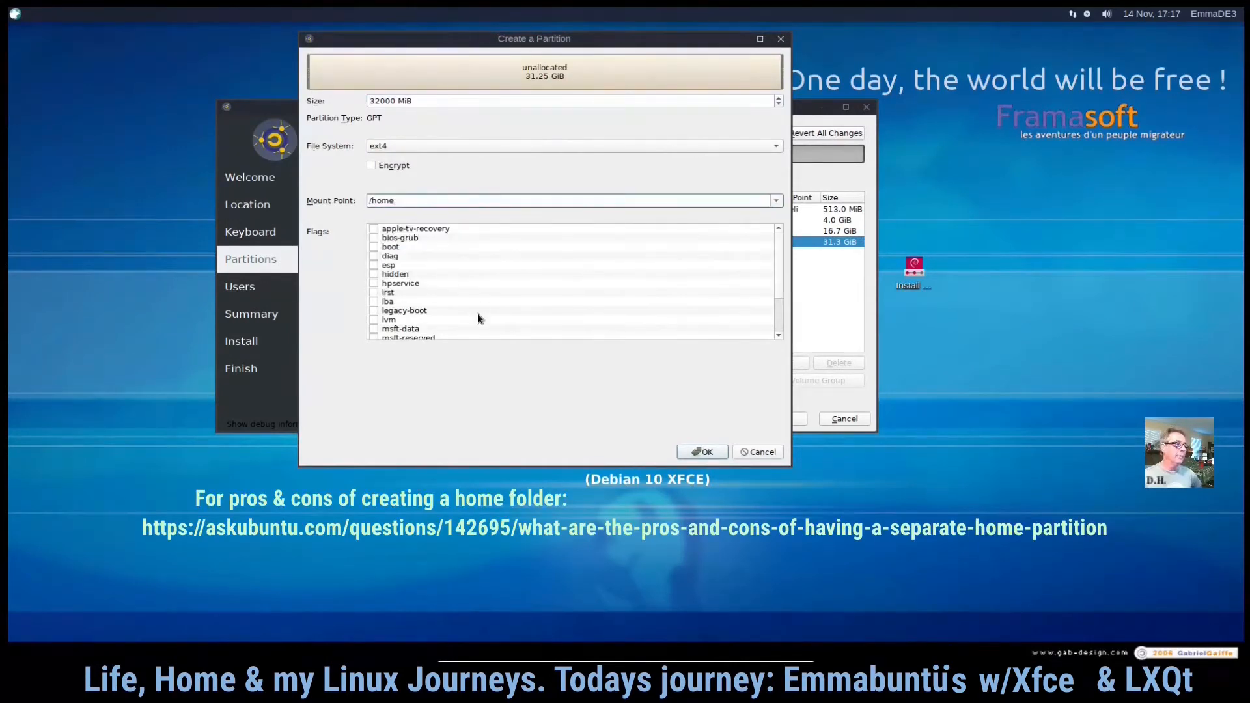
click(709, 452)
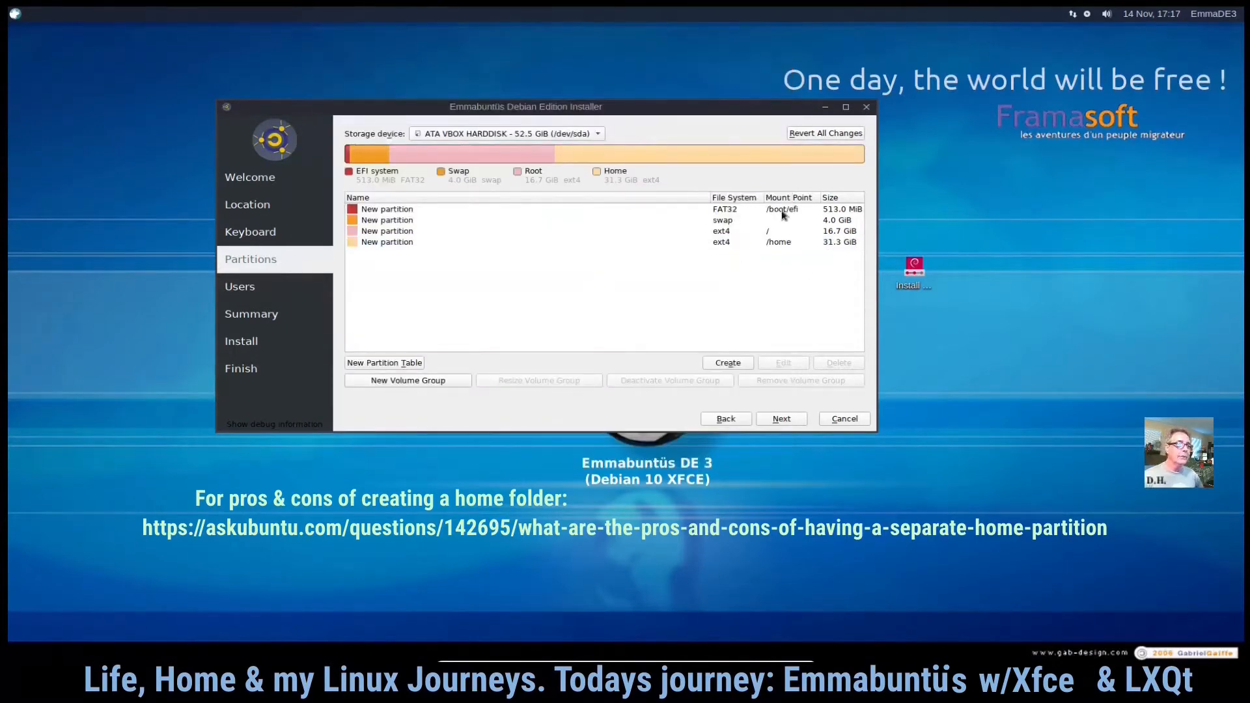
- Continue to the users page and enter the user's full name as the account name
click(782, 420)
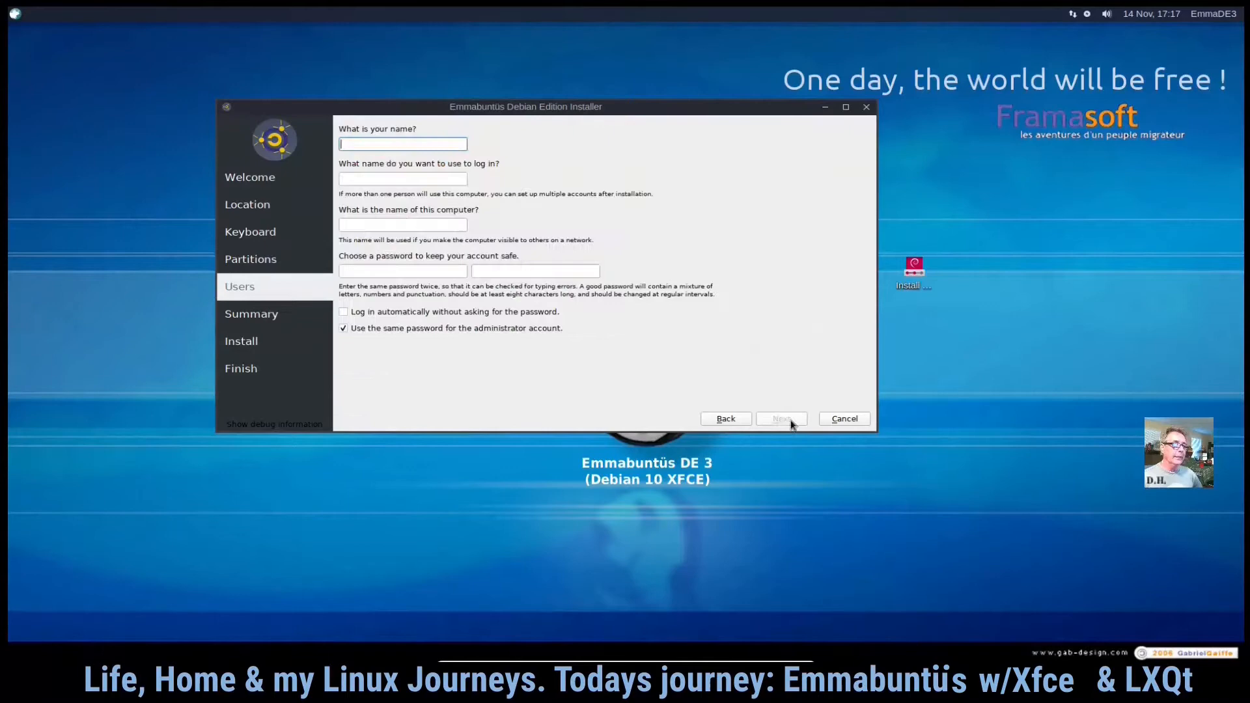
text(Dennis)
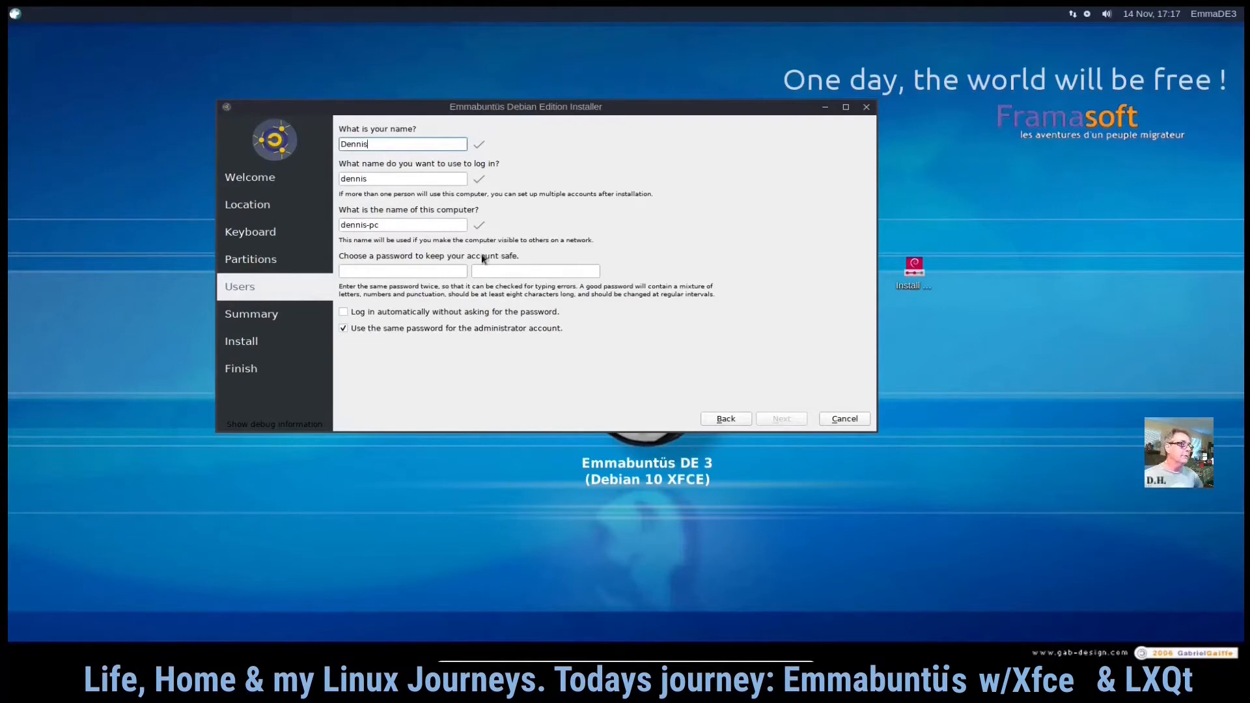
click(423, 270)
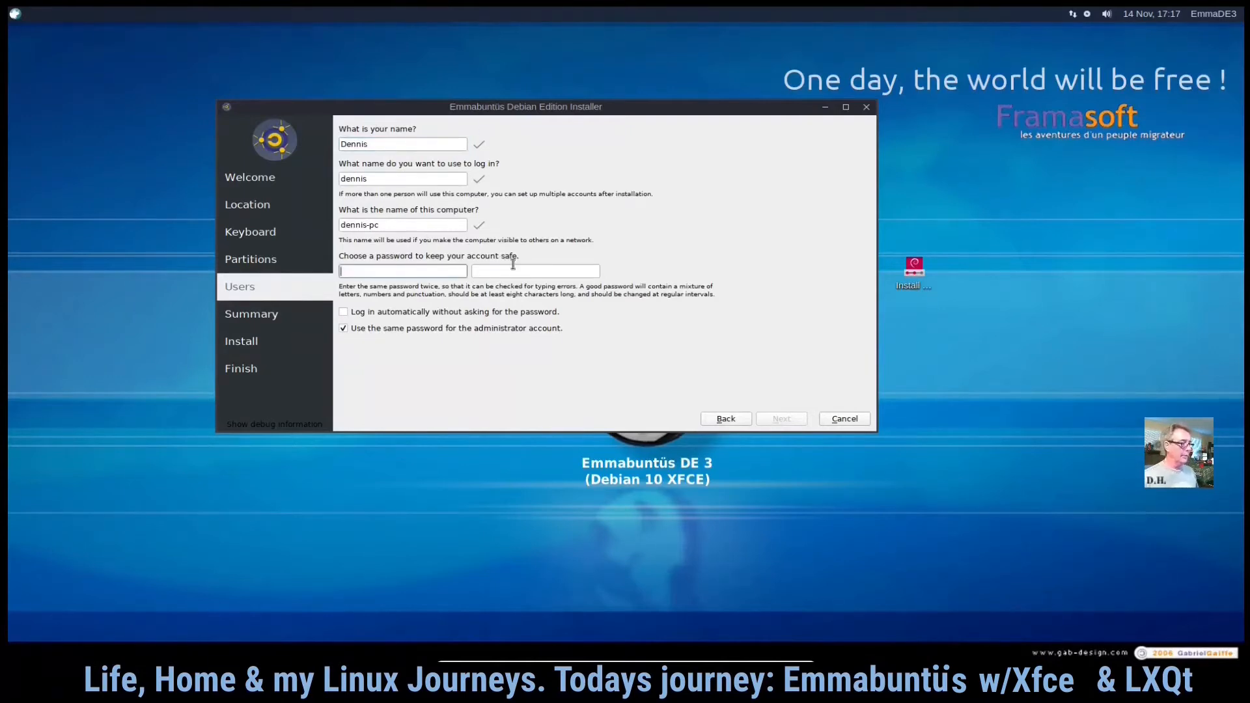
- Enter and confirm the account password, then continue to the installation summary
text(****)
key(Tab)
text(****)
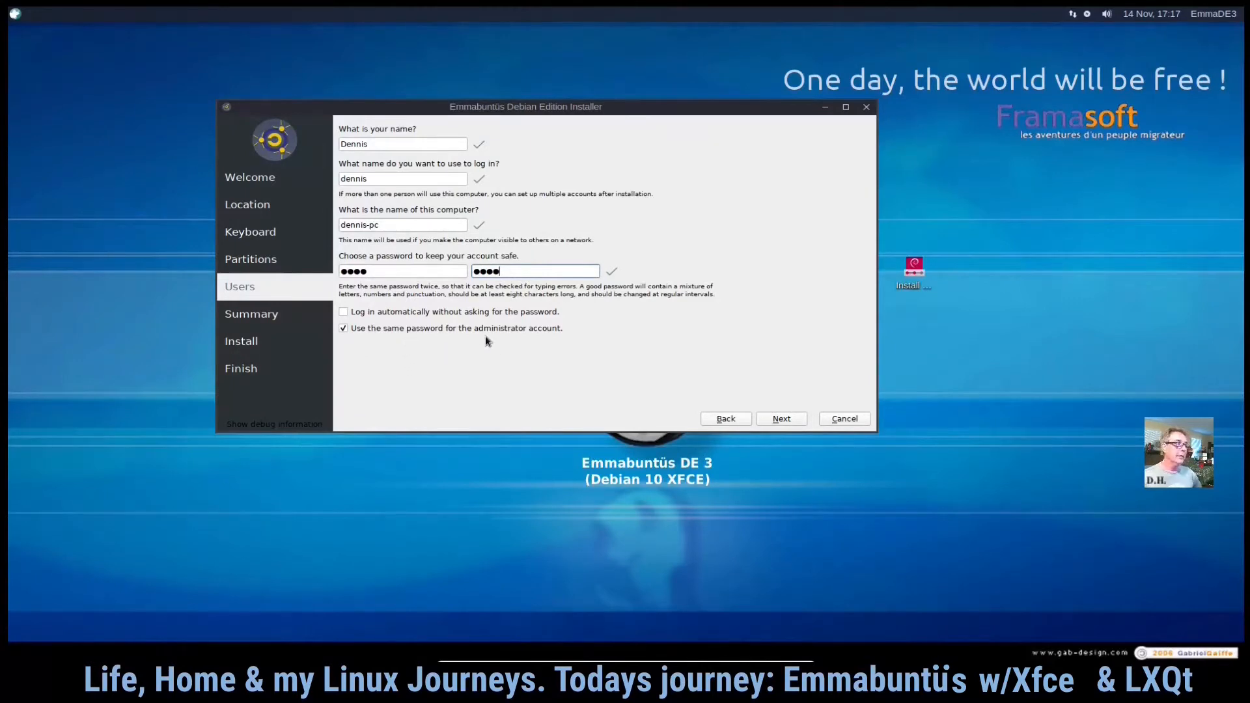
click(791, 419)
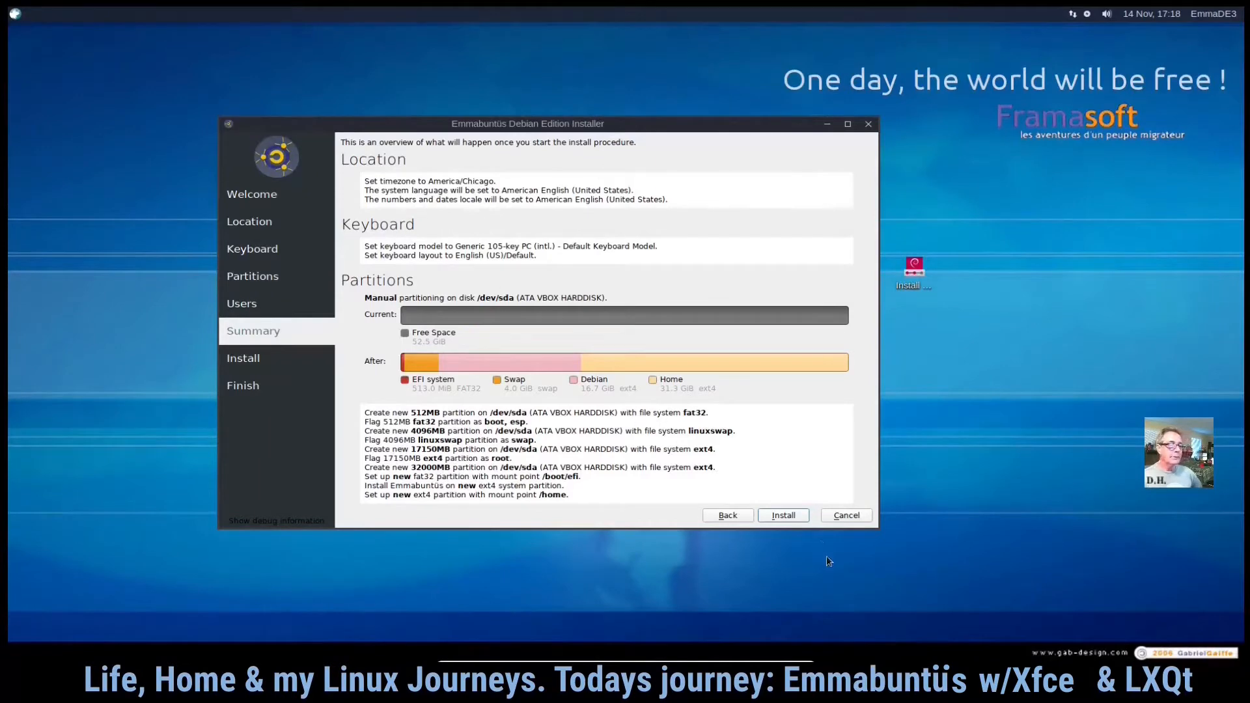
- Start the installation and move the installer window while it progresses
click(785, 517)
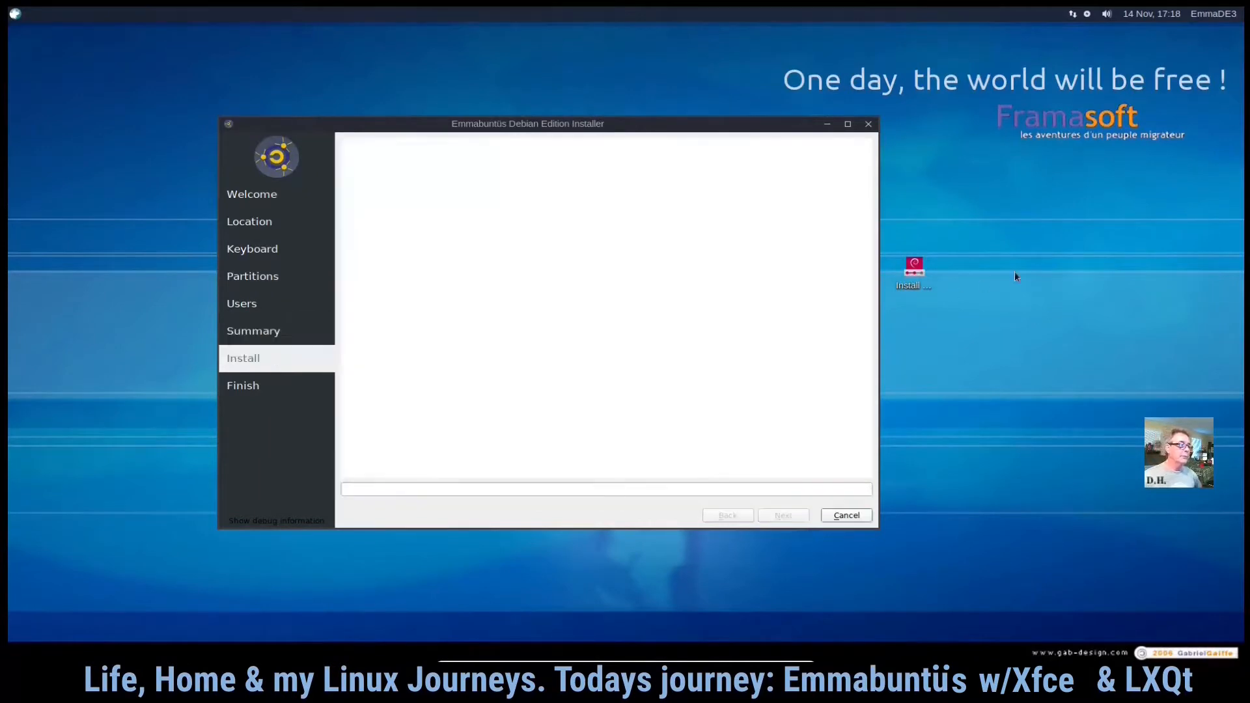
drag(741, 128, 956, 76)
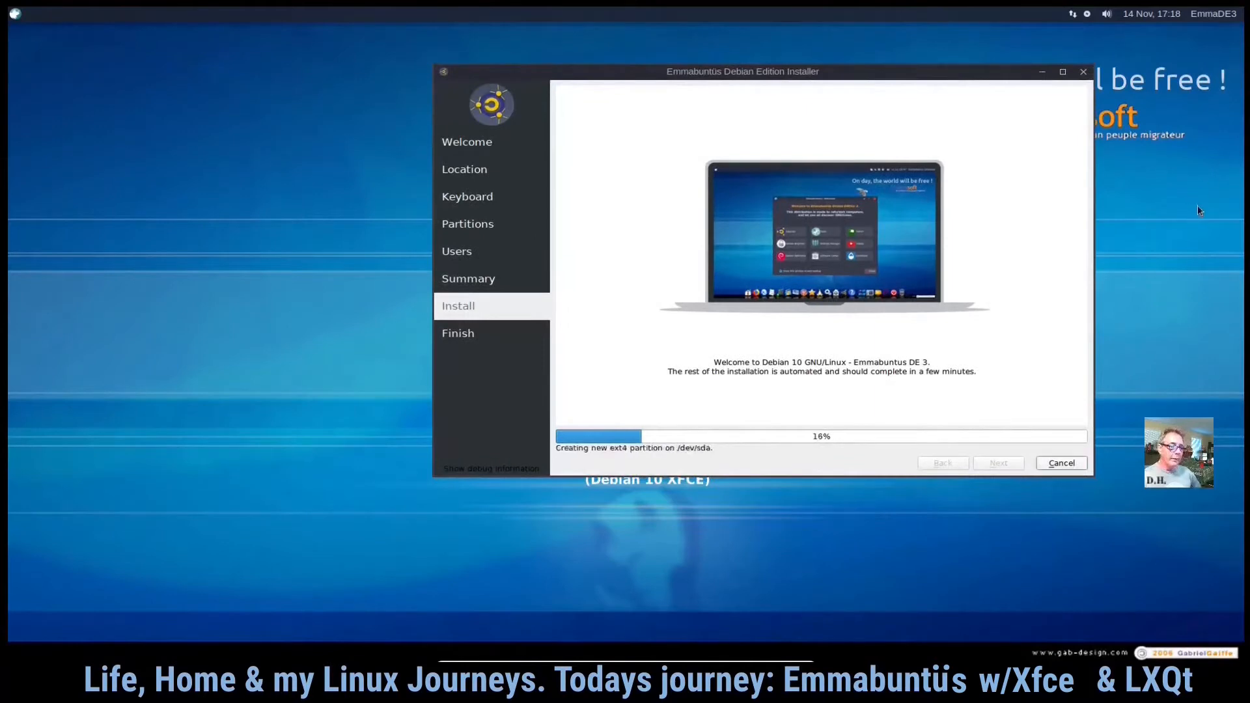
drag(970, 72, 840, 136)
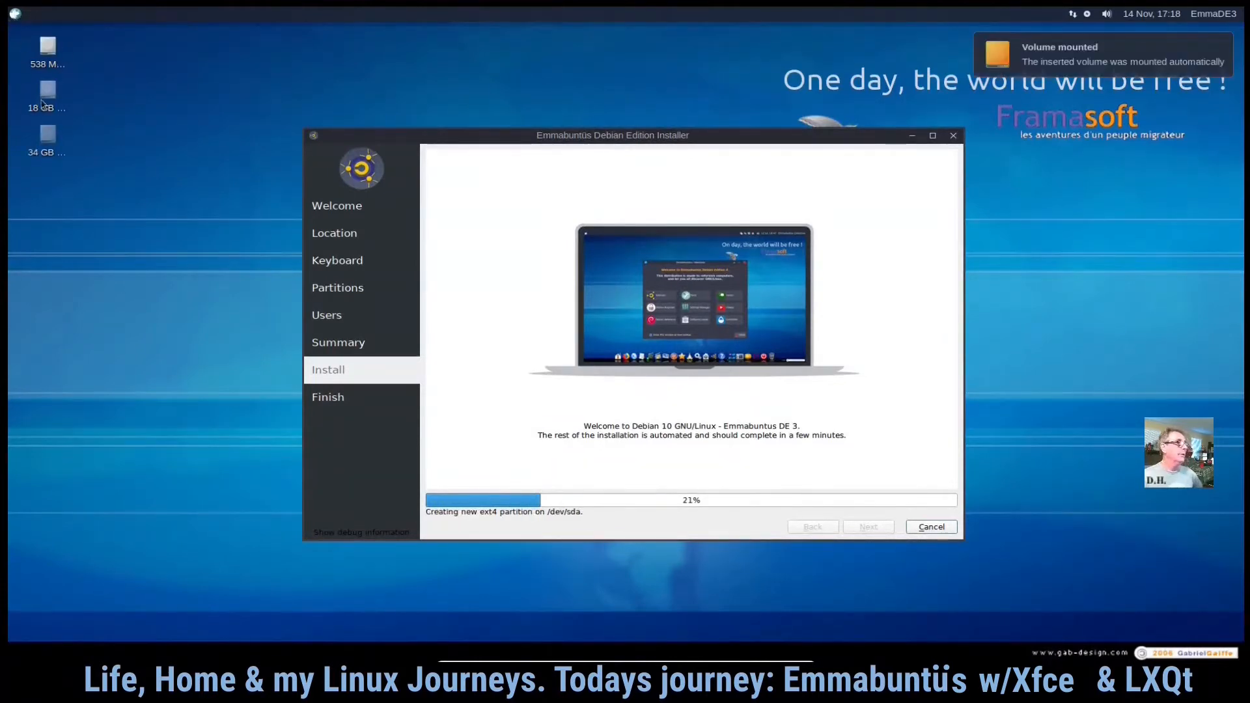
- Open the applications menu, browse All and Accessories, and launch the Backups tool
click(15, 14)
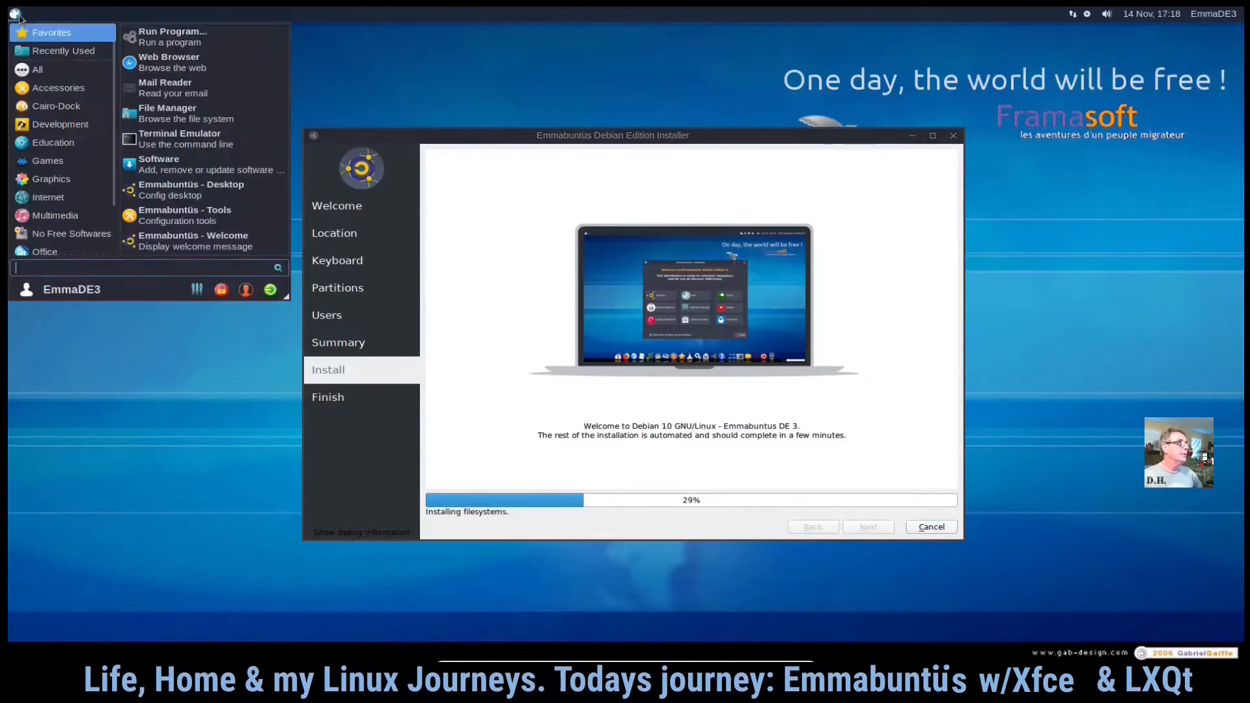
click(21, 17)
click(21, 17)
click(41, 71)
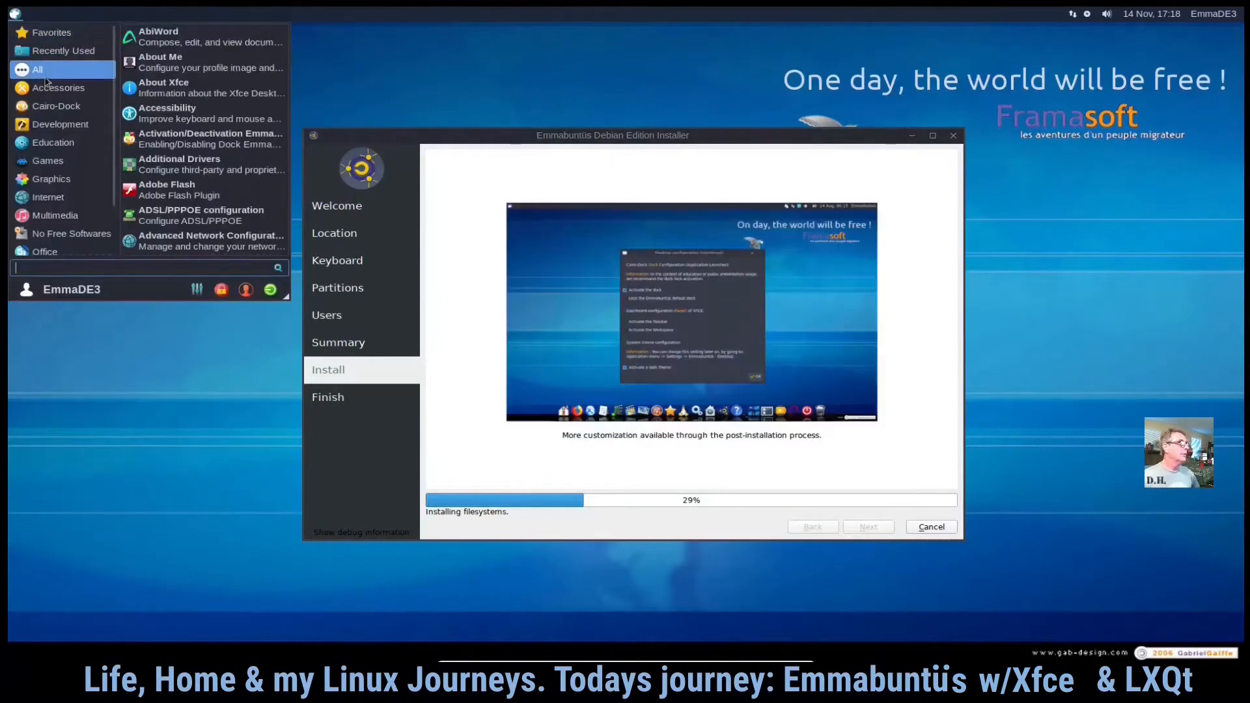
click(52, 89)
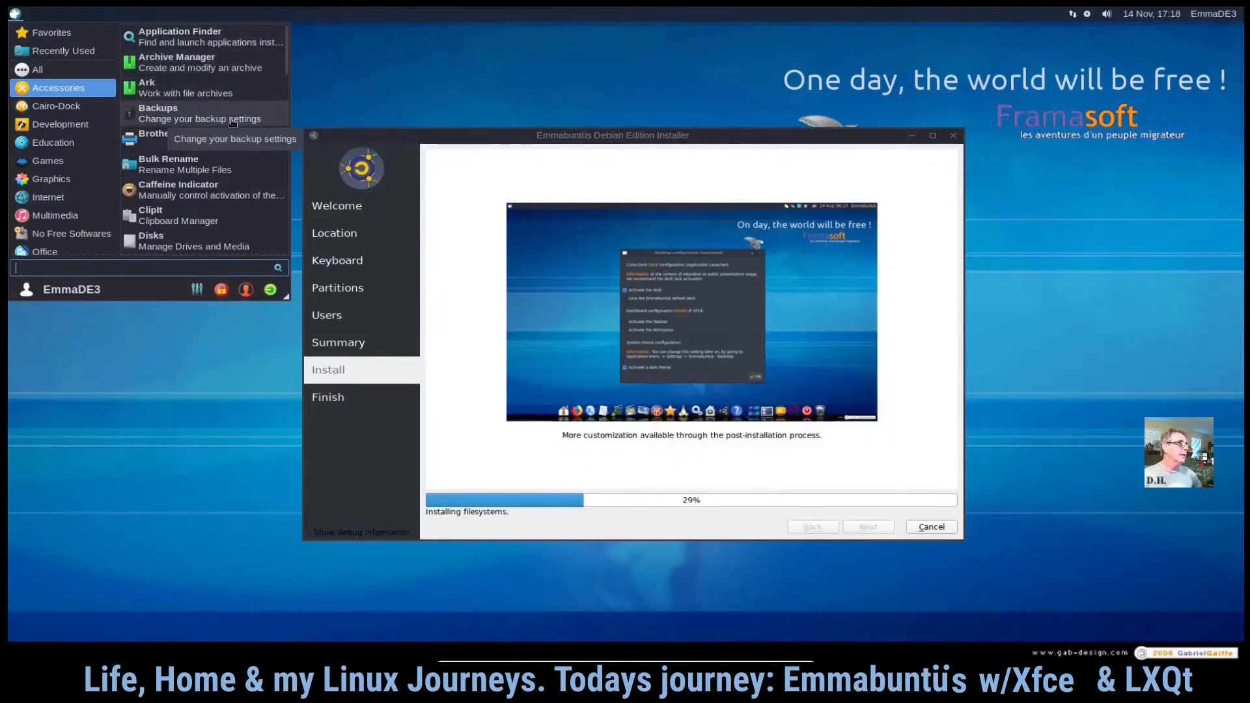
key(Escape)
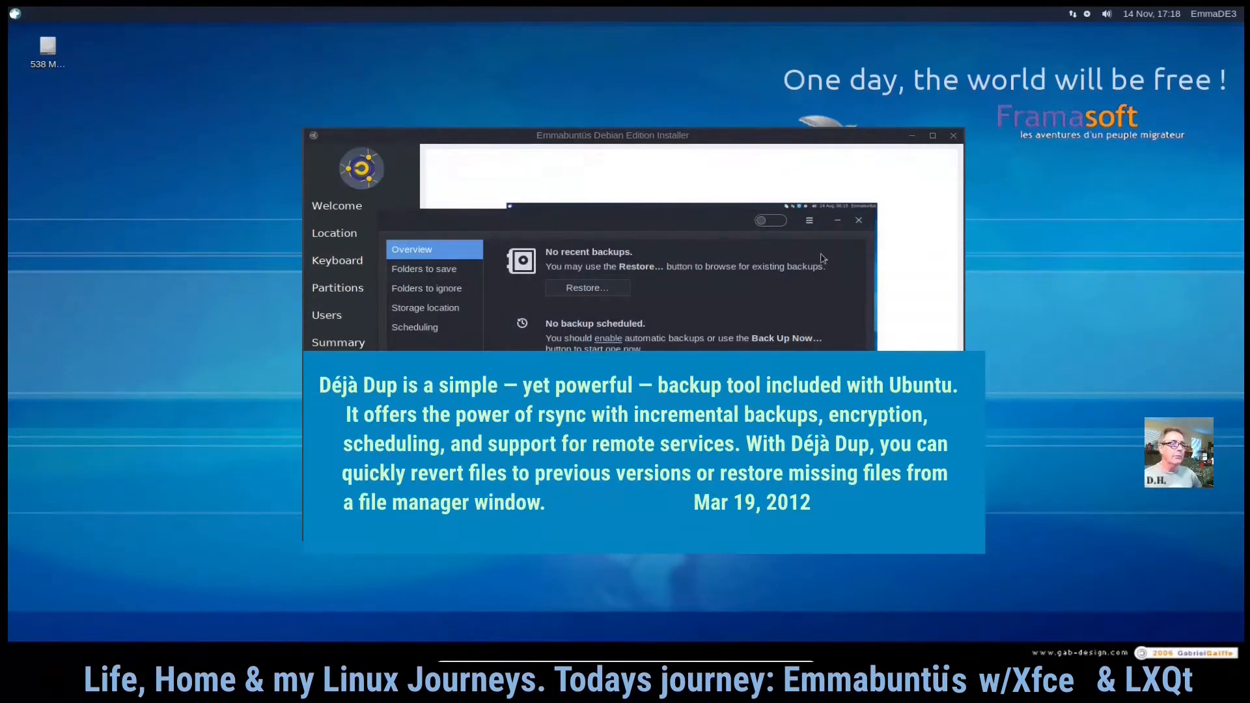
- View the About dialog of the Déjà Dup backup tool, then close it and the Backups window
click(809, 220)
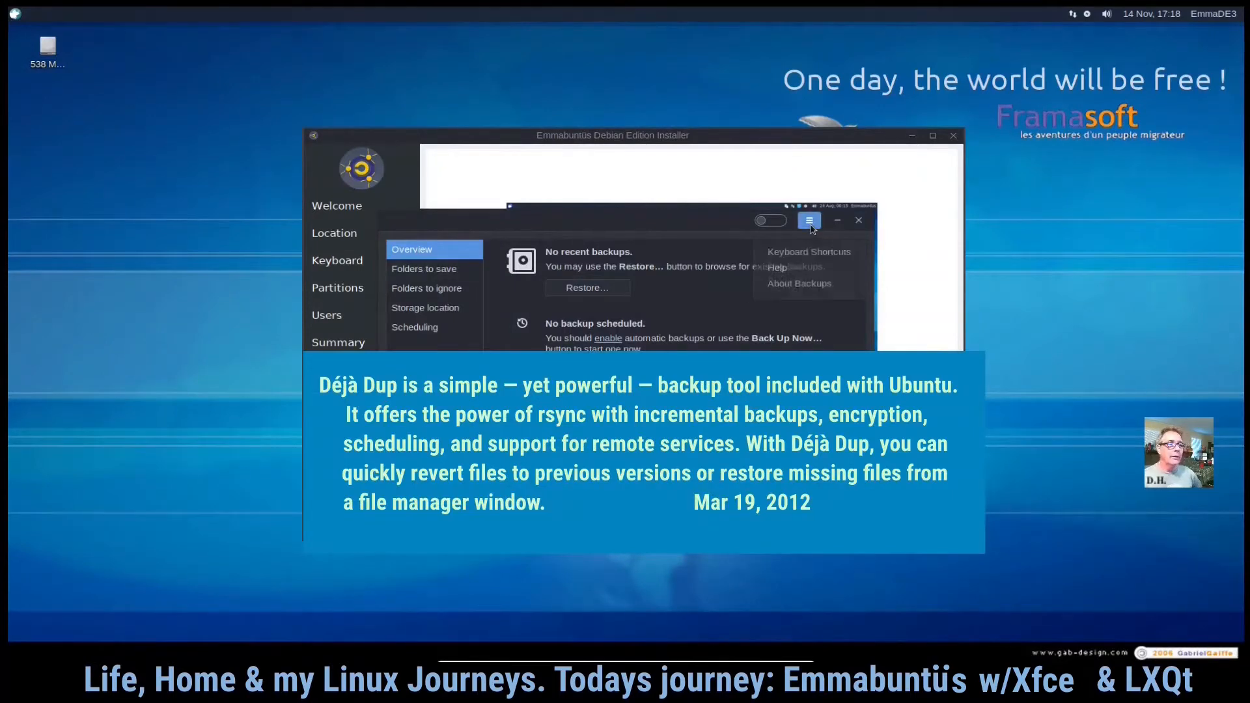
click(805, 287)
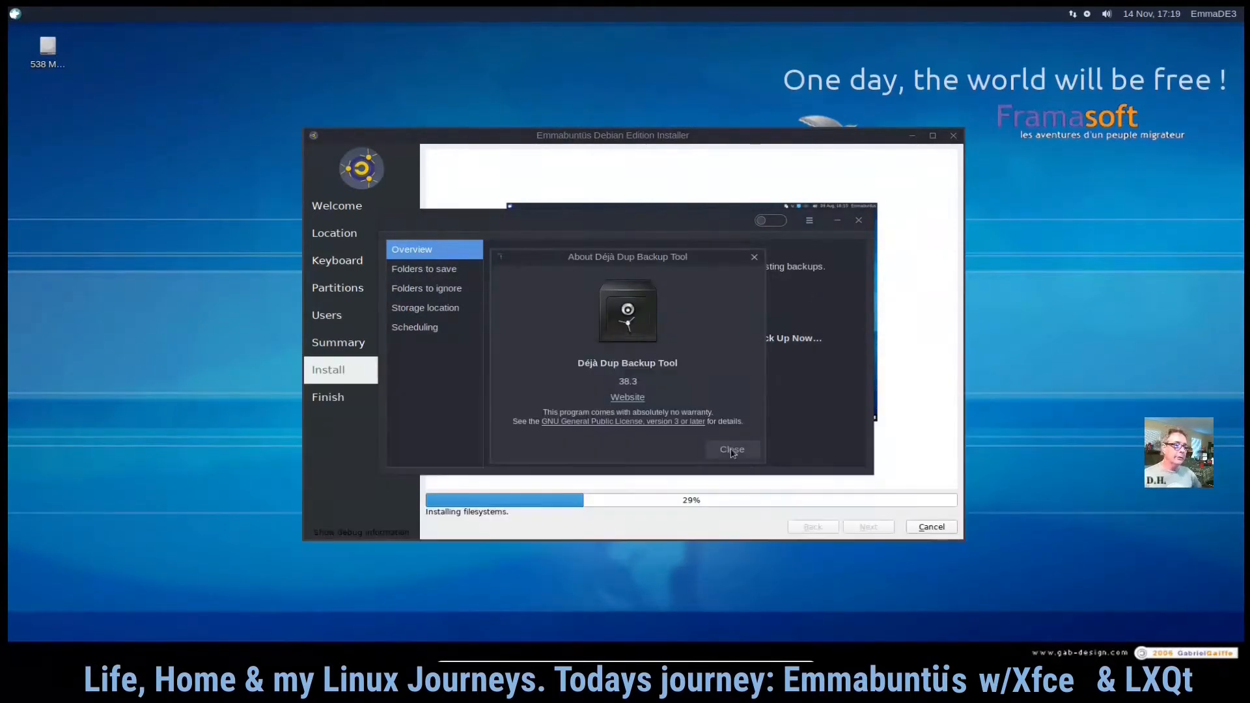
click(733, 450)
click(860, 222)
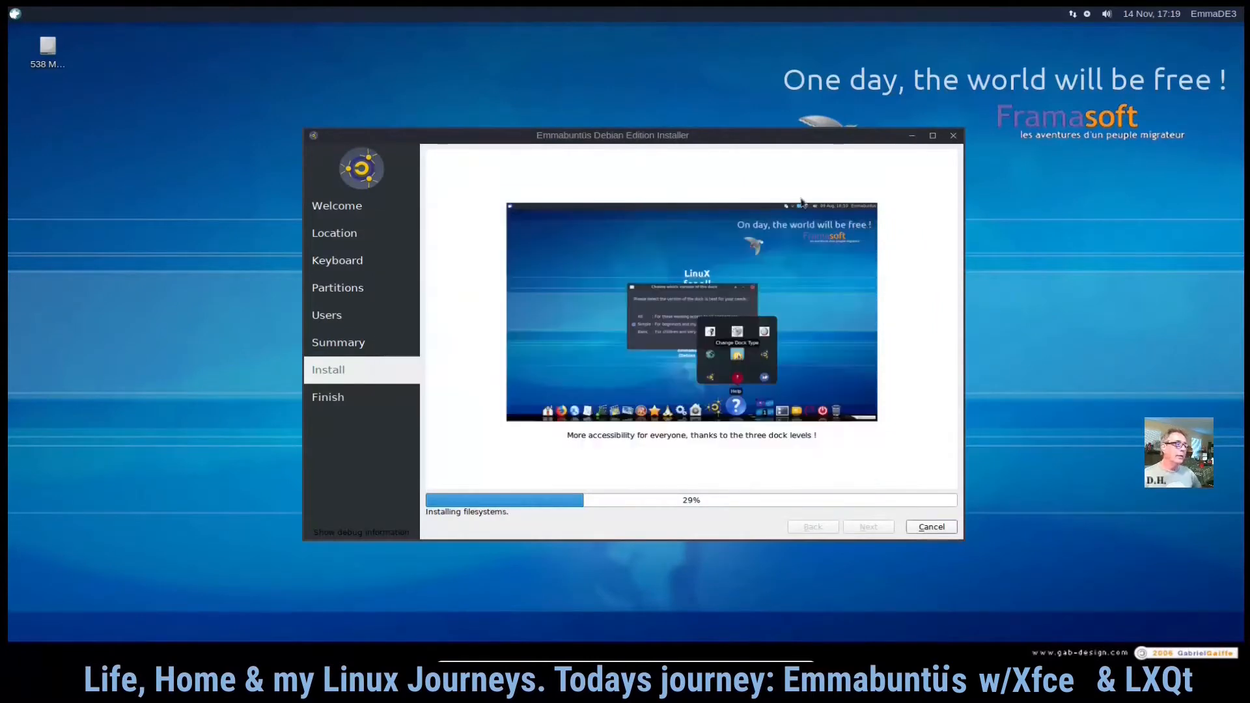
- Launch the Brother printer install script from Accessories and cancel its printer family dialog
click(13, 14)
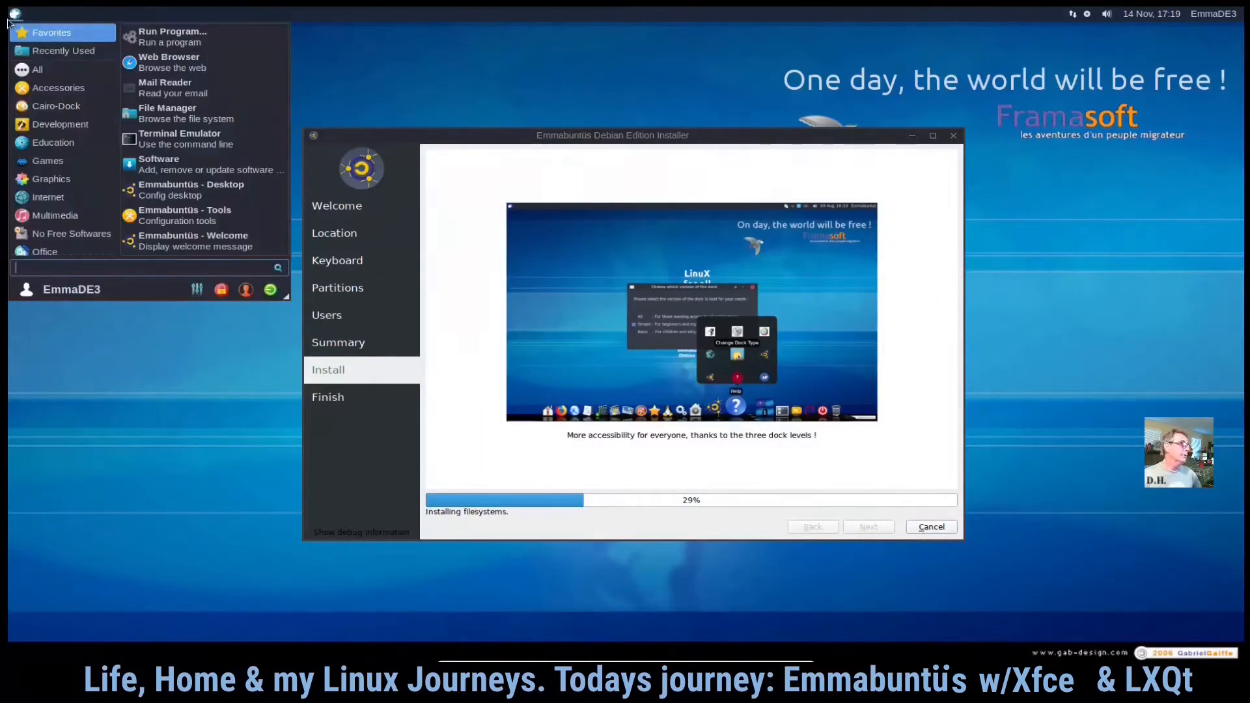
click(58, 88)
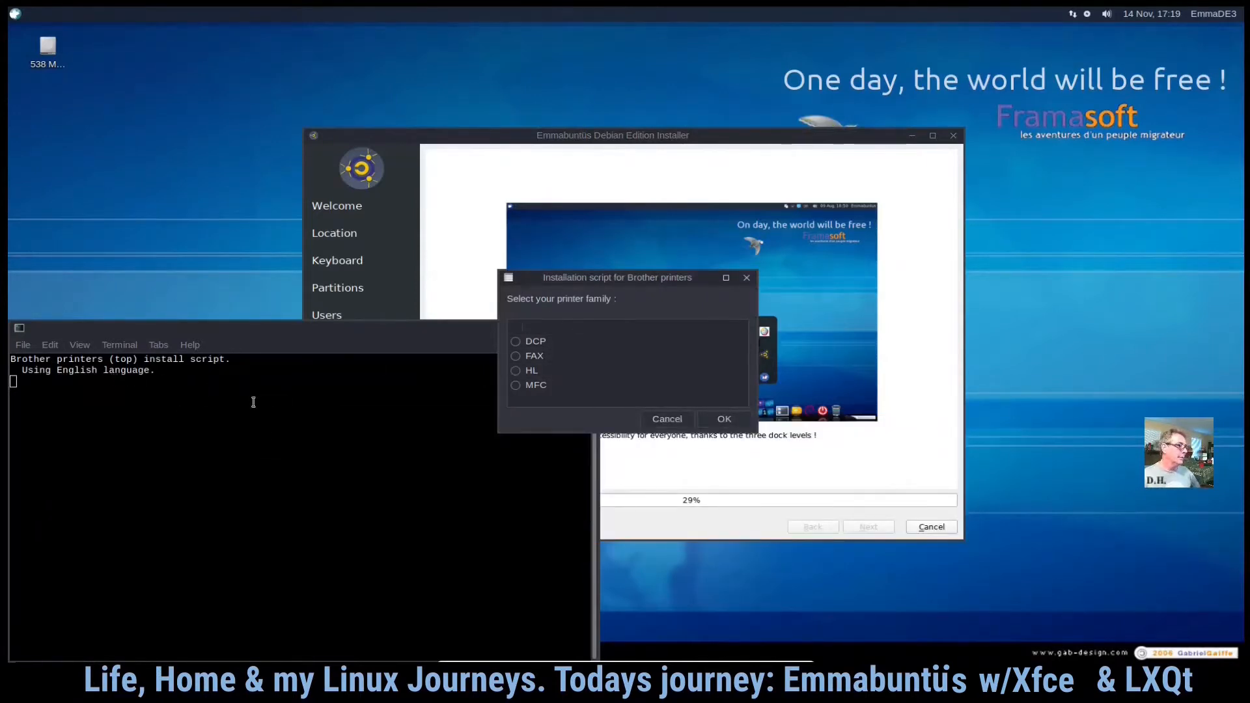
click(670, 421)
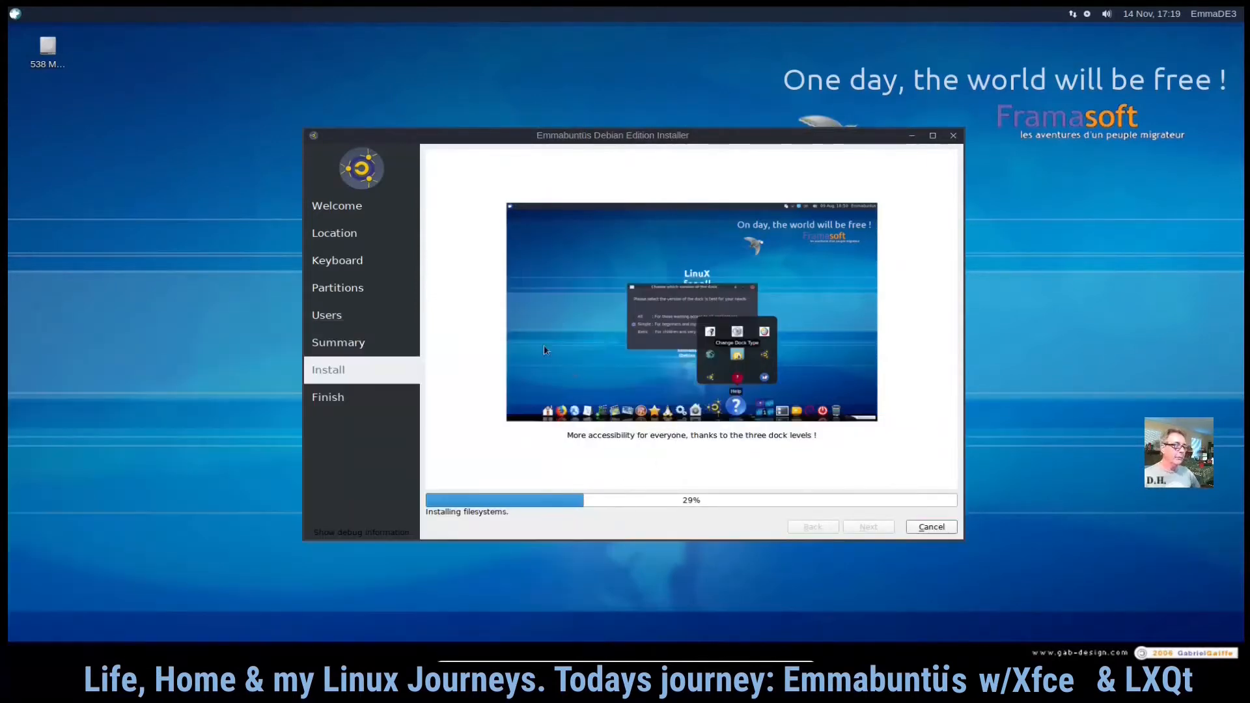
- Open Disks from Accessories to inspect the hard disk's partition layout and its menu, then close it
click(15, 13)
click(46, 91)
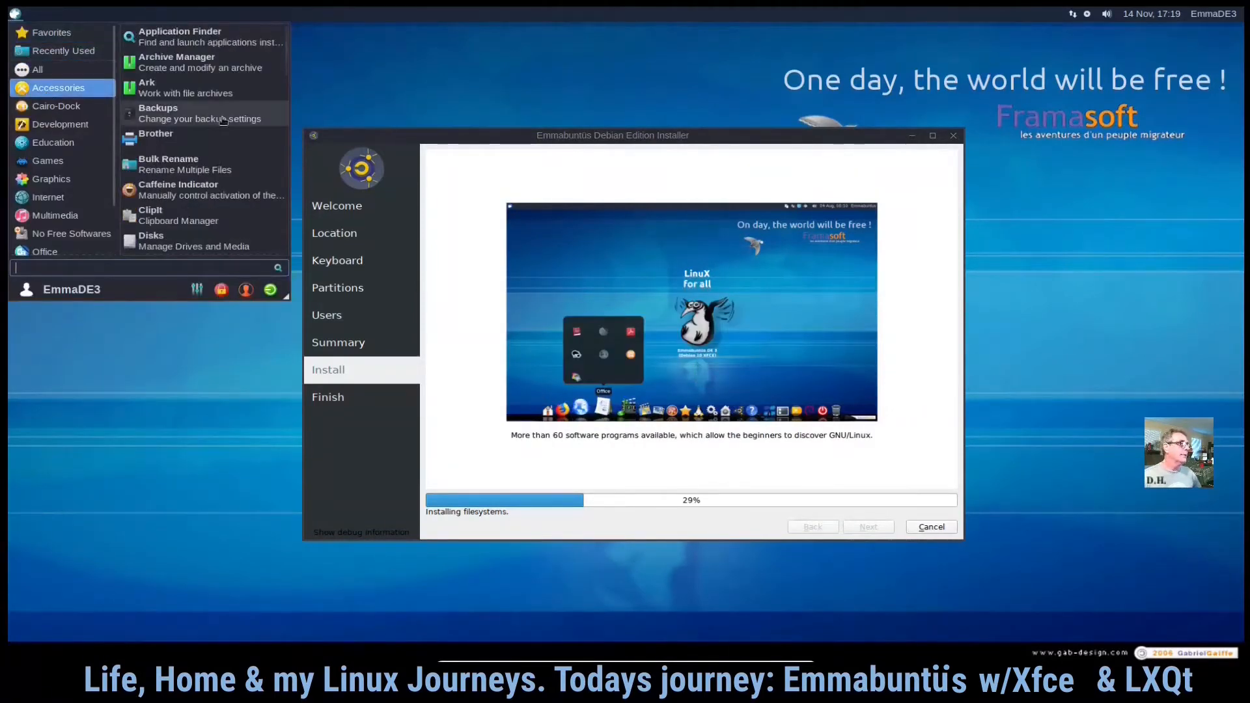
scroll(228, 156, down, 2)
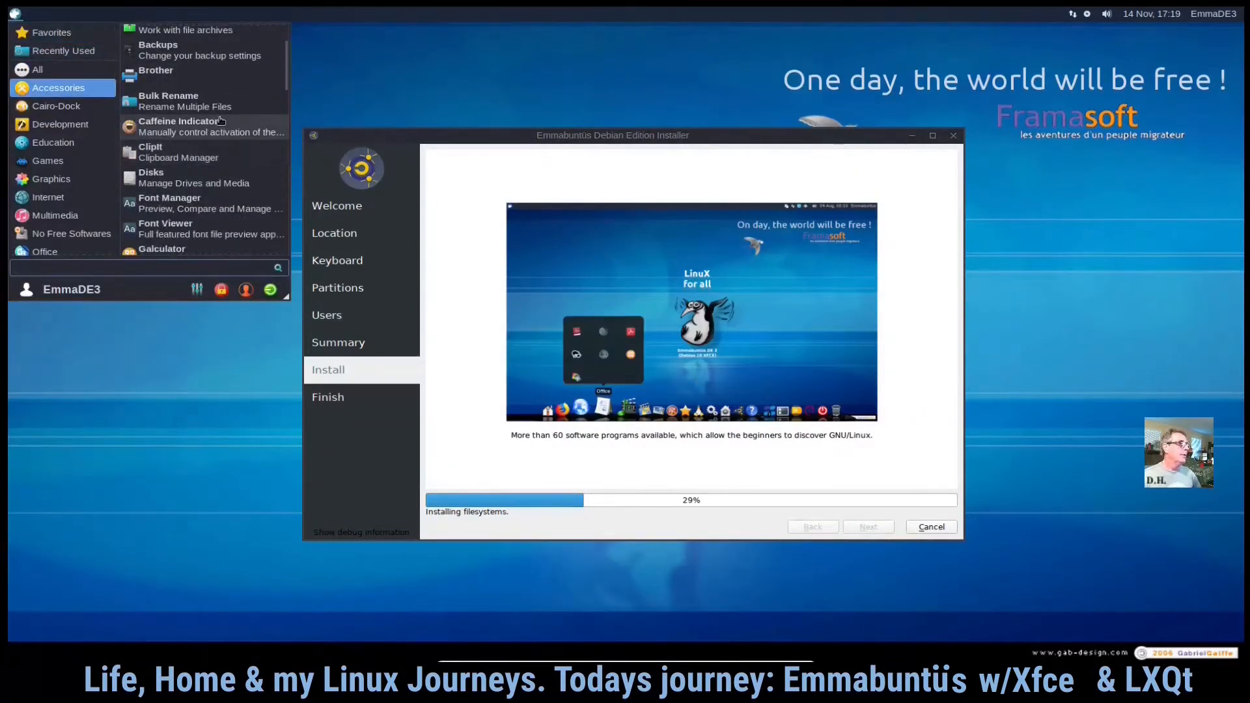
scroll(221, 111, down, 1)
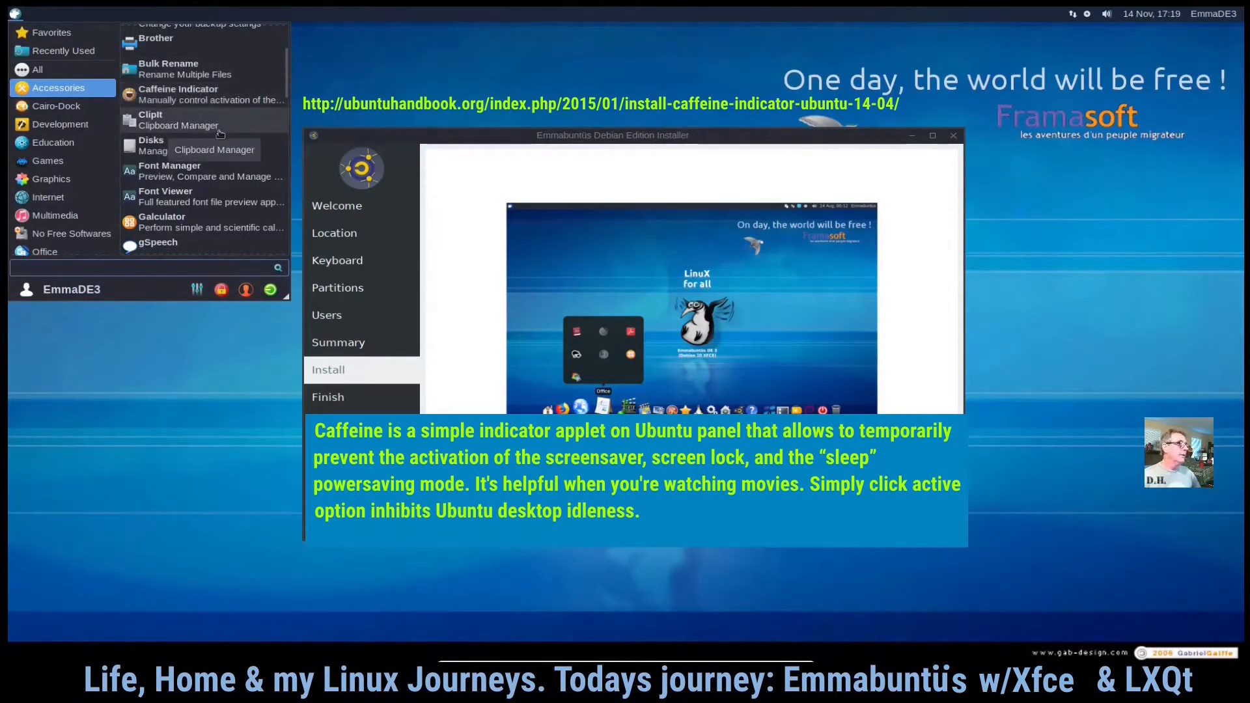
click(222, 150)
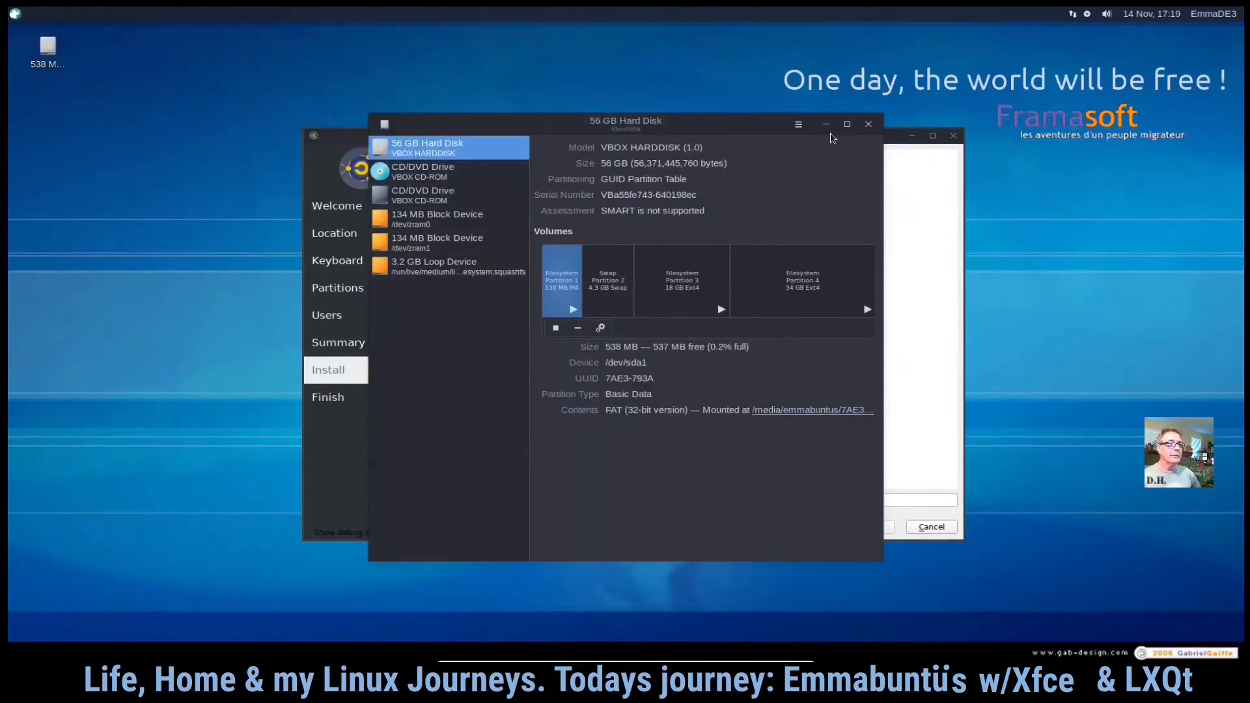
click(800, 126)
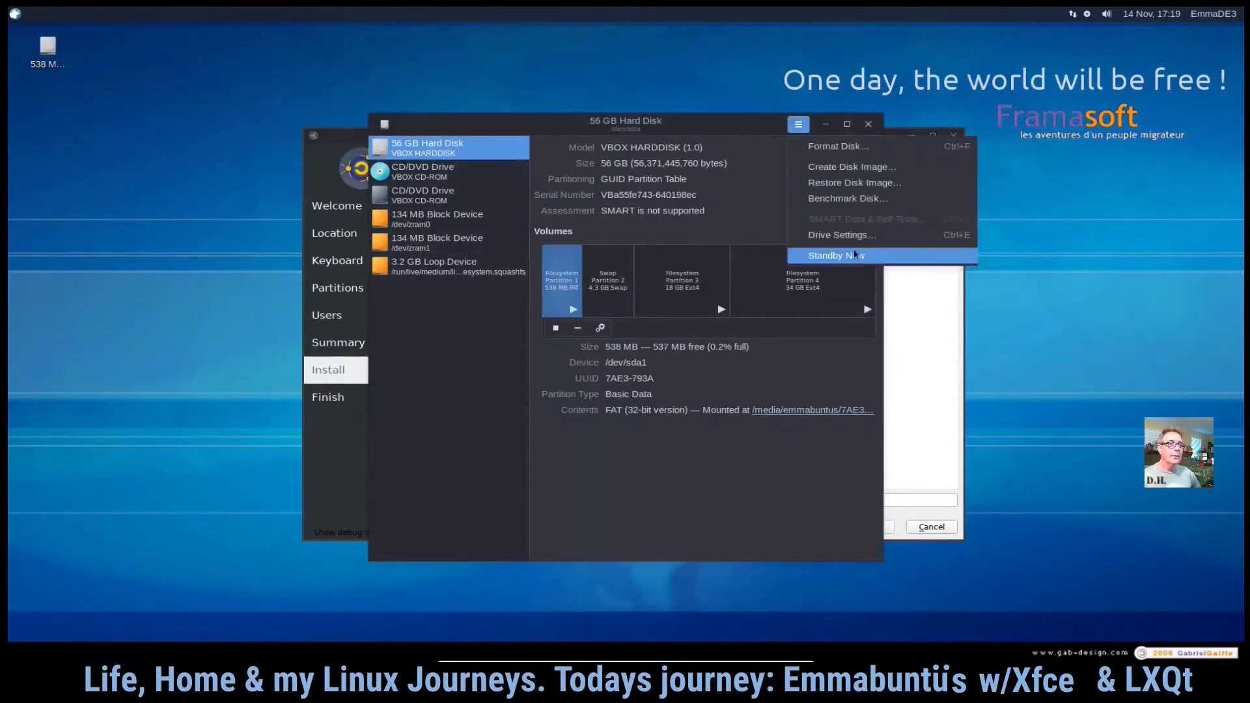
click(751, 126)
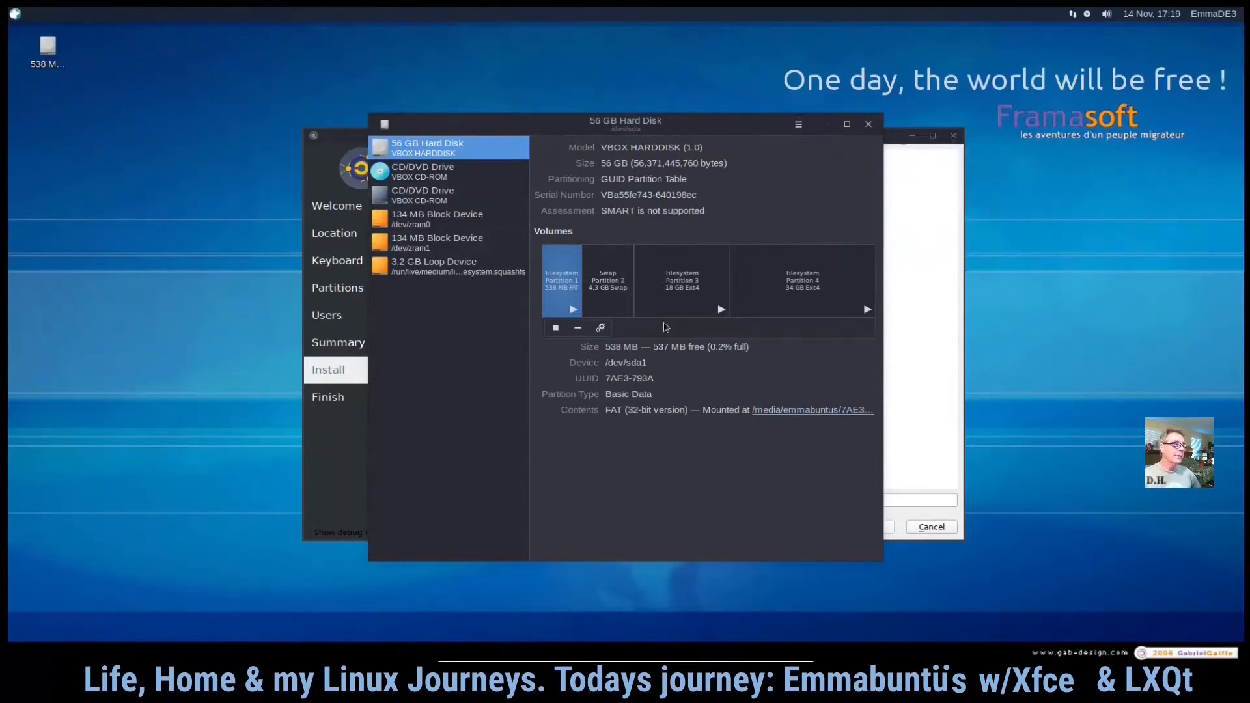
click(869, 125)
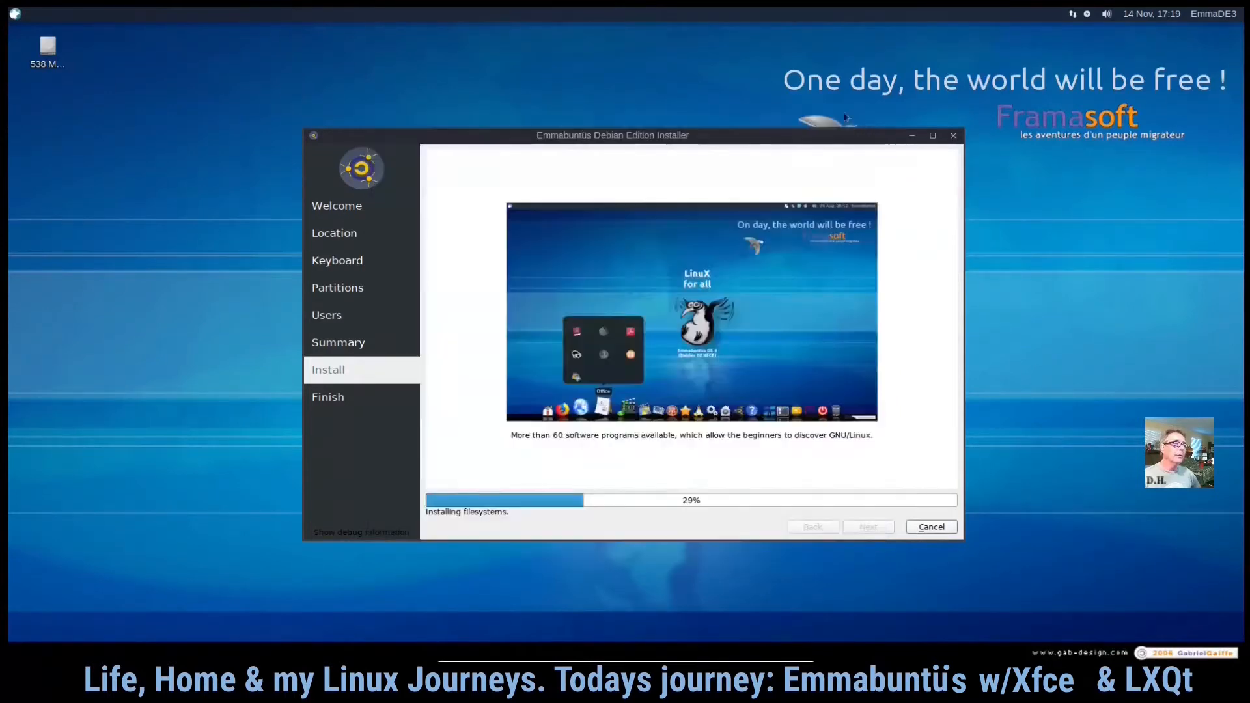
- Launch Handytri from Accessories, open the Downloads folder in its folder chooser, and close it
click(15, 17)
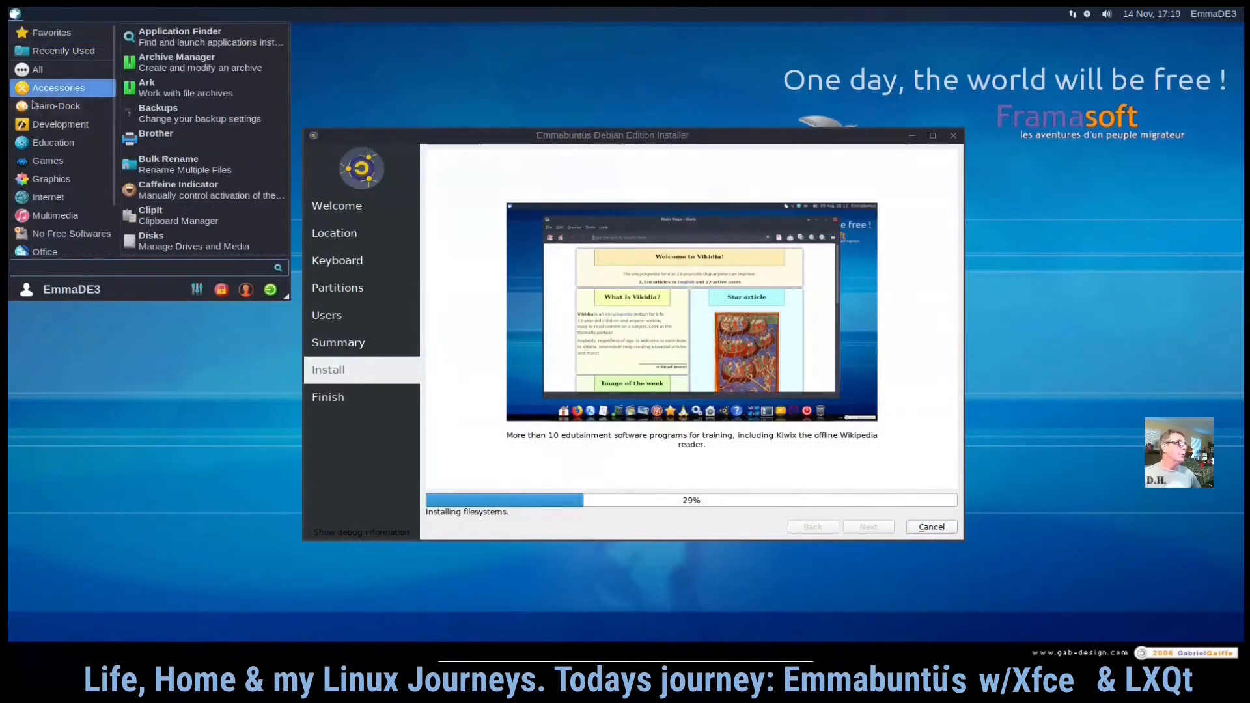
scroll(218, 153, down, 5)
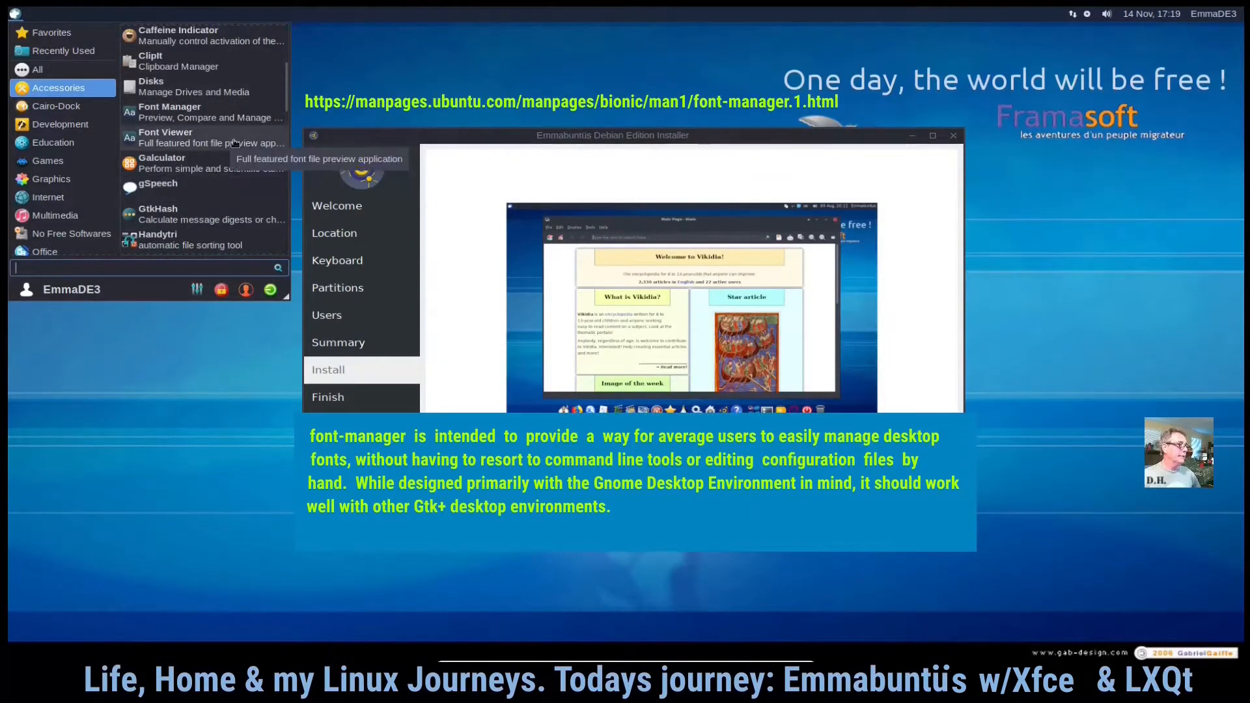
scroll(226, 209, down, 2)
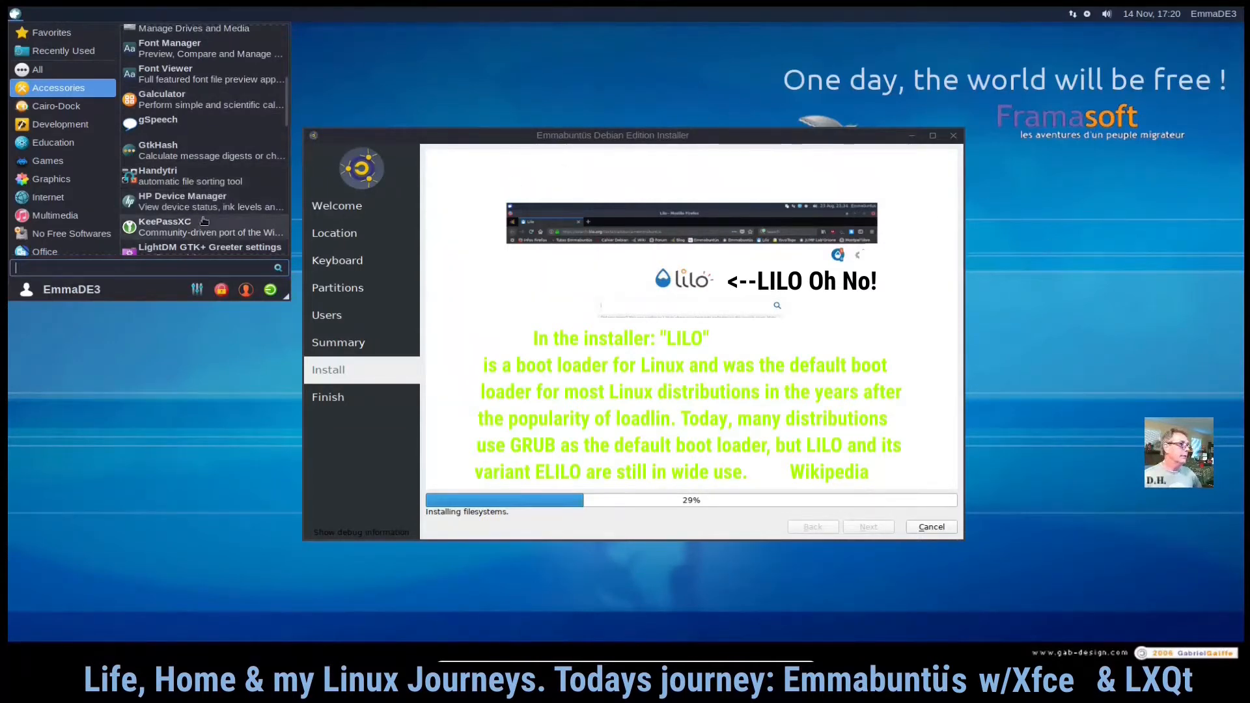
click(209, 176)
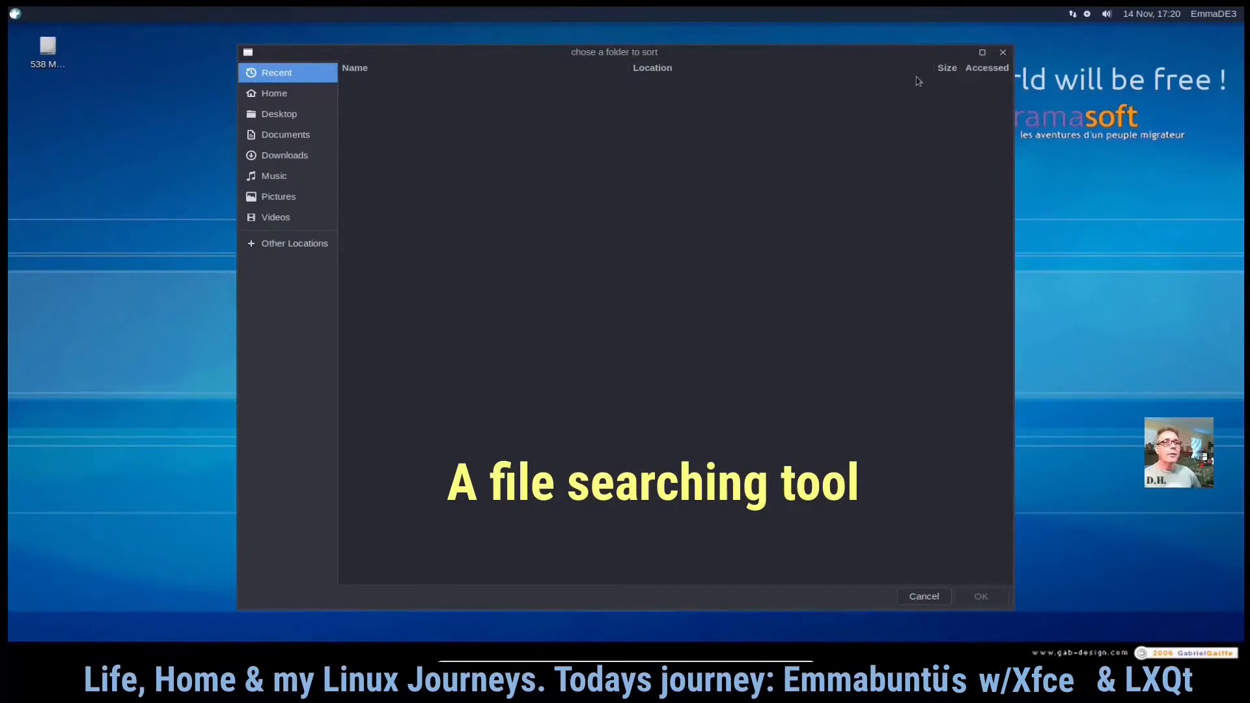
click(249, 53)
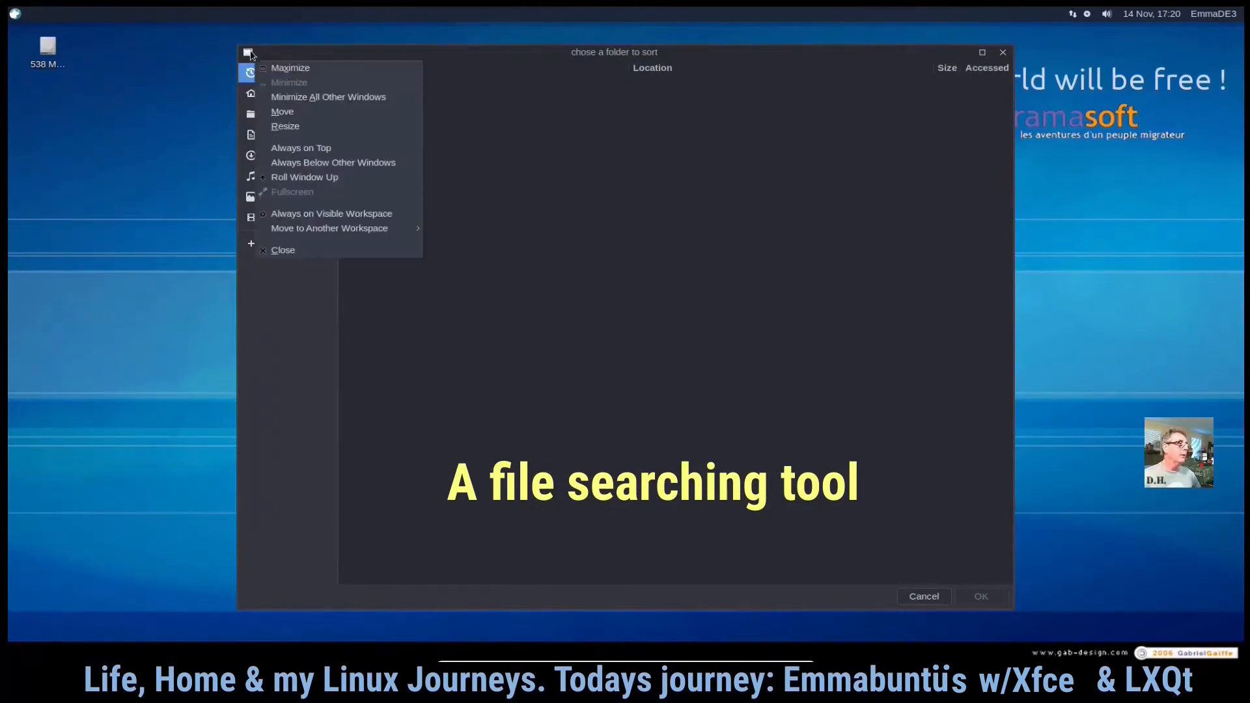
click(539, 62)
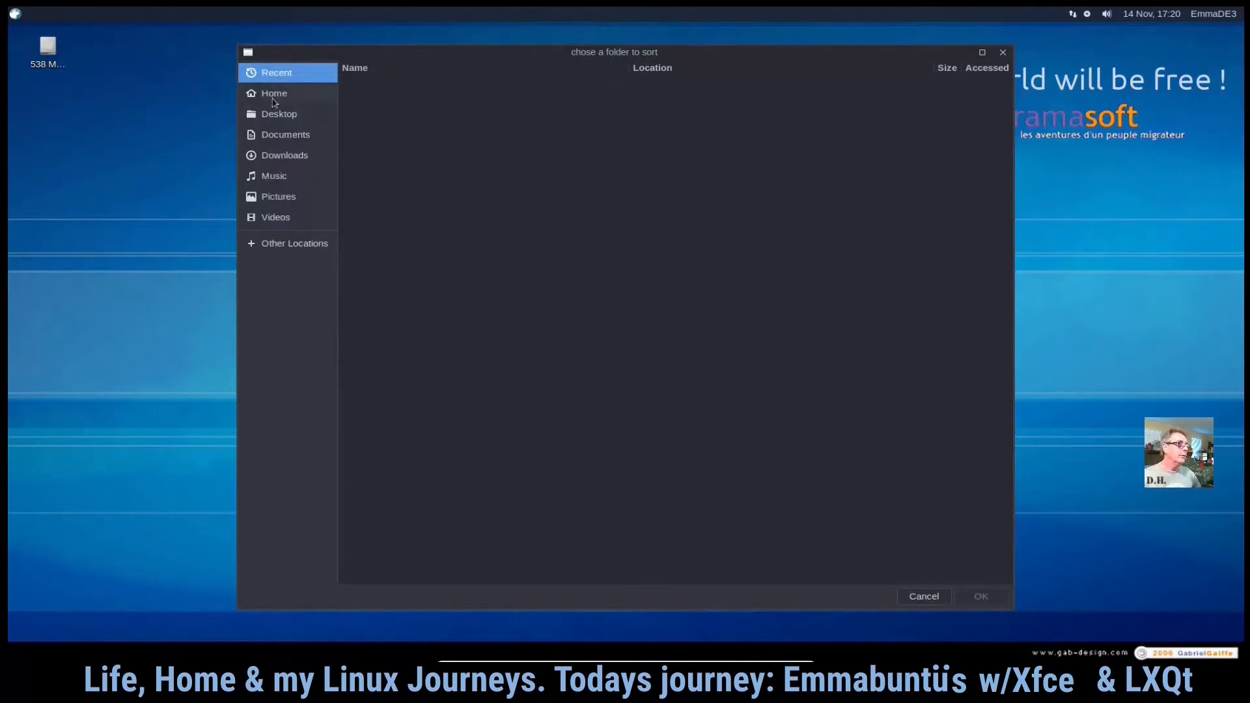
click(280, 158)
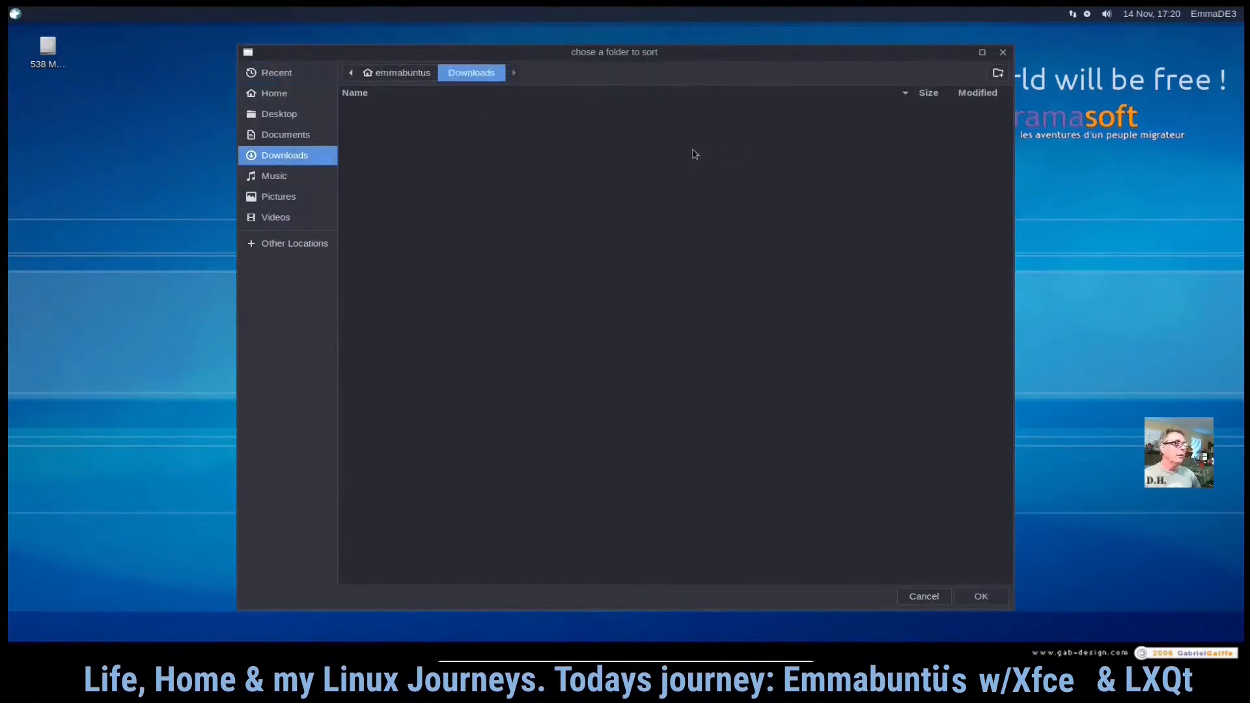
click(1003, 53)
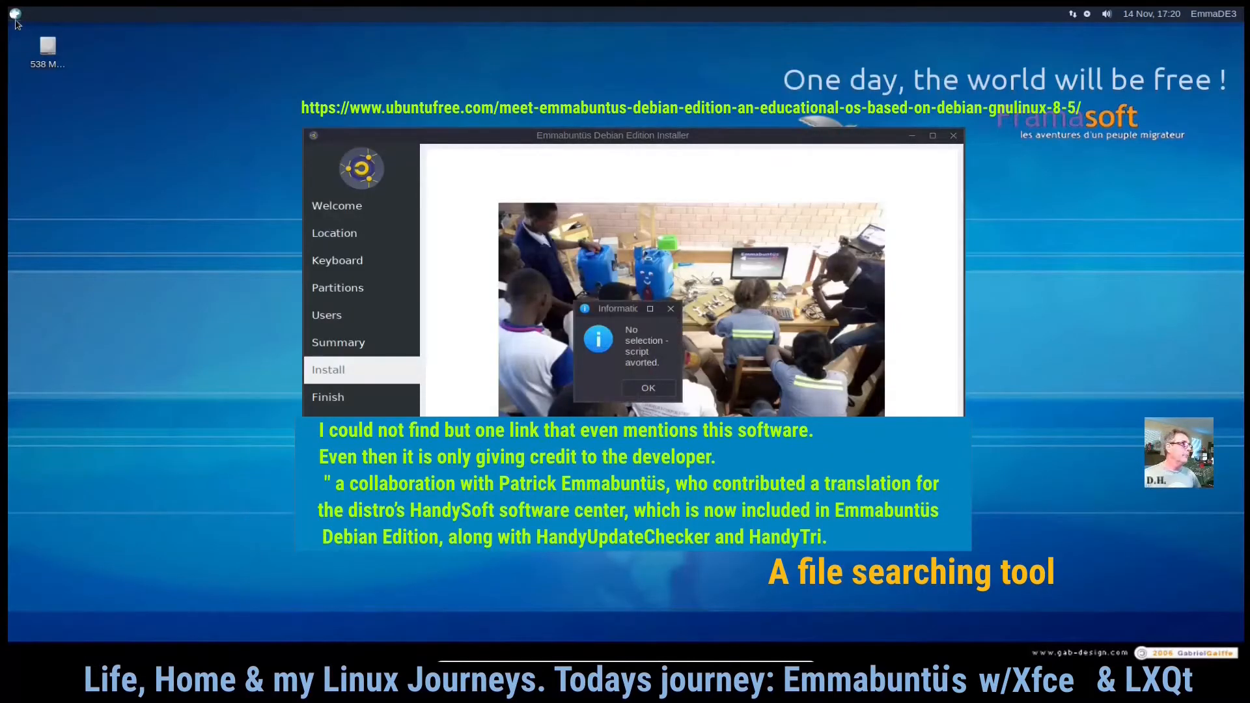
- Scroll through the full list of Accessories applications in the menu
click(15, 19)
click(58, 91)
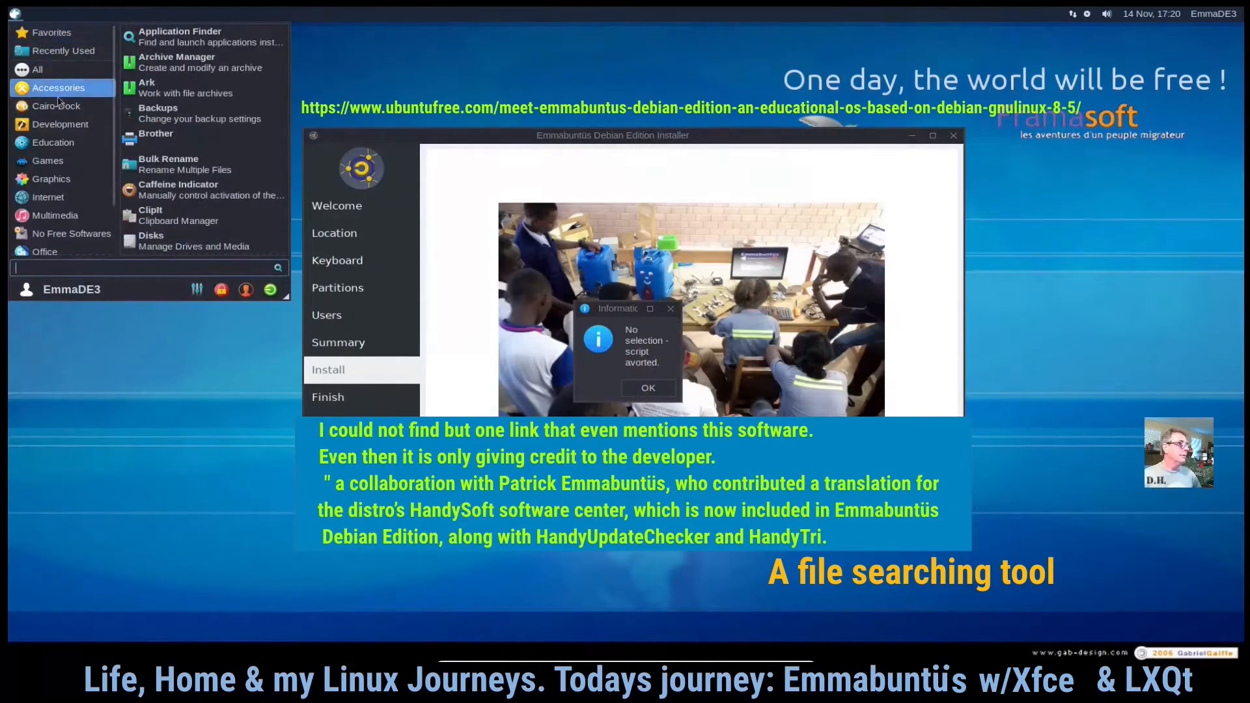
scroll(201, 168, down, 5)
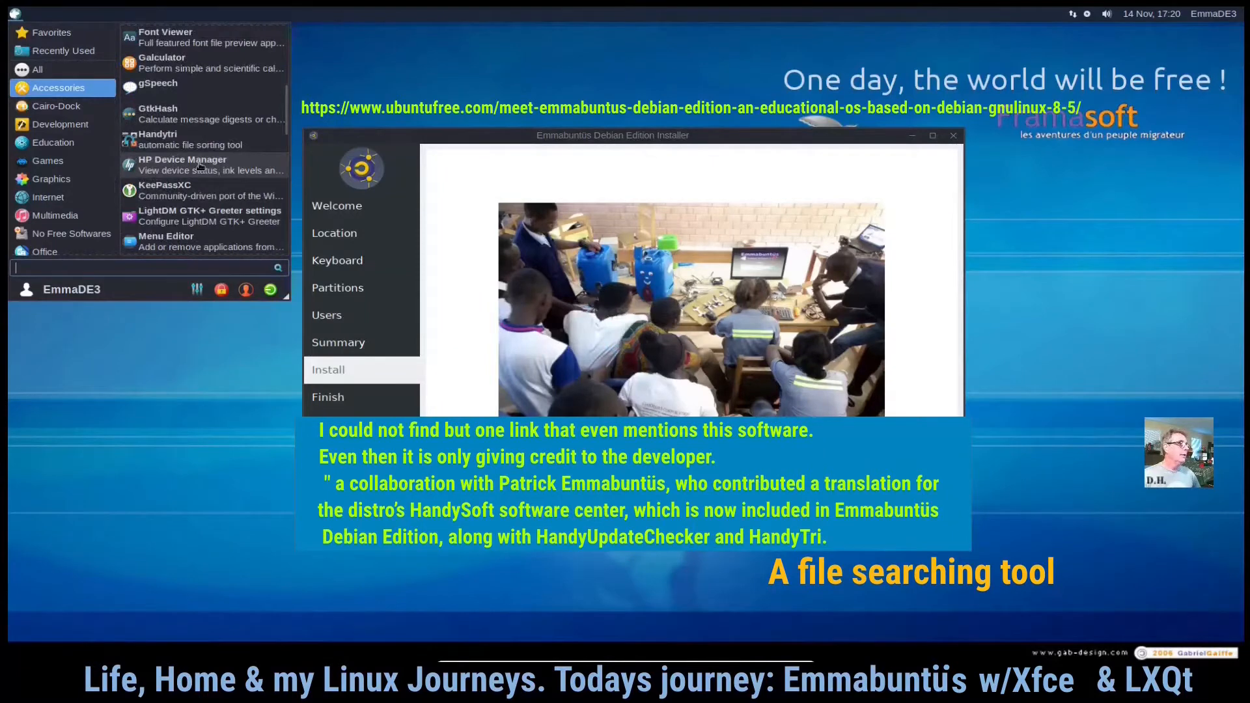
scroll(209, 161, down, 1)
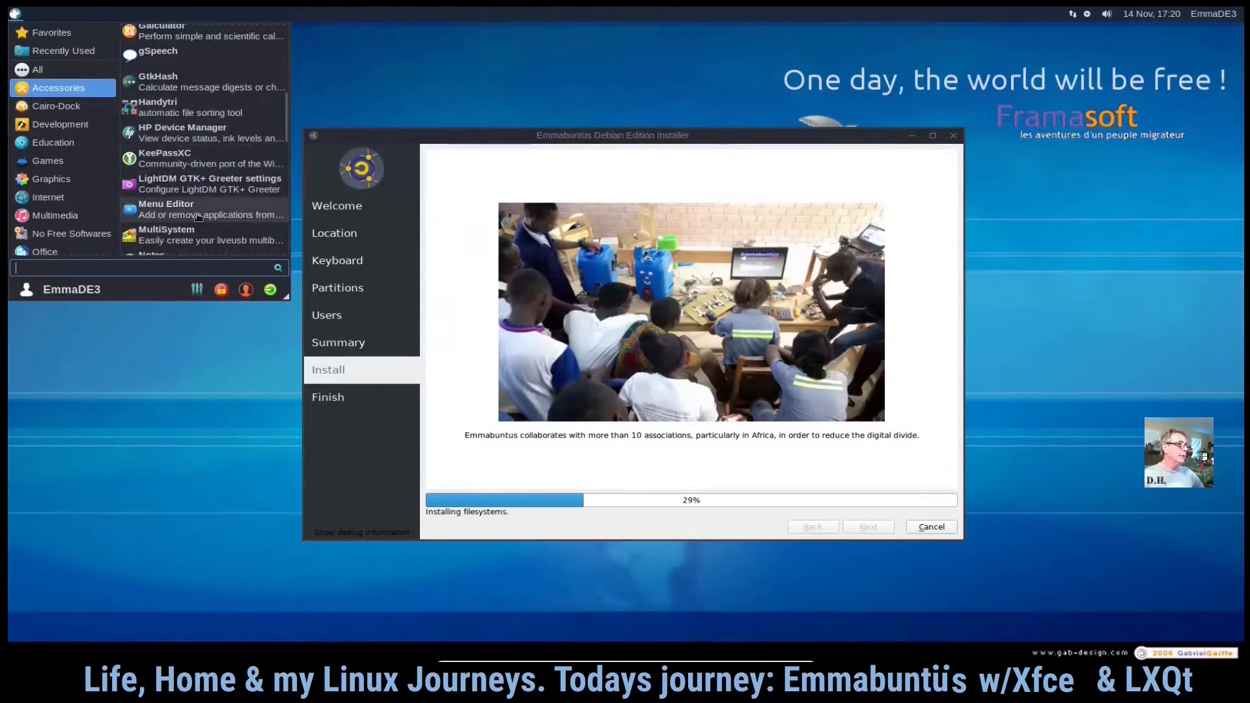
scroll(199, 217, down, 5)
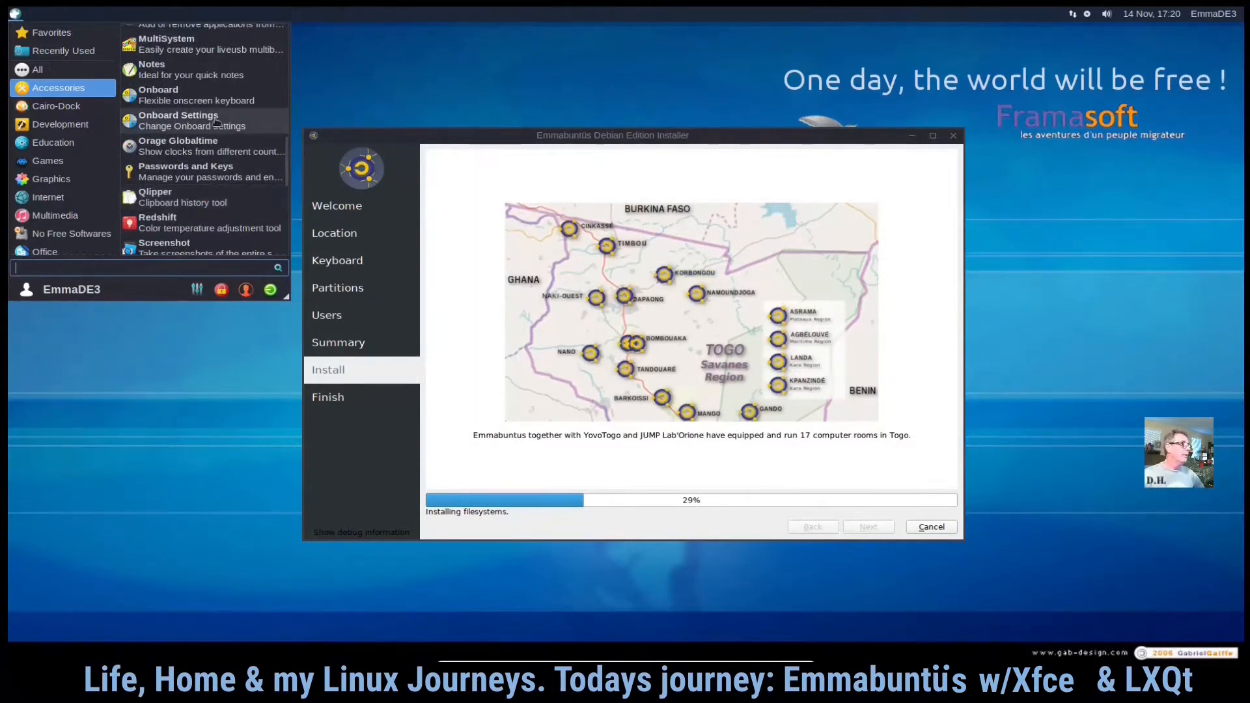
scroll(229, 97, down, 3)
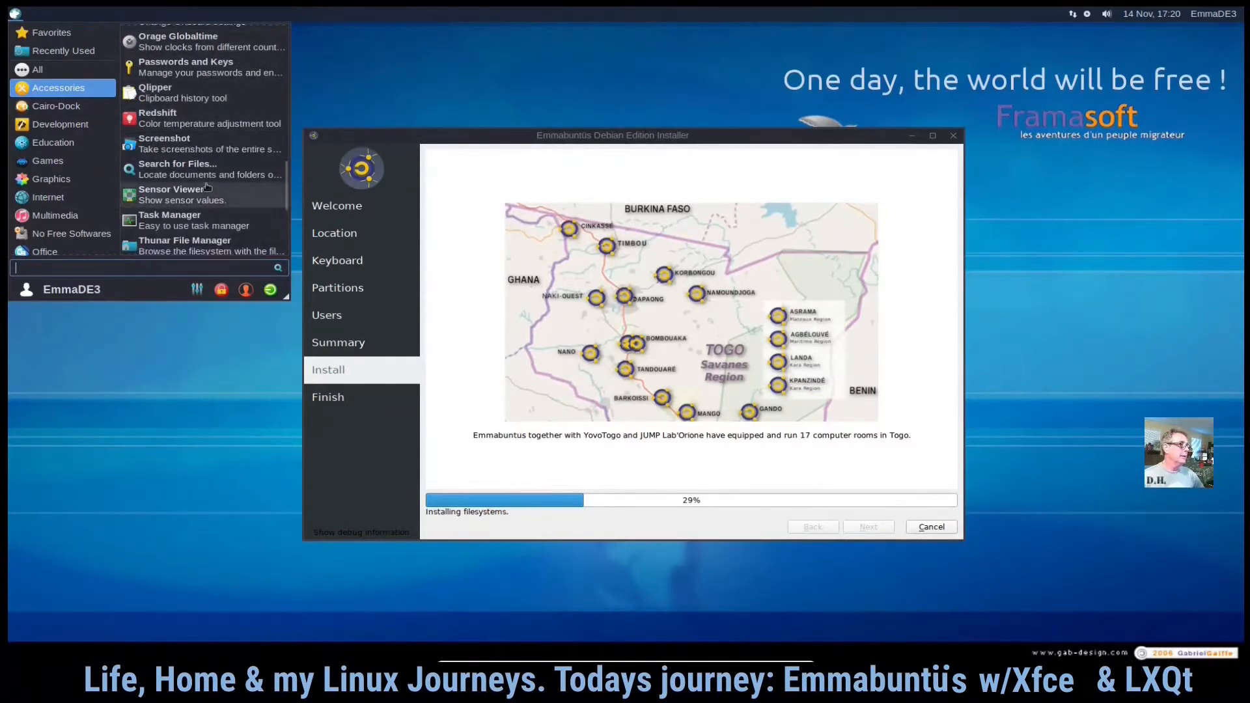
scroll(216, 105, down, 4)
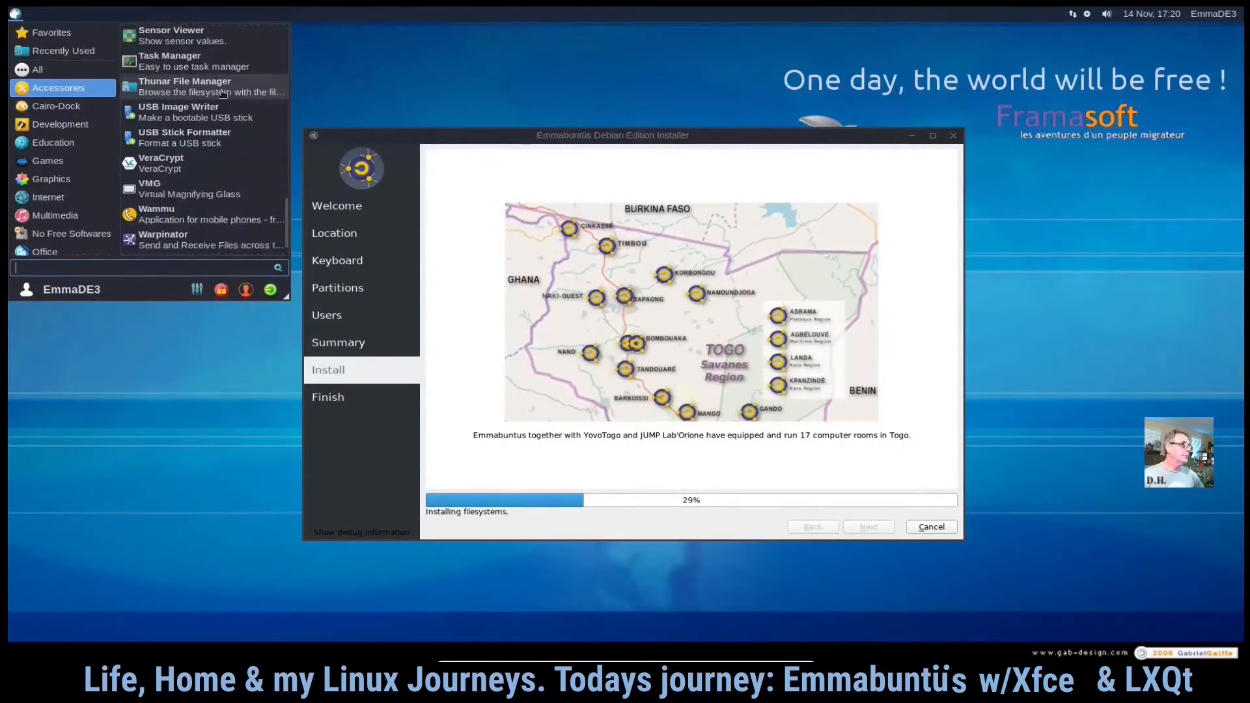
scroll(222, 94, down, 1)
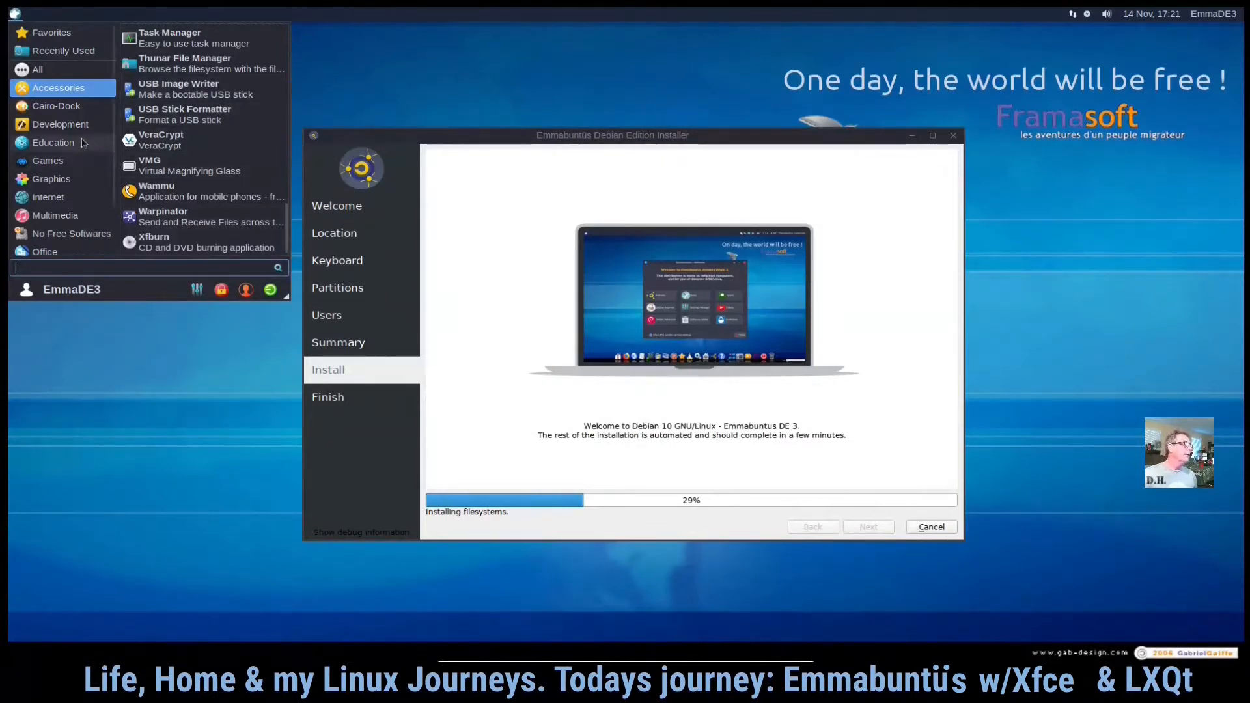
- Browse the Cairo-Dock, Development and Education menu categories
click(63, 106)
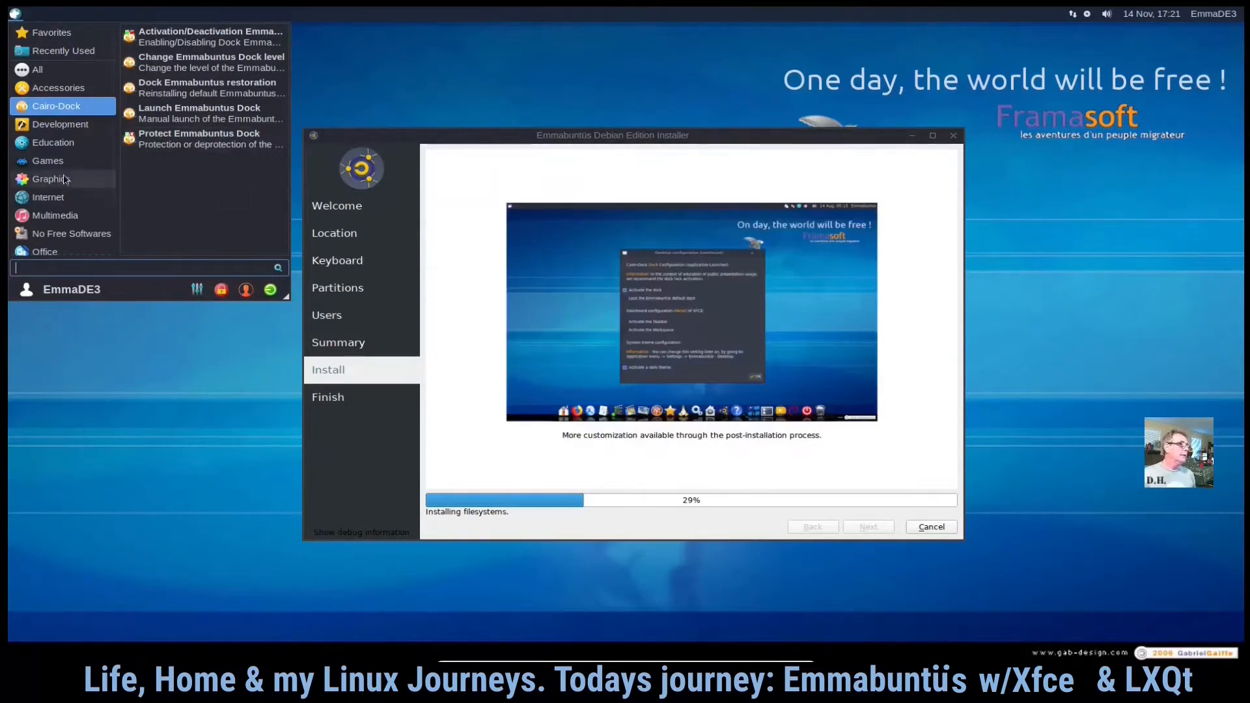
click(46, 128)
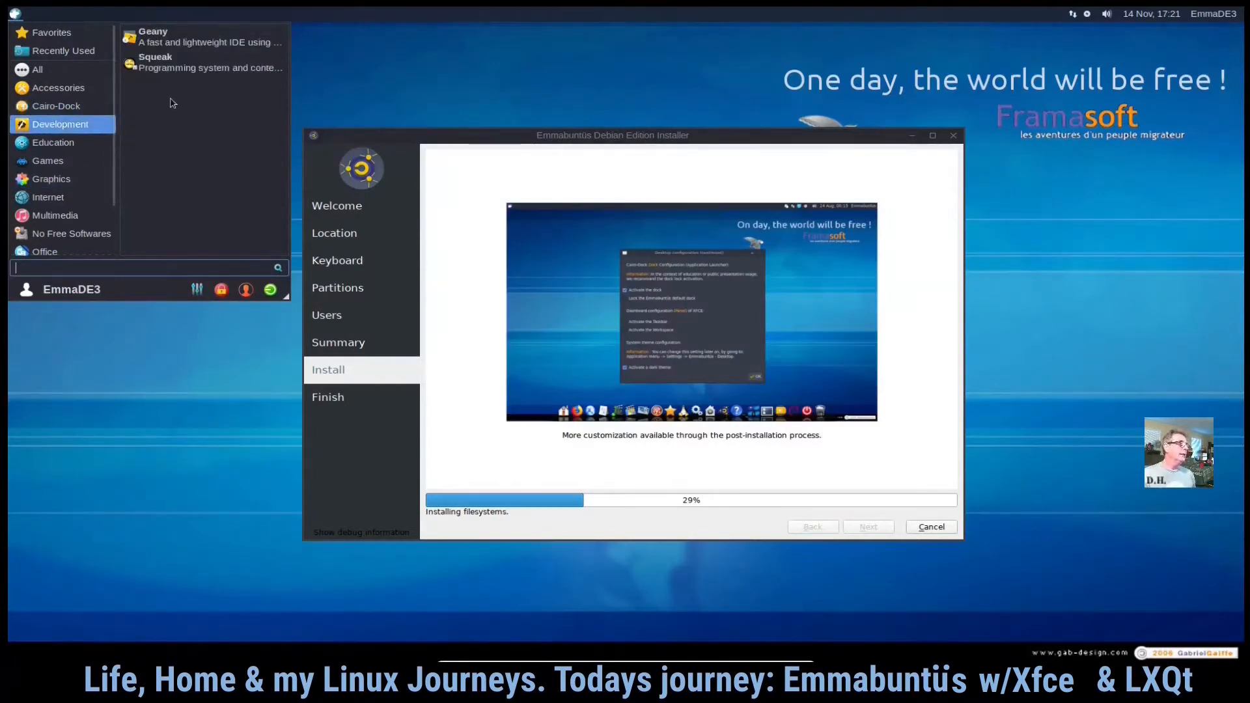
click(56, 143)
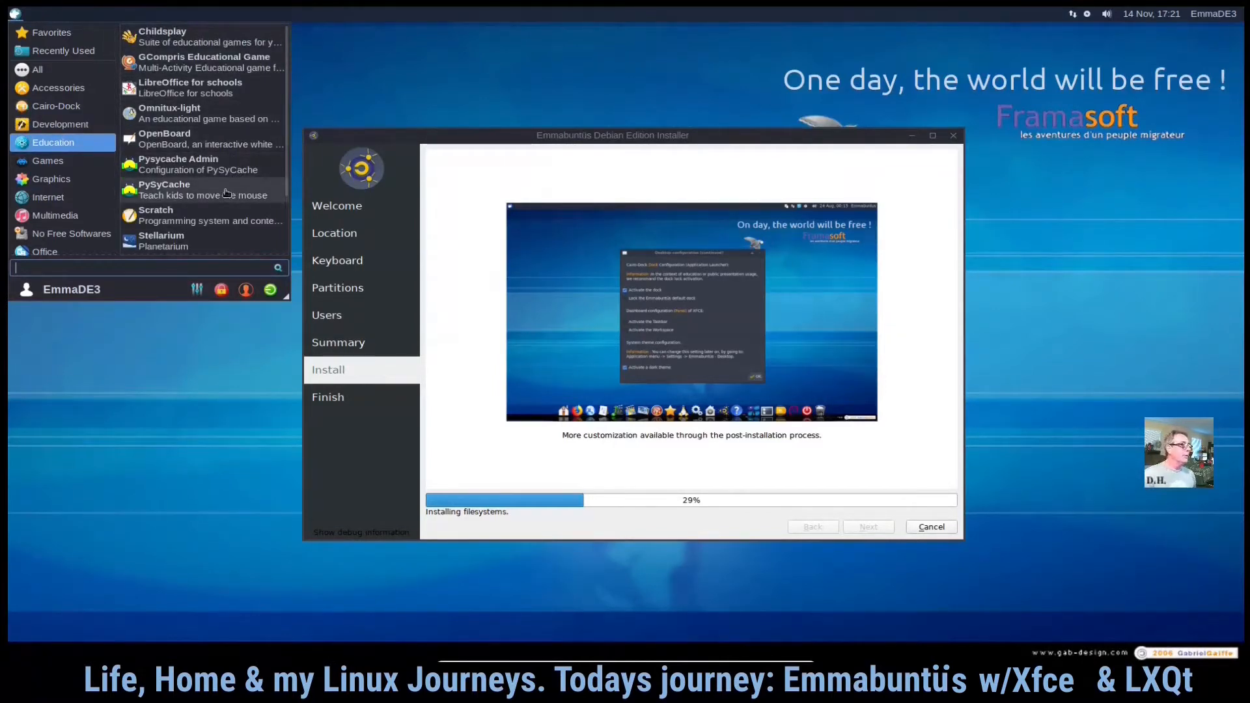
- Scroll through the Education menu category and switch between Education and Games
scroll(226, 193, down, 3)
scroll(225, 190, up, 3)
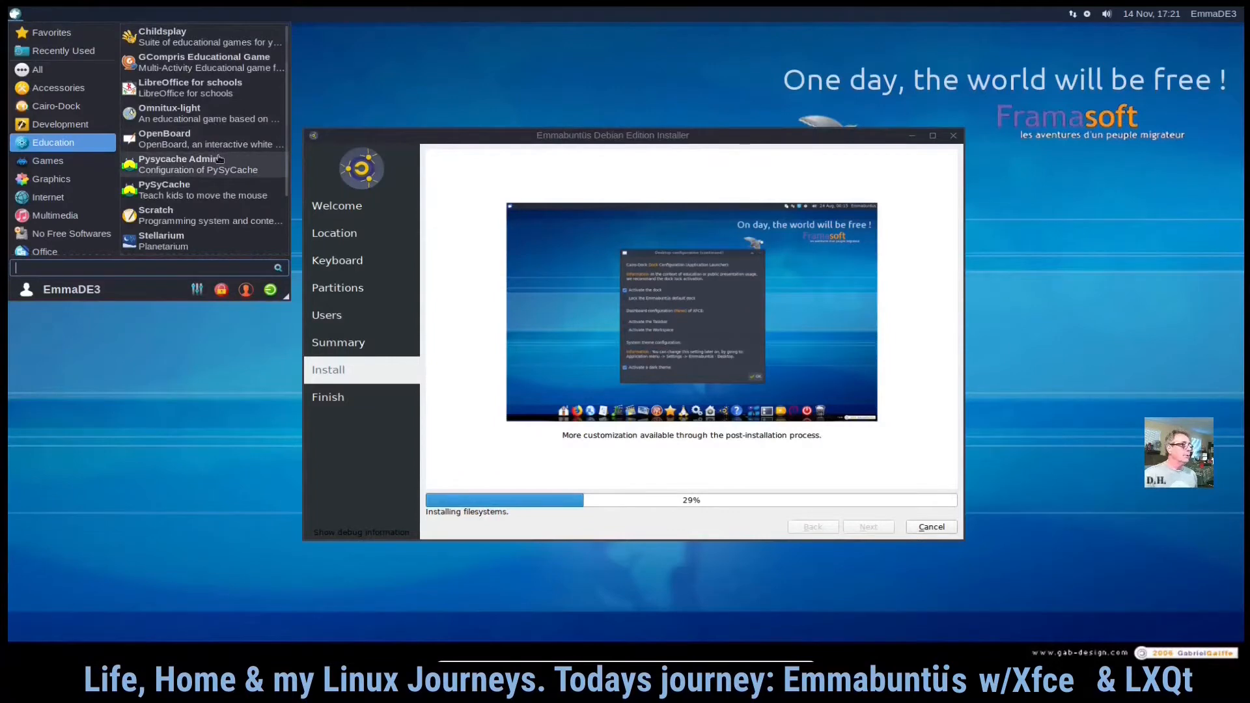
scroll(220, 159, down, 1)
scroll(219, 159, down, 1)
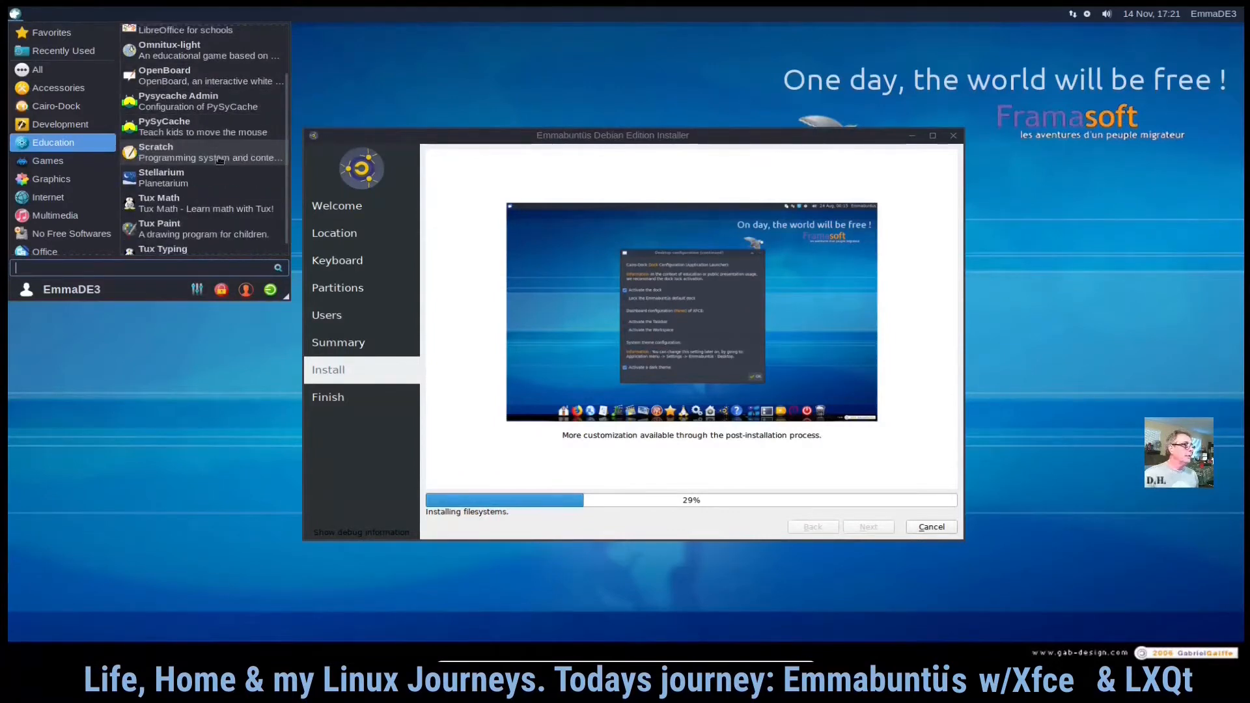
scroll(219, 159, down, 1)
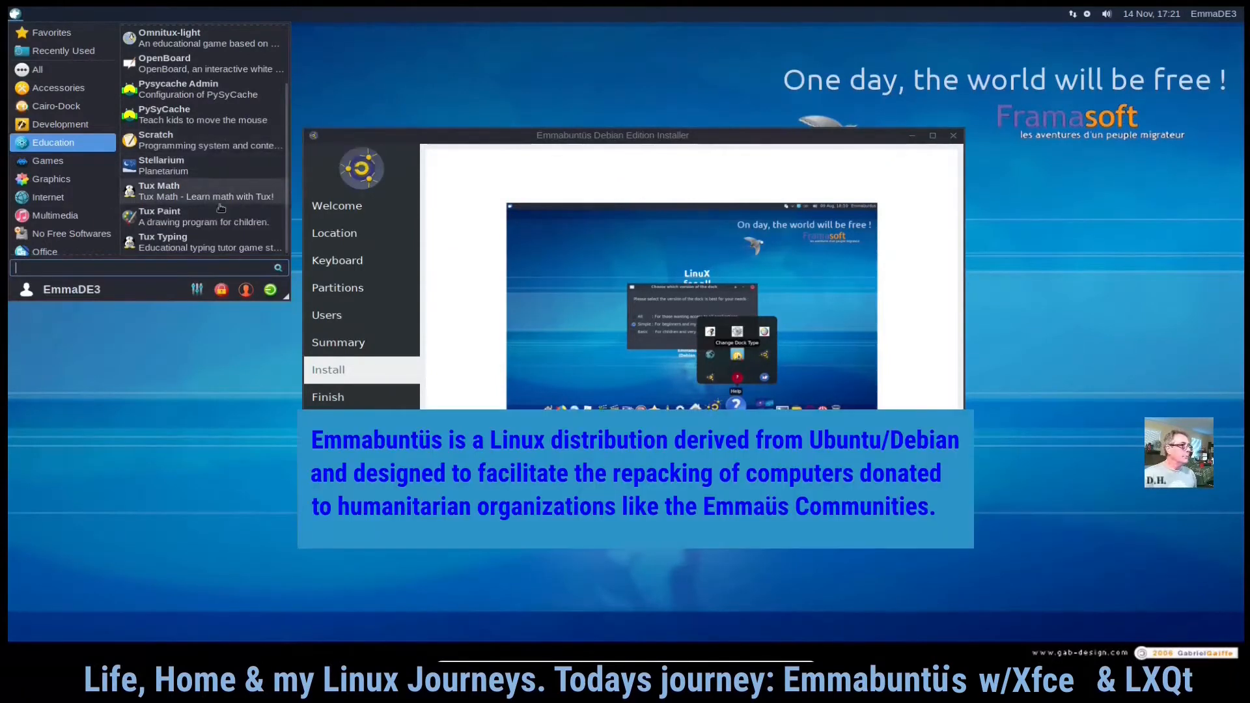
click(54, 162)
click(55, 143)
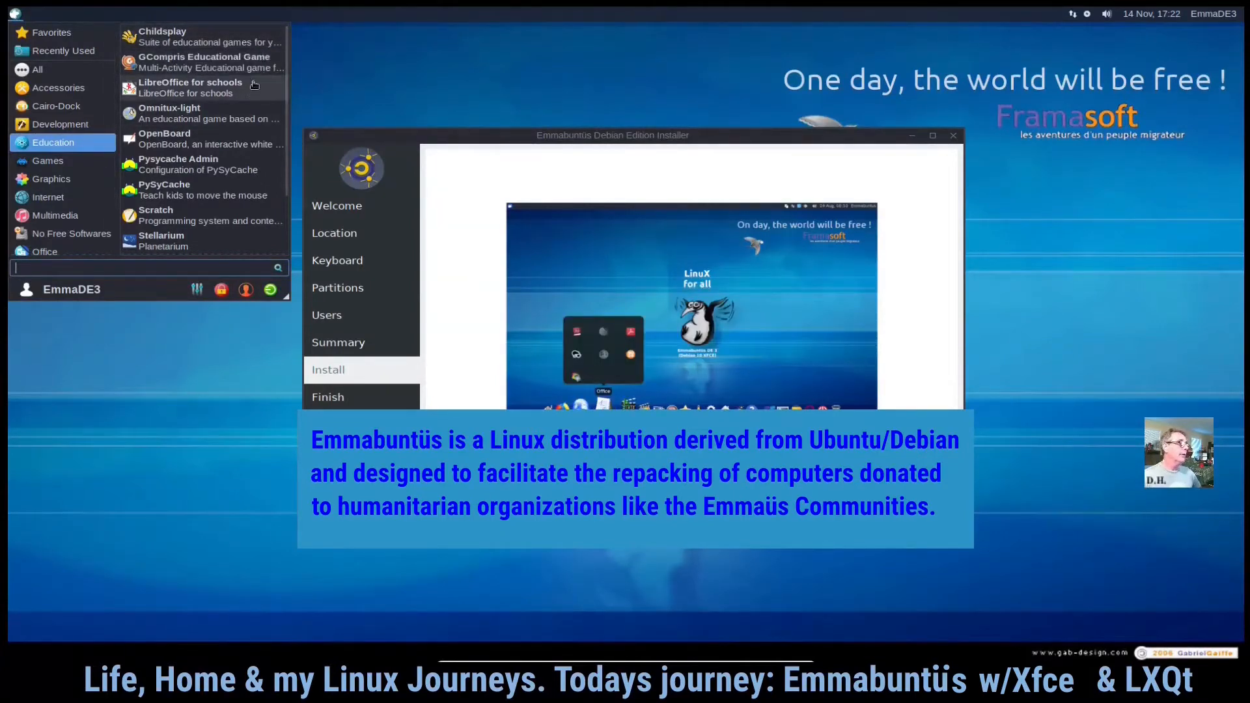
scroll(230, 172, down, 1)
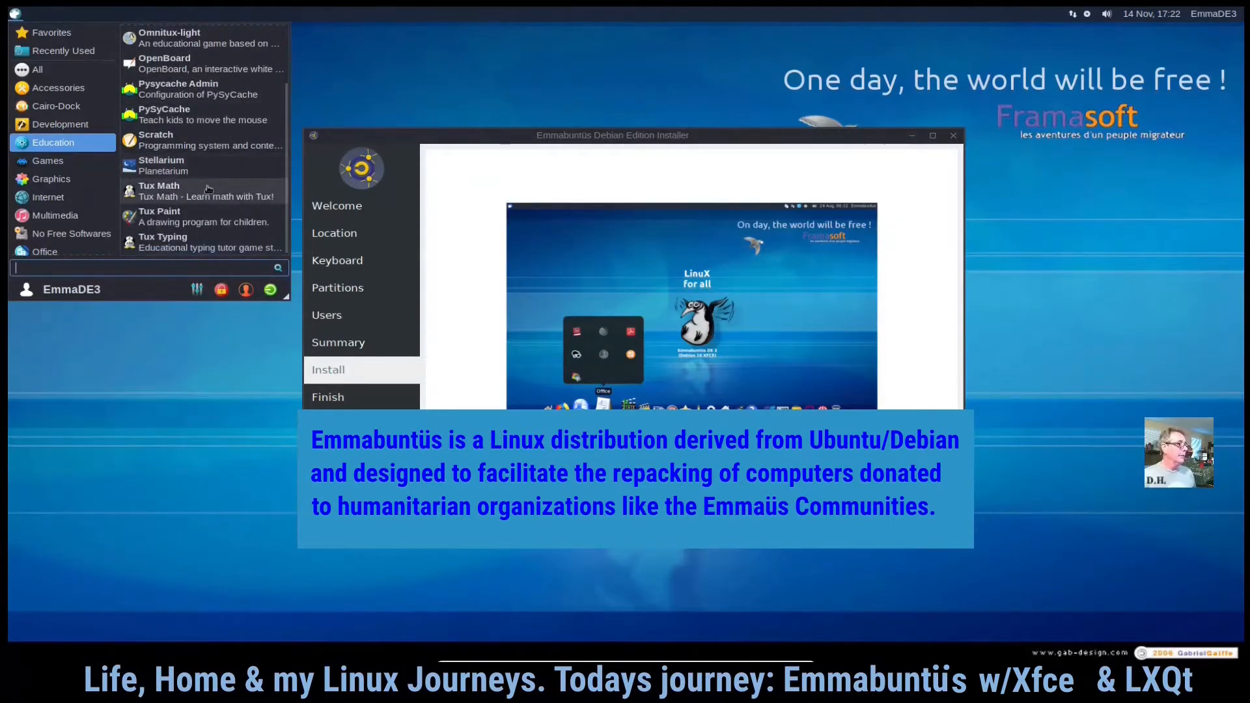
click(65, 162)
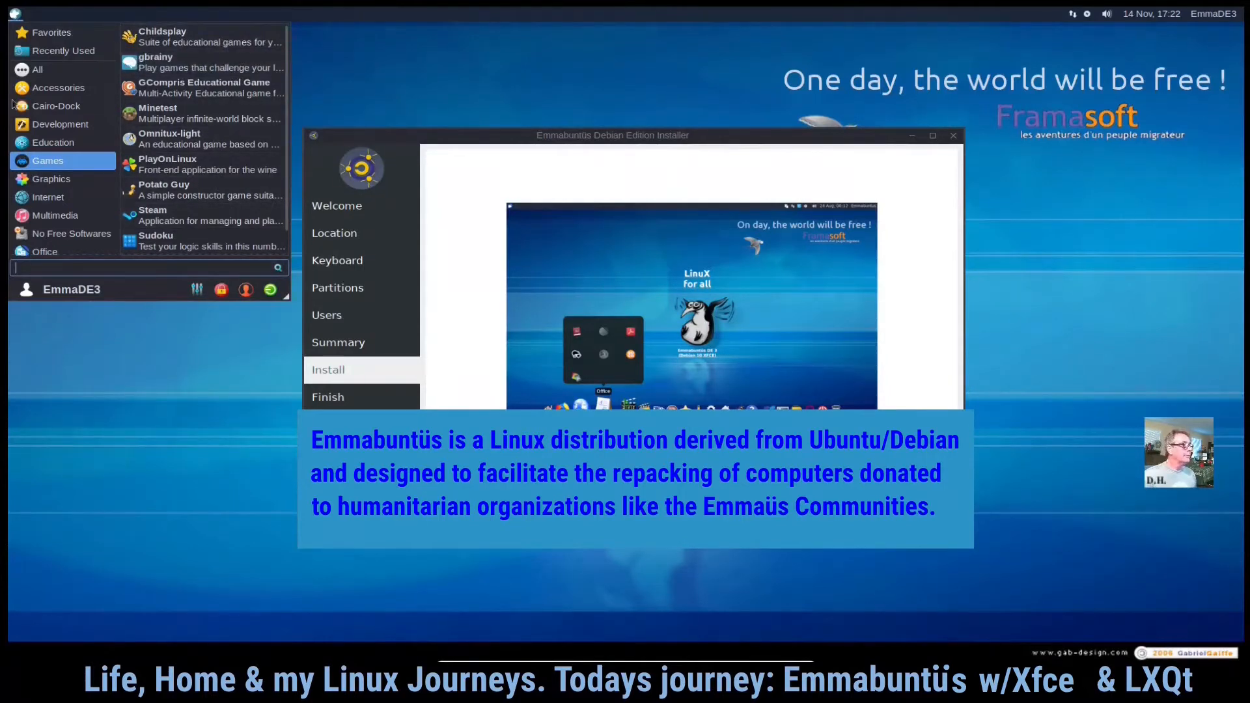
- Open the Whisker Menu properties dialog to review its appearance settings, then close it
click(15, 14)
right_click(15, 14)
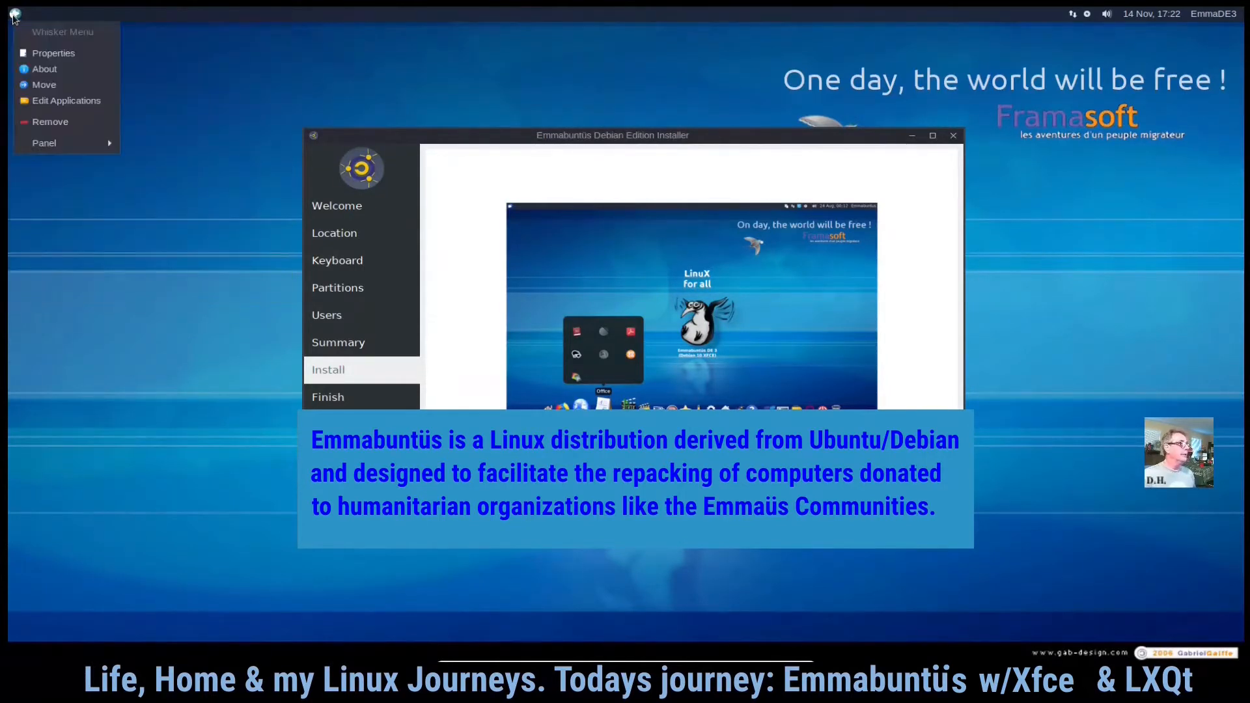
click(55, 53)
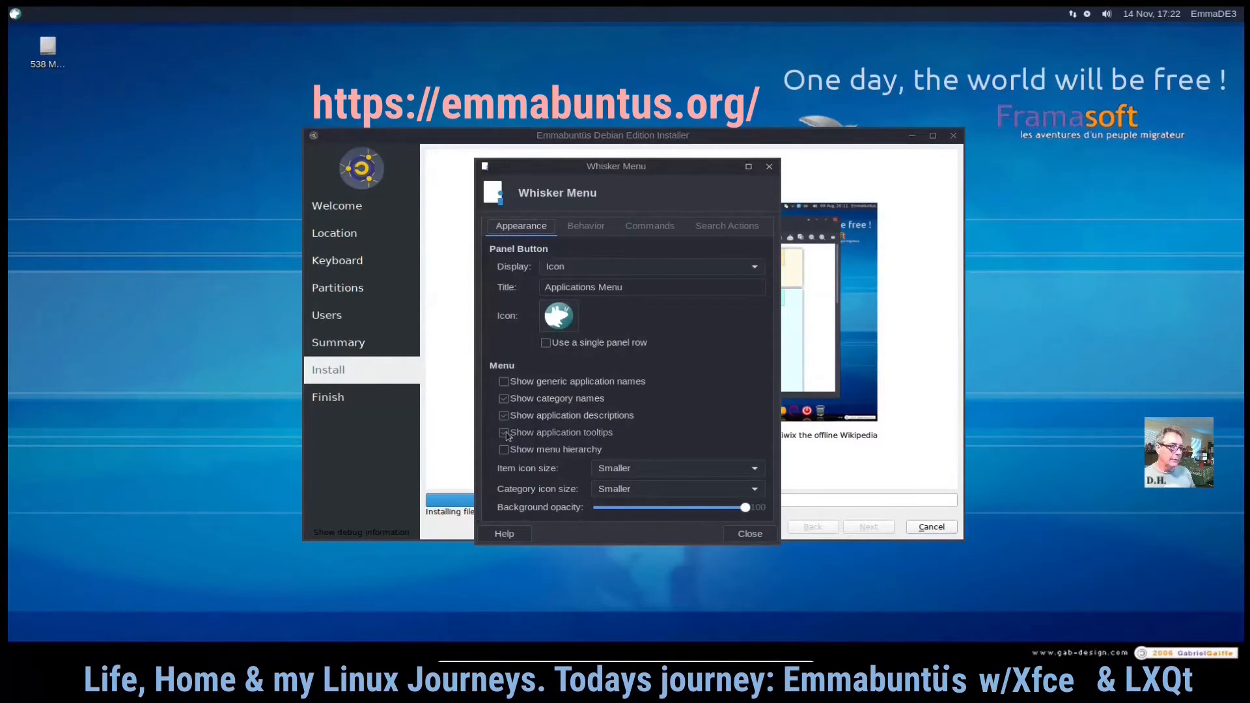
click(749, 535)
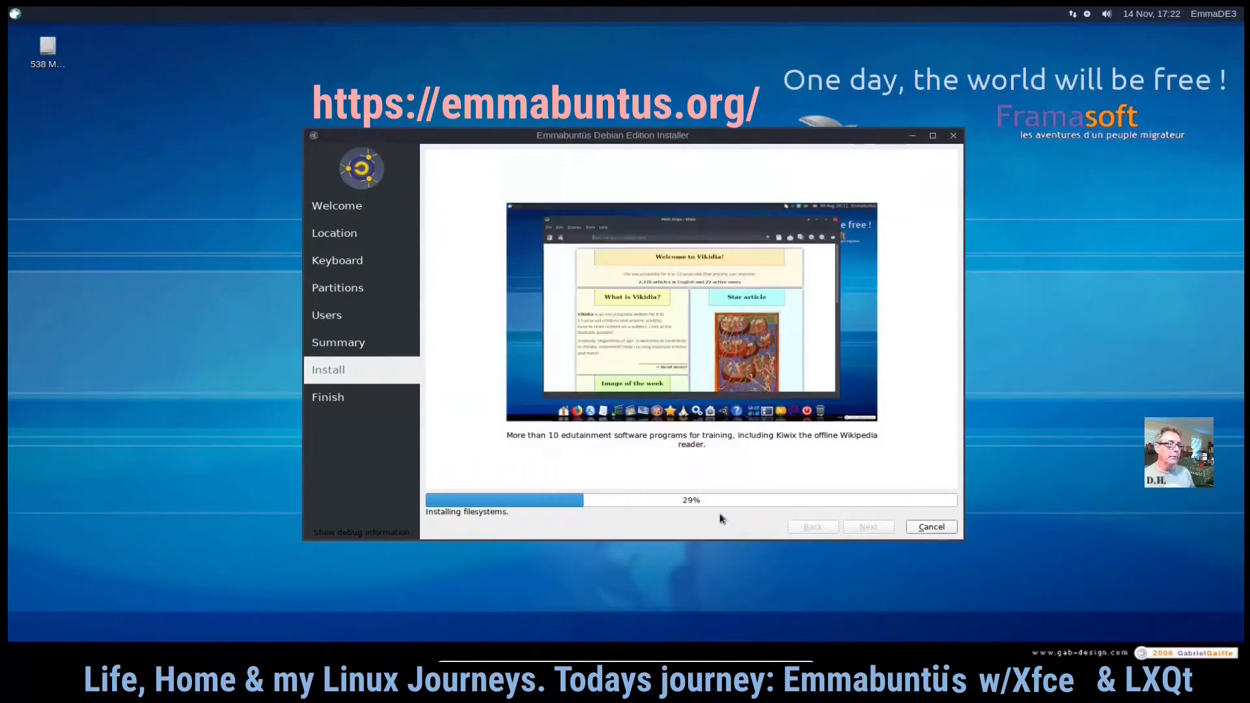
- Reopen the applications menu and browse the Games and Graphics categories
click(14, 14)
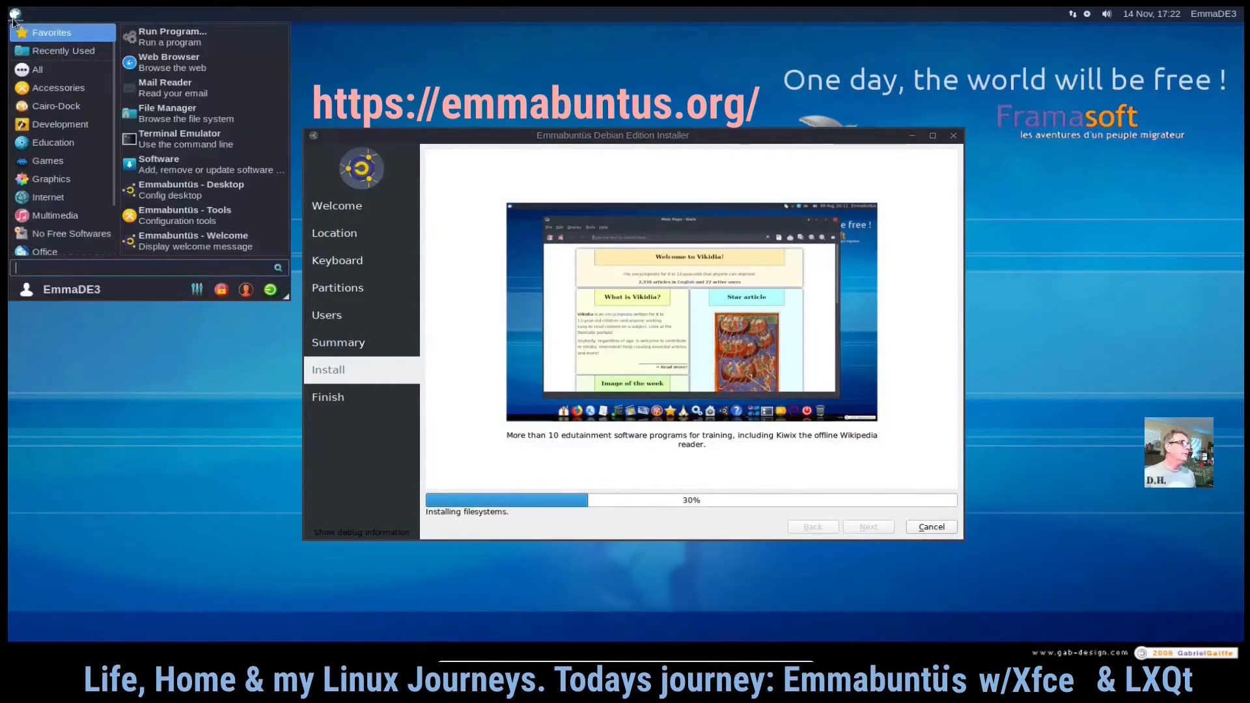
mouse_move(55, 124)
mouse_move(62, 161)
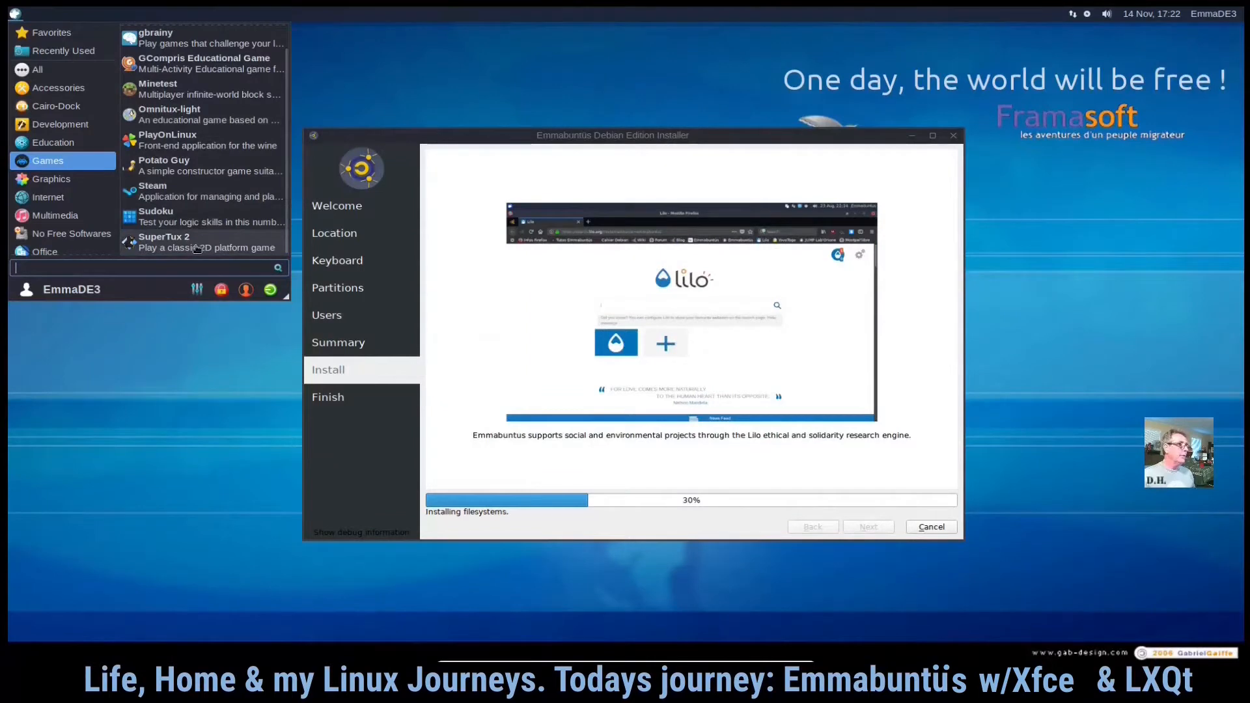
click(51, 178)
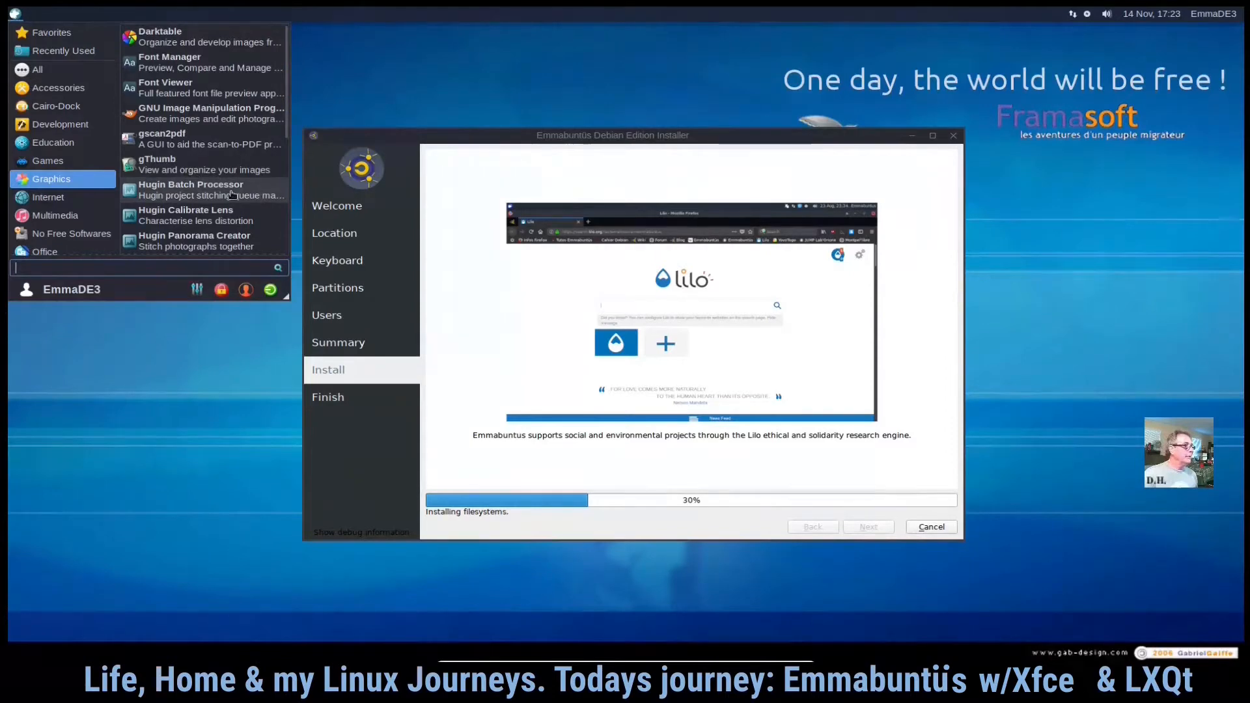
scroll(231, 188, down, 1)
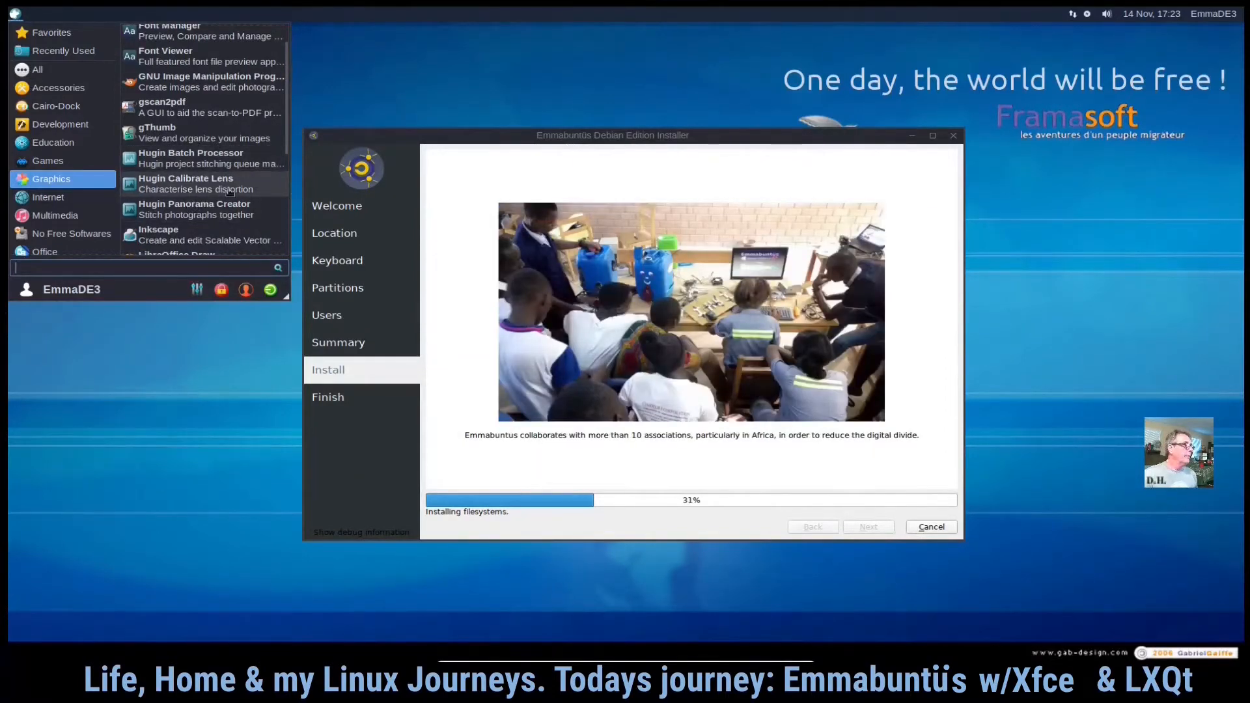
scroll(226, 193, down, 4)
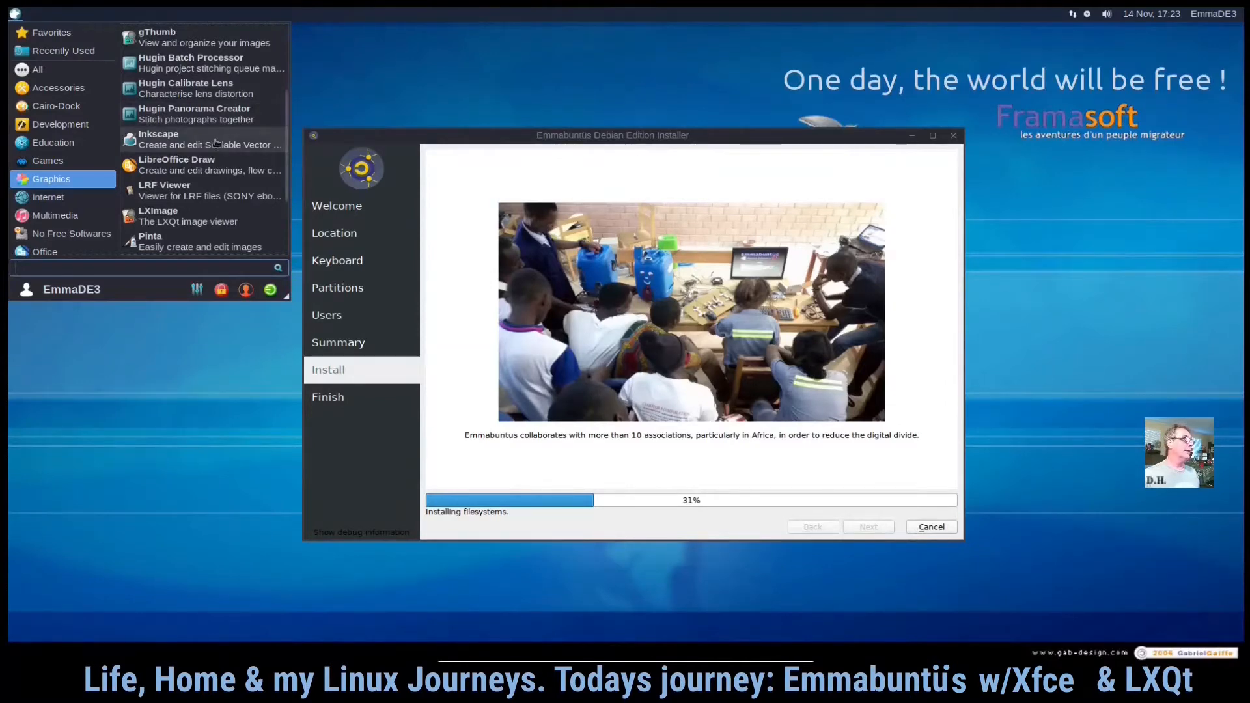
scroll(216, 179, down, 3)
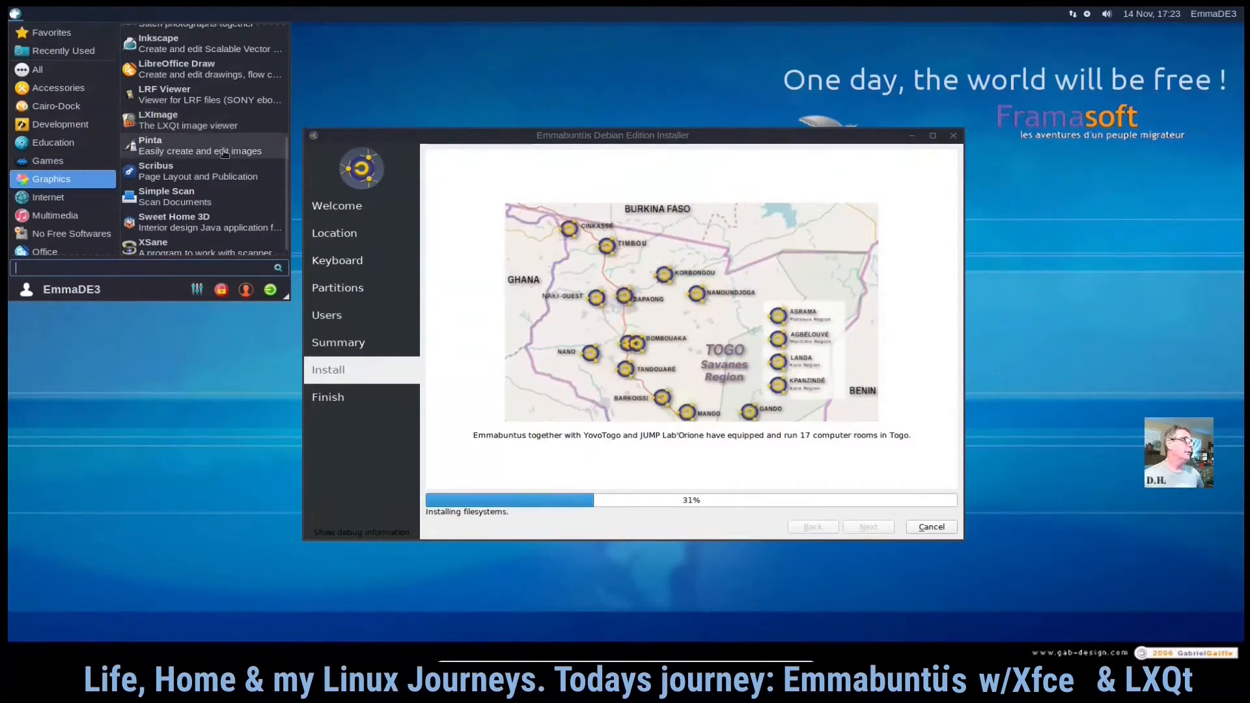
scroll(225, 154, down, 1)
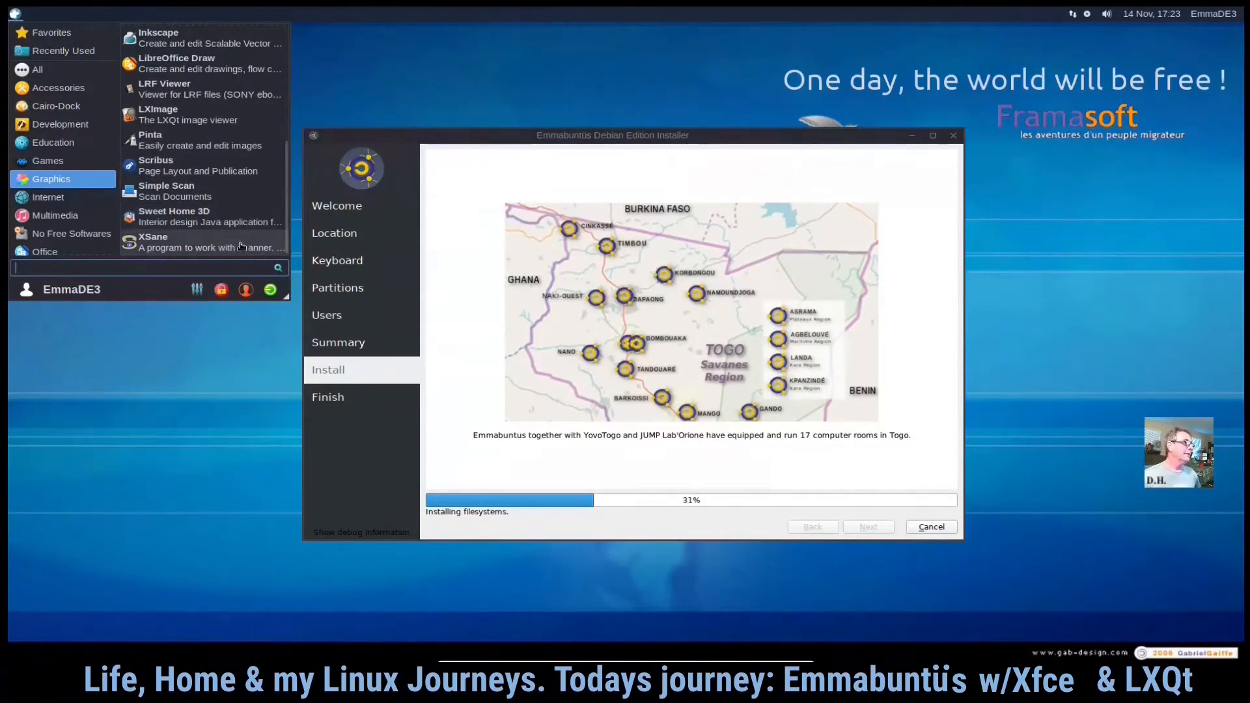
- Scroll through the full list of Internet applications in the menu
click(71, 204)
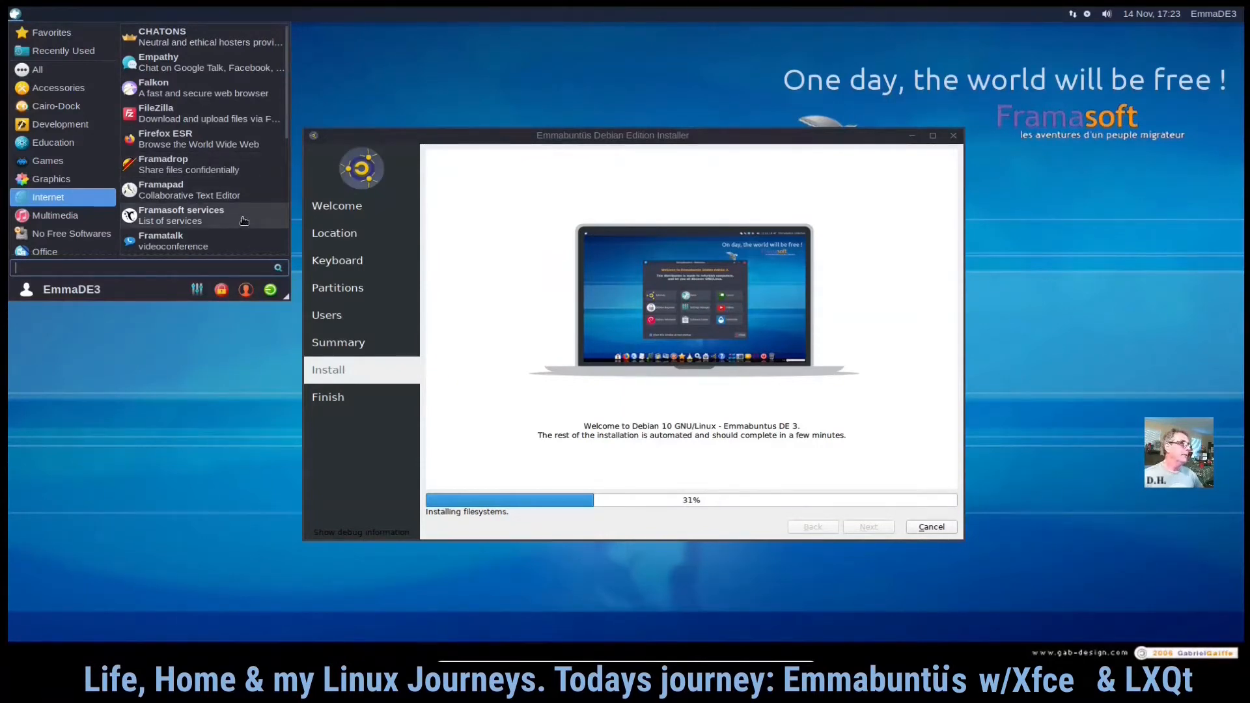
scroll(240, 217, down, 1)
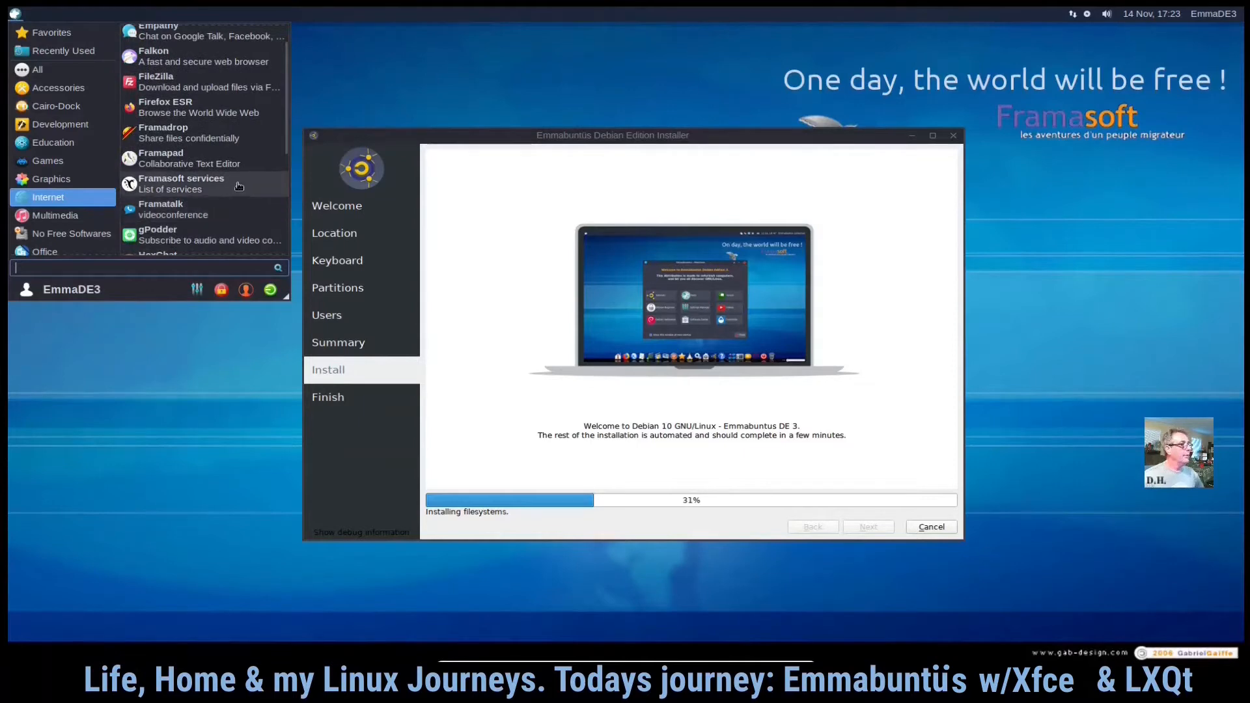
scroll(238, 188, down, 3)
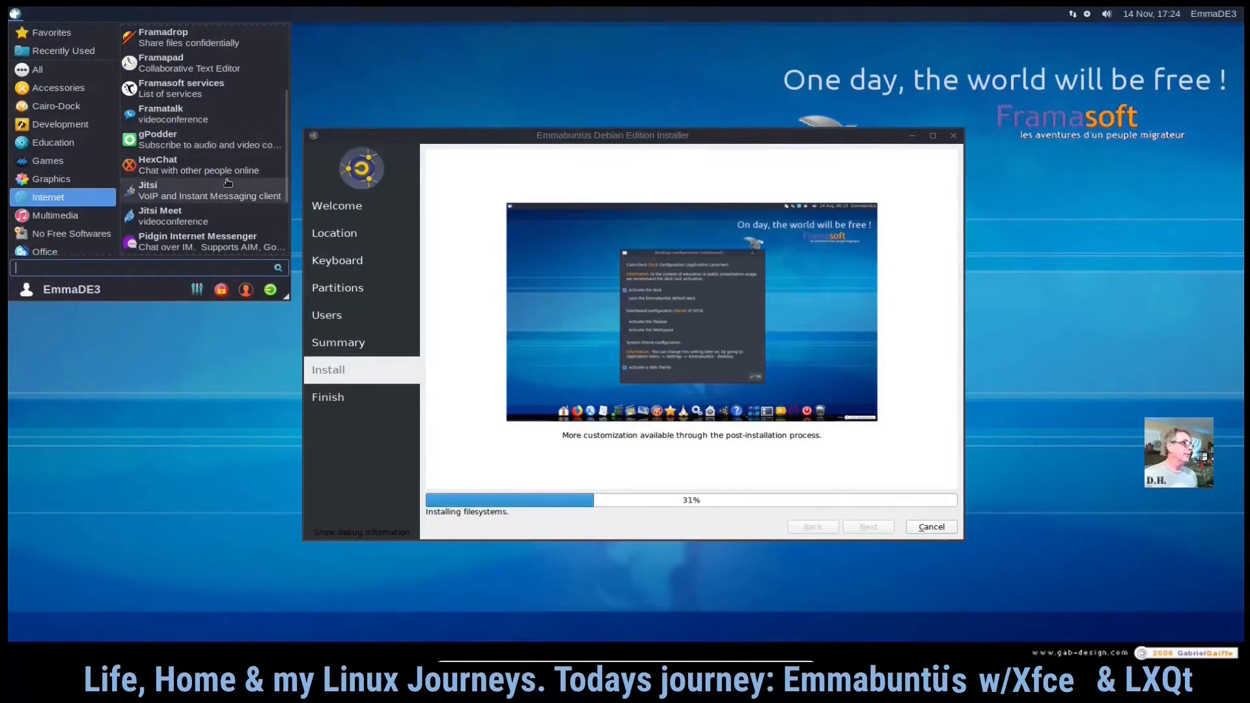
scroll(232, 174, down, 2)
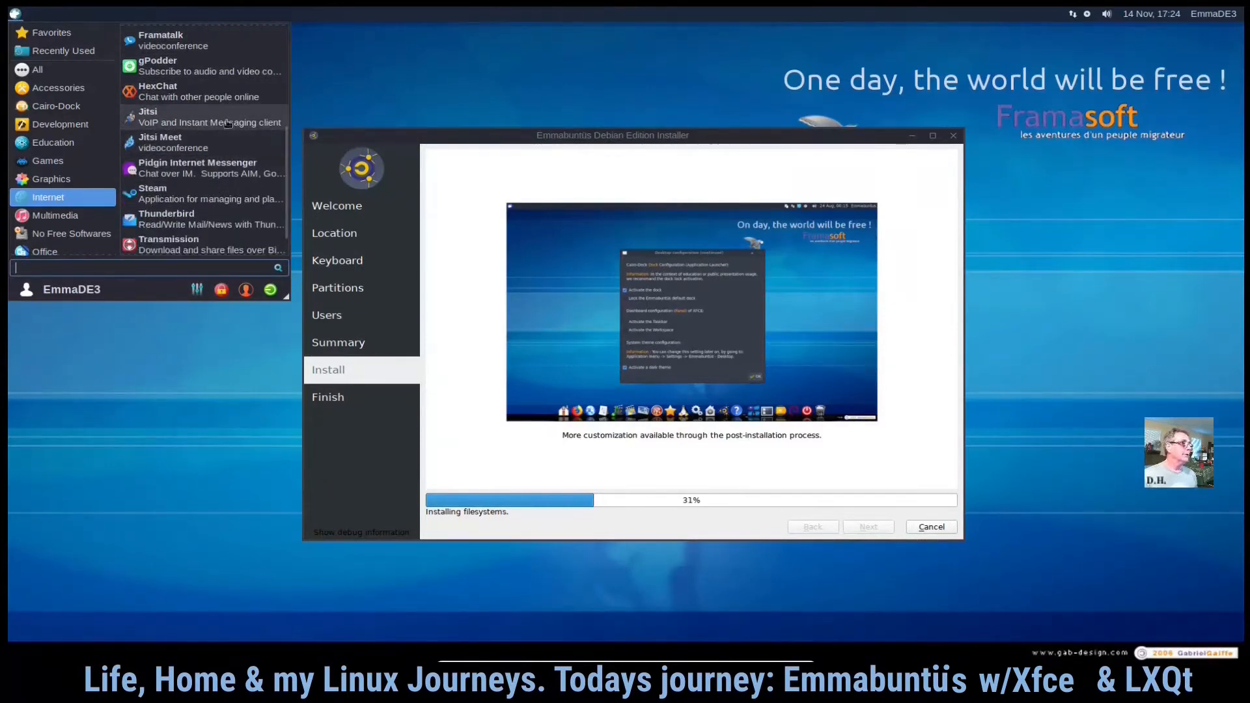
scroll(216, 177, down, 1)
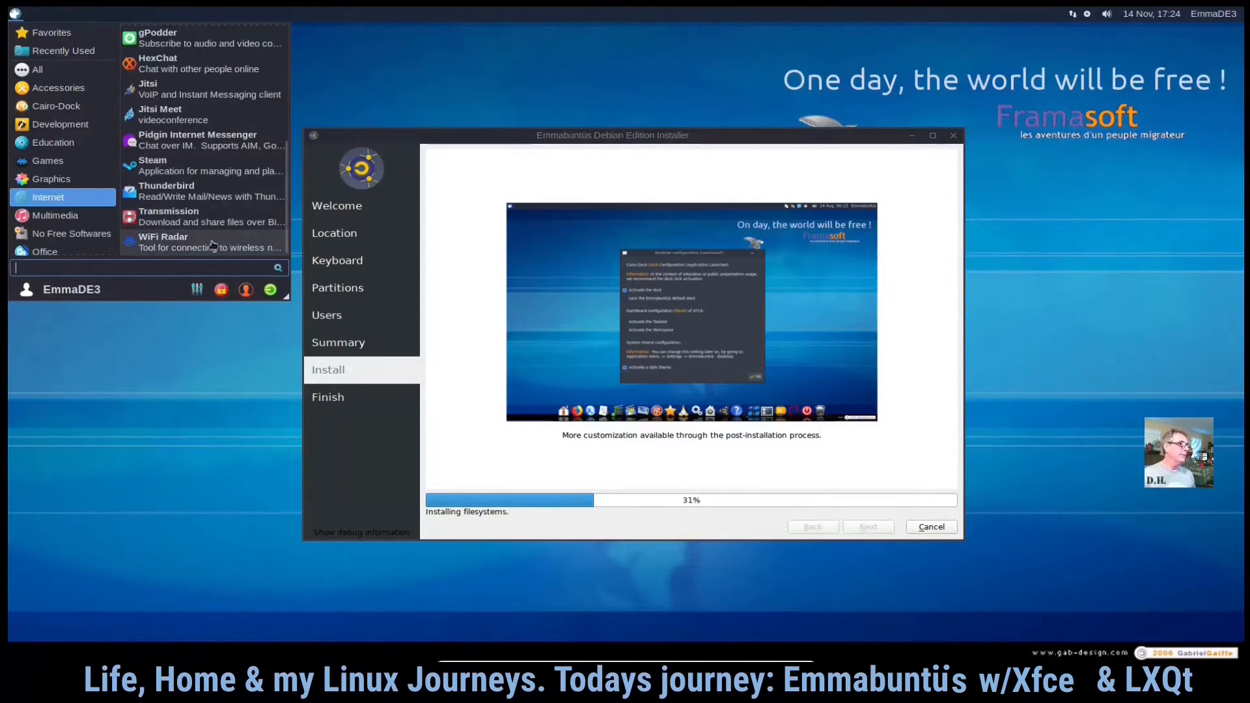
- Enlarge the applications menu and browse the Multimedia, No Free Softwares and Office categories
click(55, 215)
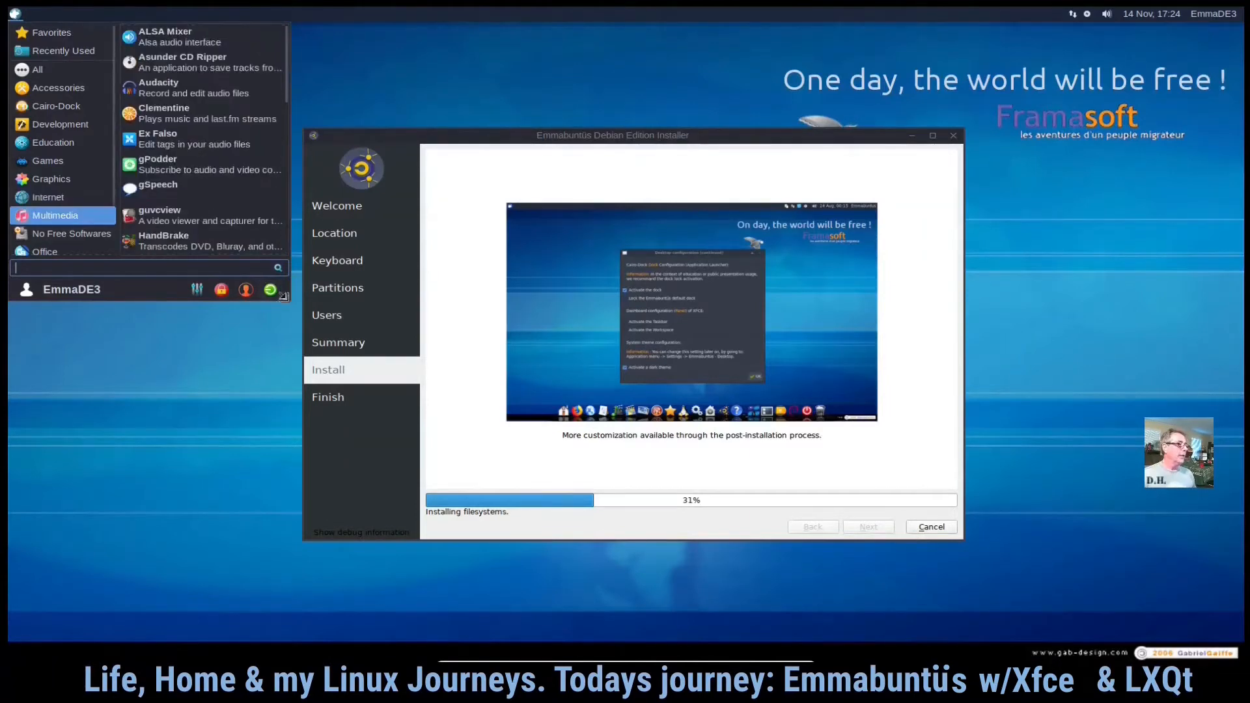
drag(284, 297, 281, 389)
mouse_move(62, 237)
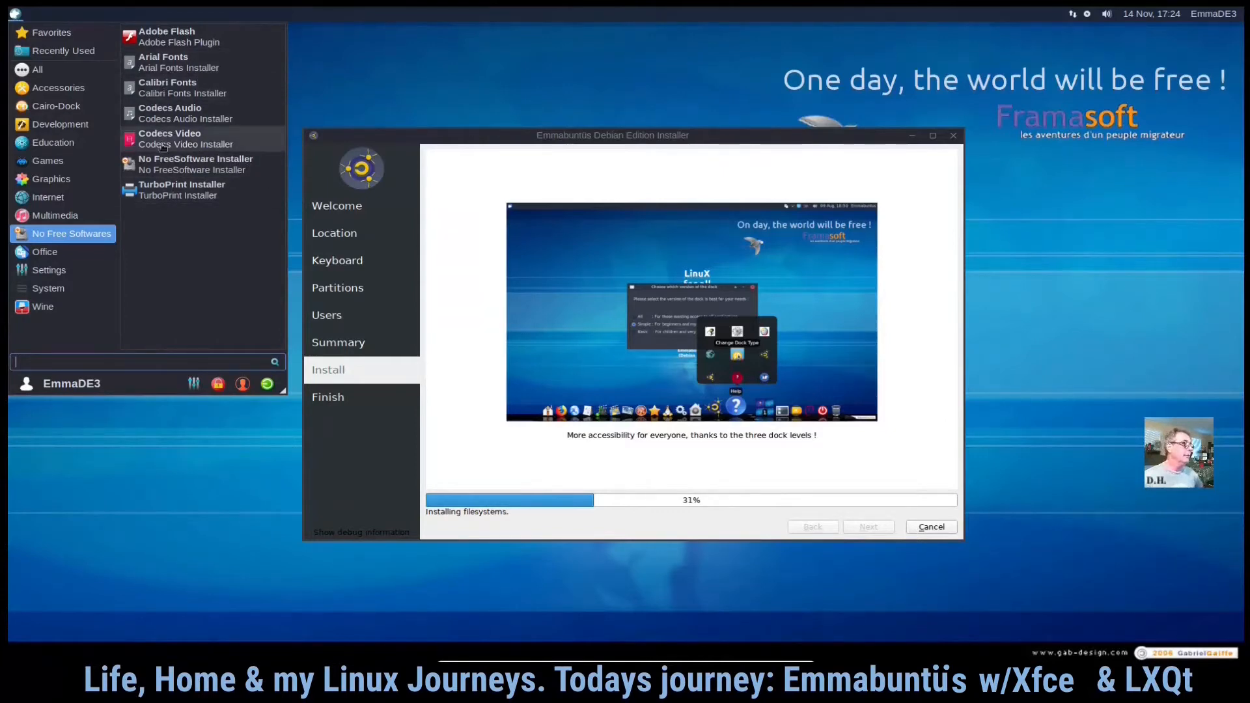
mouse_move(54, 274)
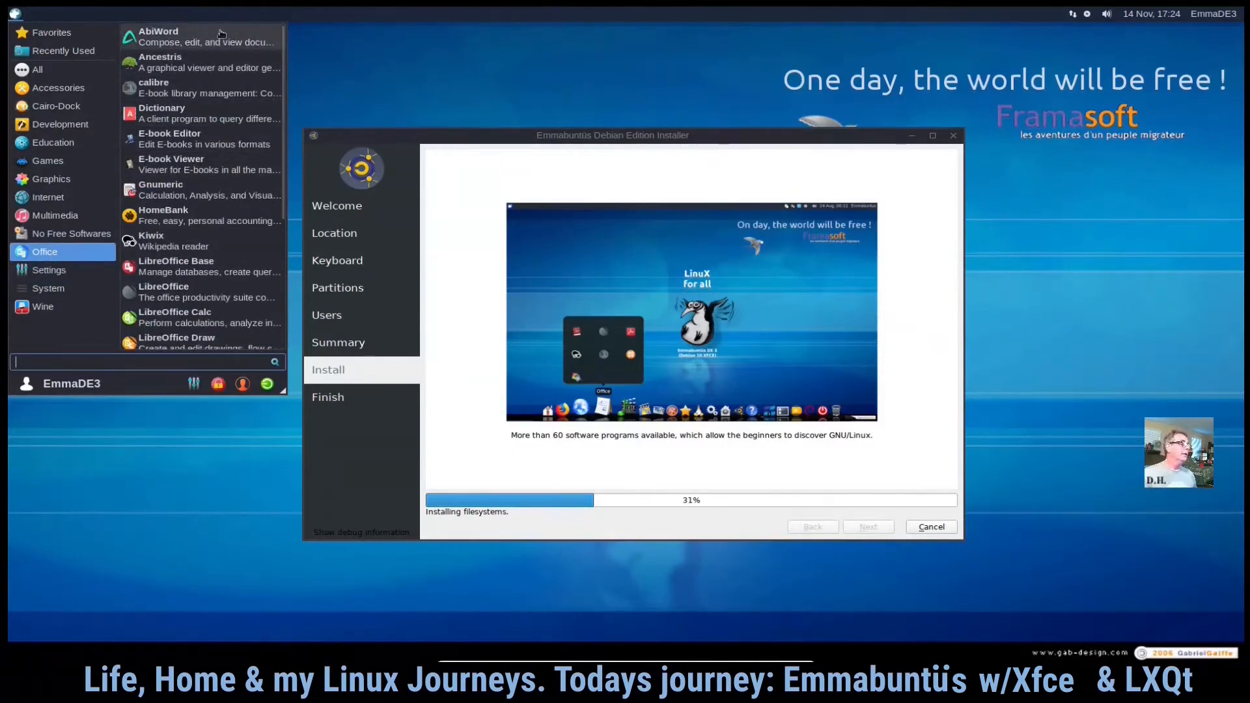
- Launch Ancestris from the Office category, view its My Ancestris tab, and close it
click(234, 71)
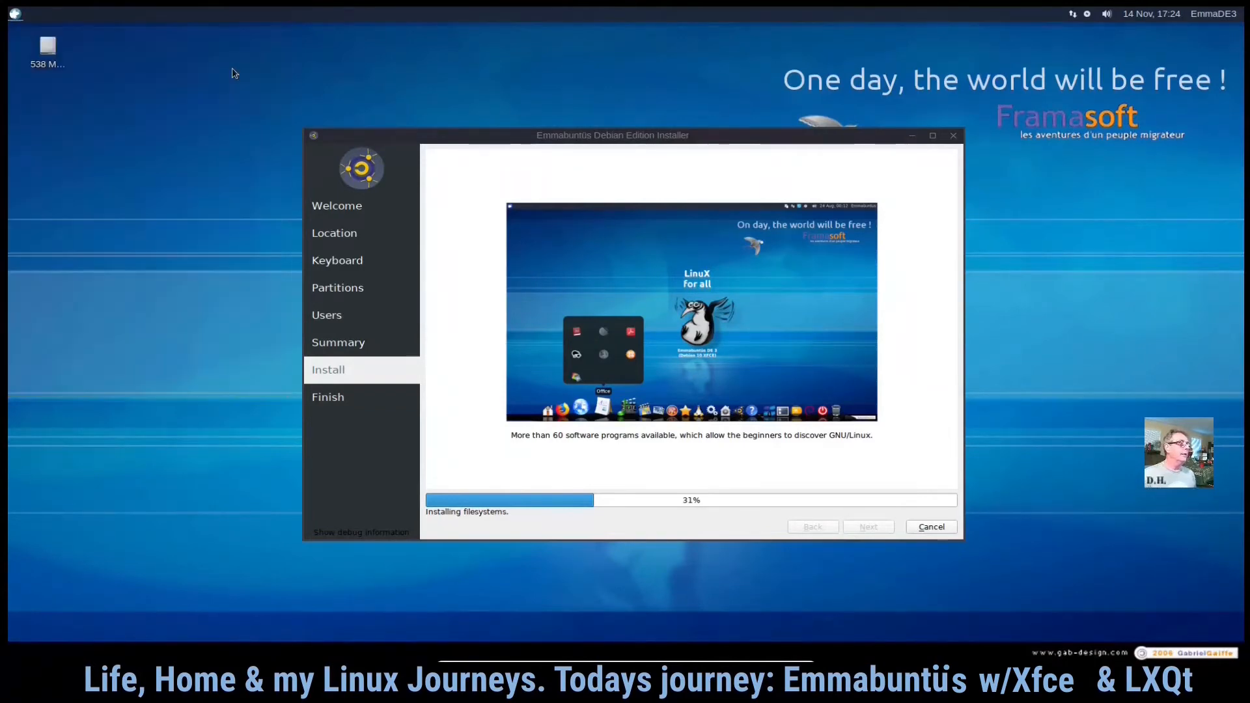
click(14, 13)
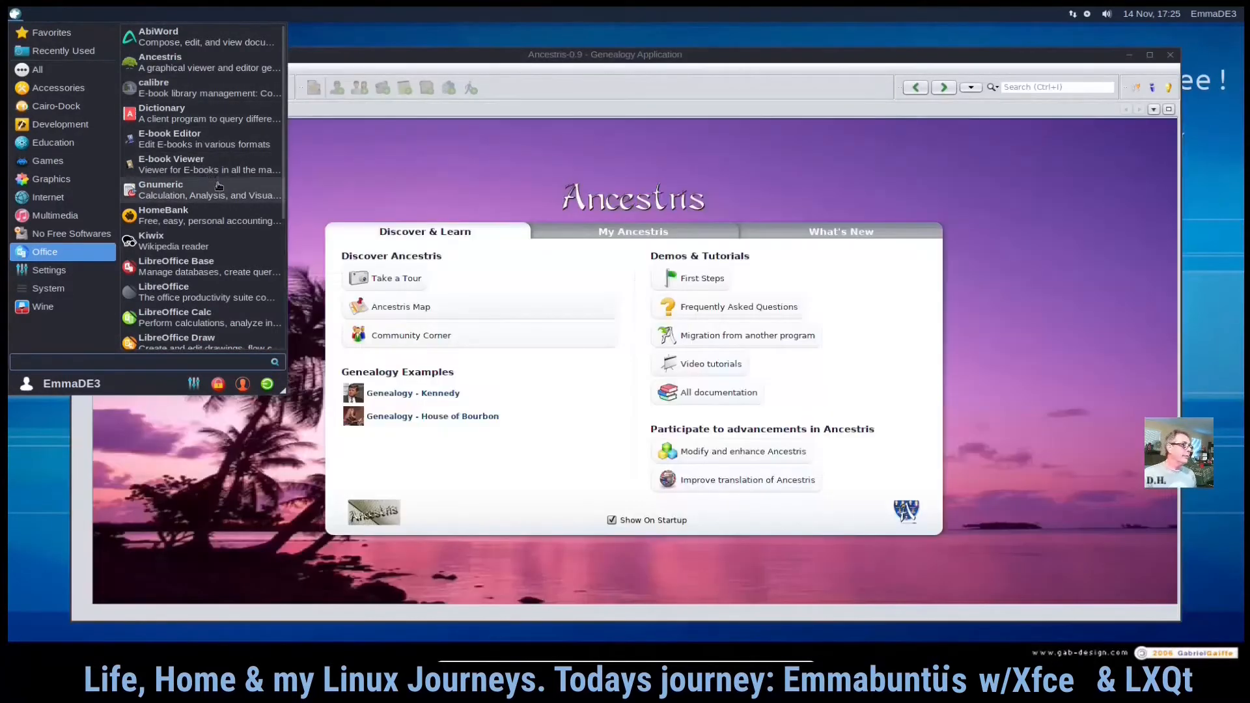
scroll(214, 207, down, 3)
scroll(215, 209, down, 2)
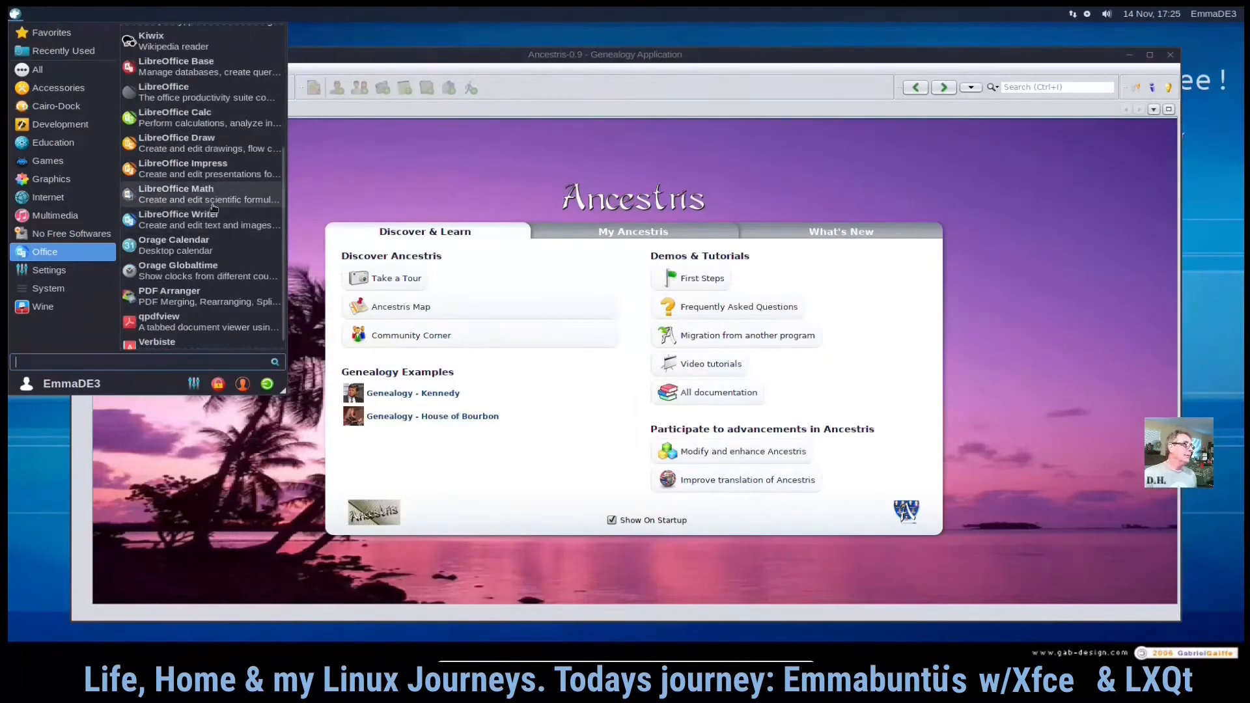
scroll(213, 228, down, 1)
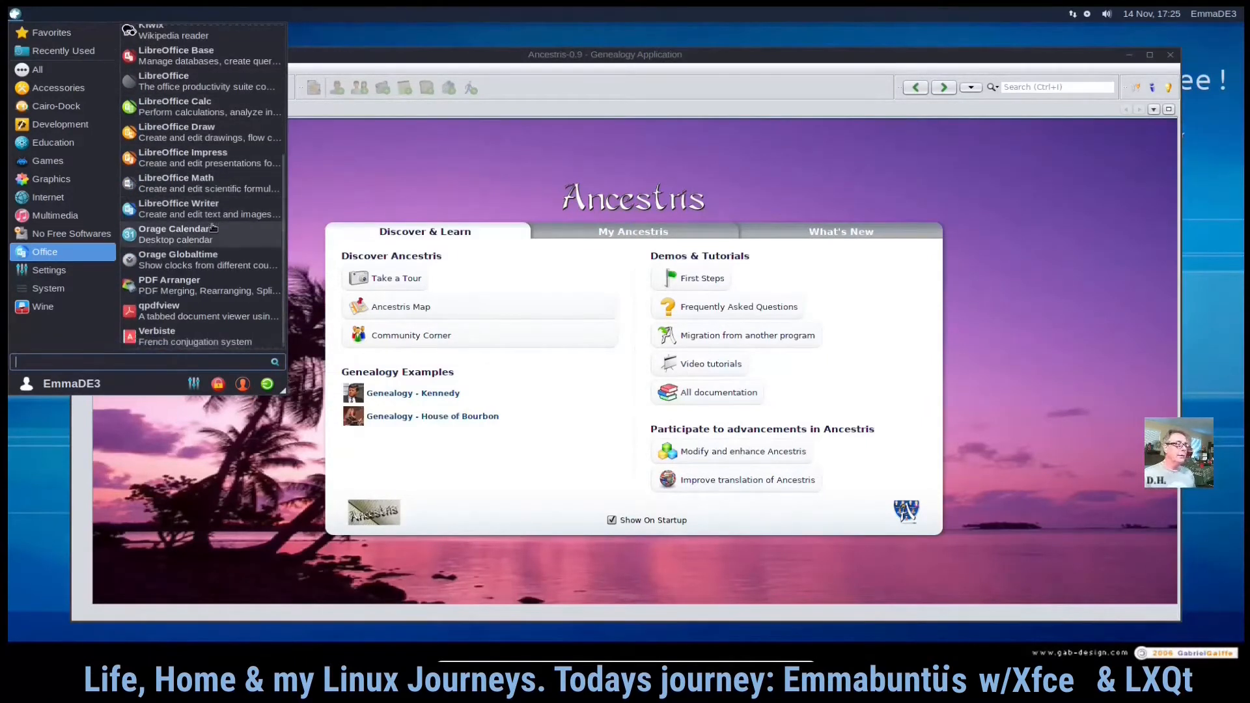
click(626, 238)
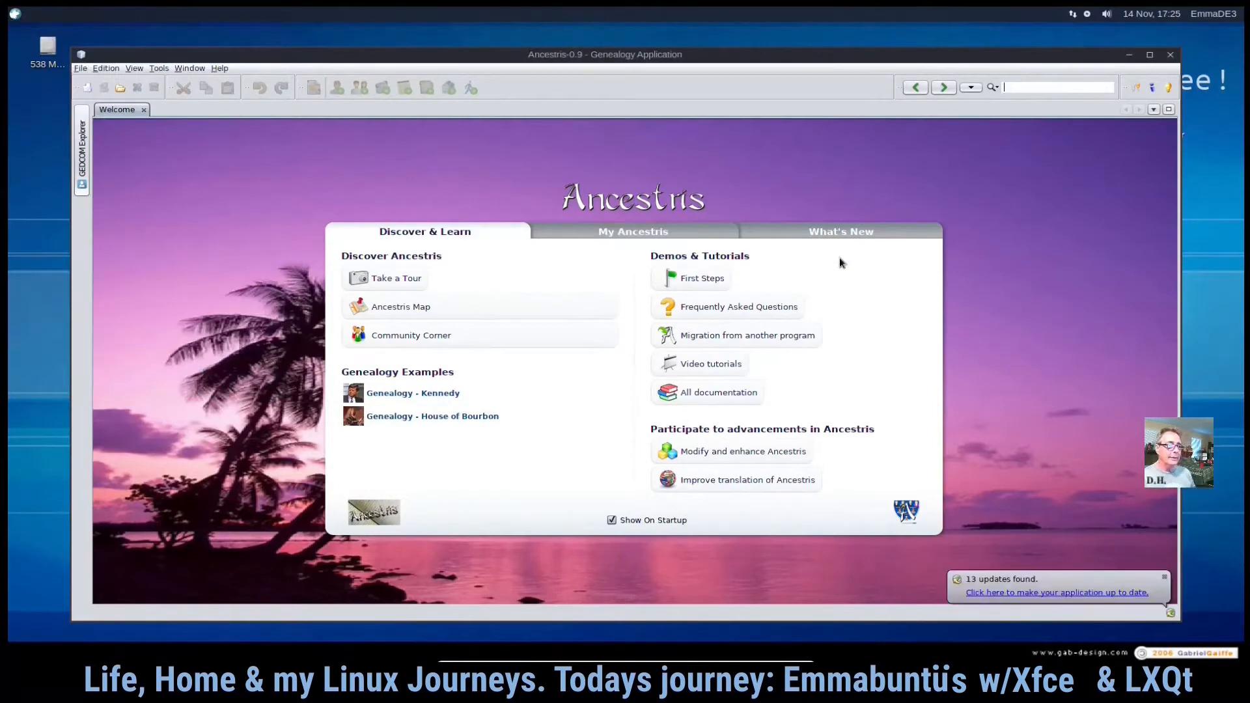
click(670, 237)
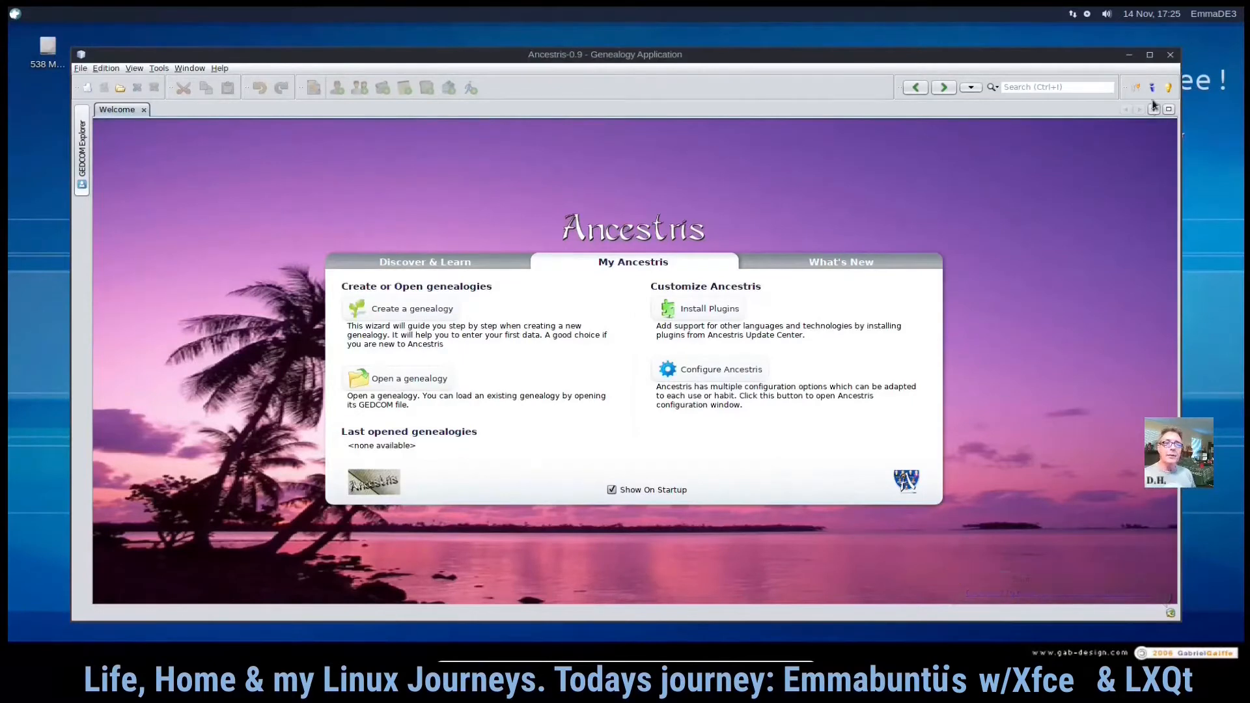
click(1171, 56)
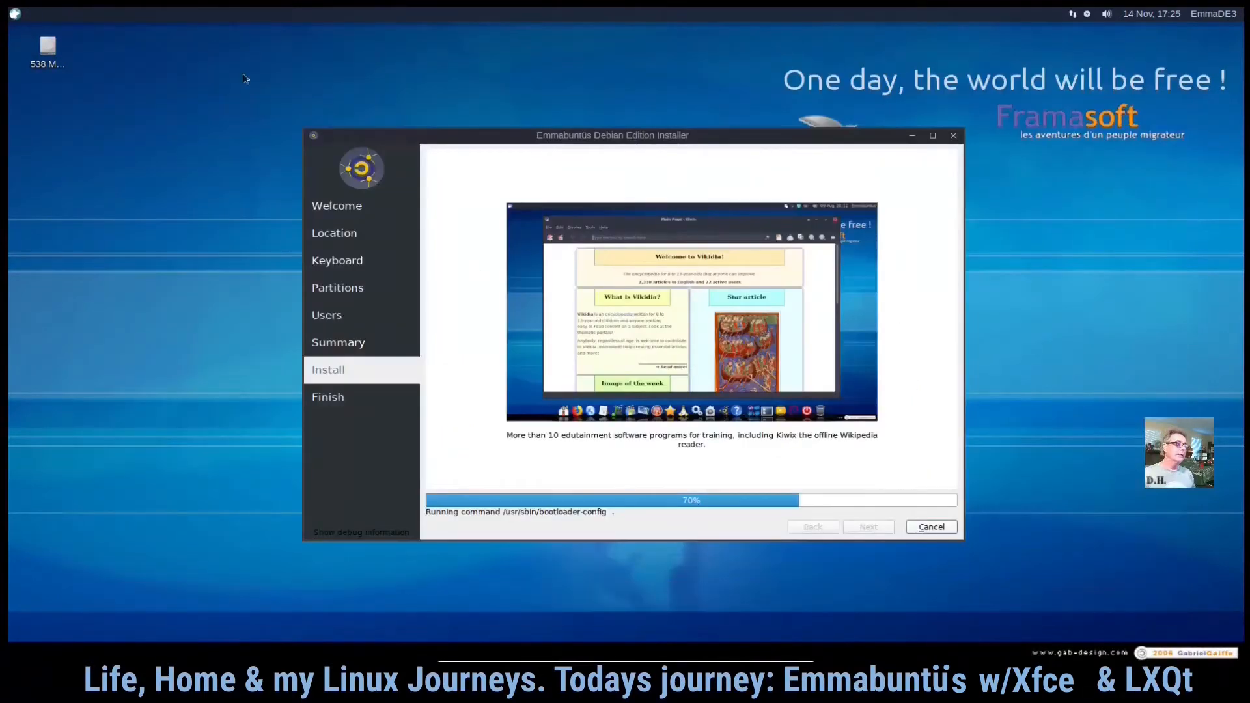
- Reopen the applications menu and browse the Multimedia, System, Settings and Office categories
click(15, 13)
click(54, 216)
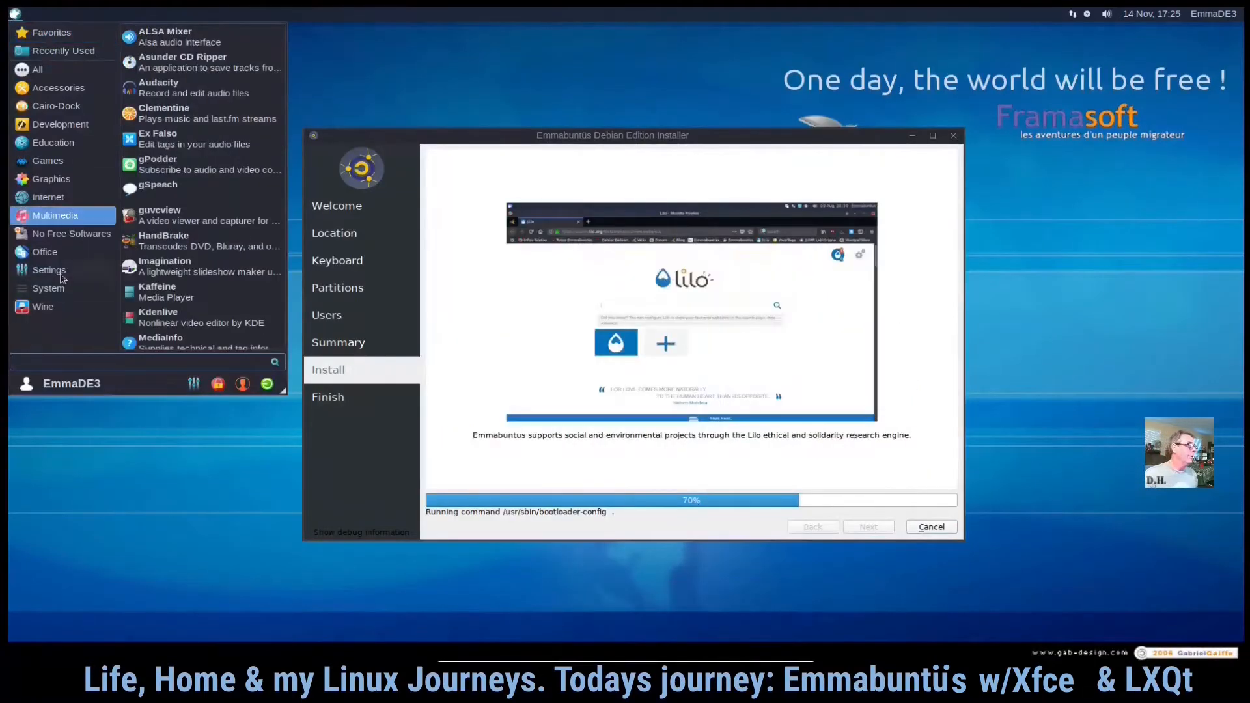
click(65, 289)
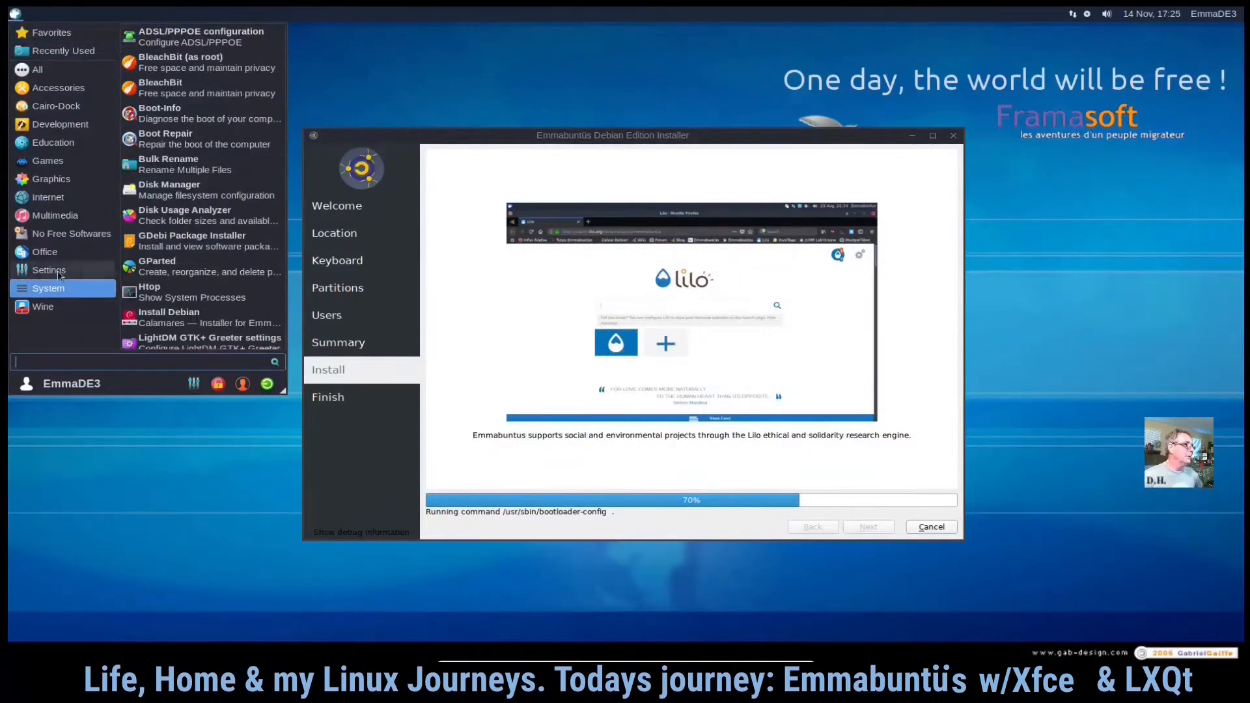
click(62, 270)
click(58, 252)
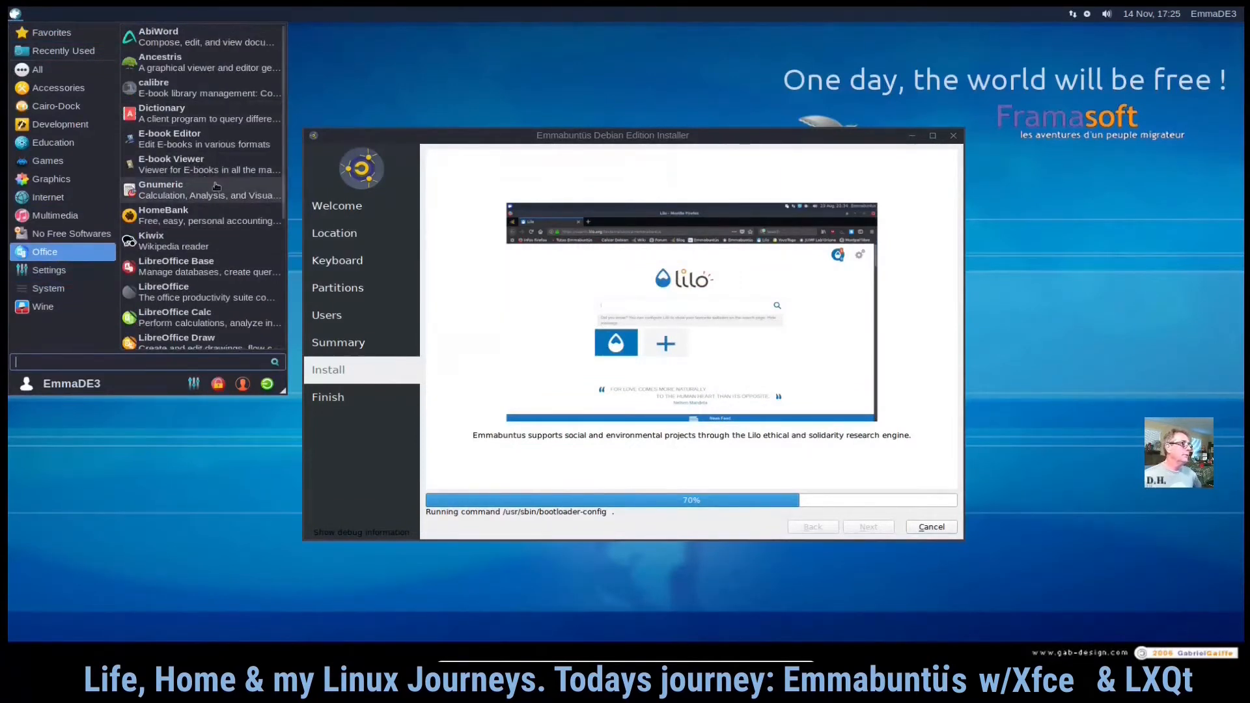
scroll(218, 185, down, 1)
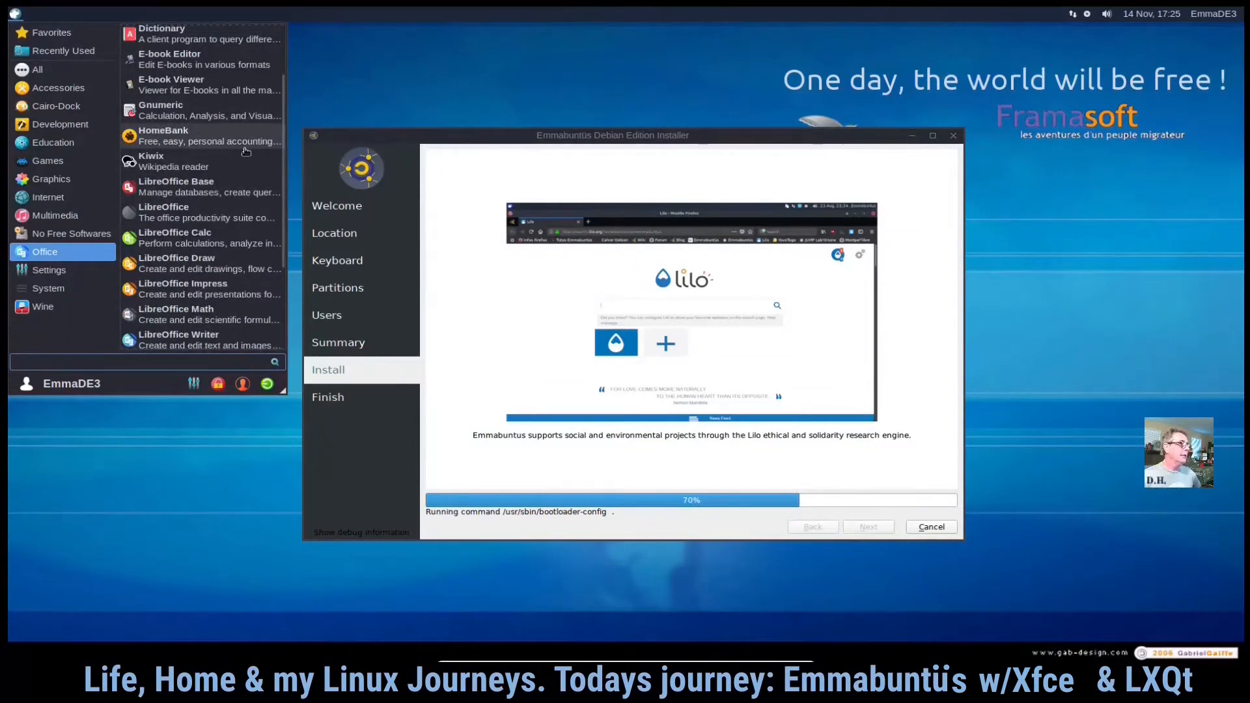
- Browse the Office, Settings and System categories of the applications menu
scroll(242, 155, down, 2)
scroll(240, 157, down, 1)
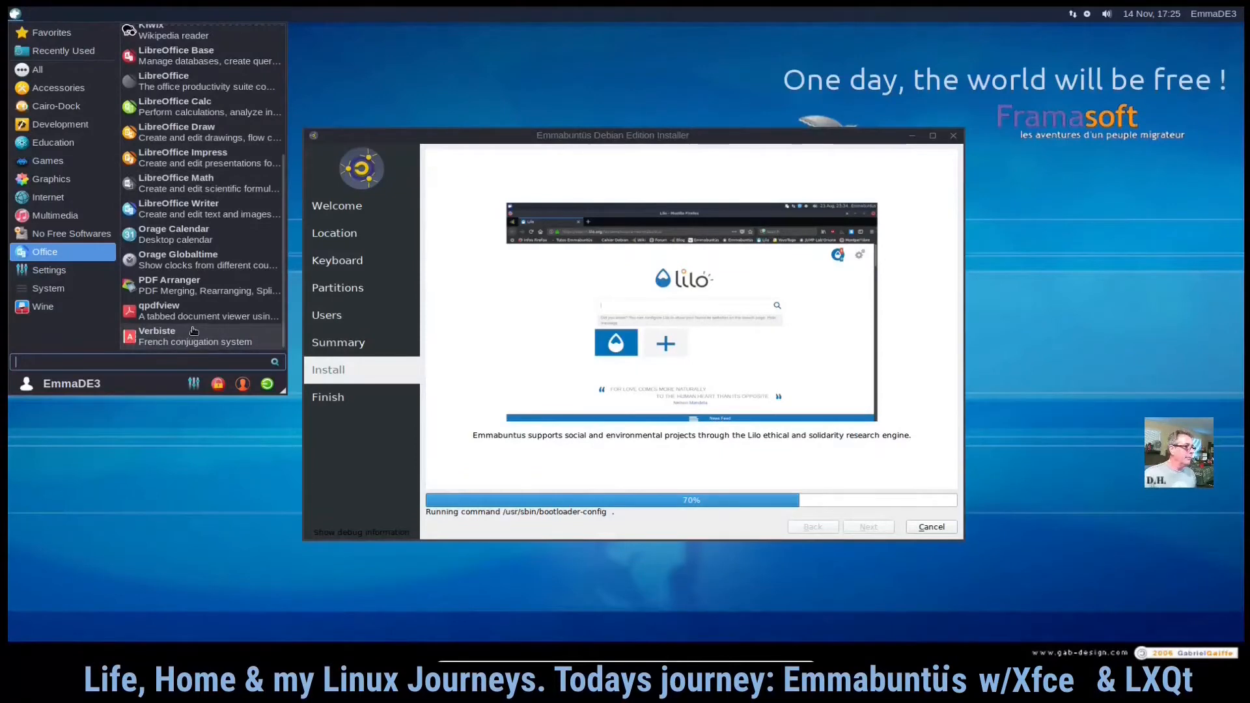
click(52, 277)
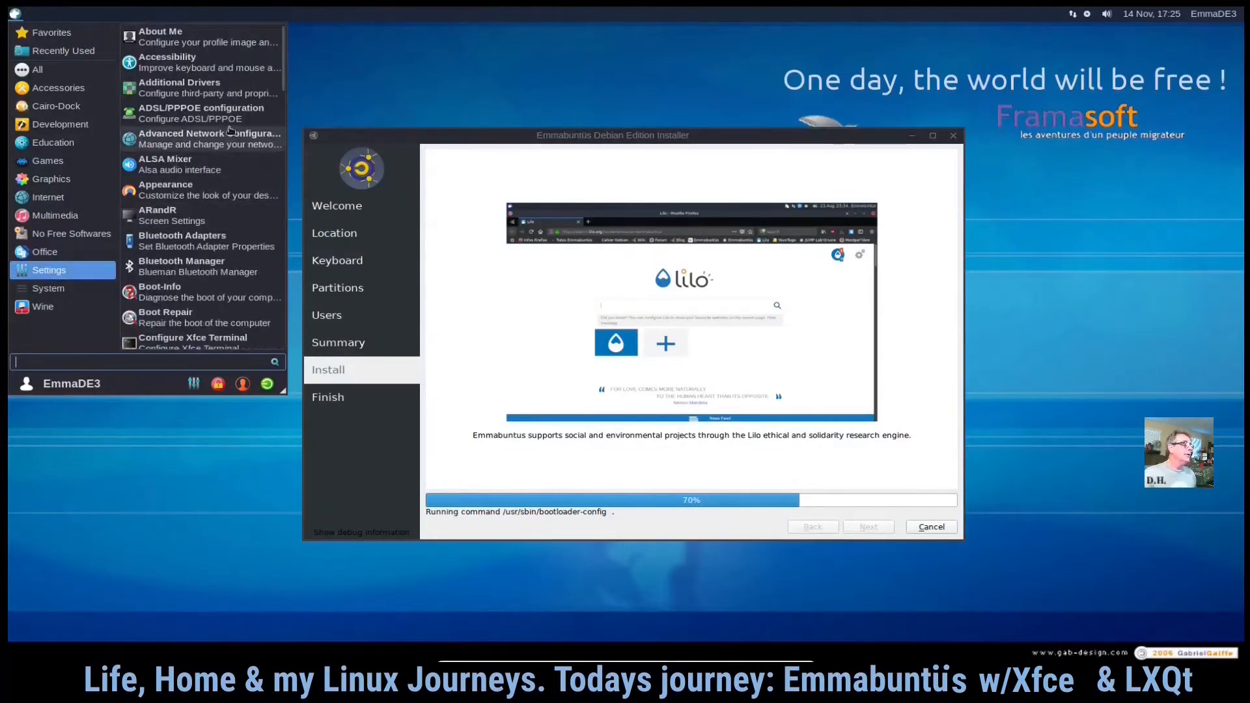
click(64, 291)
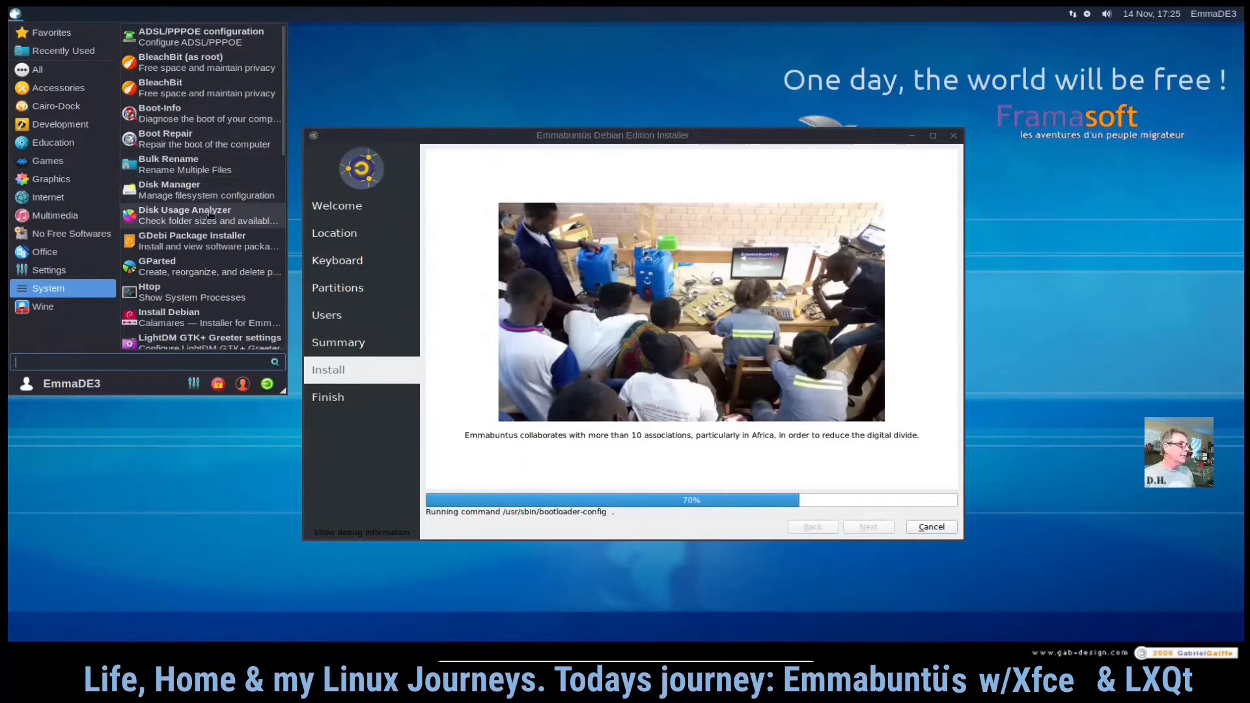
scroll(219, 218, down, 1)
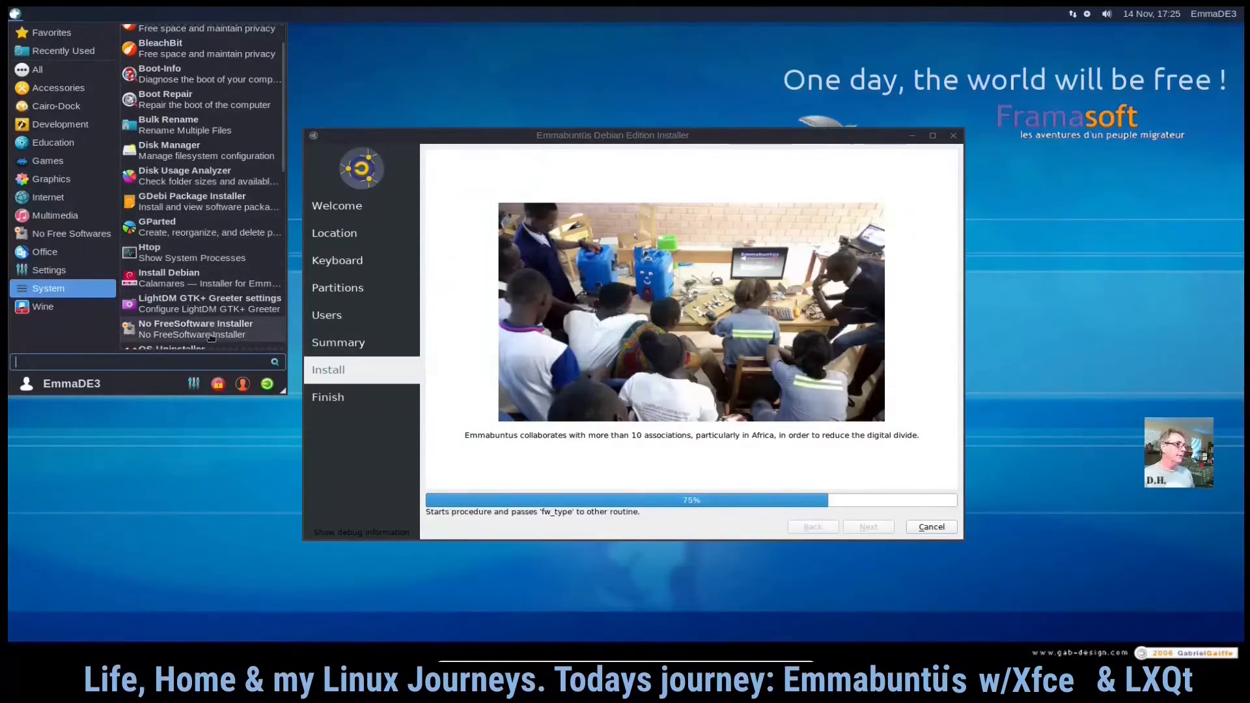
scroll(211, 337, down, 3)
scroll(206, 329, down, 1)
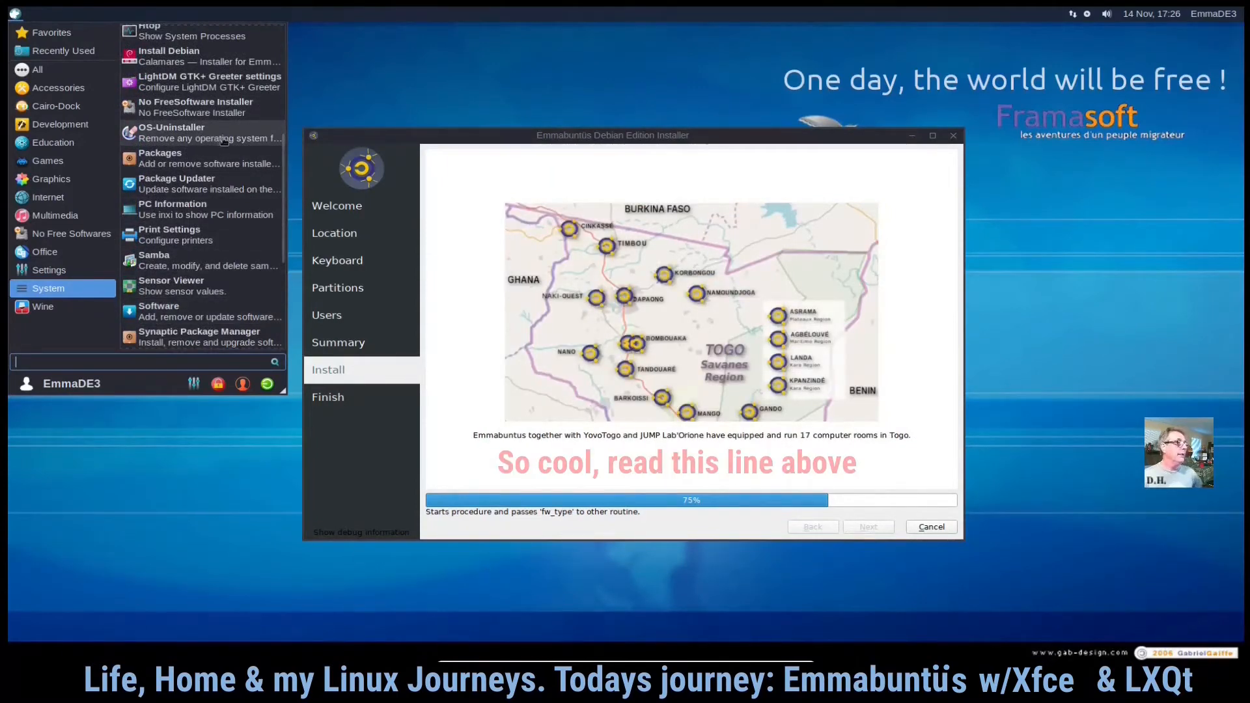
- Open the Packages manager from the System category, move its window aside, and close it
click(196, 161)
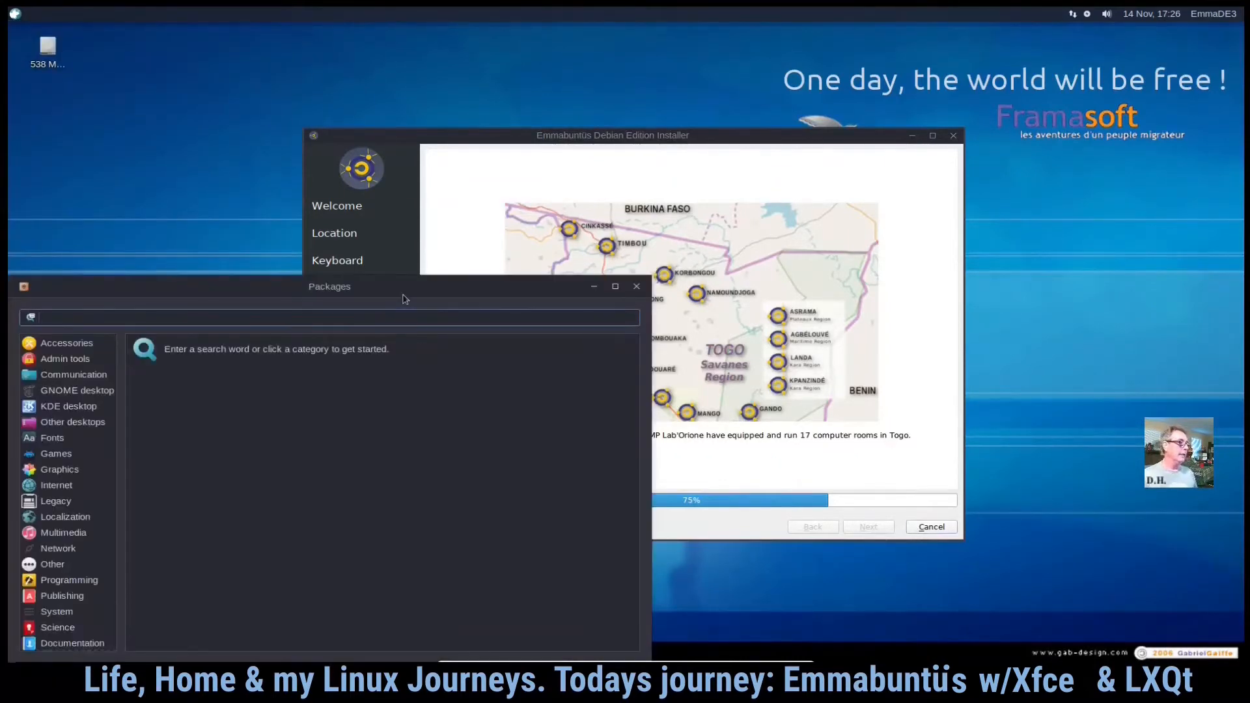
drag(404, 291, 794, 115)
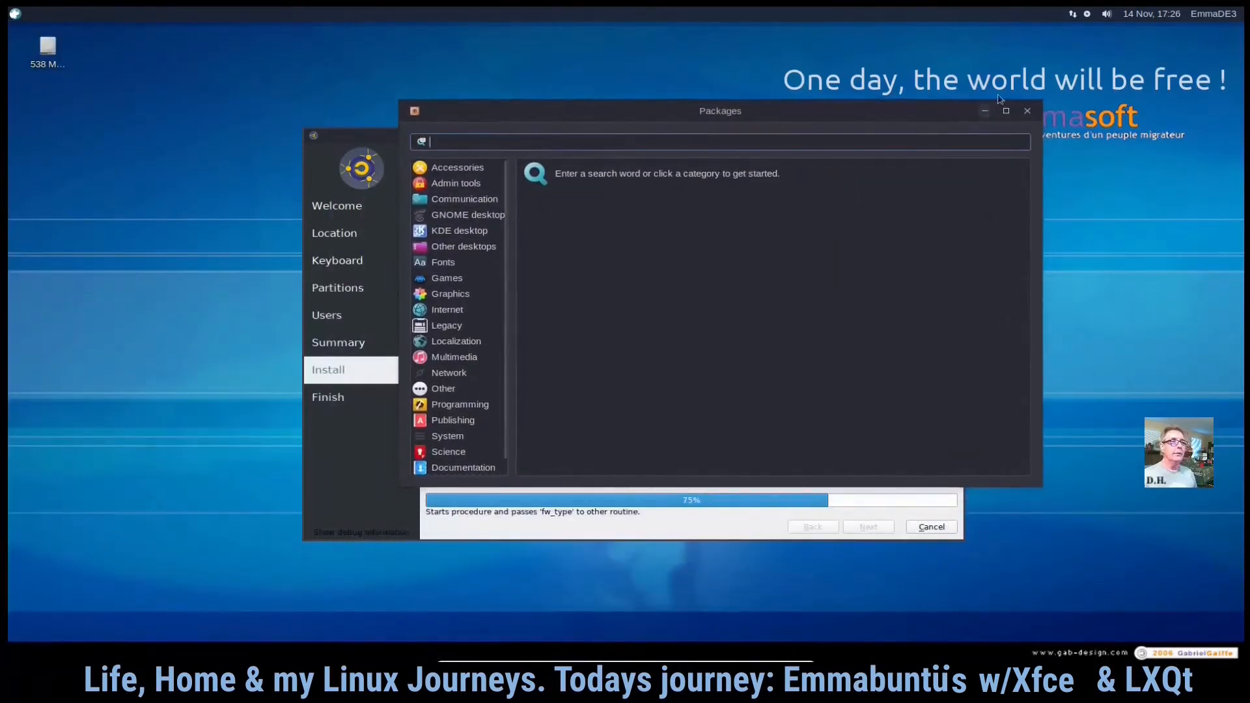
click(1028, 111)
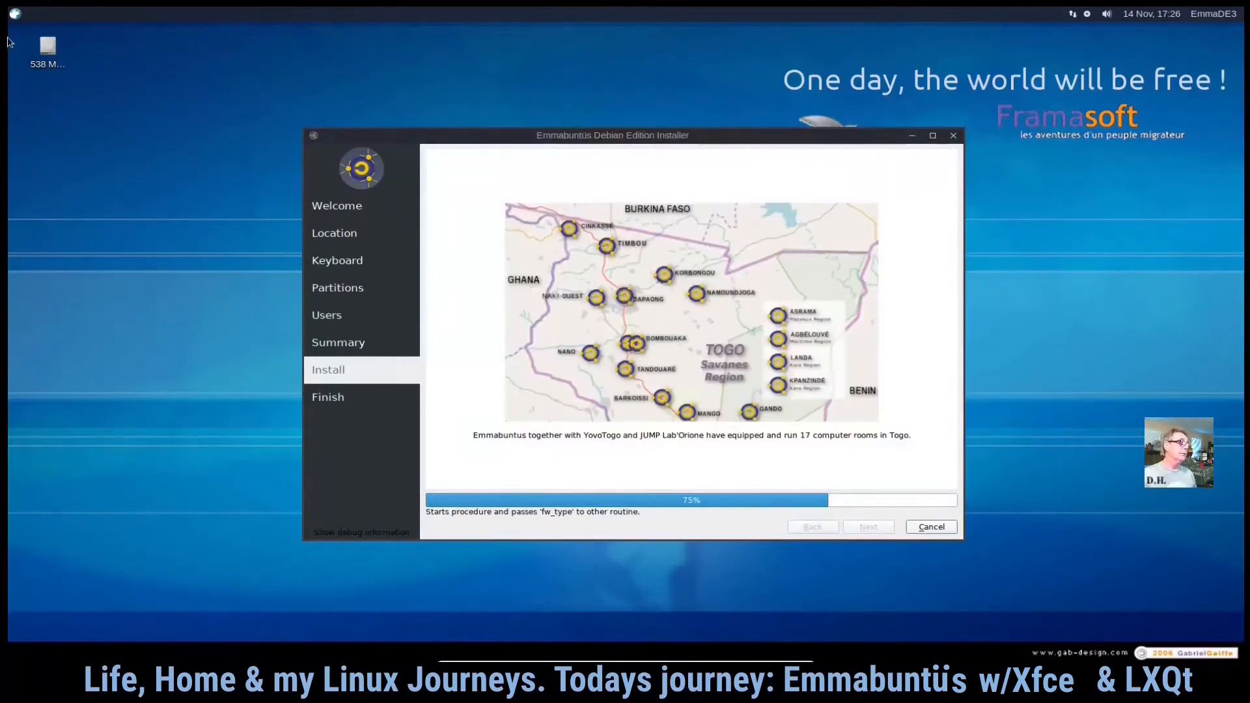
- Launch PC Information from the System category, browse its list of info tools, and exit it
click(19, 14)
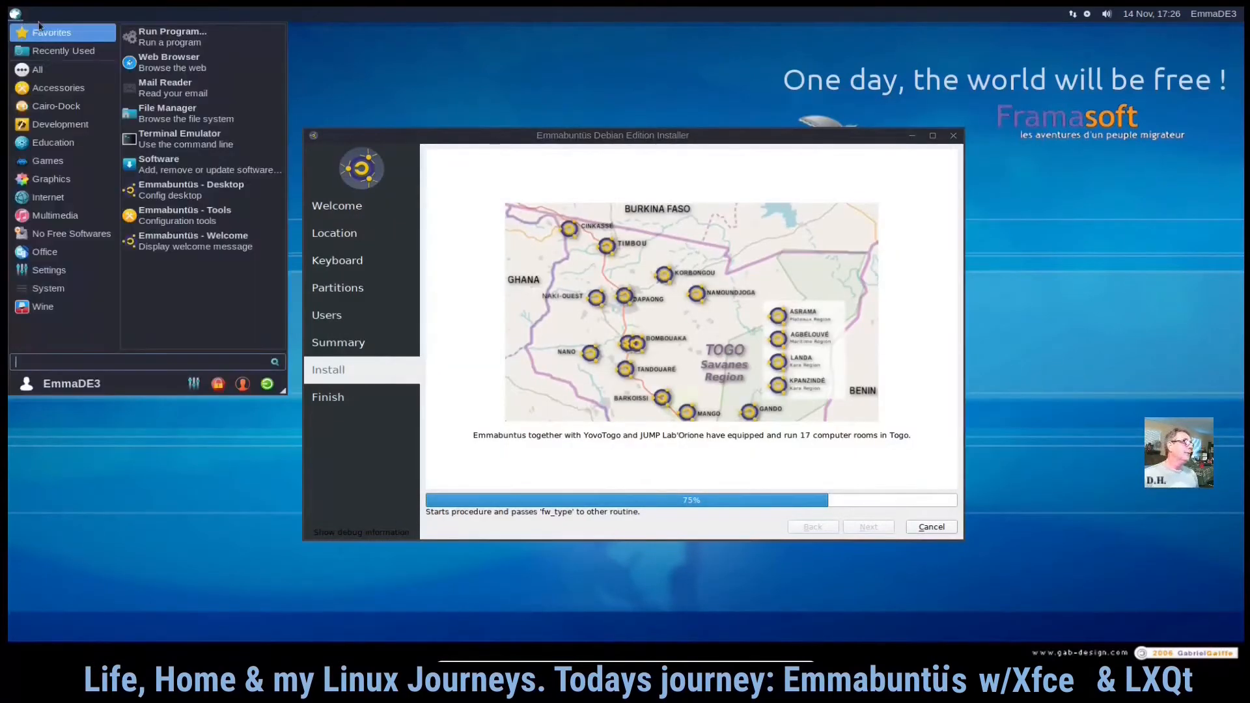
click(60, 295)
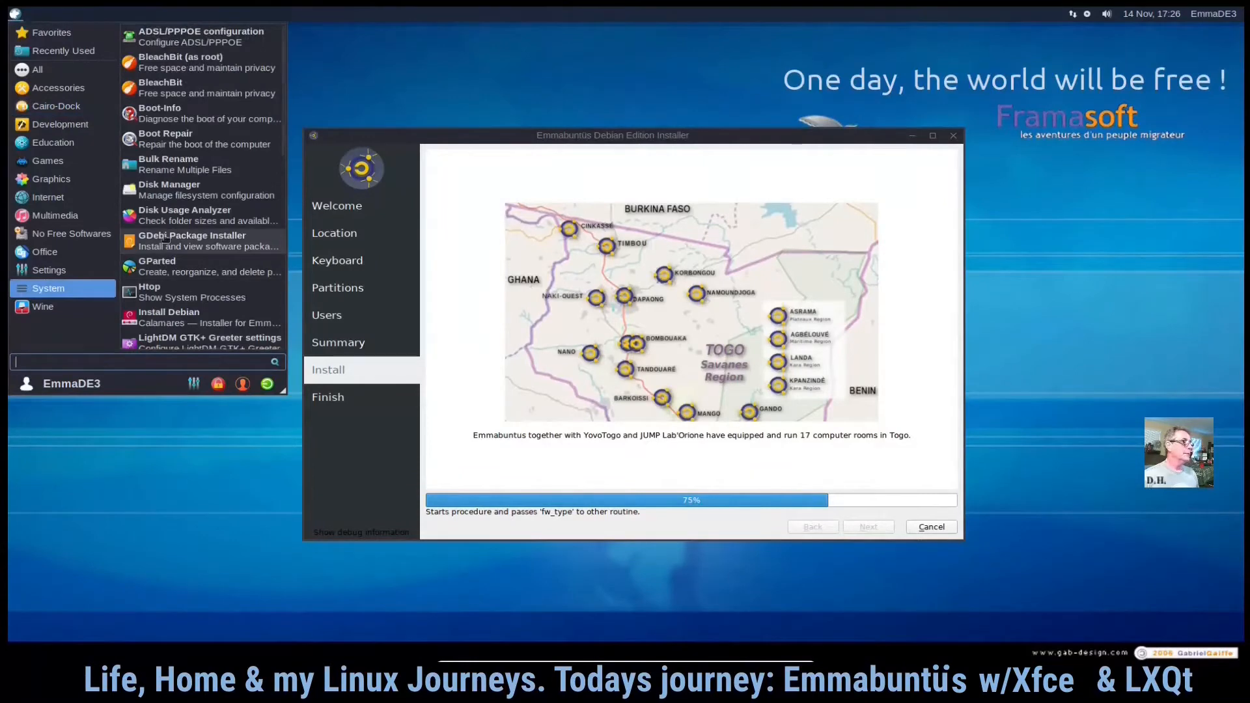
scroll(205, 233, down, 3)
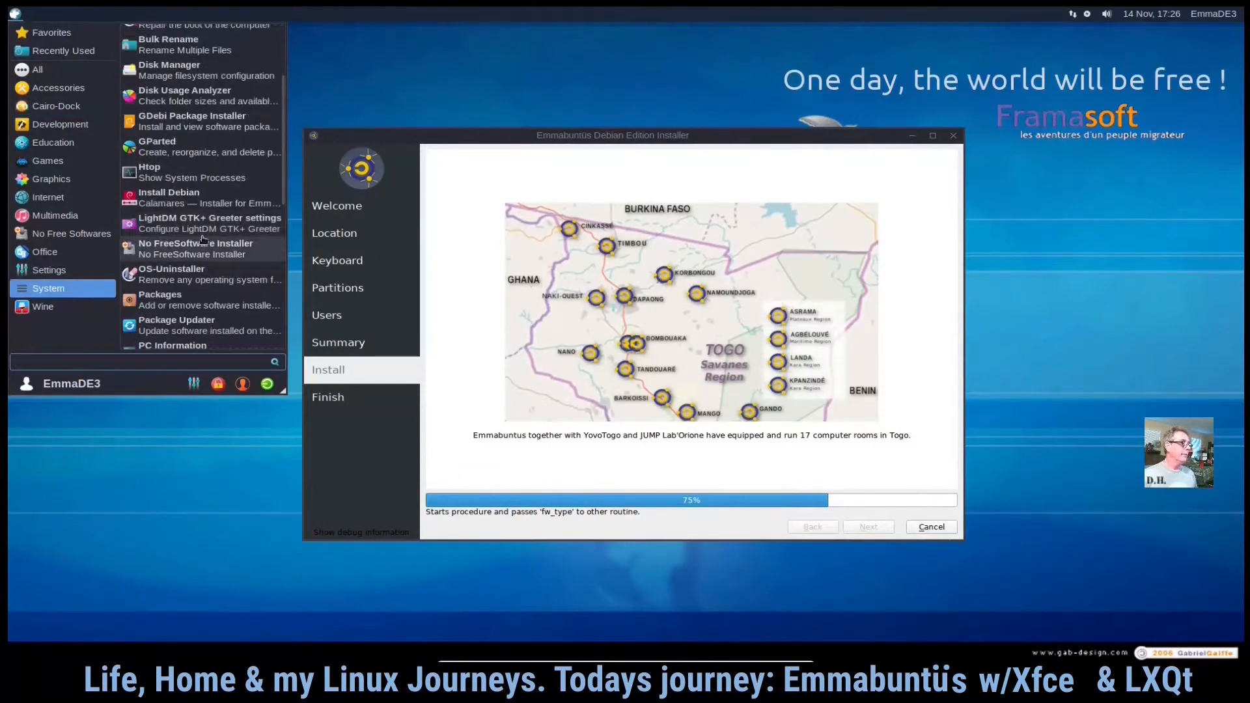
scroll(203, 239, down, 3)
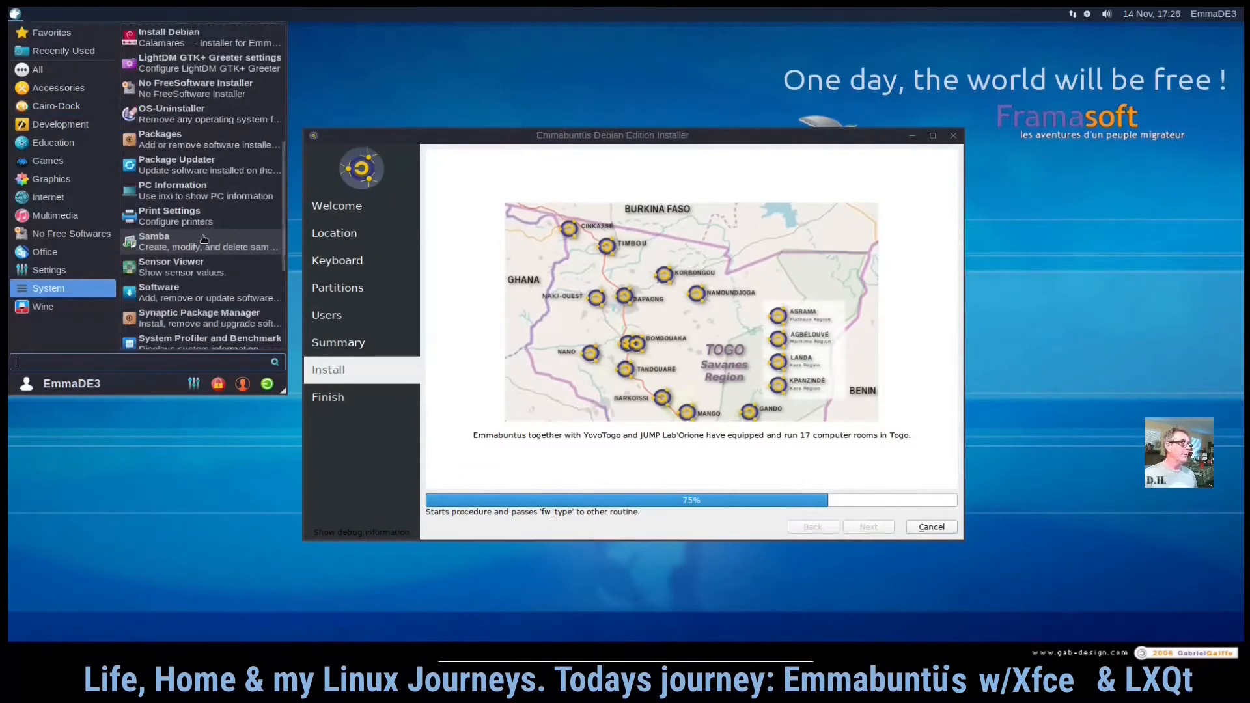
click(241, 193)
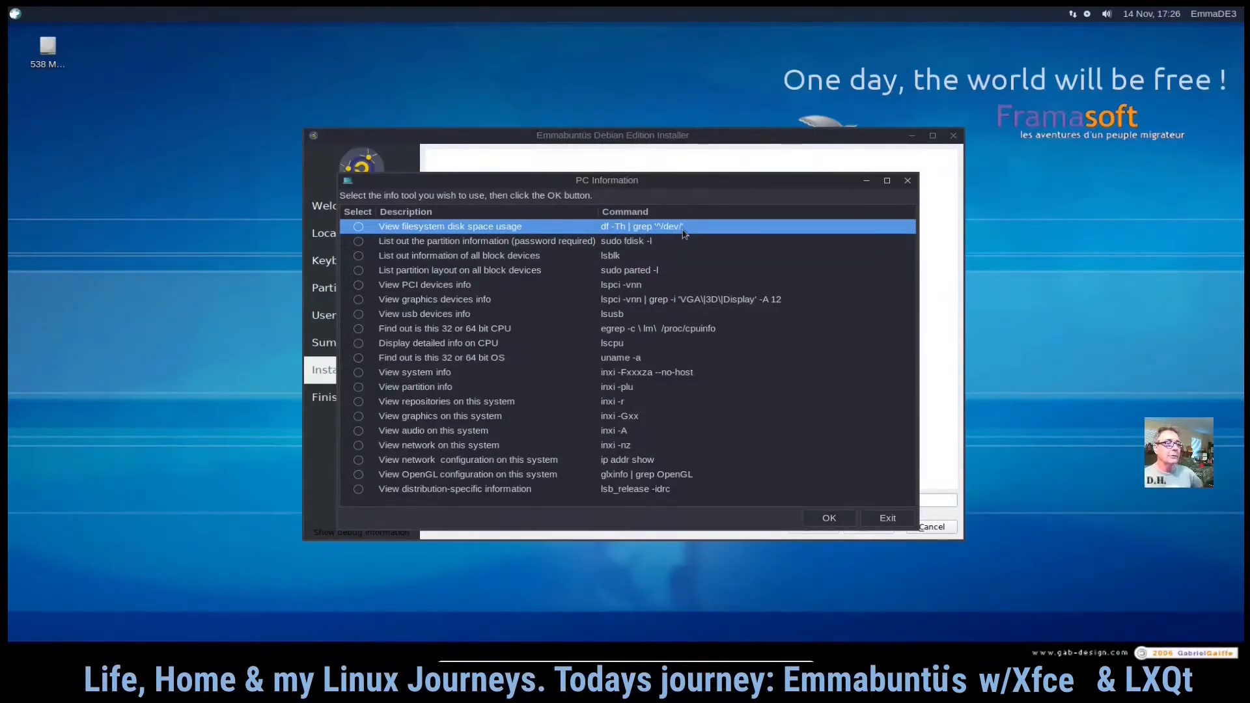
click(642, 246)
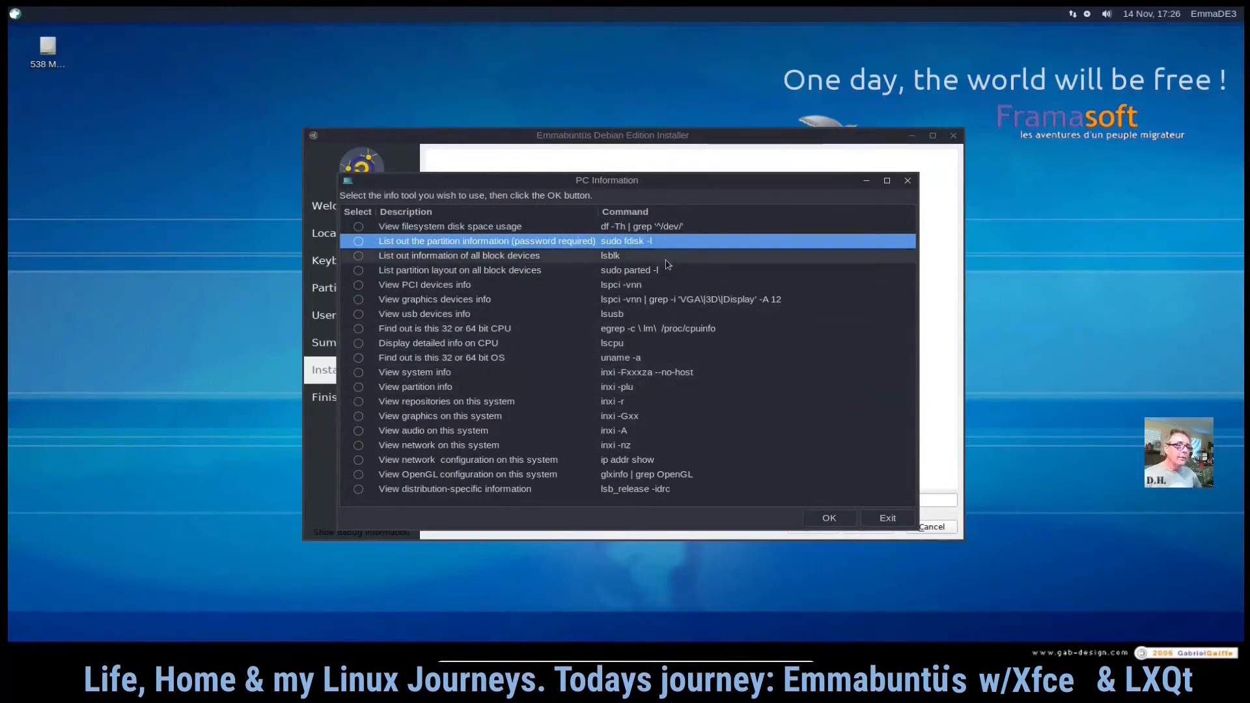
click(572, 284)
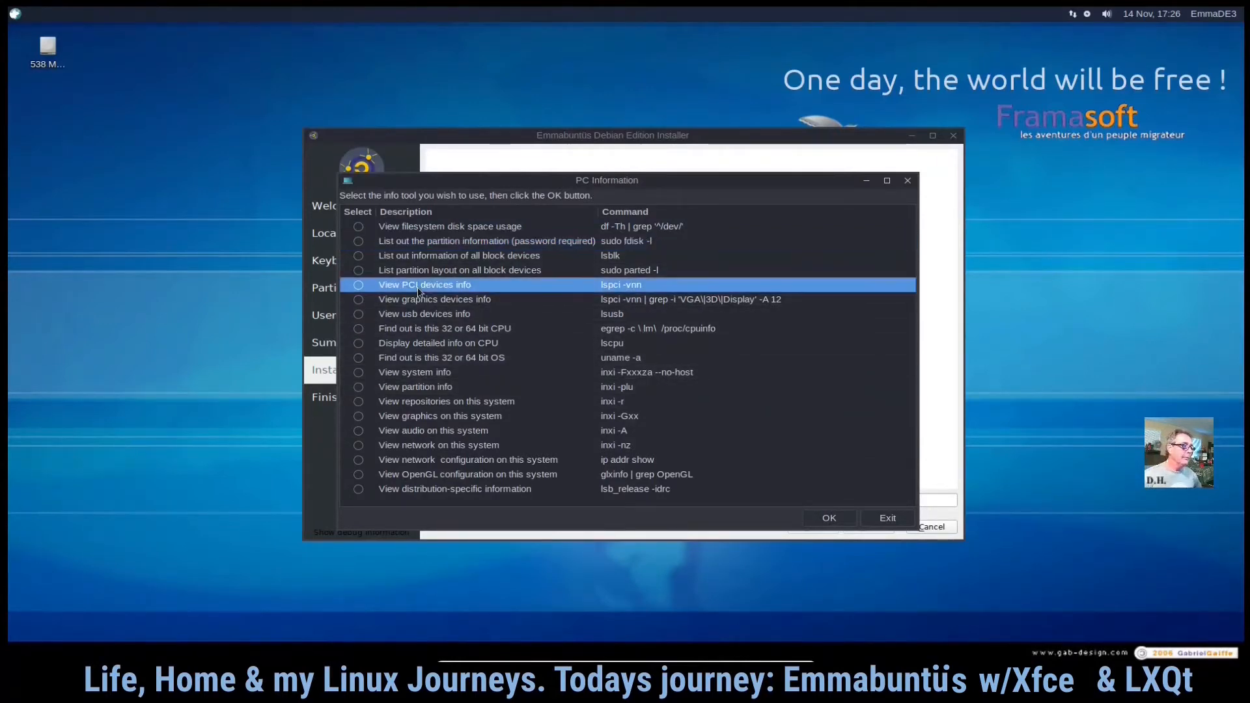
click(415, 372)
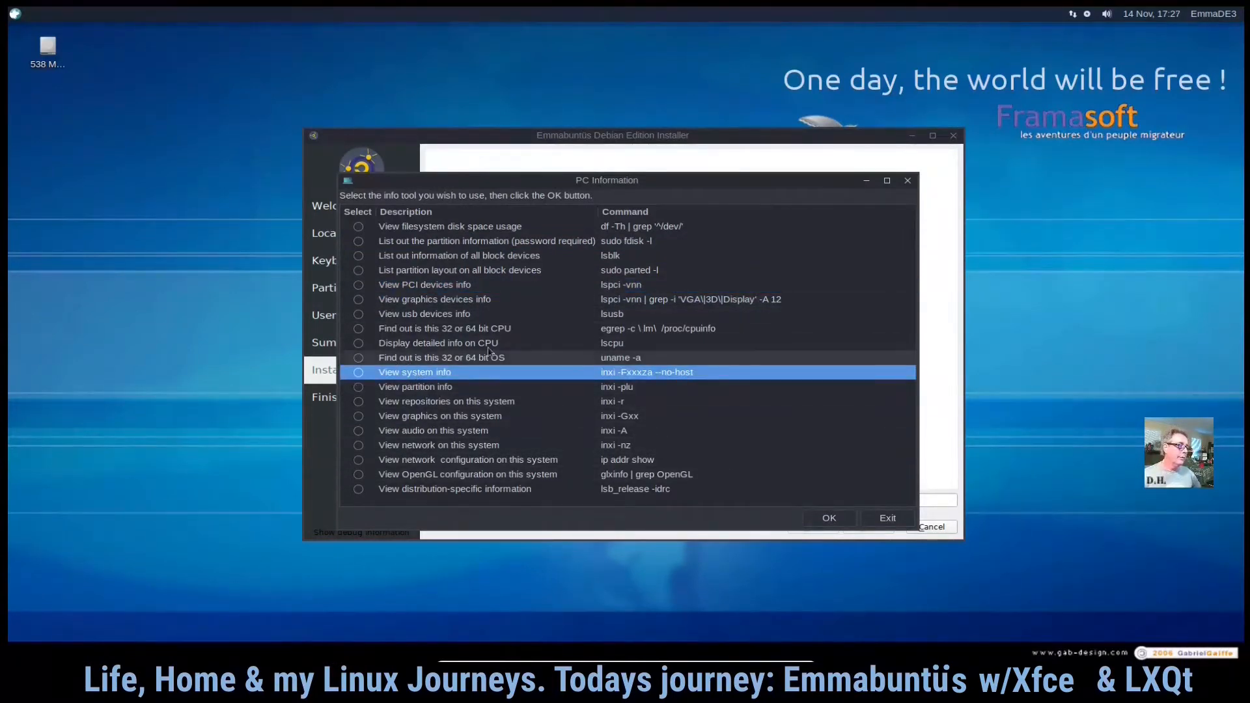
click(887, 519)
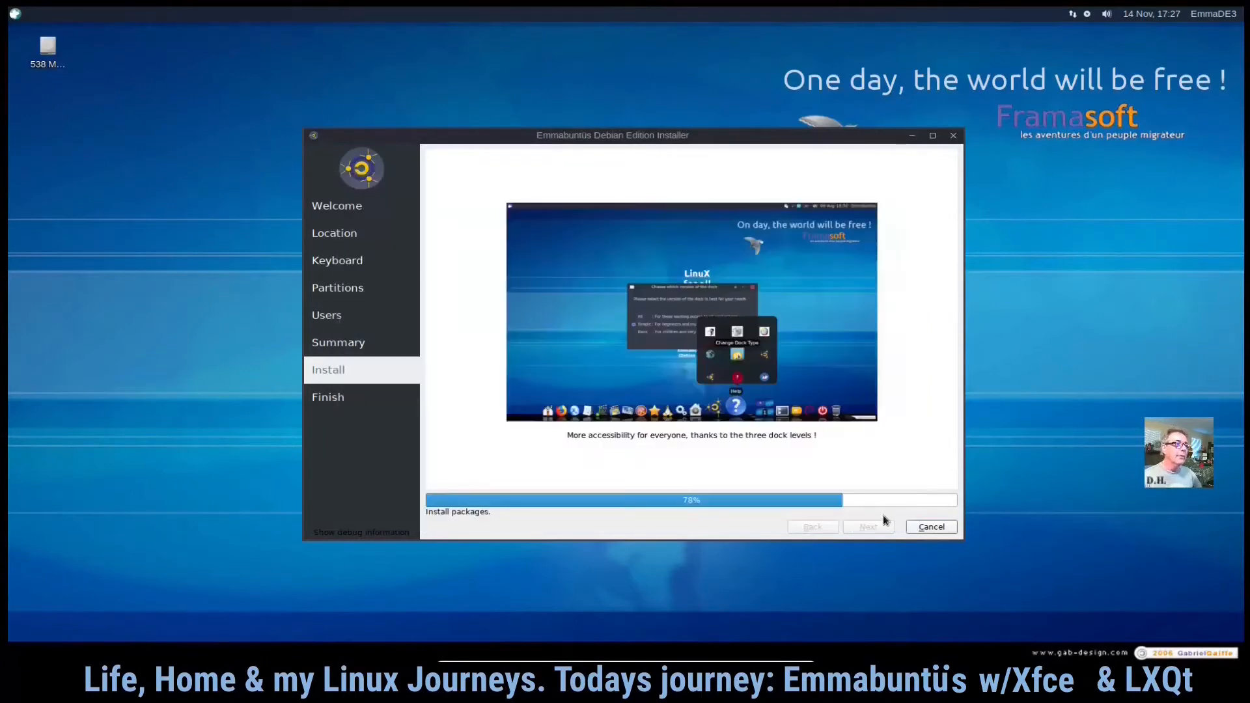
- Launch System Profiler and Benchmark from the System category, view its computer summary, and close it
click(14, 14)
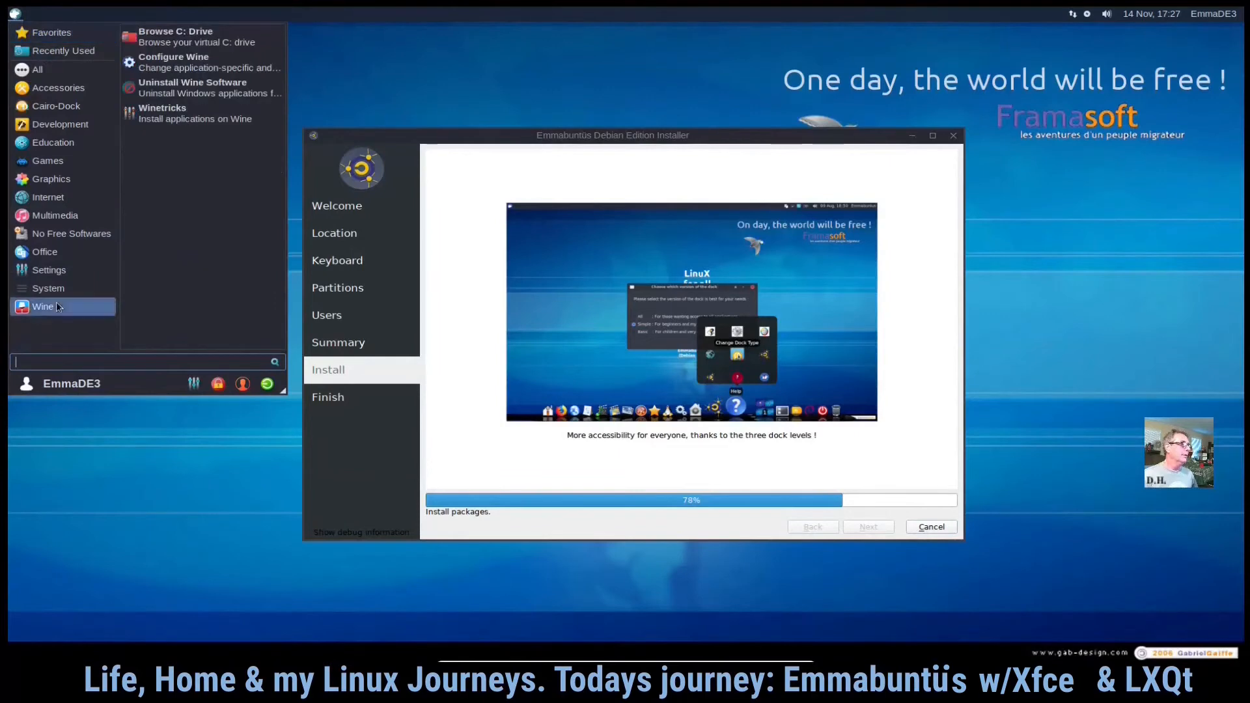
mouse_move(54, 297)
scroll(205, 203, down, 5)
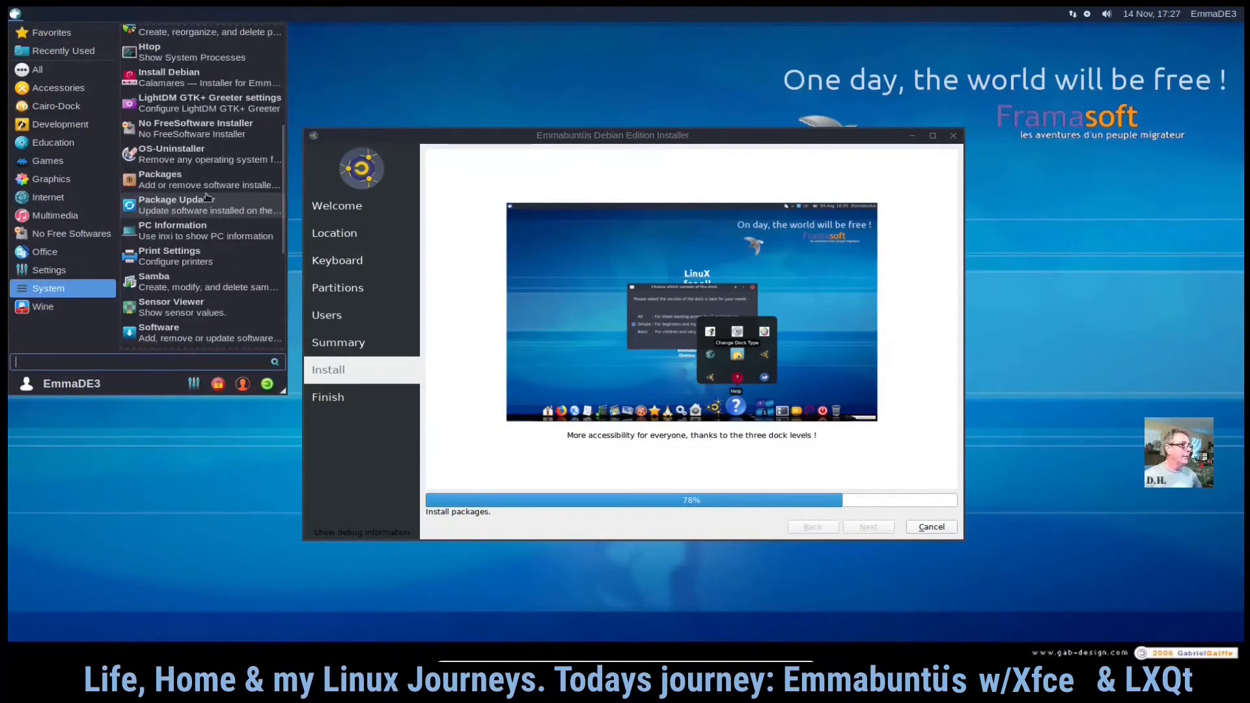
scroll(209, 192, down, 2)
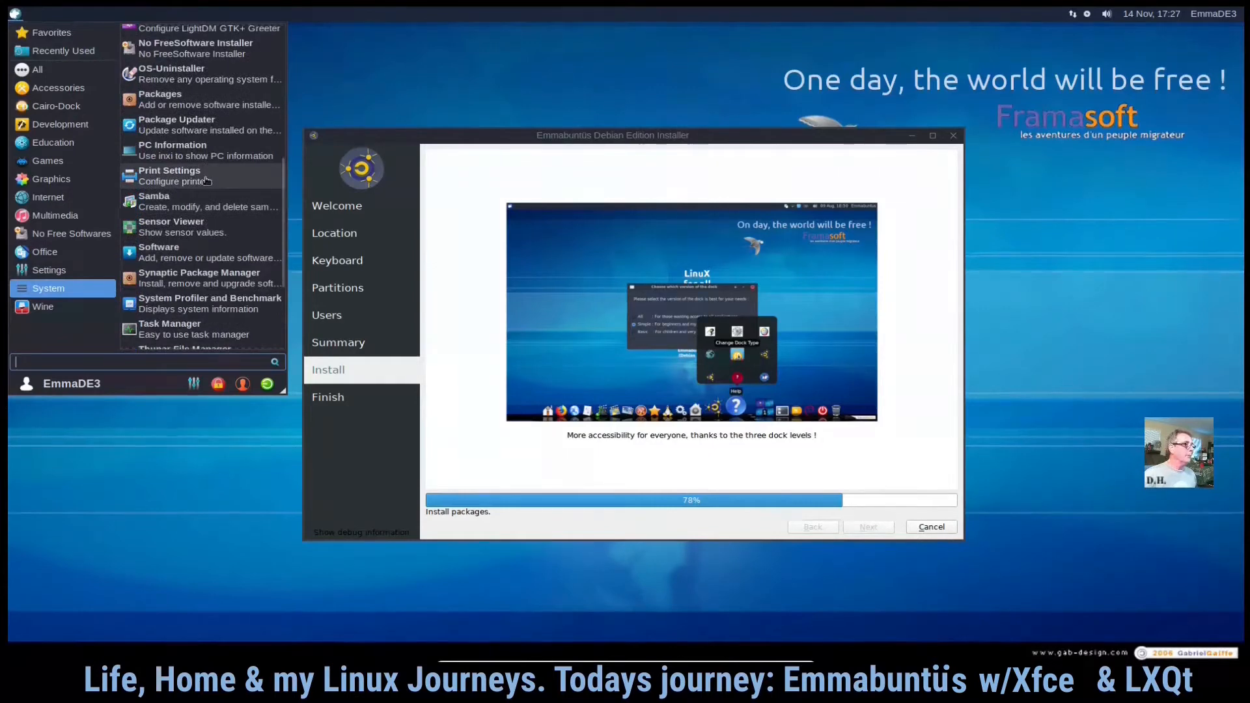
scroll(207, 180, down, 1)
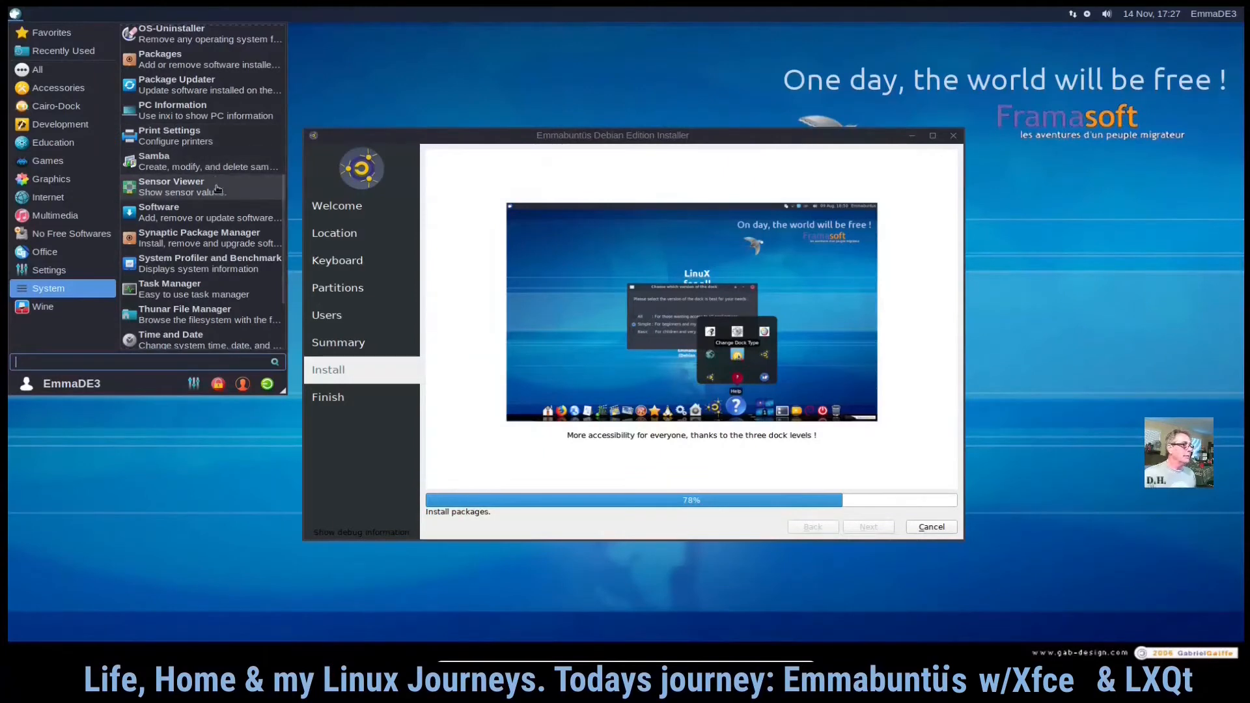
scroll(224, 213, down, 3)
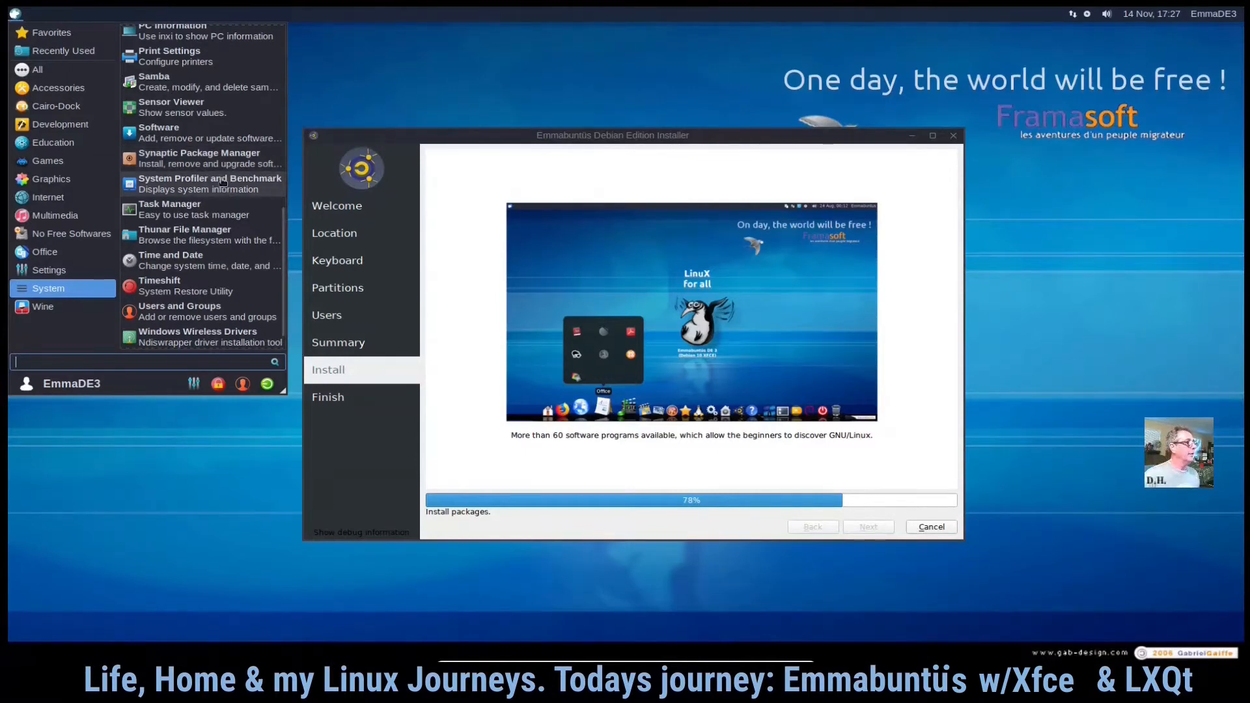
click(222, 183)
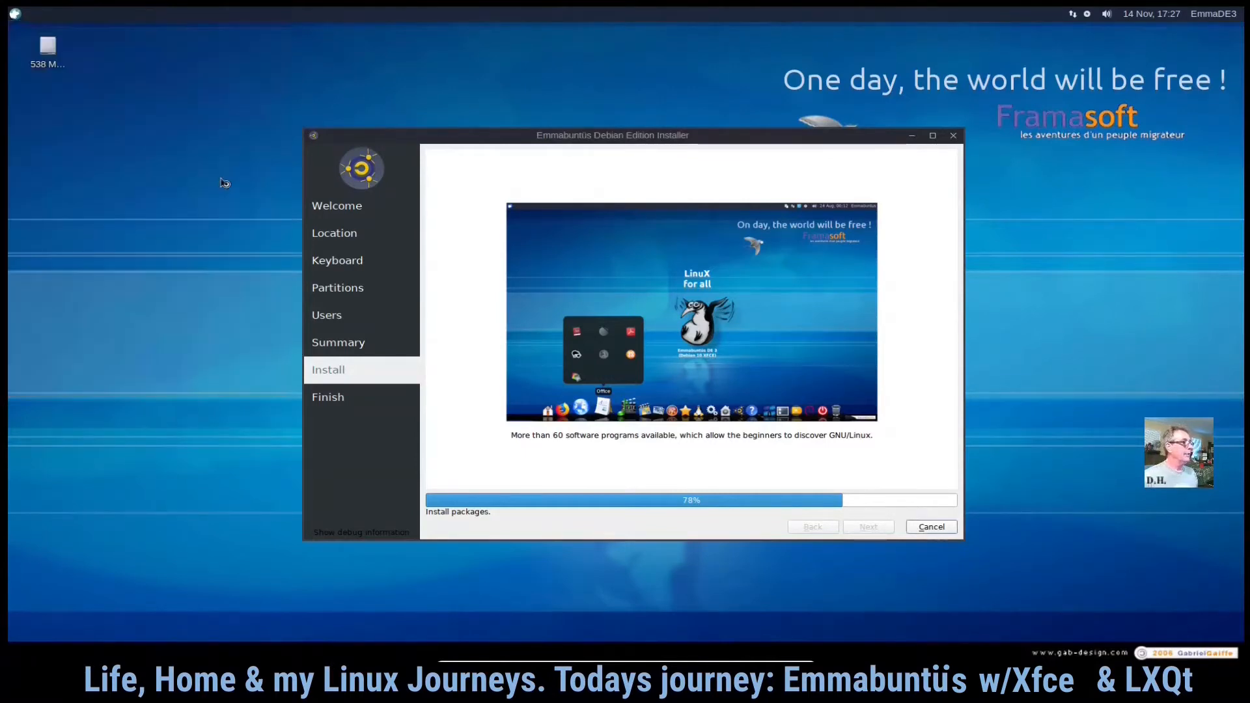
drag(268, 292, 613, 98)
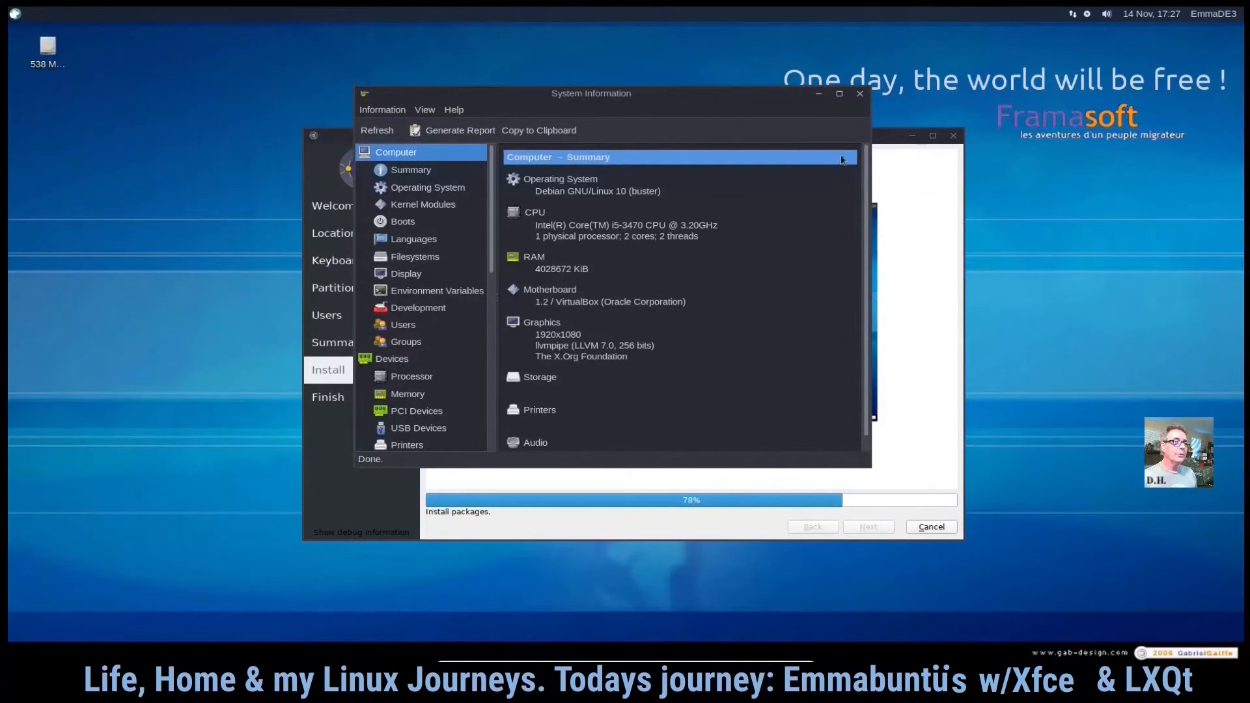
click(860, 94)
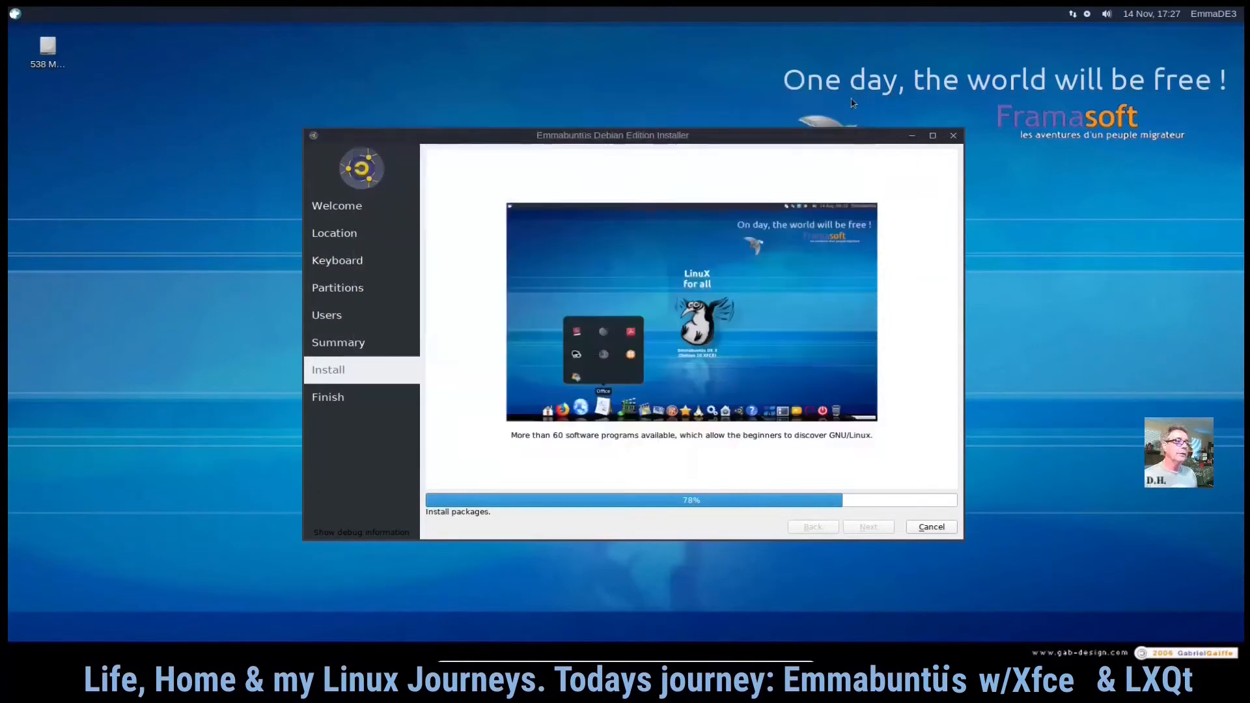
- Open Users and Groups from the System category, view the account settings, and close it
click(14, 13)
click(49, 287)
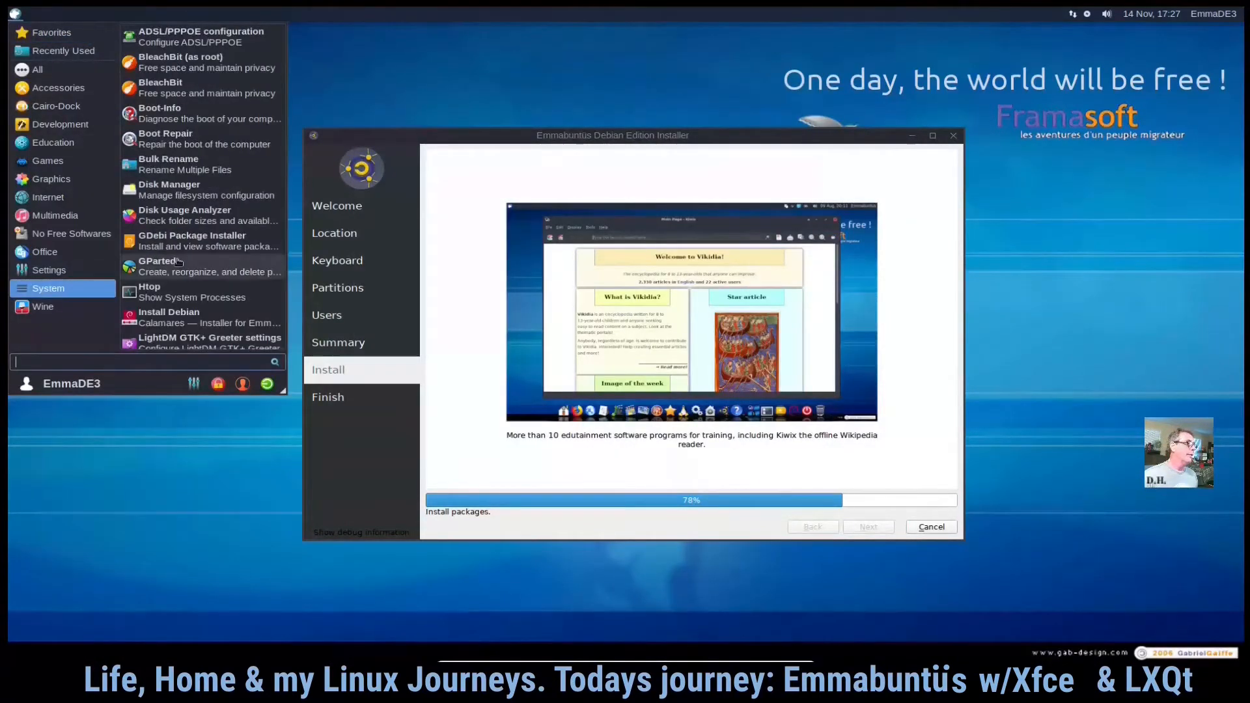
scroll(212, 202, down, 3)
scroll(212, 202, down, 5)
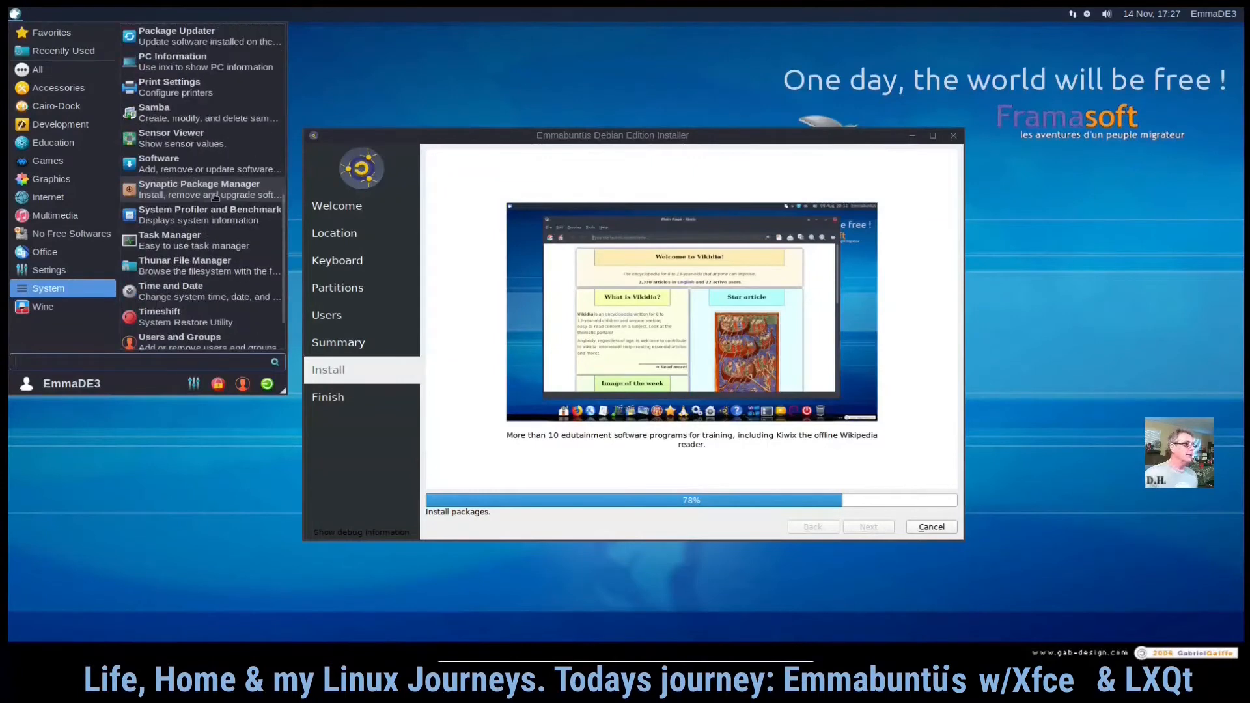
scroll(212, 198, down, 2)
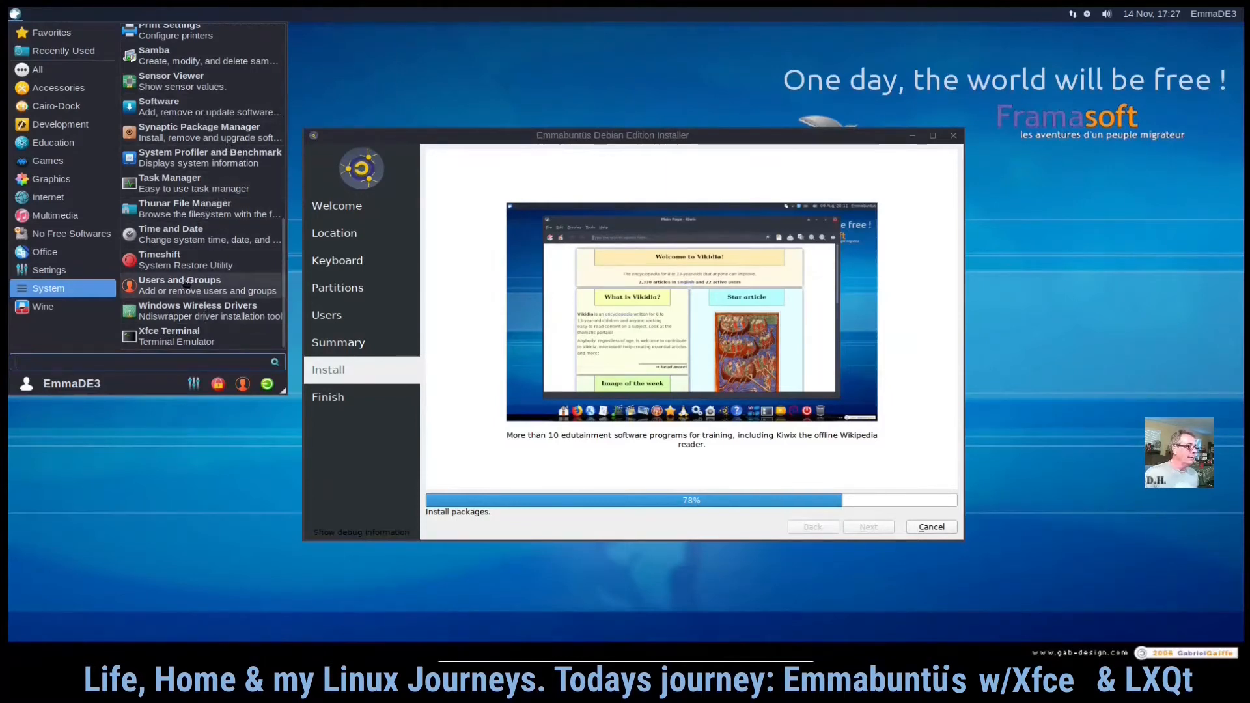
click(242, 293)
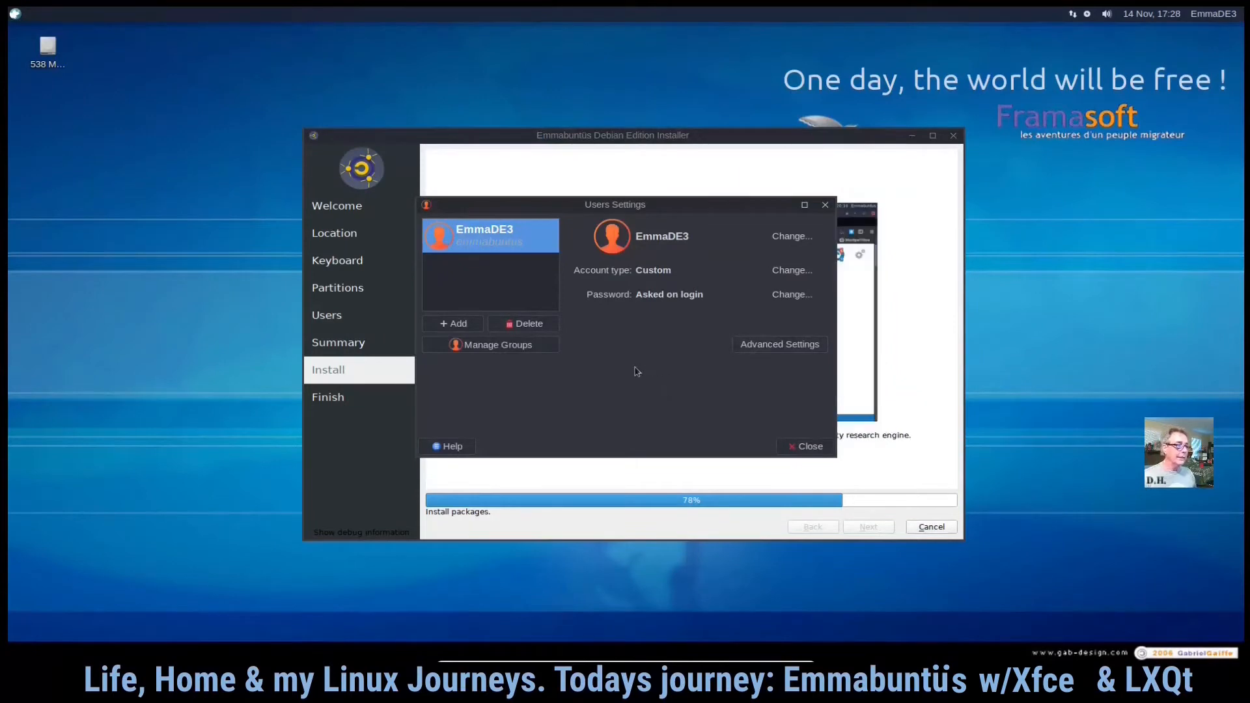
click(824, 206)
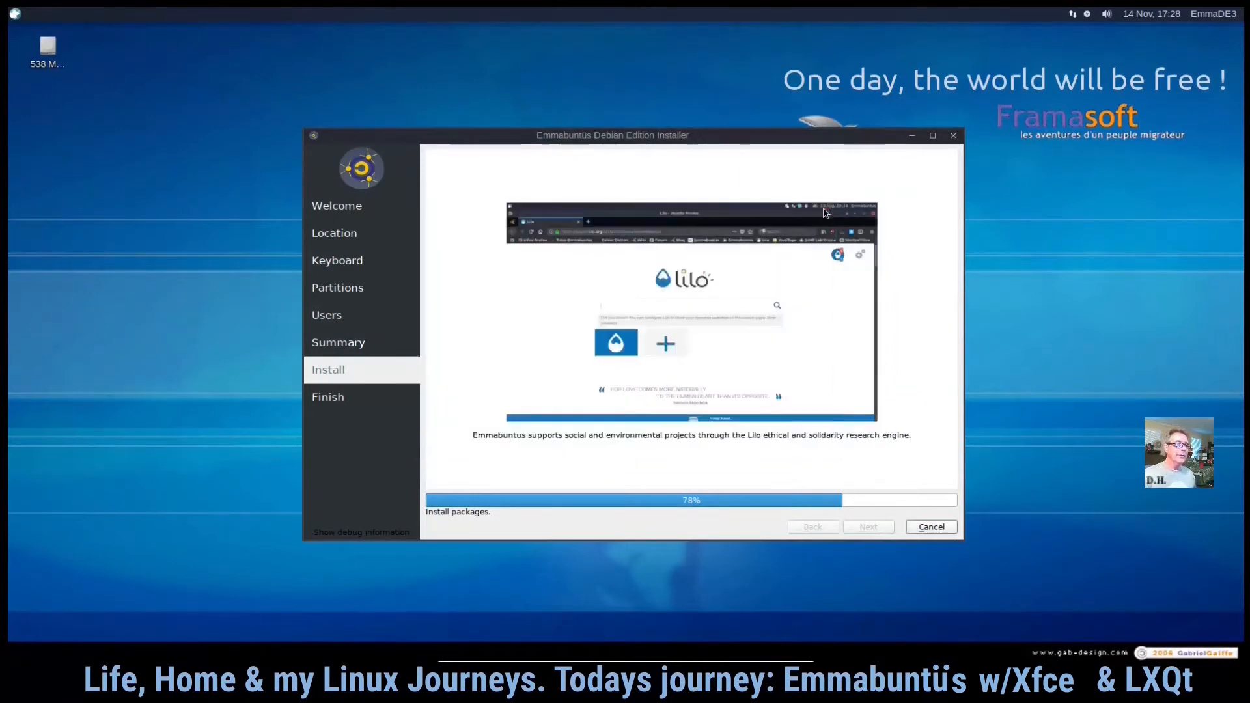
- Move the installer window and leave the virtual machine's full-screen mode
drag(762, 140, 881, 113)
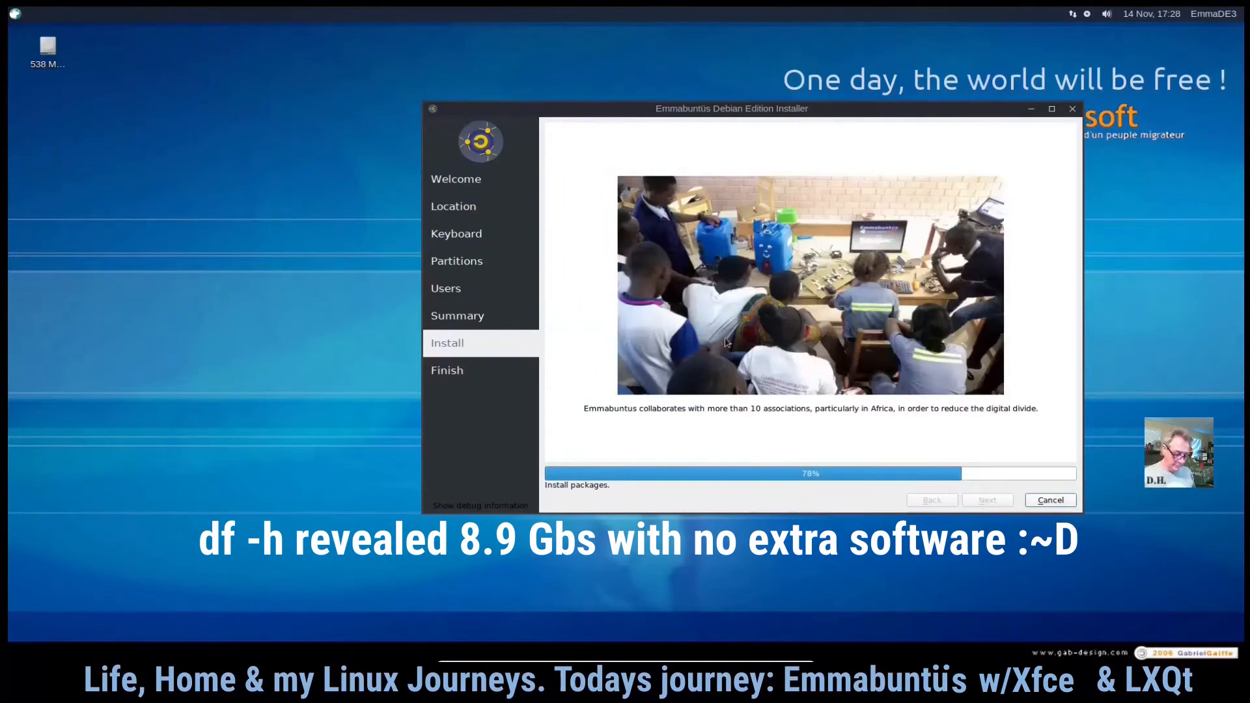
key(ctrl+f)
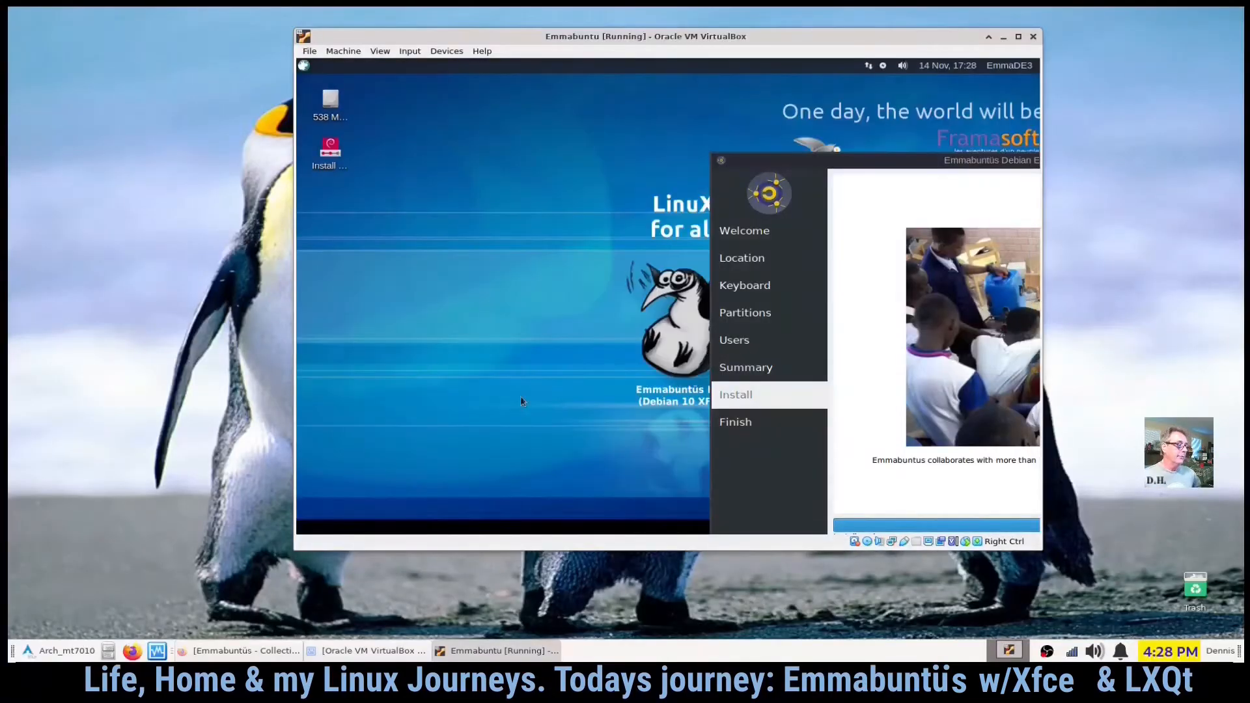
- Switch to Firefox and scroll through the emmabuntus.org home page
click(261, 654)
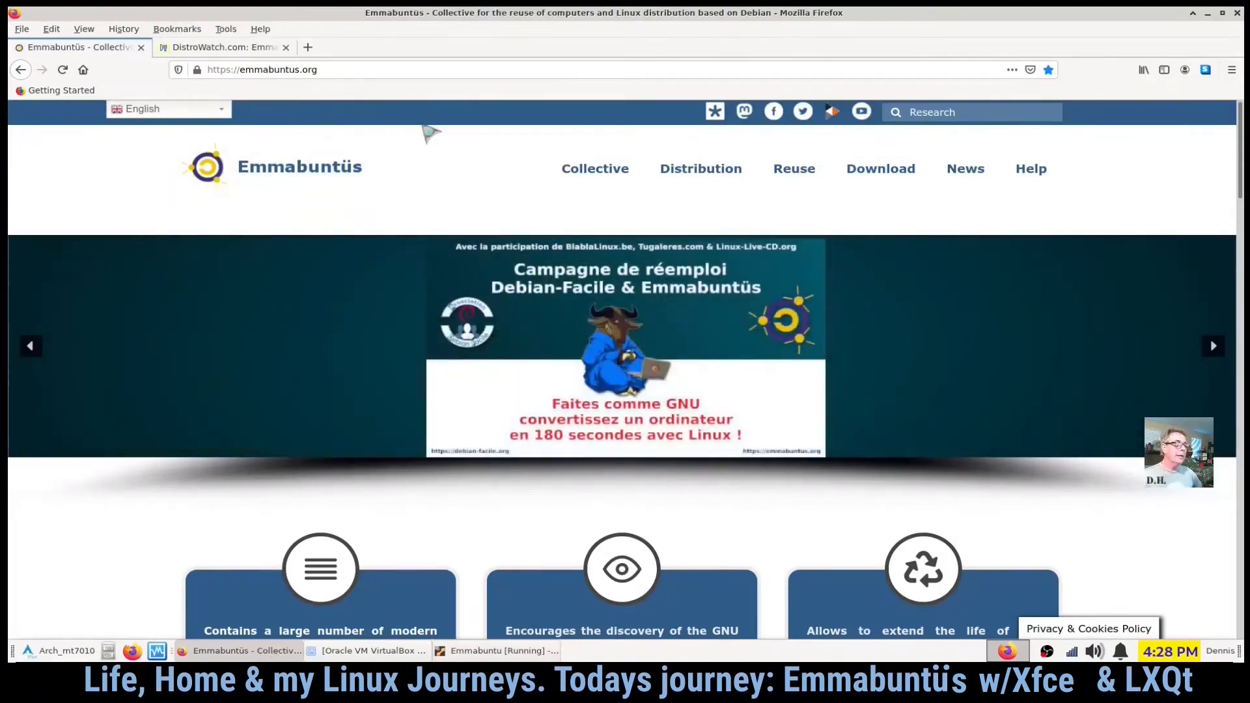
scroll(284, 276, down, 2)
scroll(284, 276, down, 5)
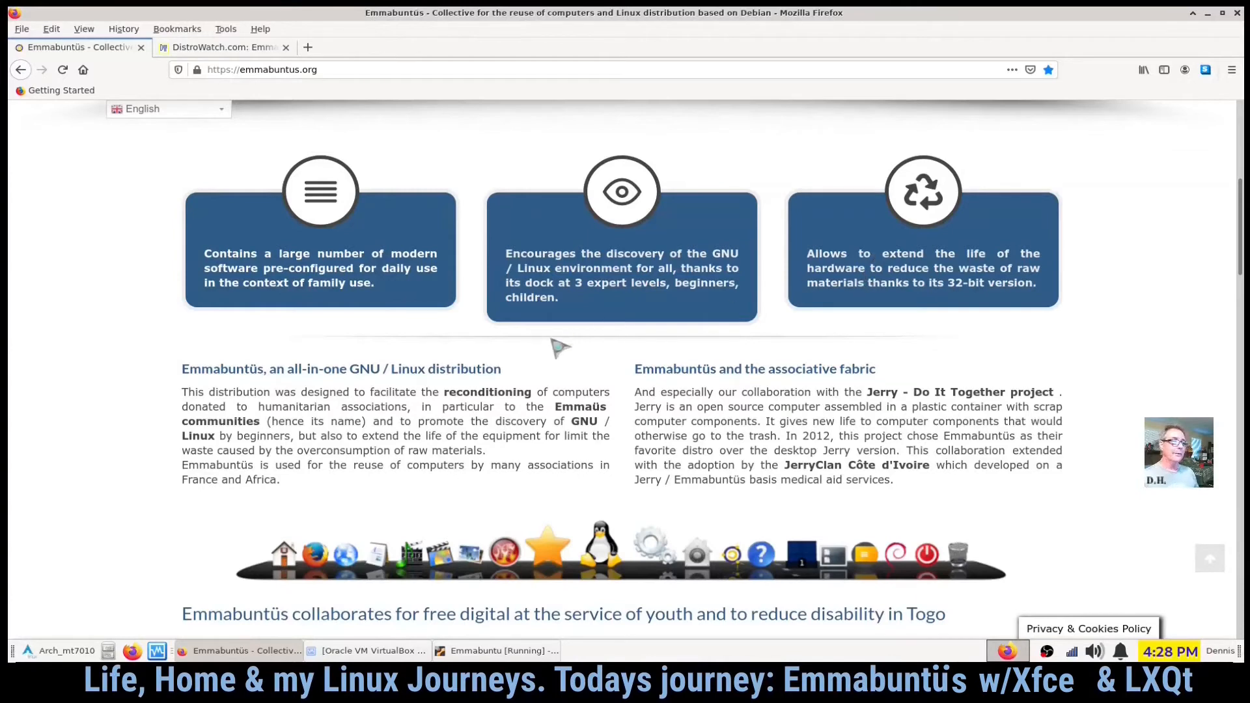
scroll(564, 343, down, 5)
scroll(563, 344, down, 7)
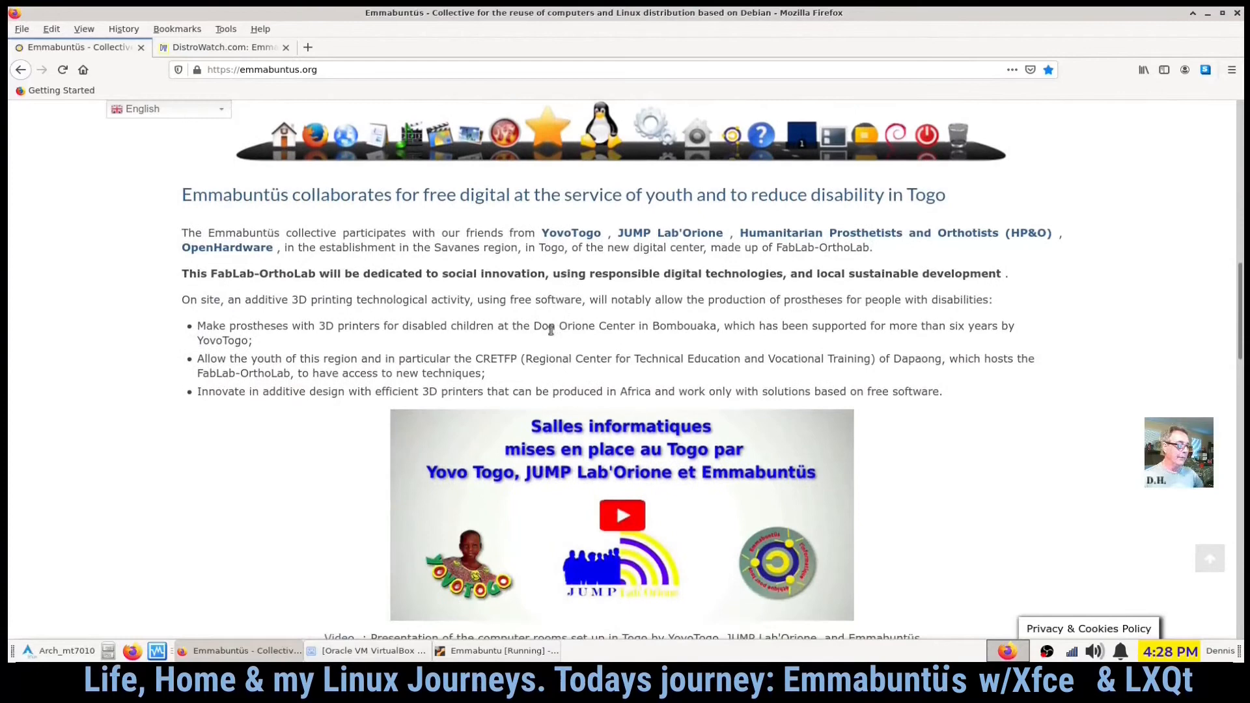
- Read the home page's sections on the Togo FabLab, the computer reuse campaign and the Lilo search engine
scroll(553, 335, down, 1)
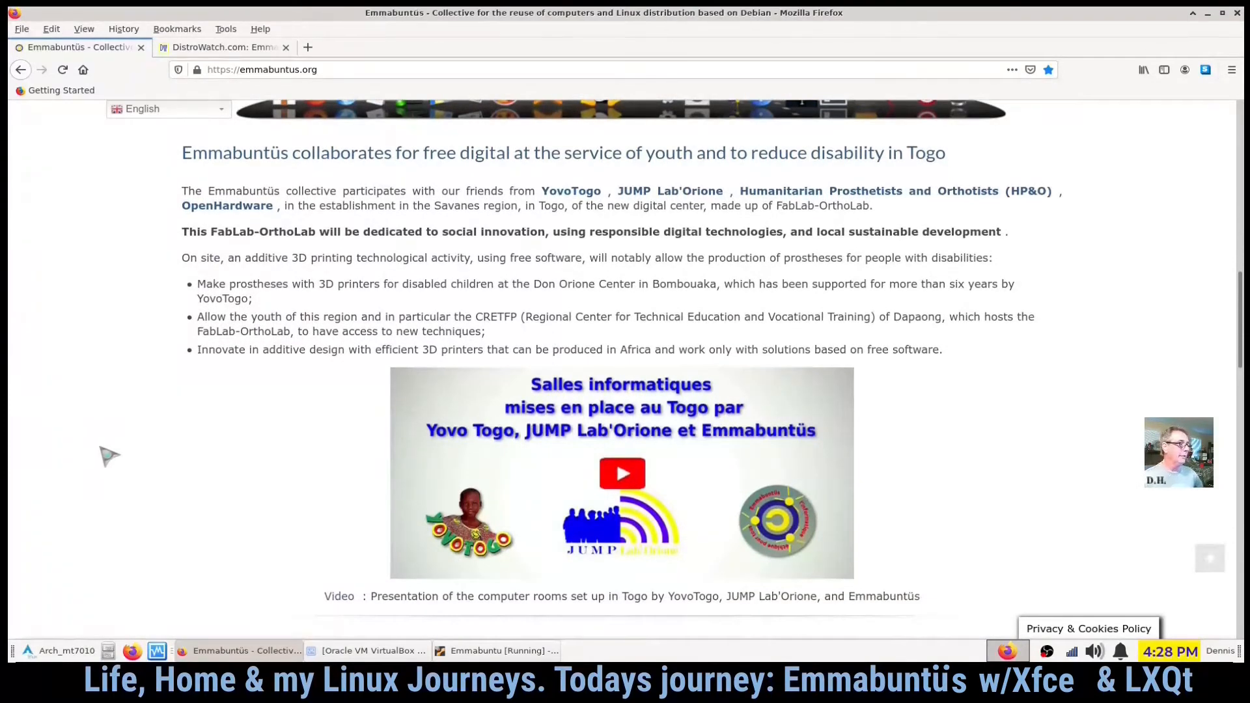
scroll(121, 451, down, 2)
scroll(121, 450, down, 2)
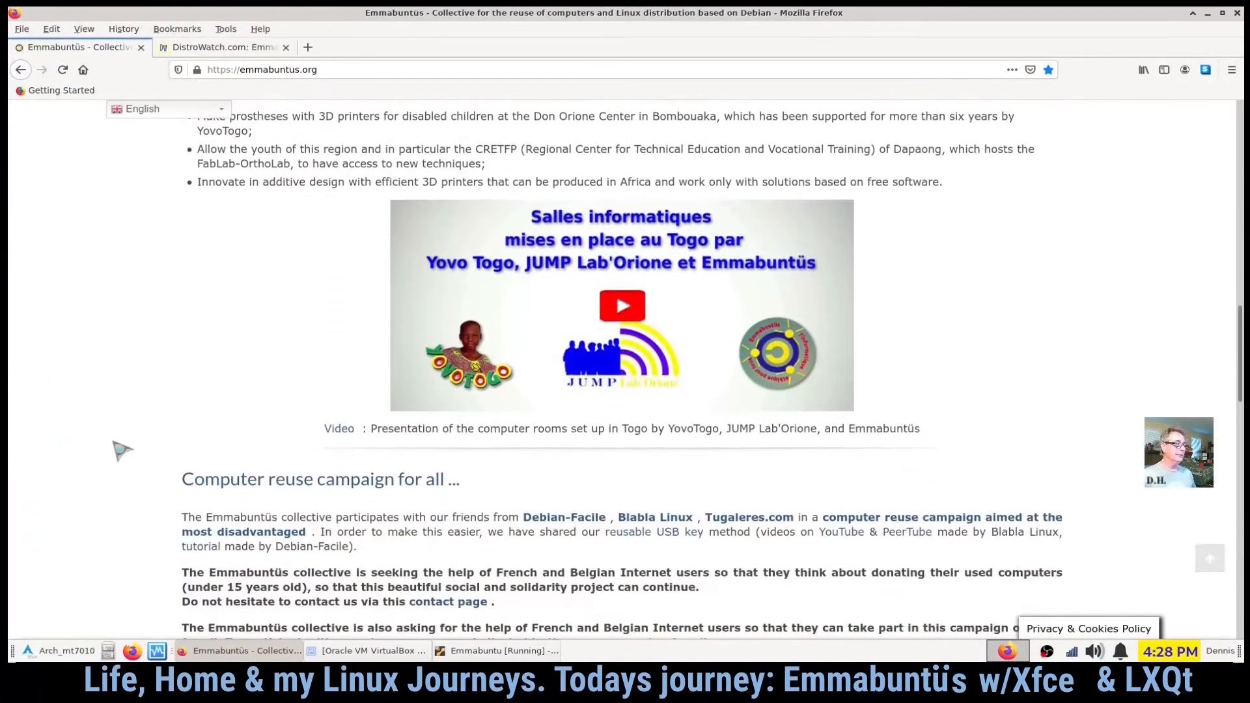
scroll(121, 451, down, 8)
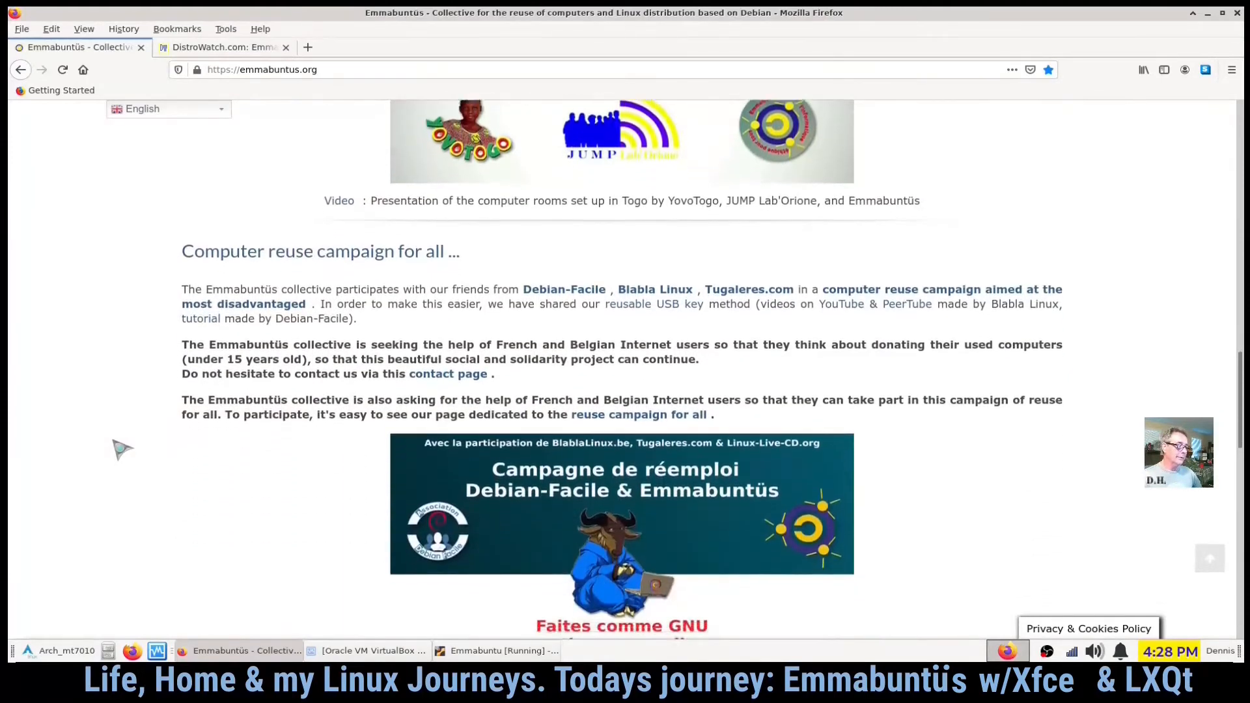
scroll(117, 449, down, 10)
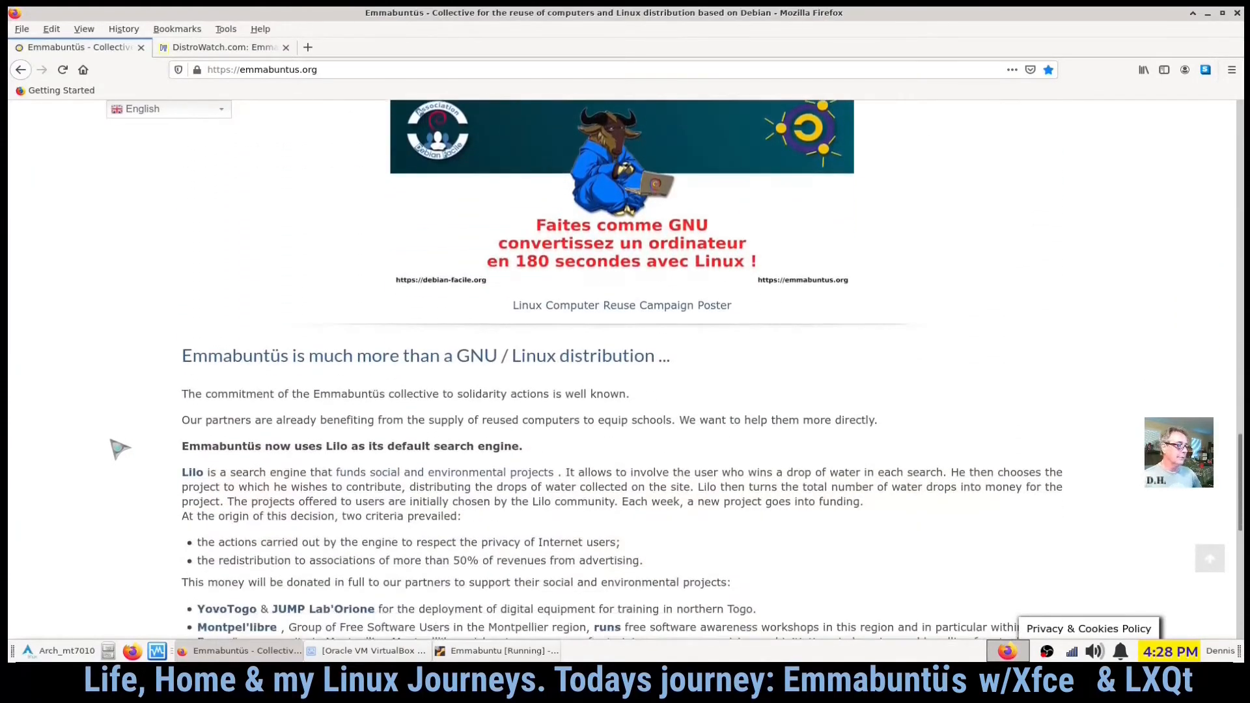
scroll(104, 456, down, 9)
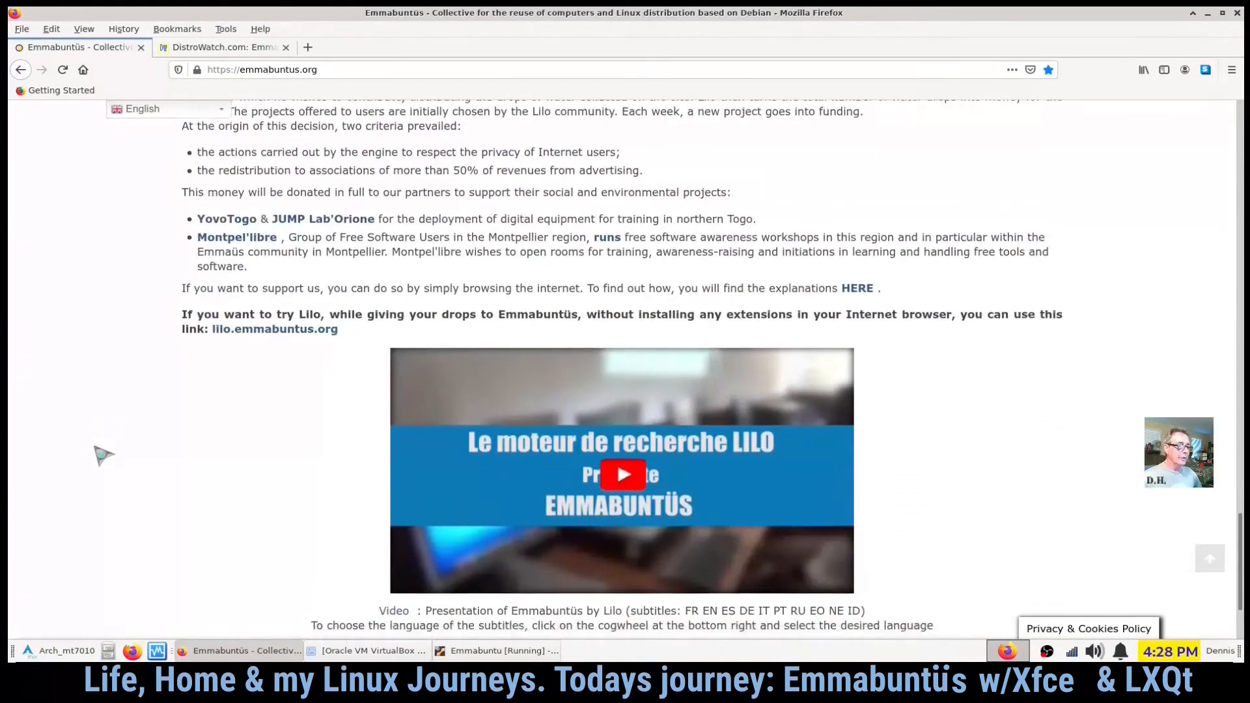
scroll(103, 448, up, 12)
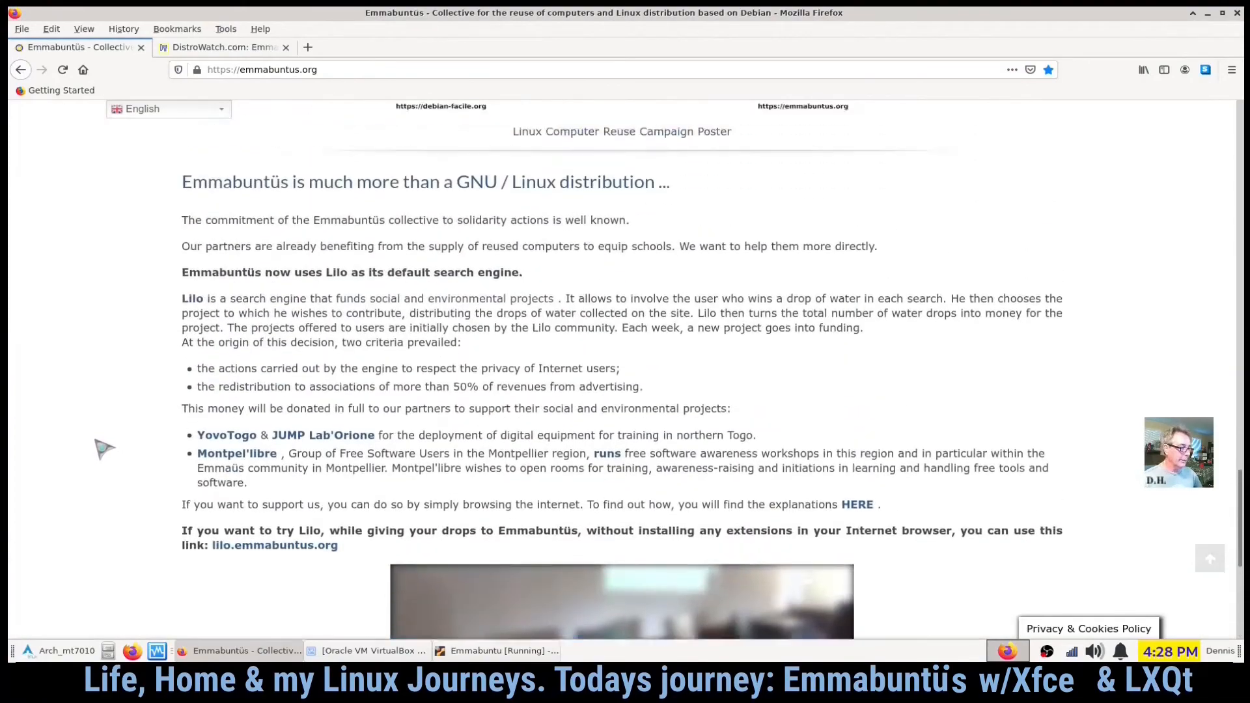
scroll(104, 448, up, 20)
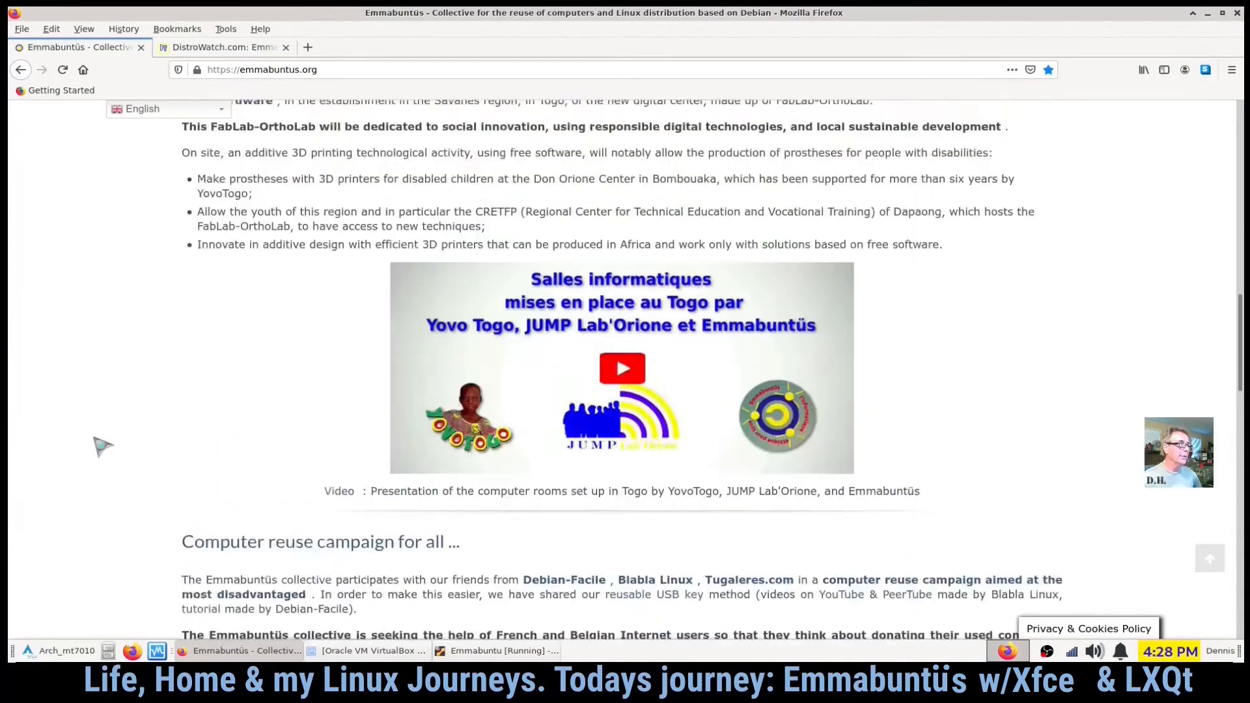
scroll(114, 442, up, 4)
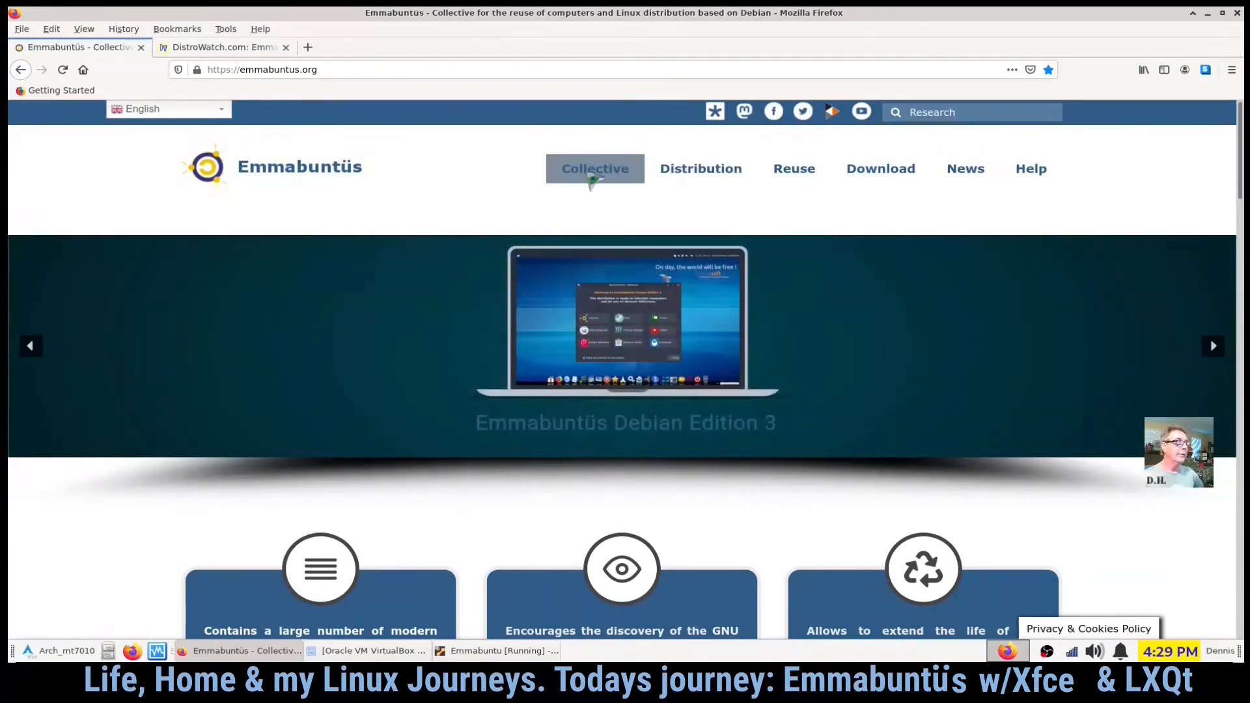
- Open the About page from the Collective menu and skim its introduction
mouse_move(590, 176)
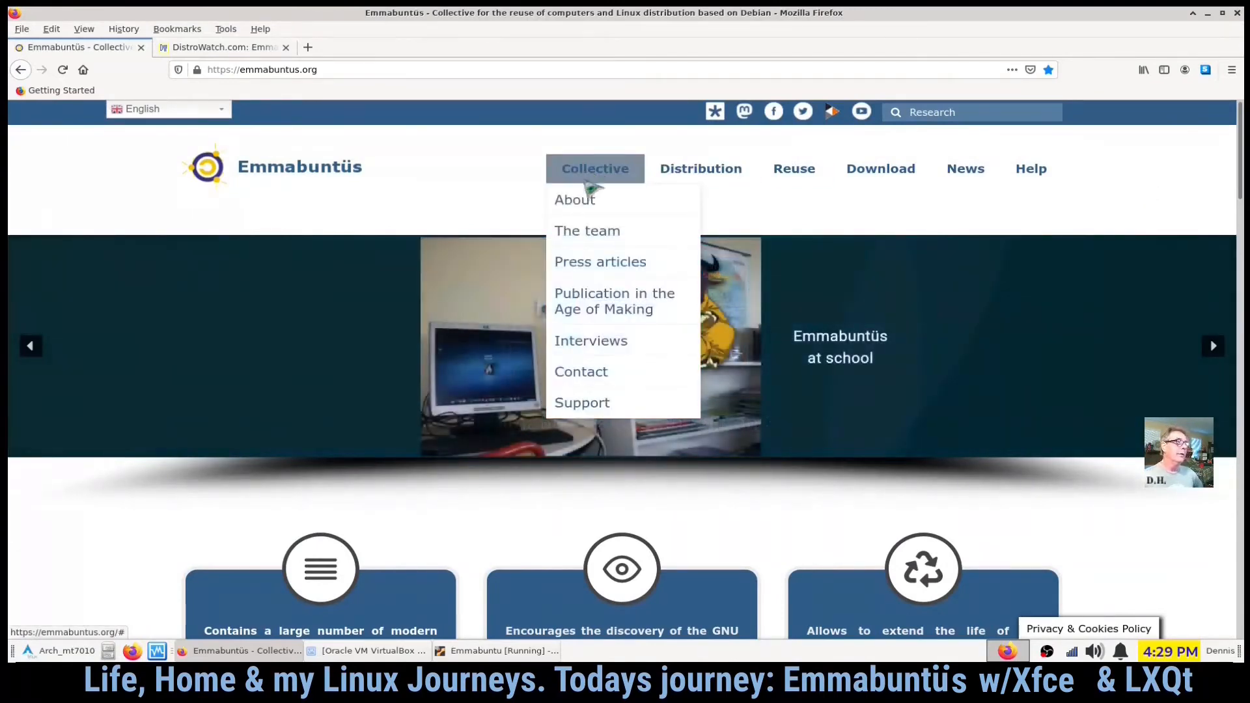
click(589, 214)
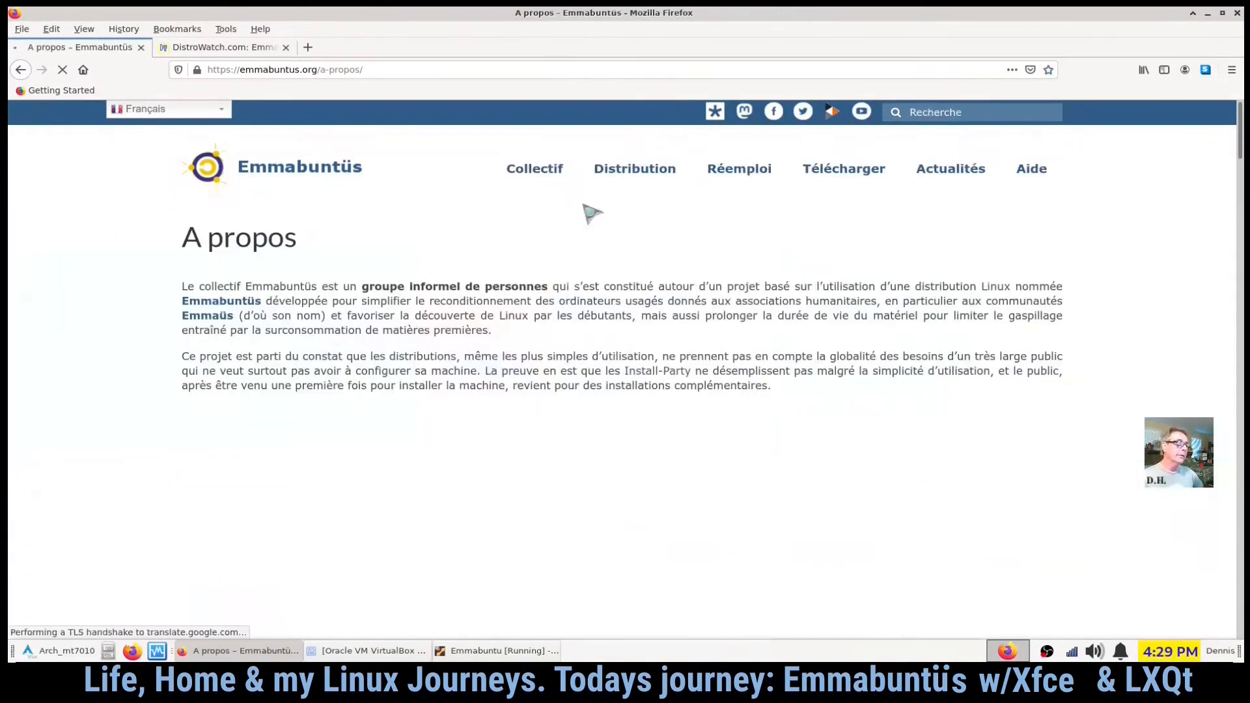
scroll(182, 406, down, 2)
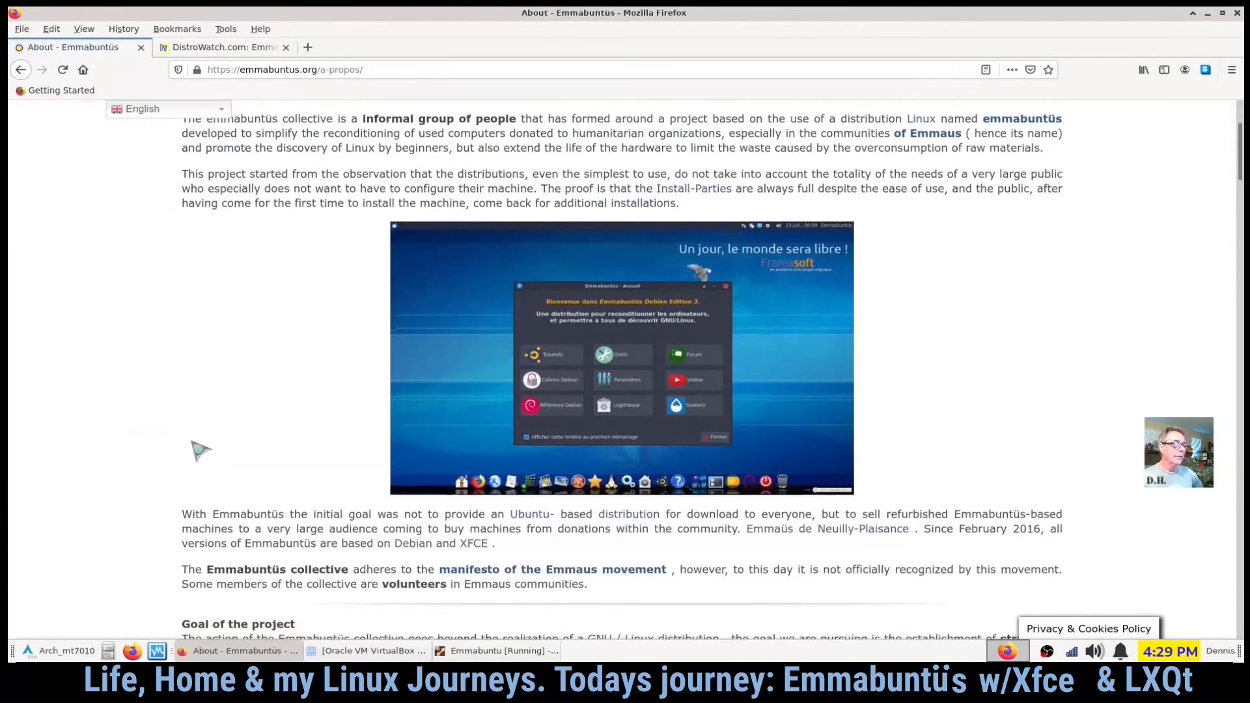
scroll(207, 349, up, 1)
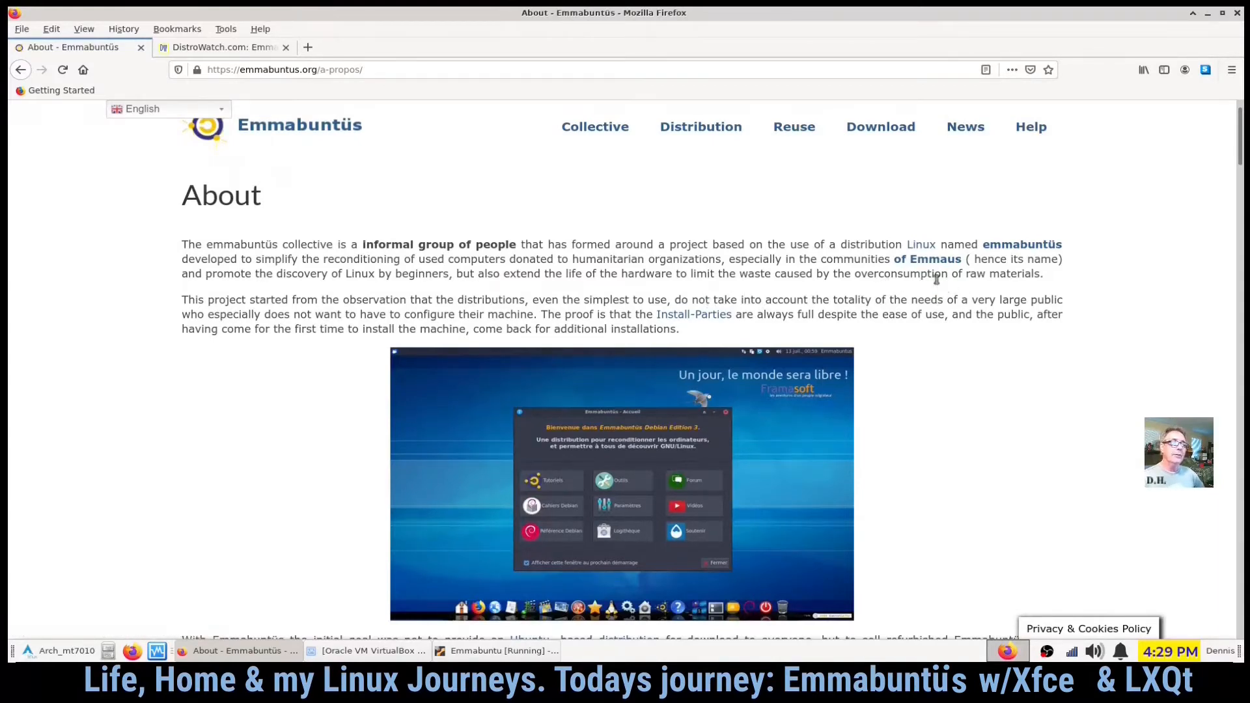
- Open the "of Emmaus" link in a new tab, glance at the Wikipedia article, and close that tab
right_click(956, 260)
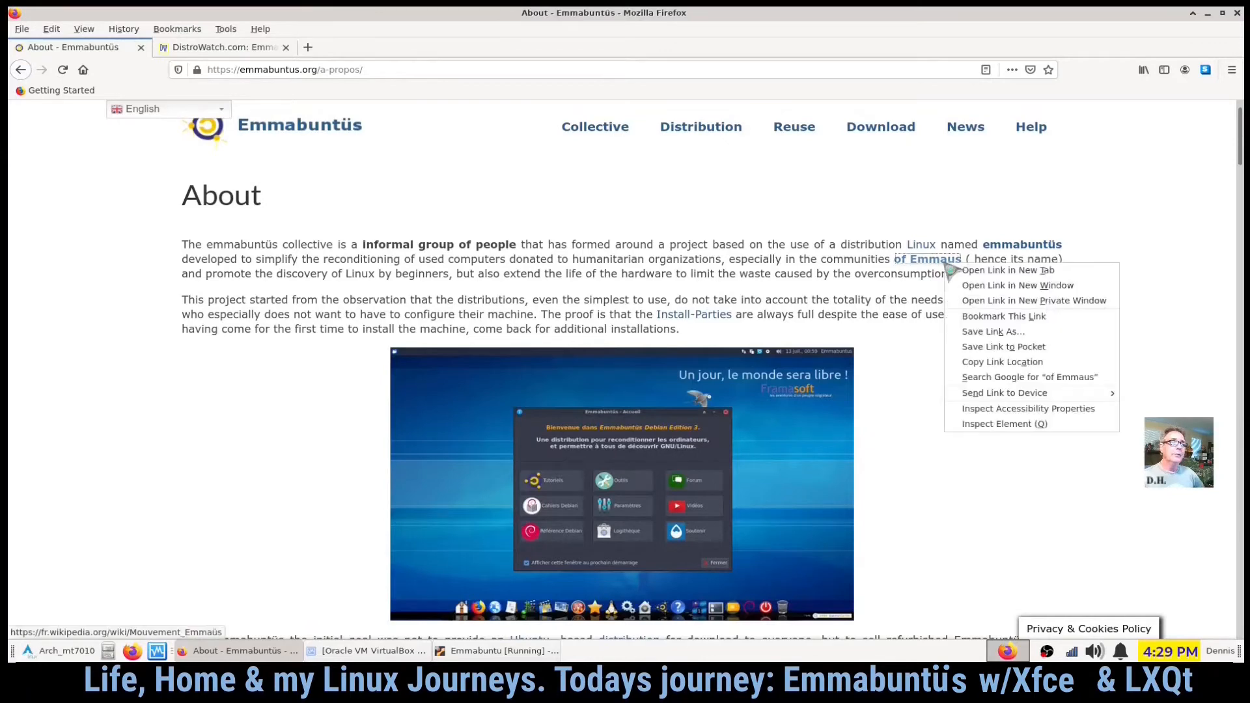
click(960, 270)
click(208, 50)
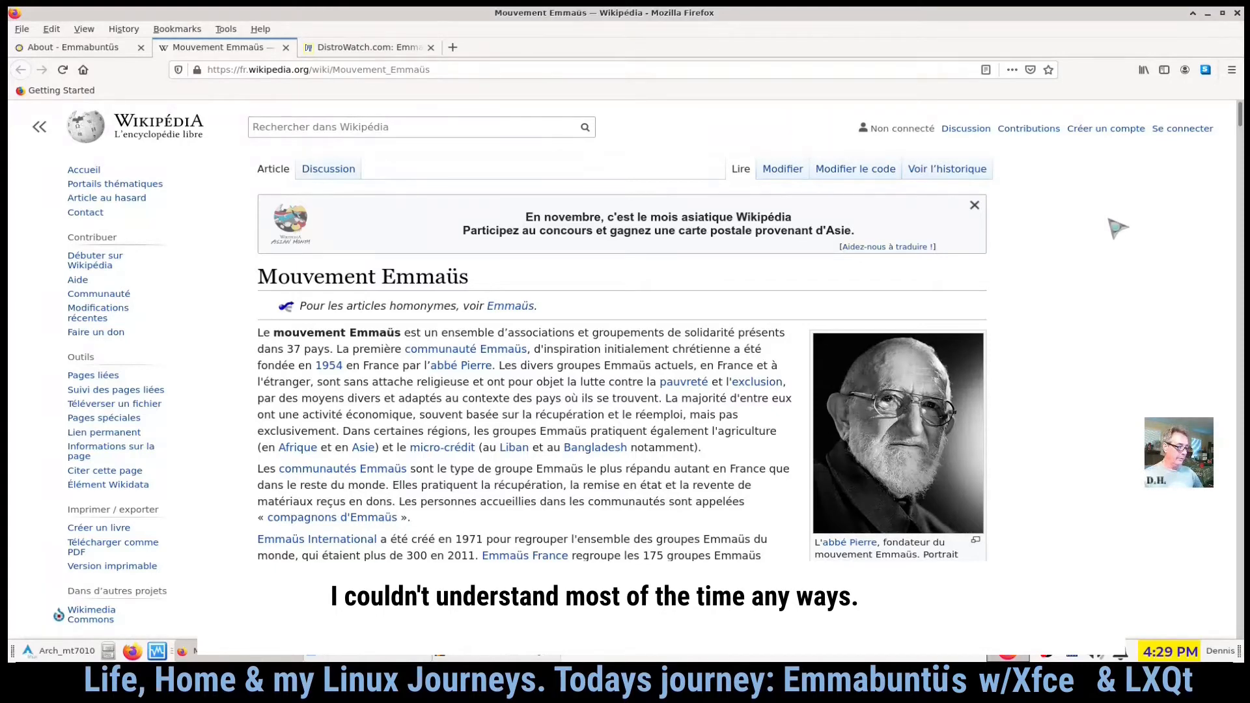
scroll(1114, 232, down, 1)
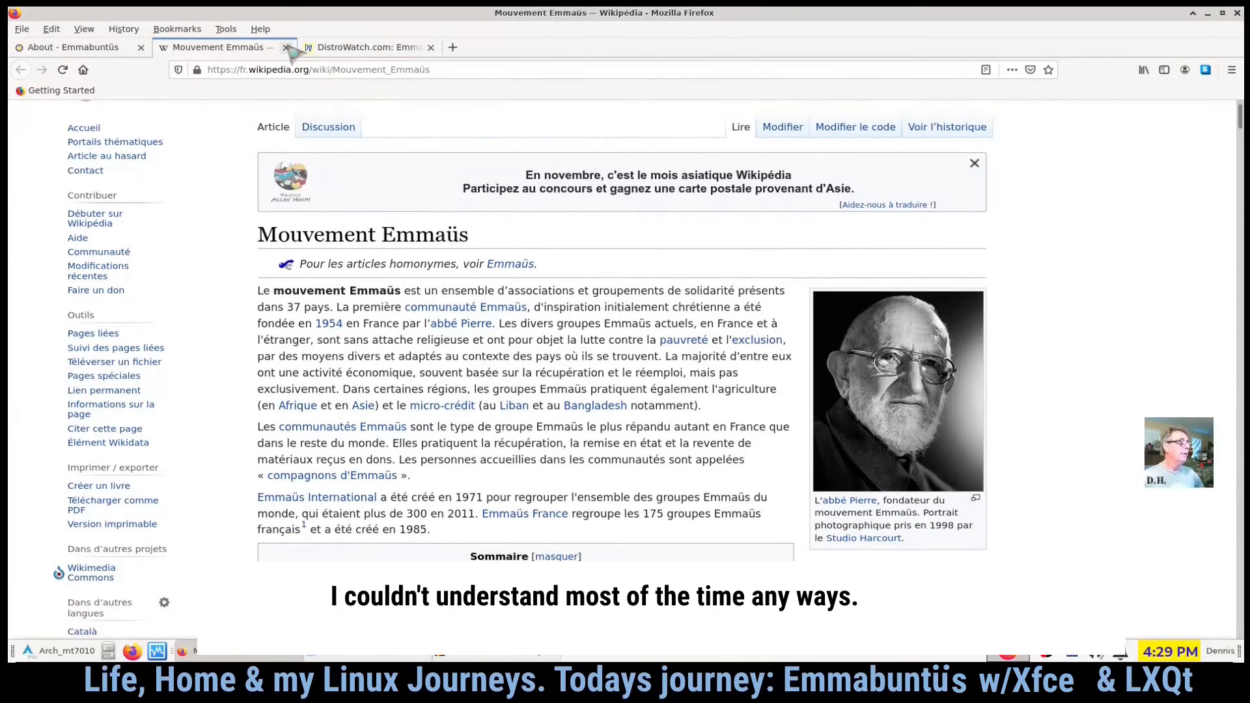
click(287, 48)
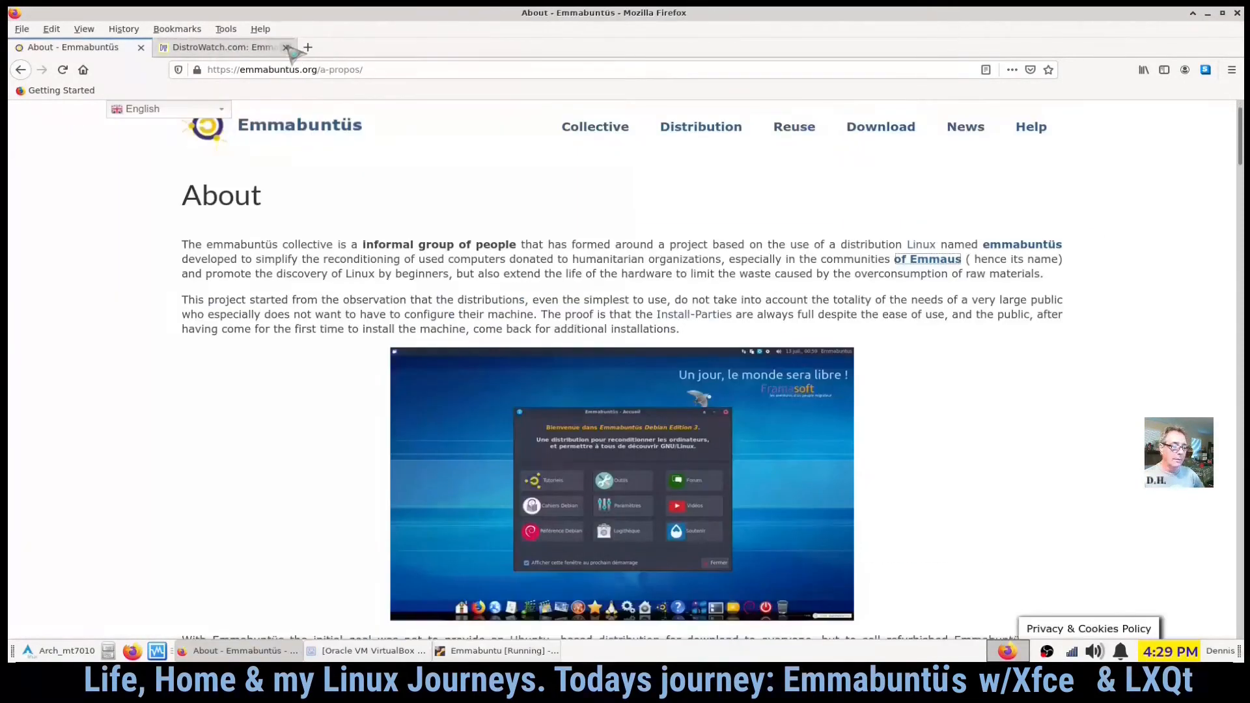
- Read through the About page's description of the collective and the goals of the project
scroll(1022, 359, down, 1)
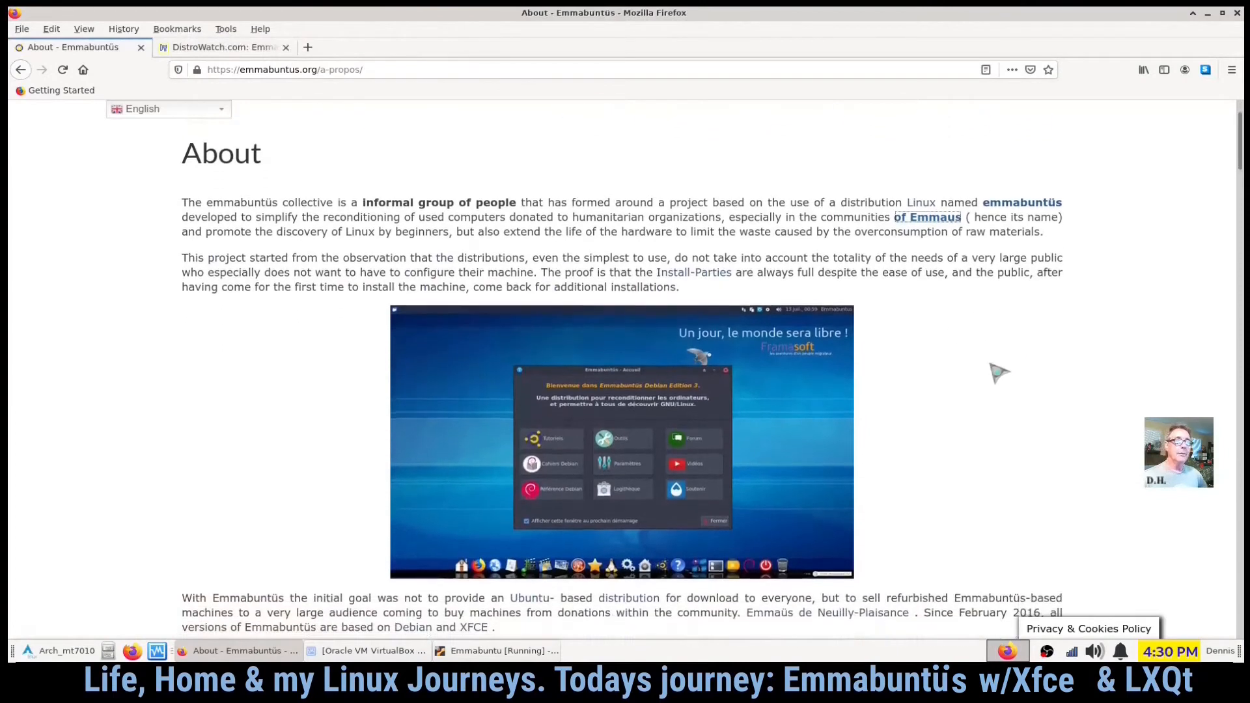
scroll(936, 355, down, 2)
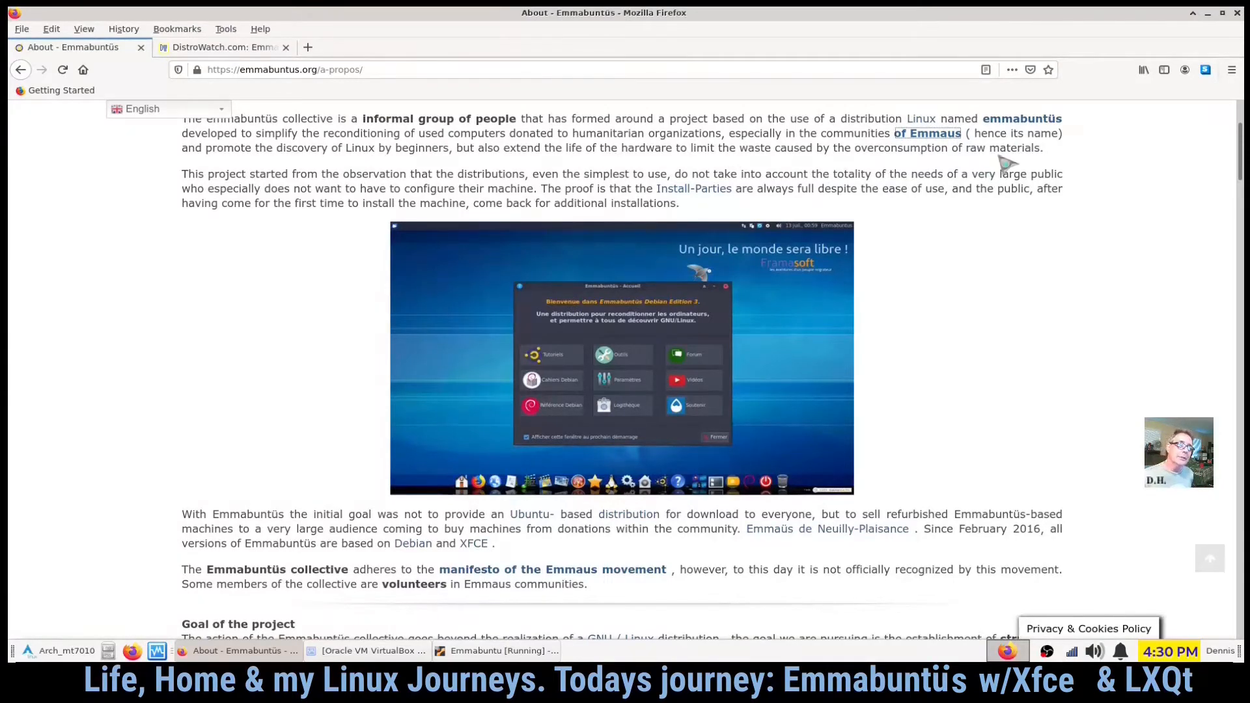
scroll(997, 168, down, 1)
scroll(971, 209, up, 2)
scroll(969, 215, down, 6)
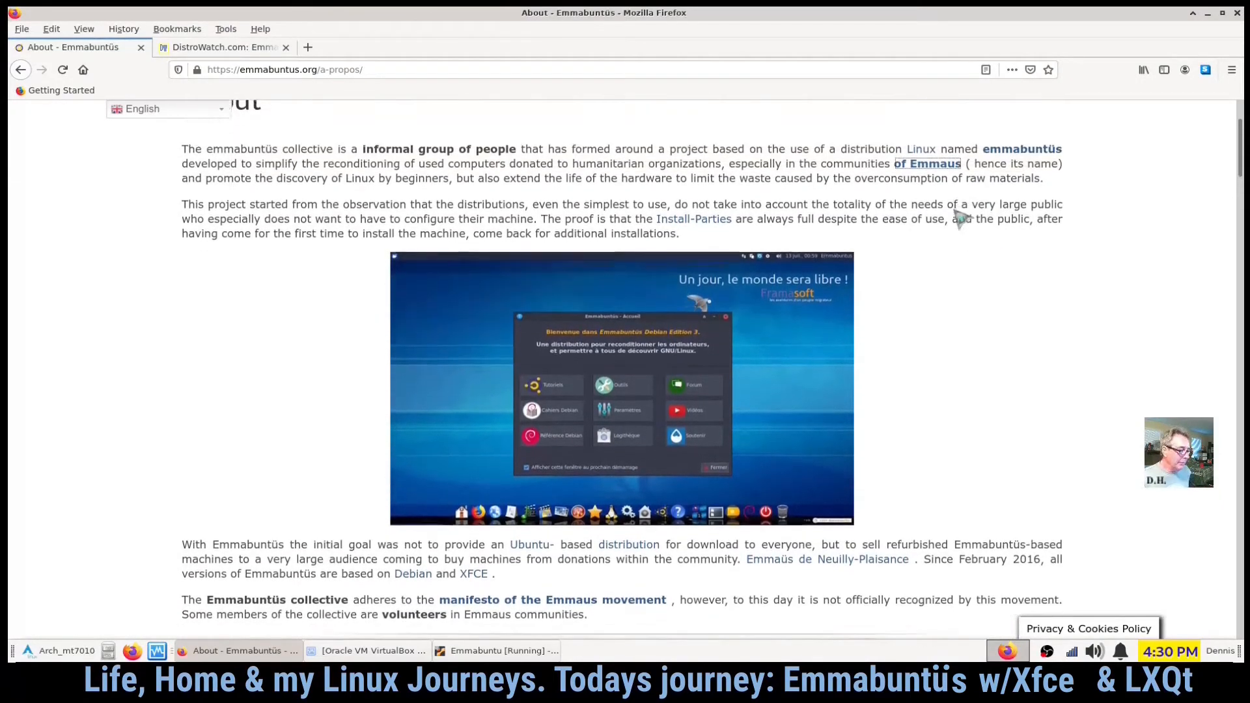
scroll(969, 206, down, 1)
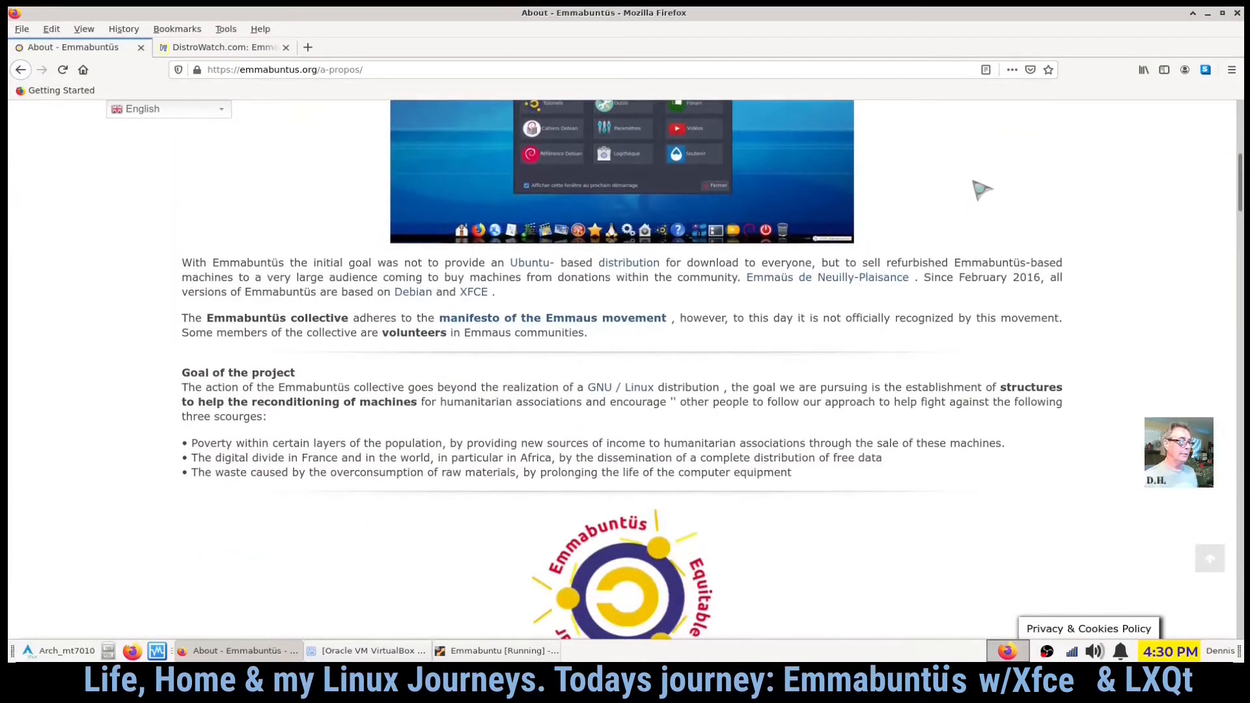
scroll(980, 196, down, 1)
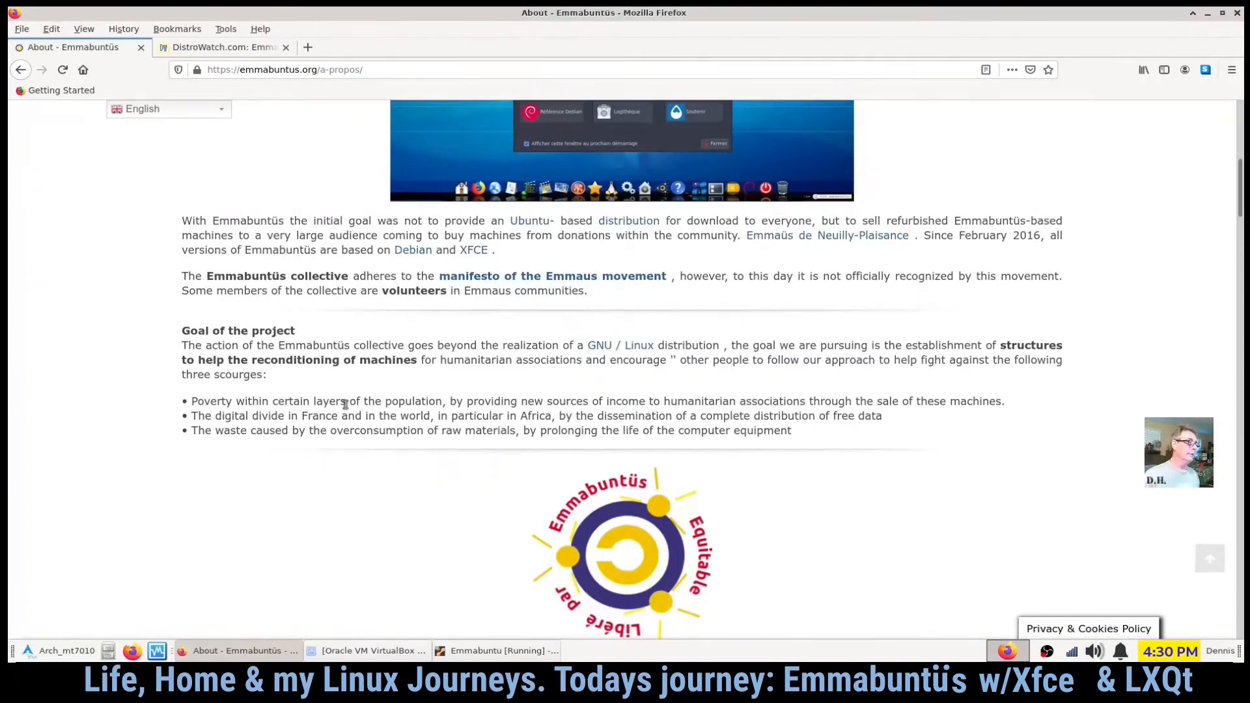
scroll(118, 482, up, 5)
scroll(108, 498, up, 5)
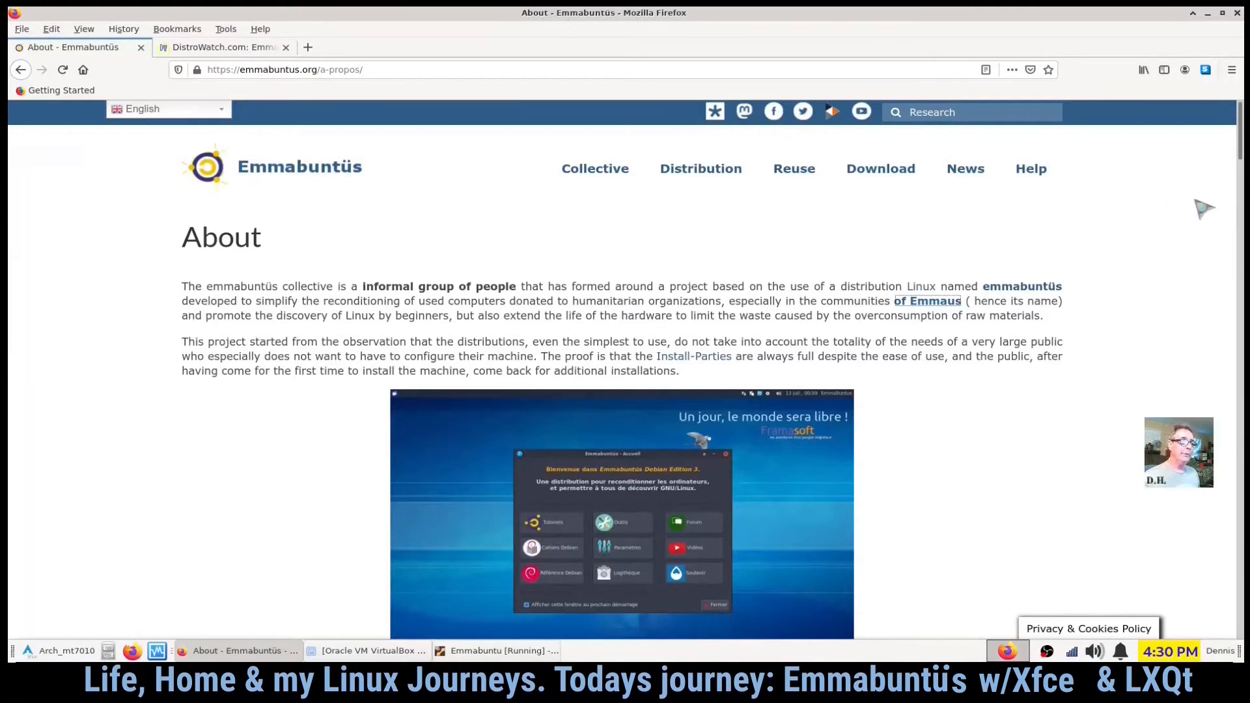
scroll(1146, 254, down, 8)
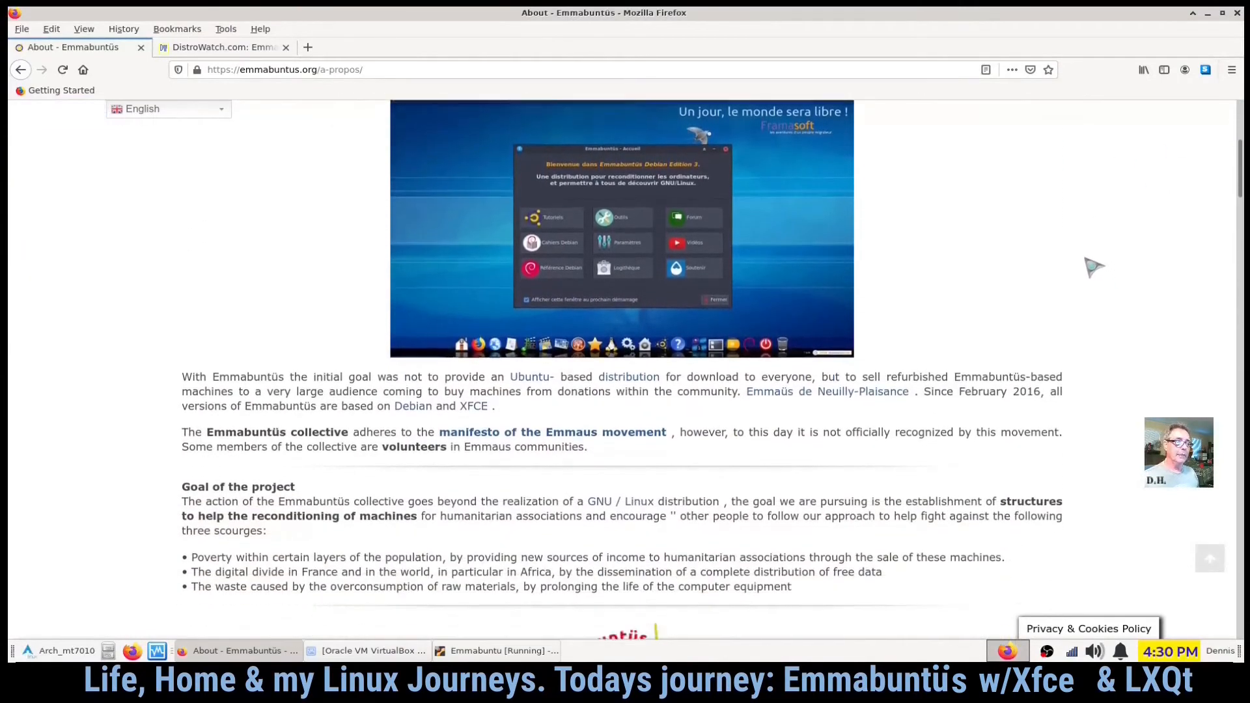
scroll(1069, 247, up, 9)
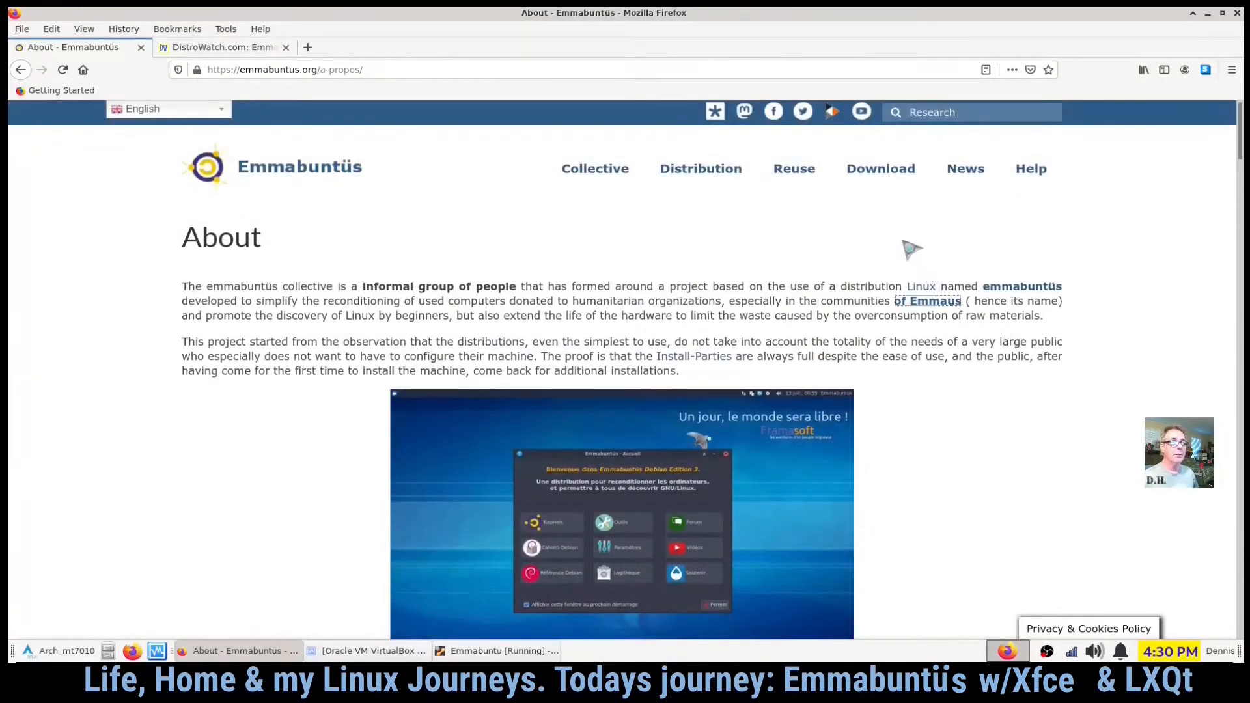
- Return to the home page and open the Distribution page from the Download menu
click(219, 147)
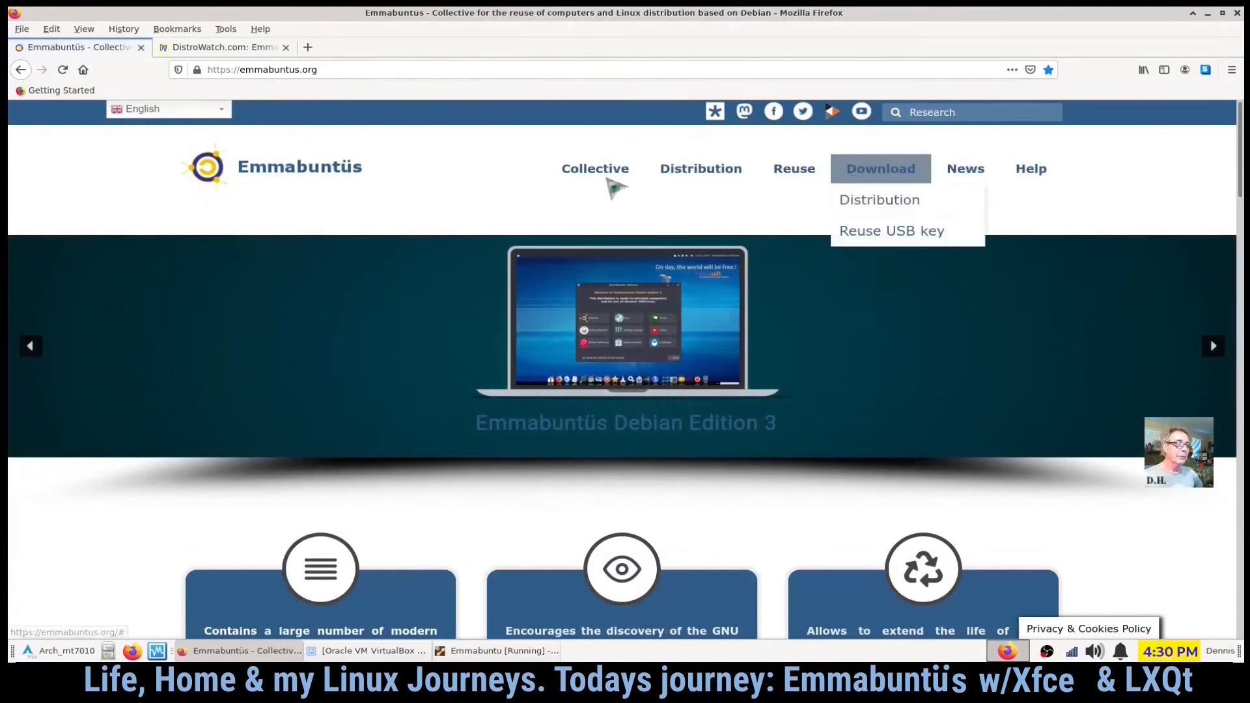
mouse_move(880, 172)
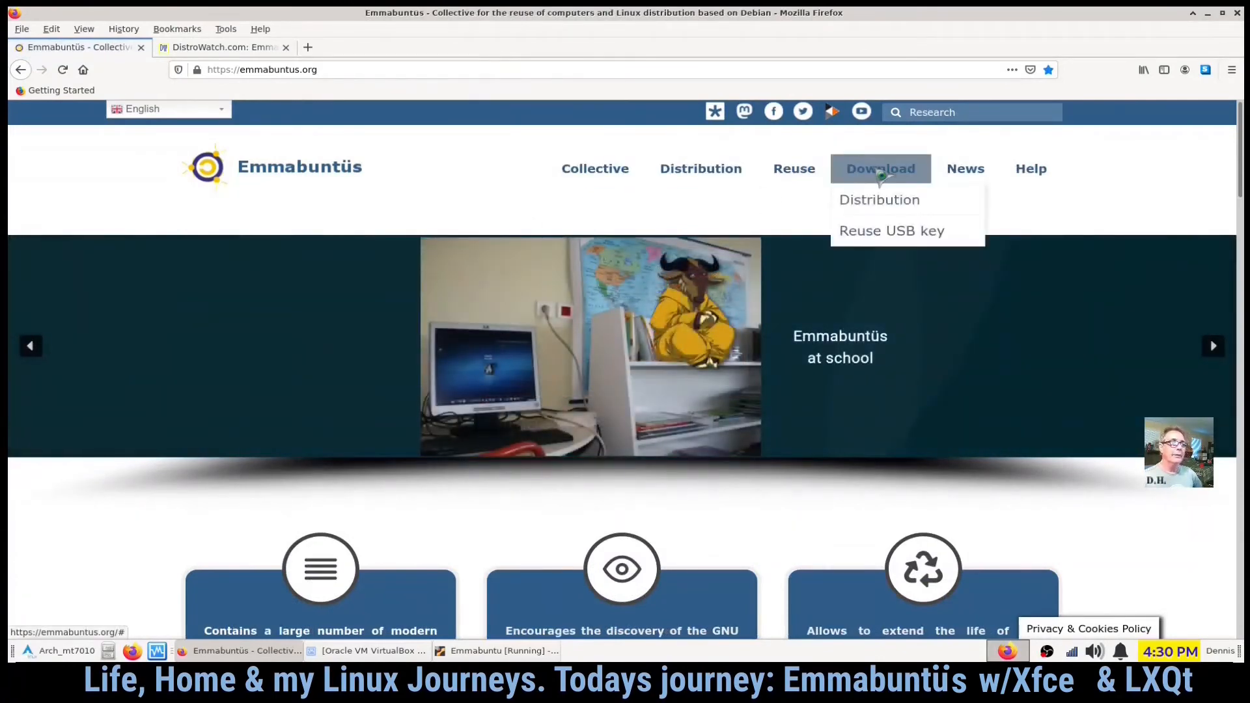
click(874, 208)
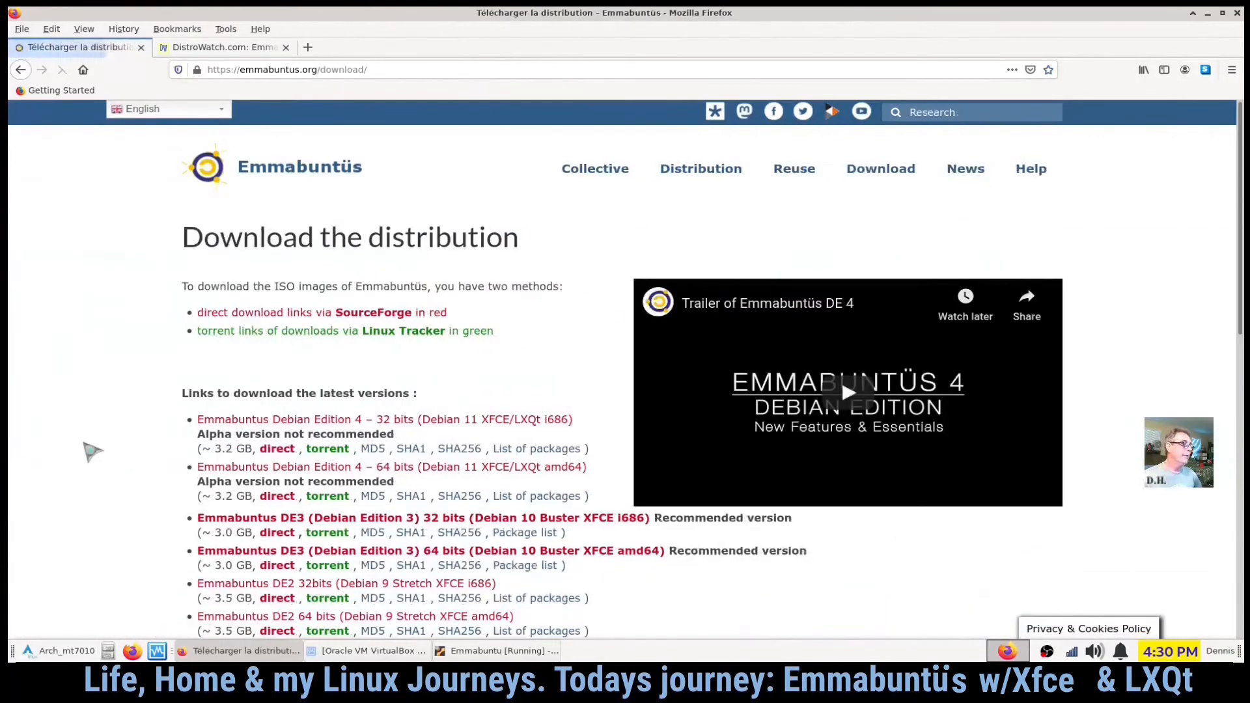
- Scroll through the download page's list of Emmabuntüs editions and download links
scroll(85, 445, down, 5)
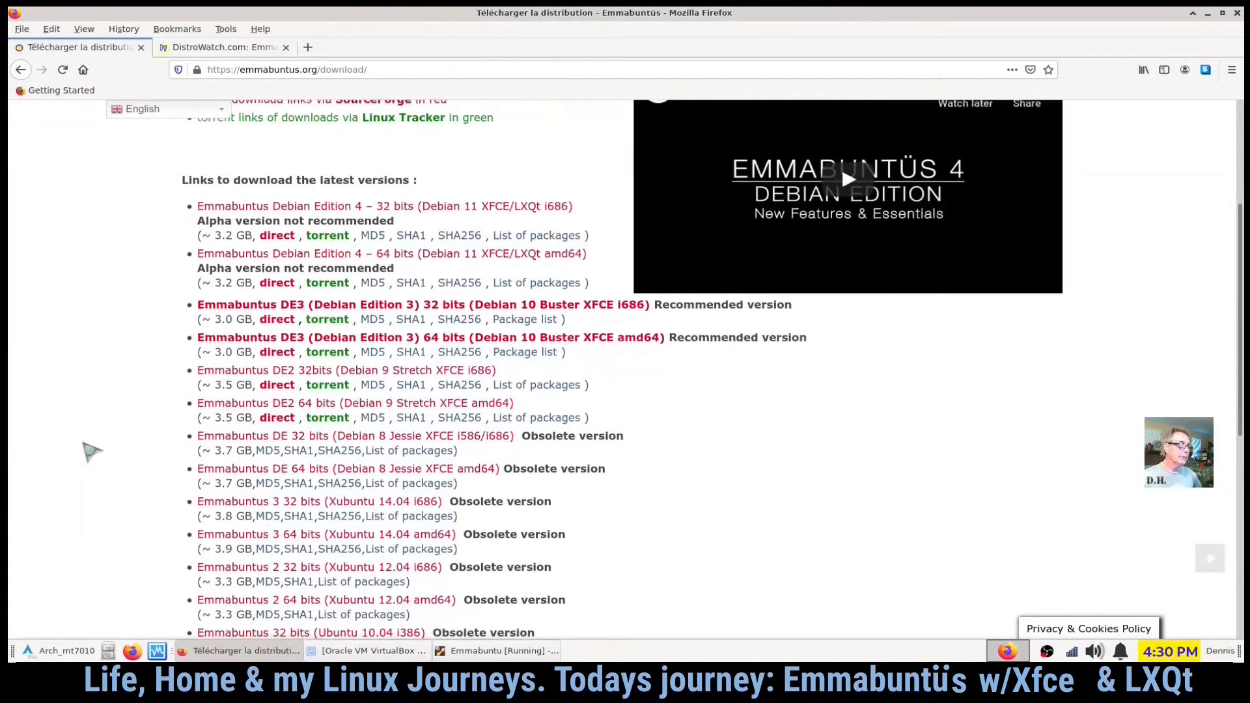
scroll(91, 451, down, 5)
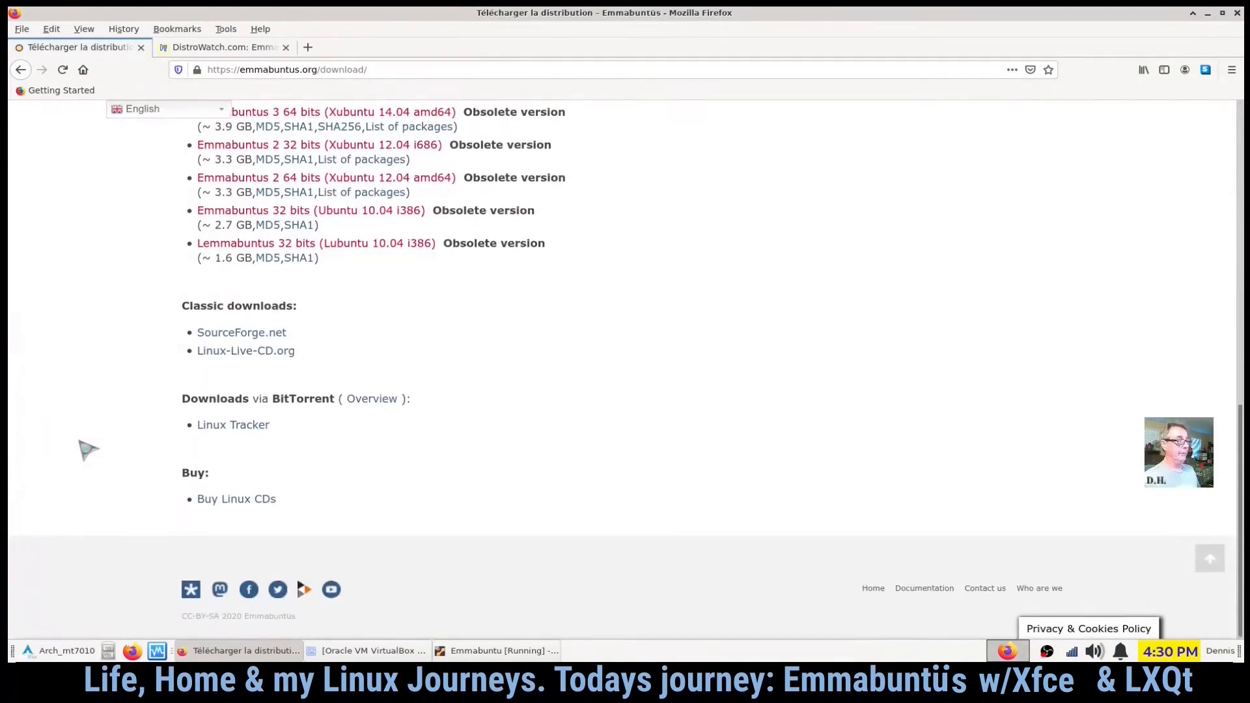
scroll(90, 451, up, 1)
scroll(84, 456, up, 2)
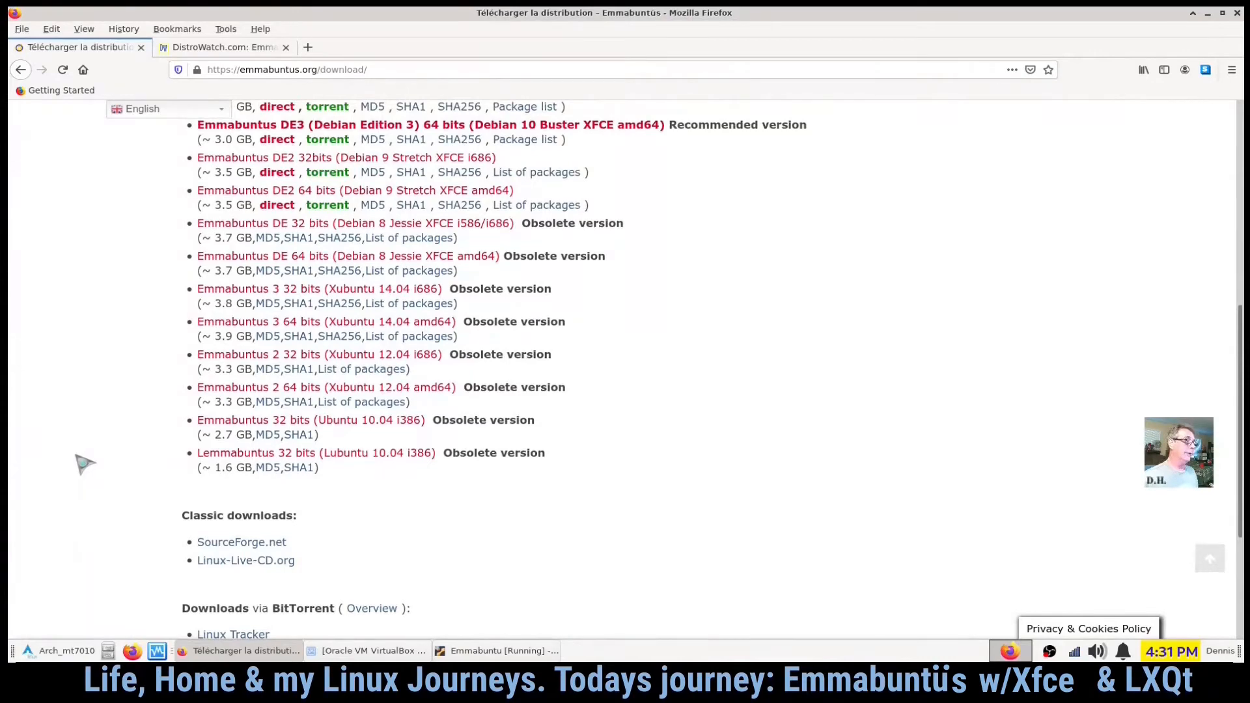
scroll(85, 464, up, 3)
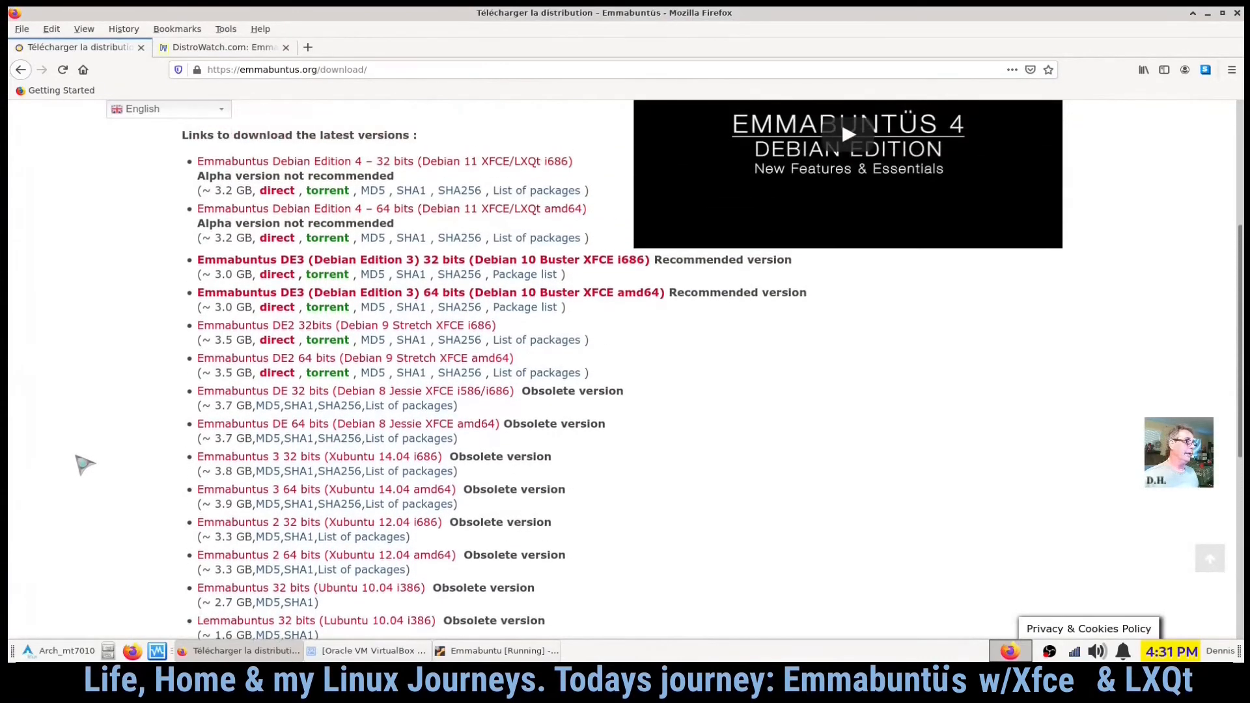
scroll(84, 463, up, 4)
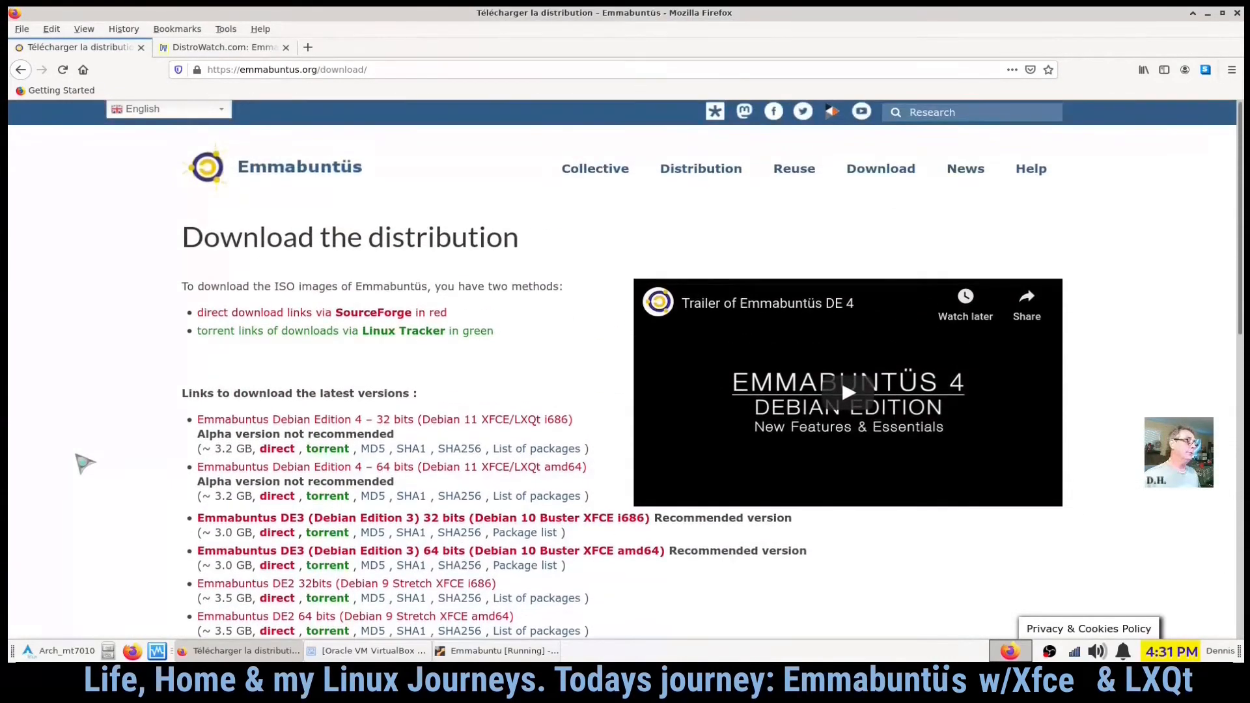
scroll(85, 464, down, 1)
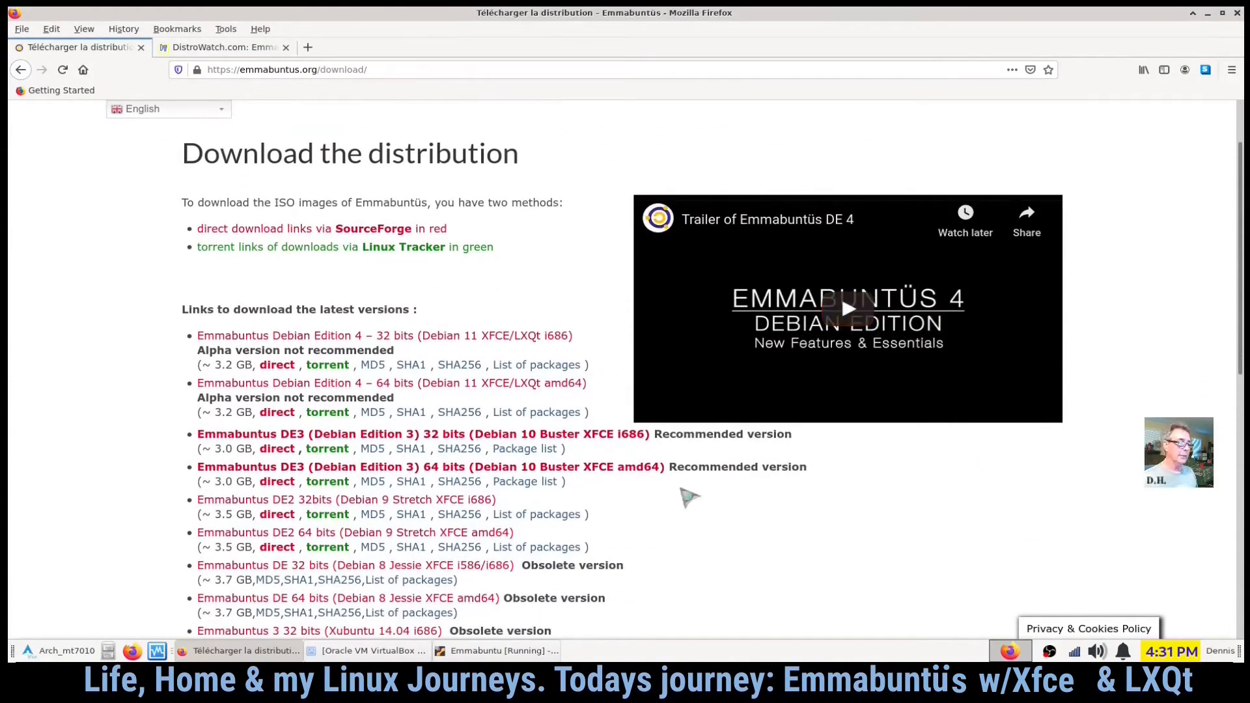
scroll(56, 427, down, 2)
scroll(56, 427, down, 1)
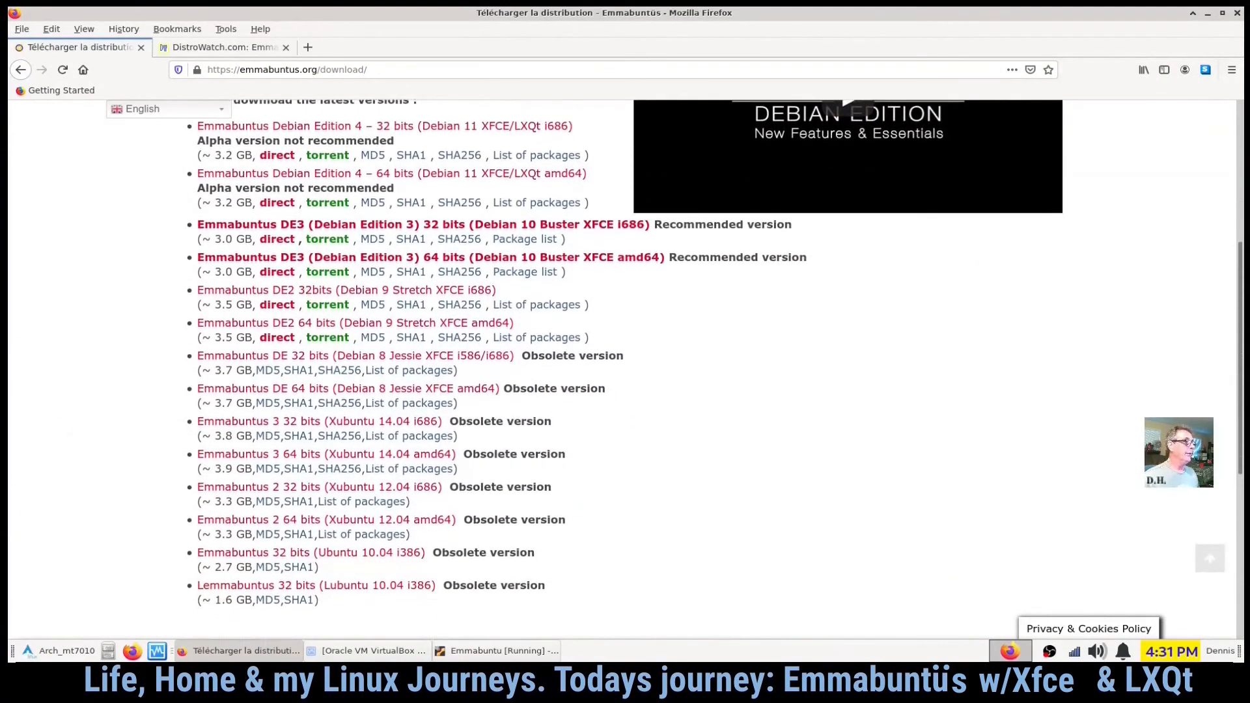
scroll(140, 265, up, 3)
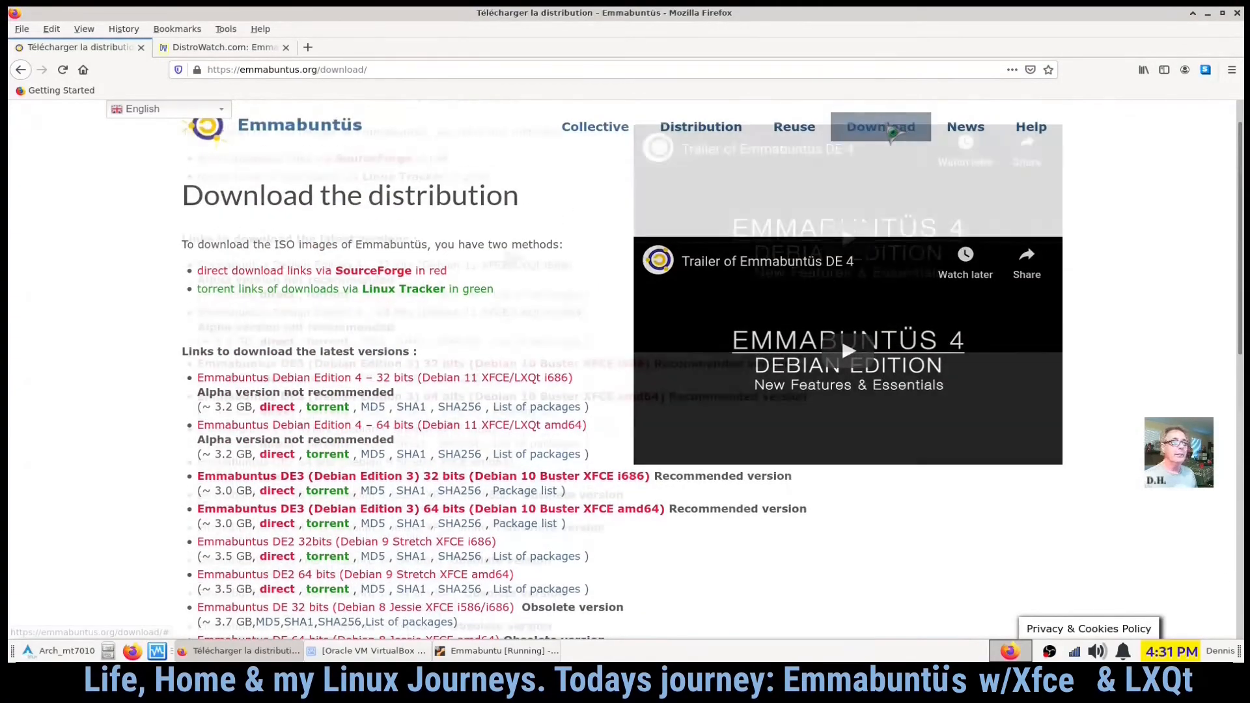
- Open the reusable USB key download page from the Download menu
scroll(257, 206, down, 2)
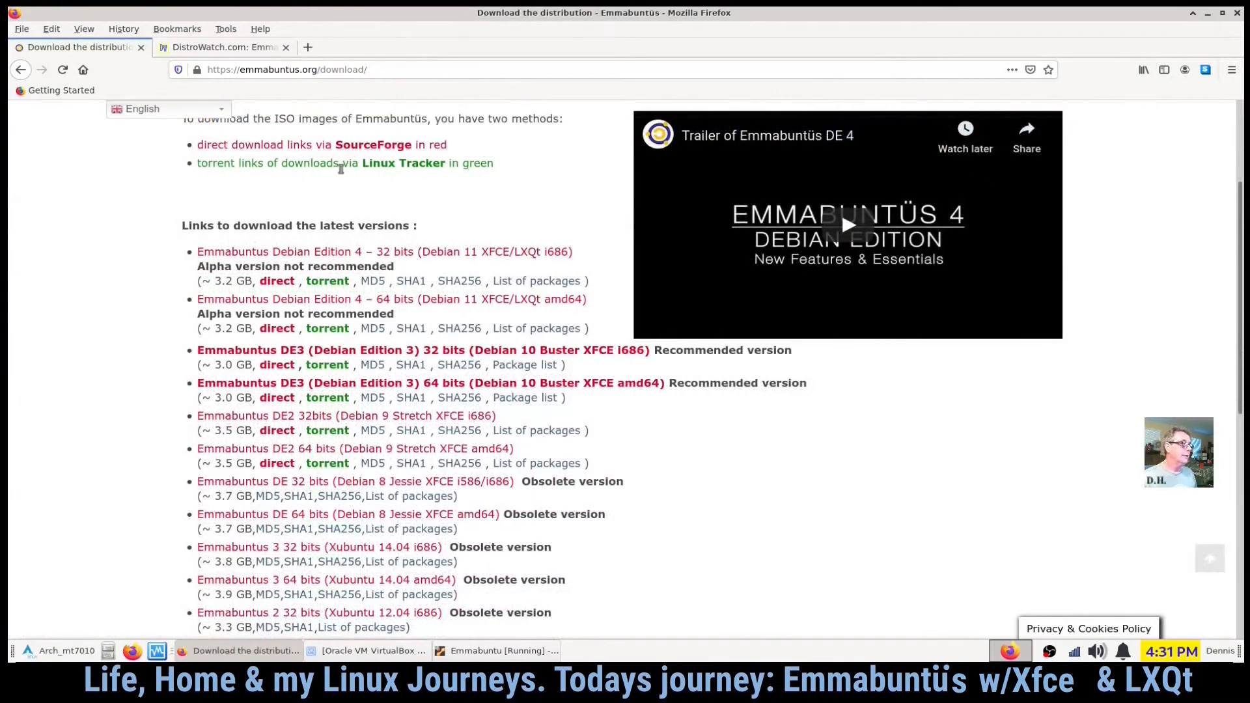
scroll(363, 246, down, 1)
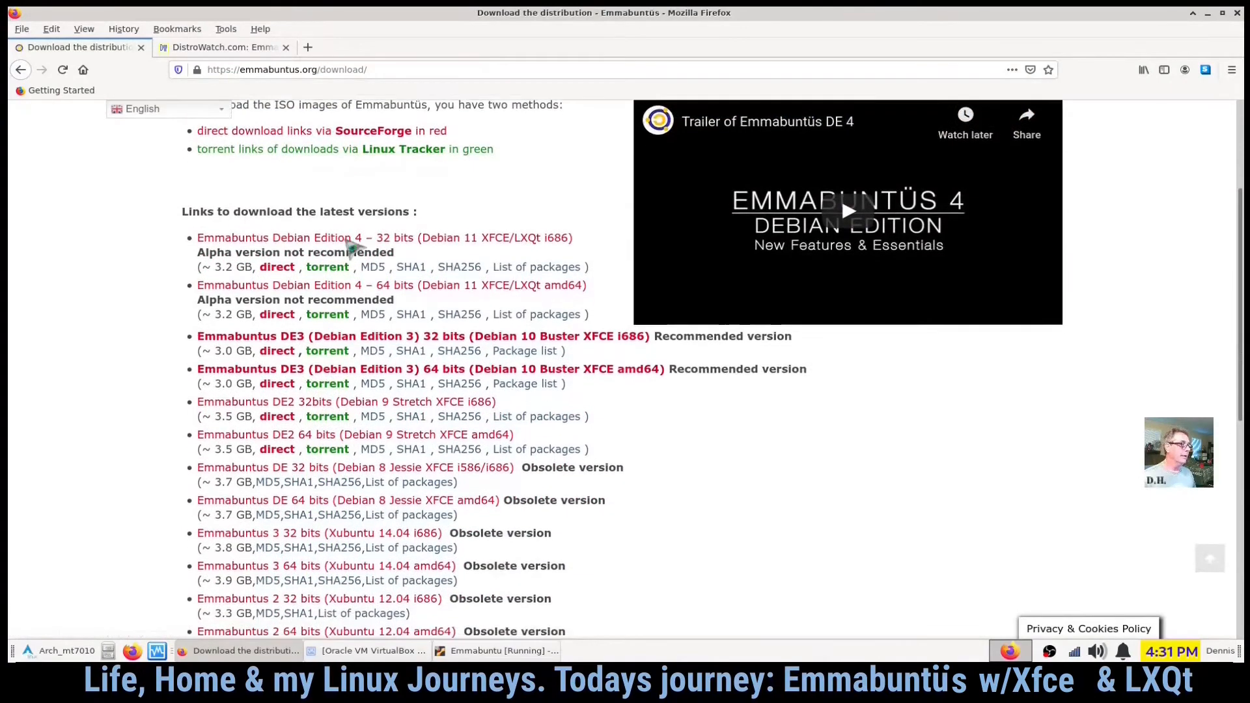
scroll(377, 384, down, 2)
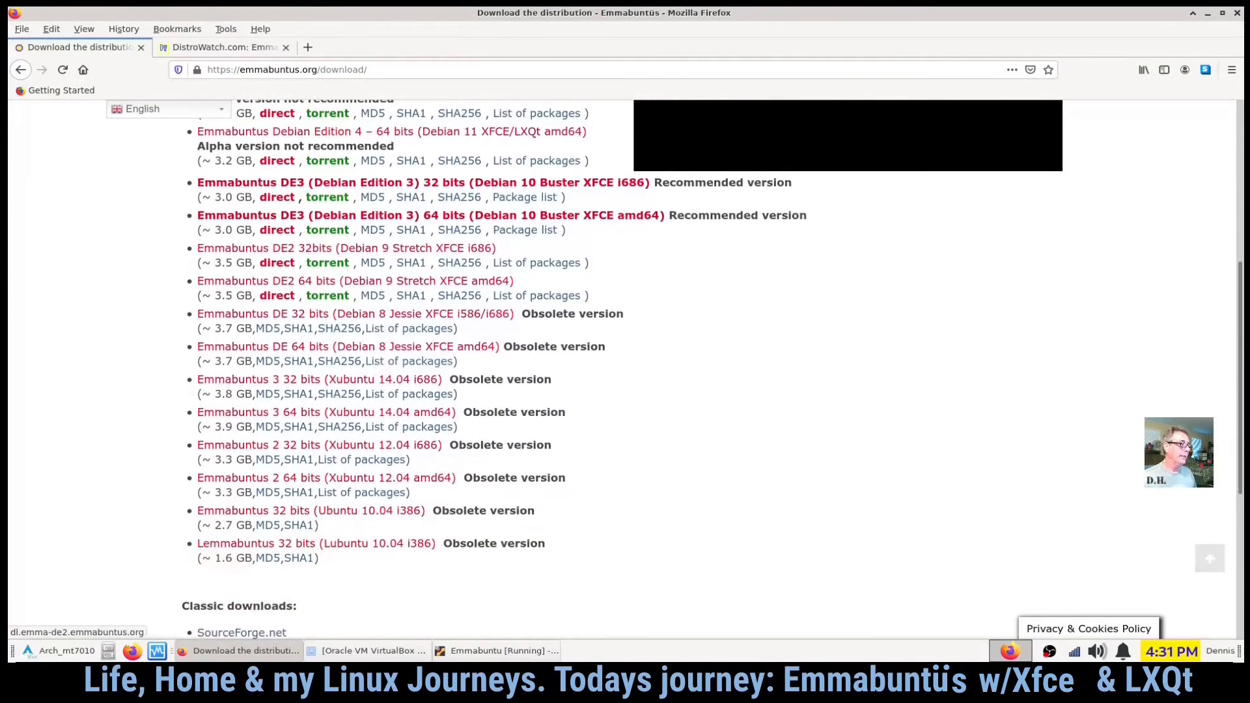
scroll(155, 374, up, 3)
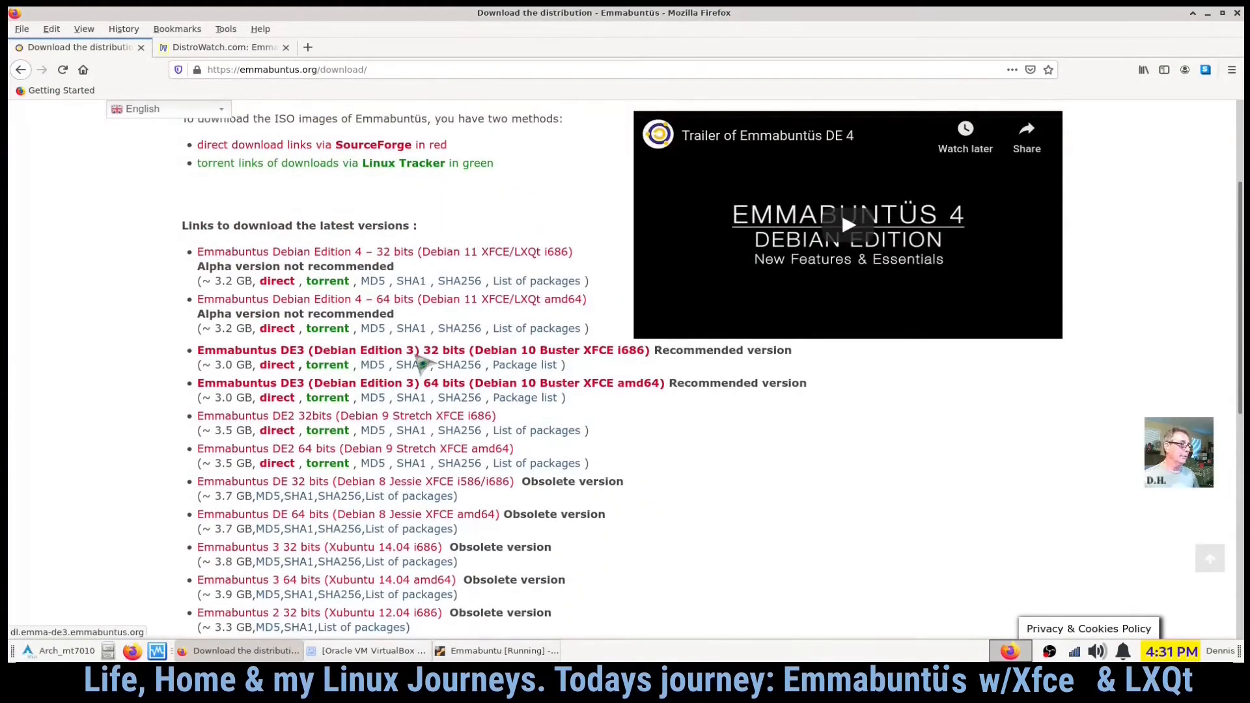
scroll(620, 424, up, 3)
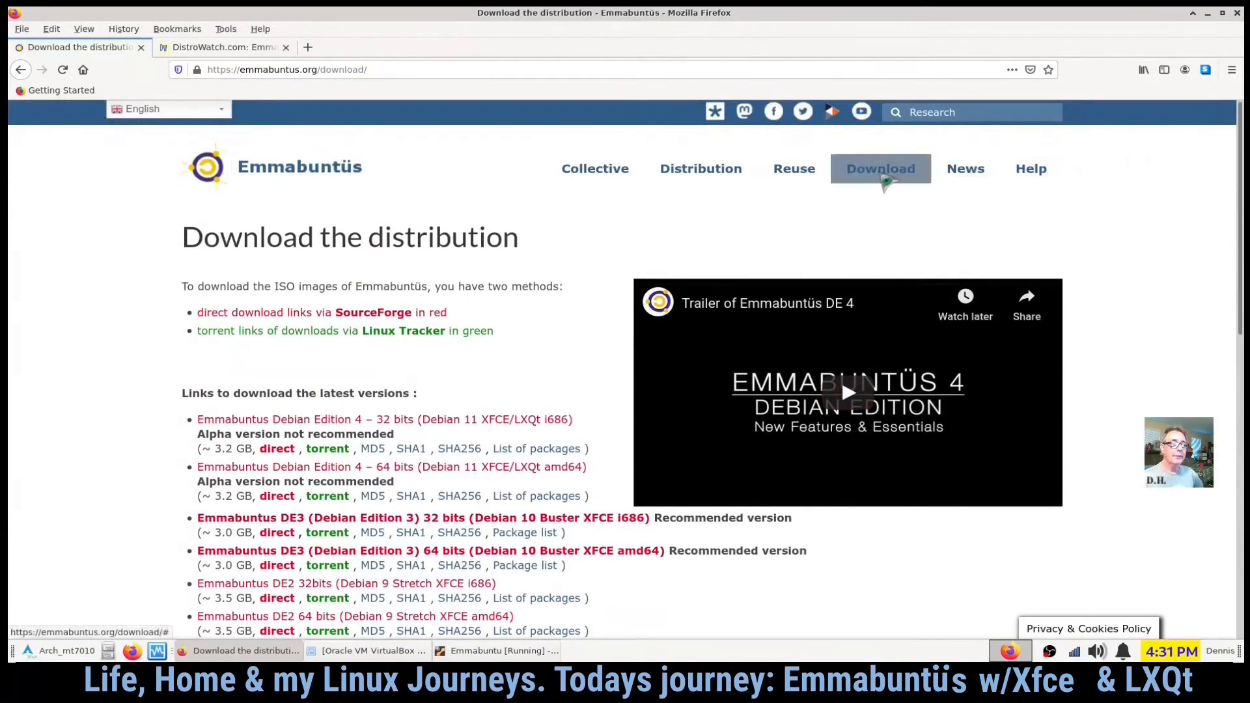
mouse_move(879, 173)
click(875, 242)
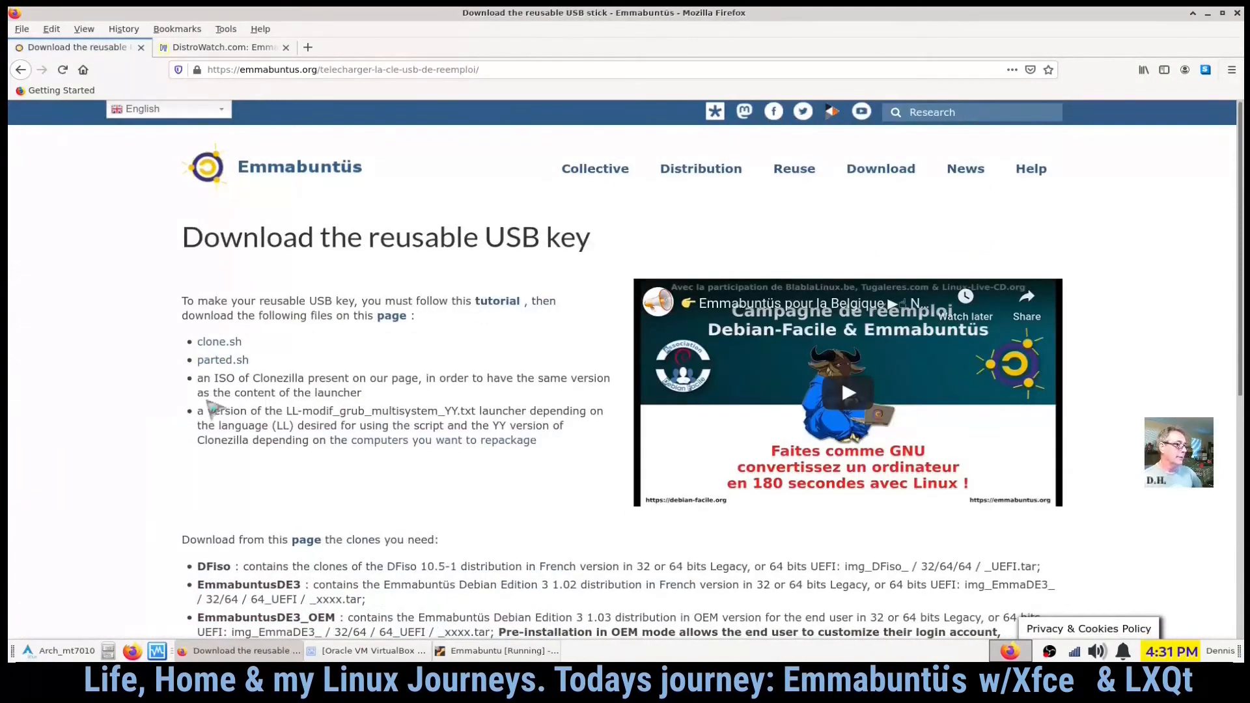
- Read through the reusable USB key page's list of downloadable clone images
scroll(114, 425, down, 3)
scroll(119, 422, down, 1)
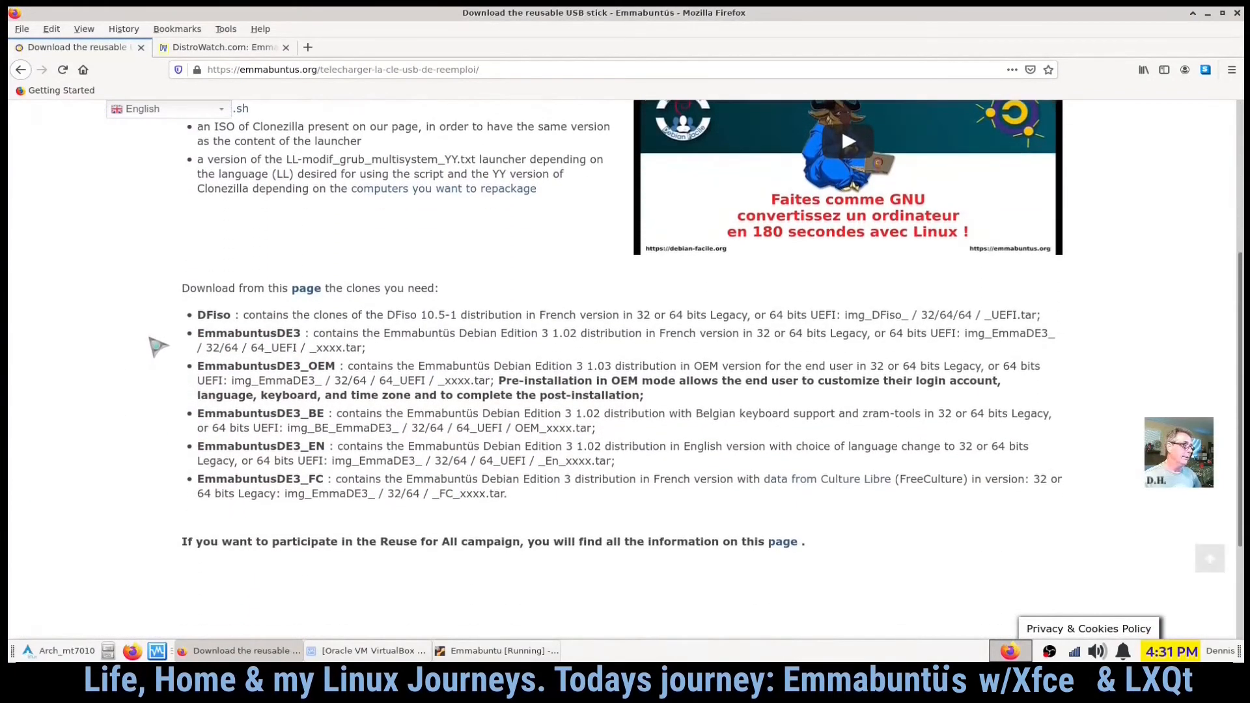
scroll(198, 402, down, 2)
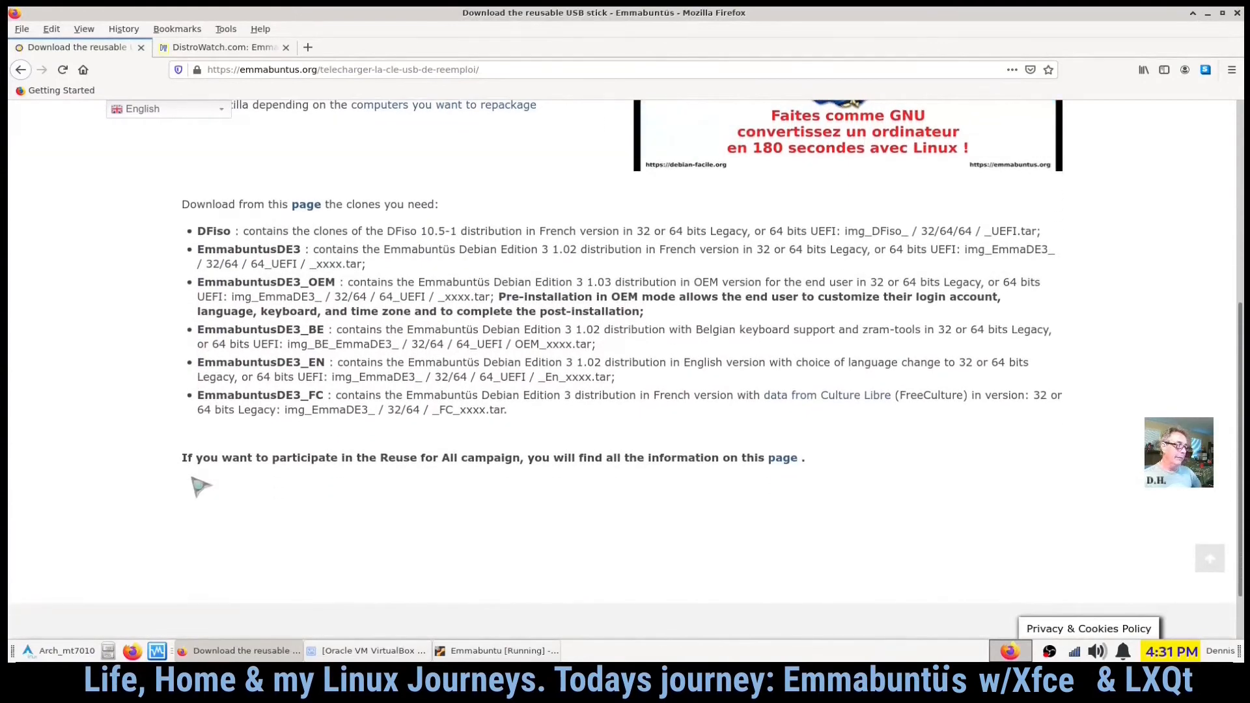
scroll(254, 460, down, 2)
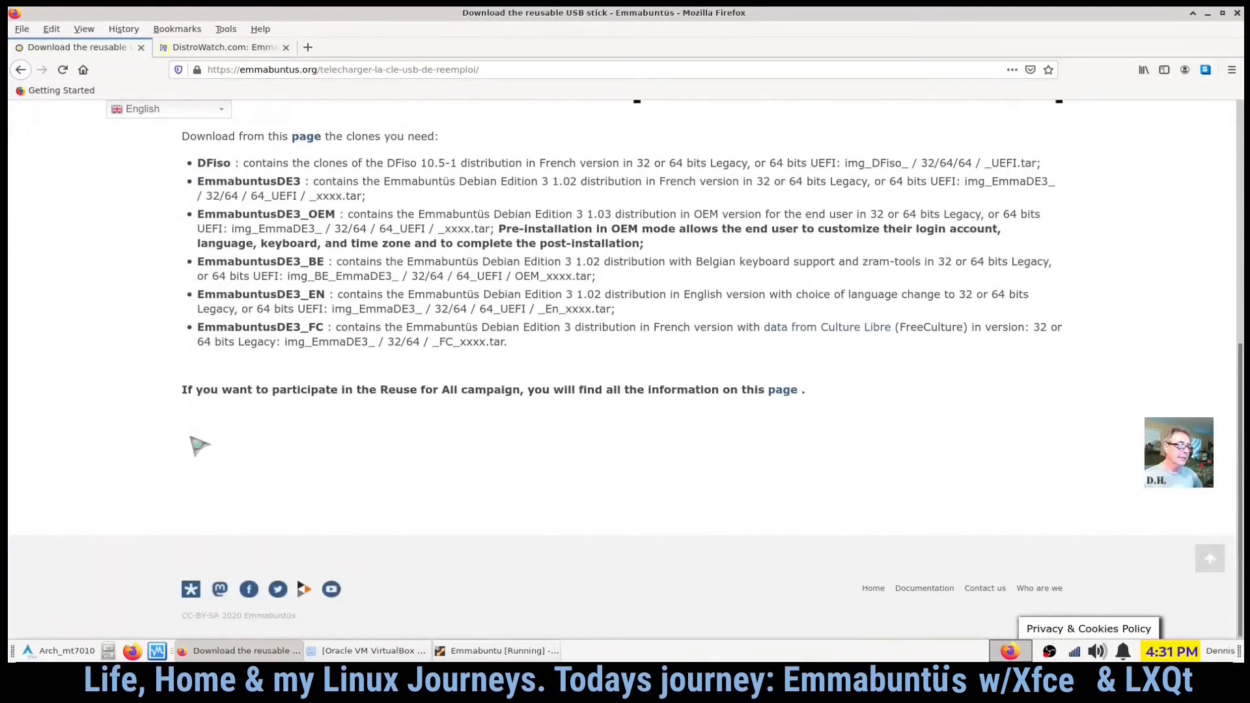
scroll(192, 438, up, 4)
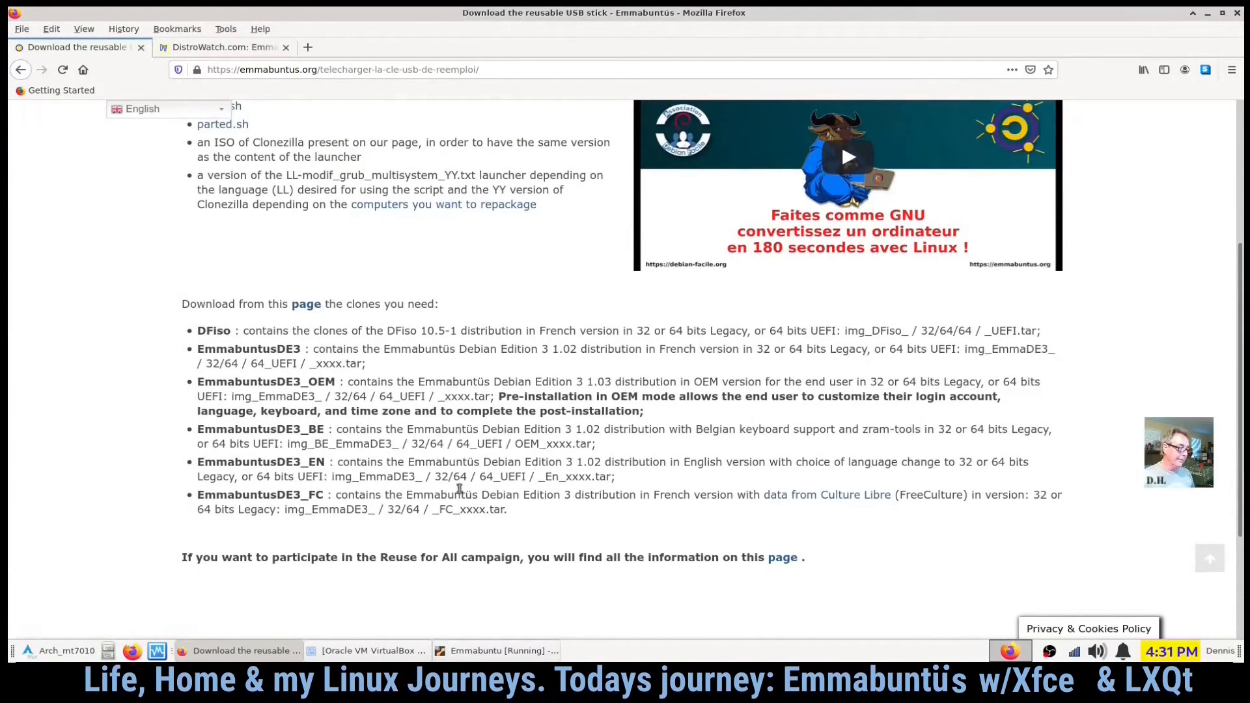
scroll(454, 477, up, 6)
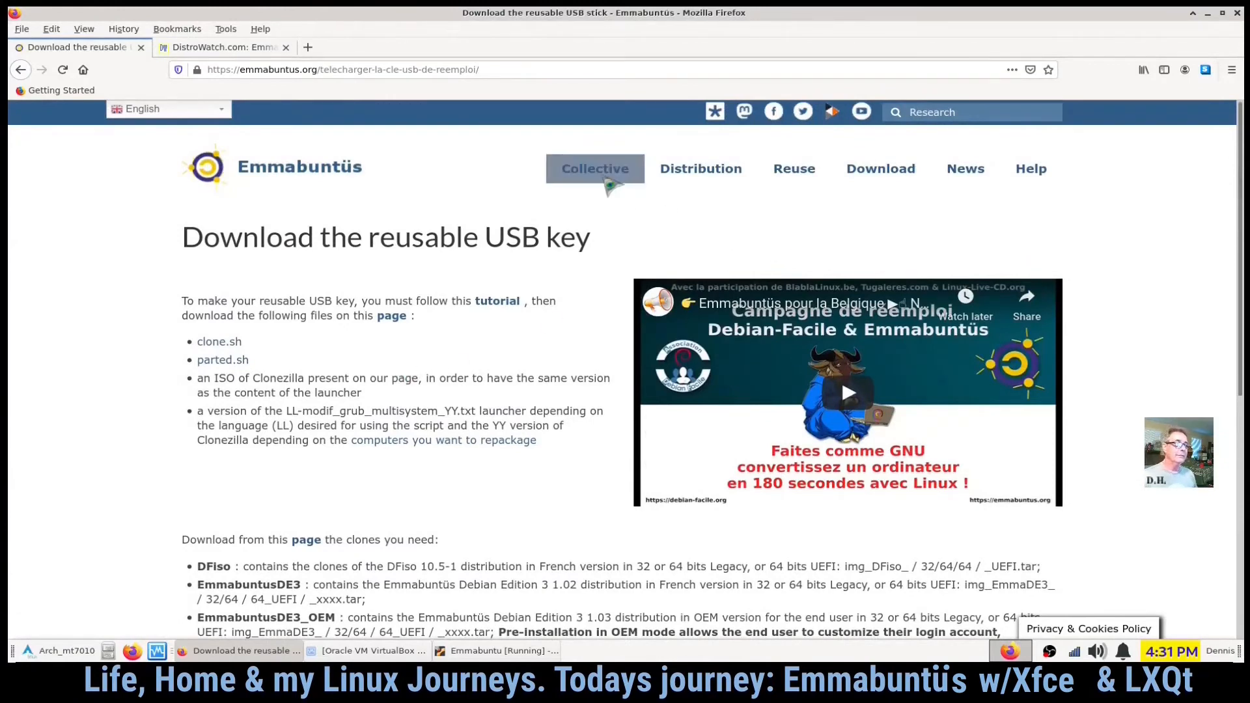
- Return to the Emmabuntüs home page and close the browser window
click(315, 171)
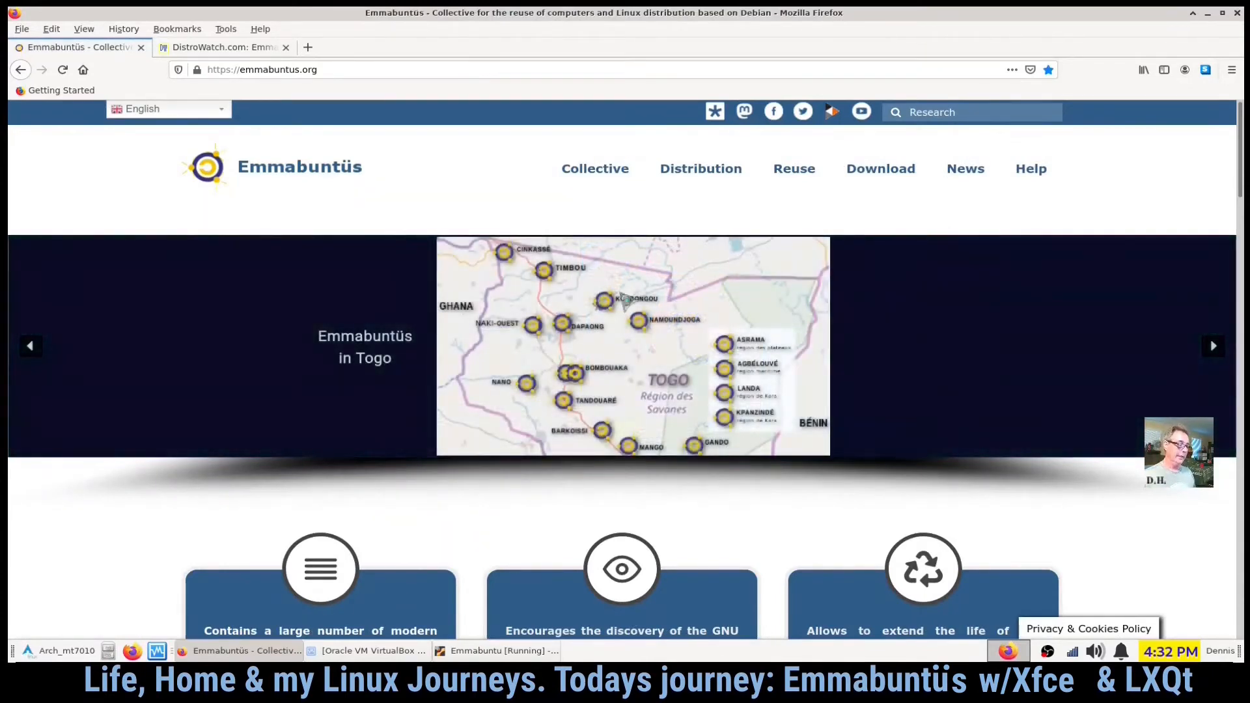
click(499, 652)
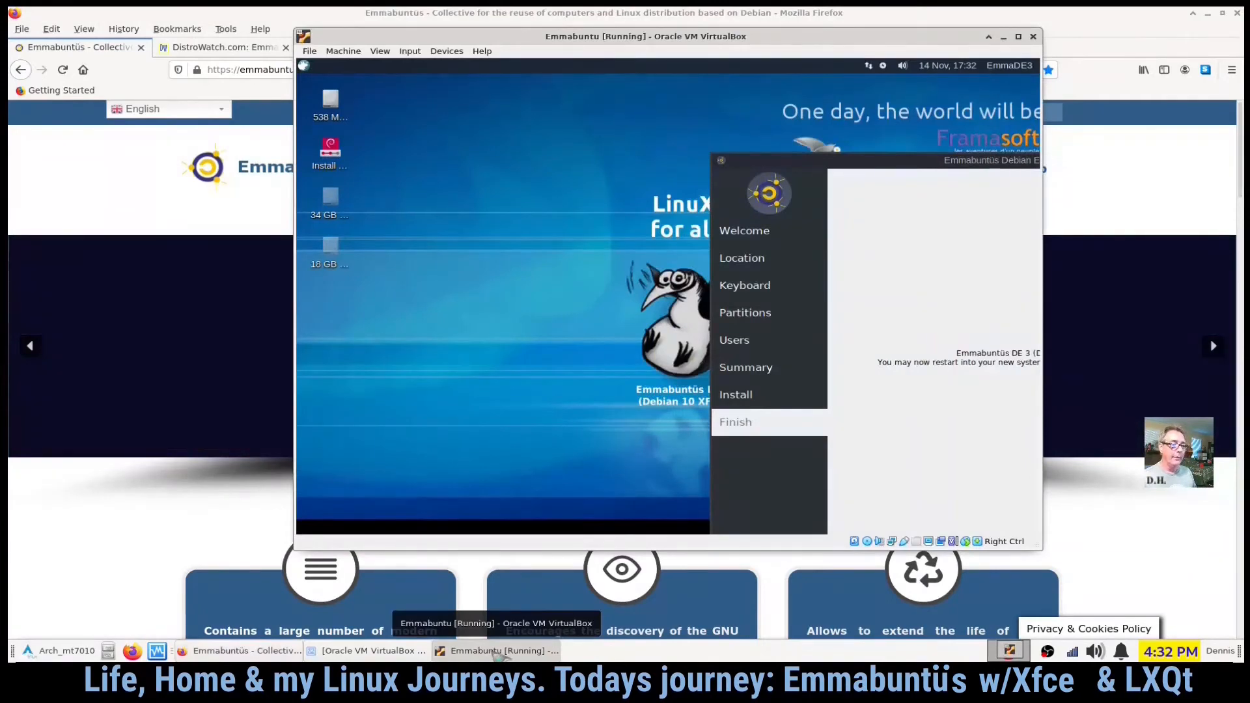
click(499, 651)
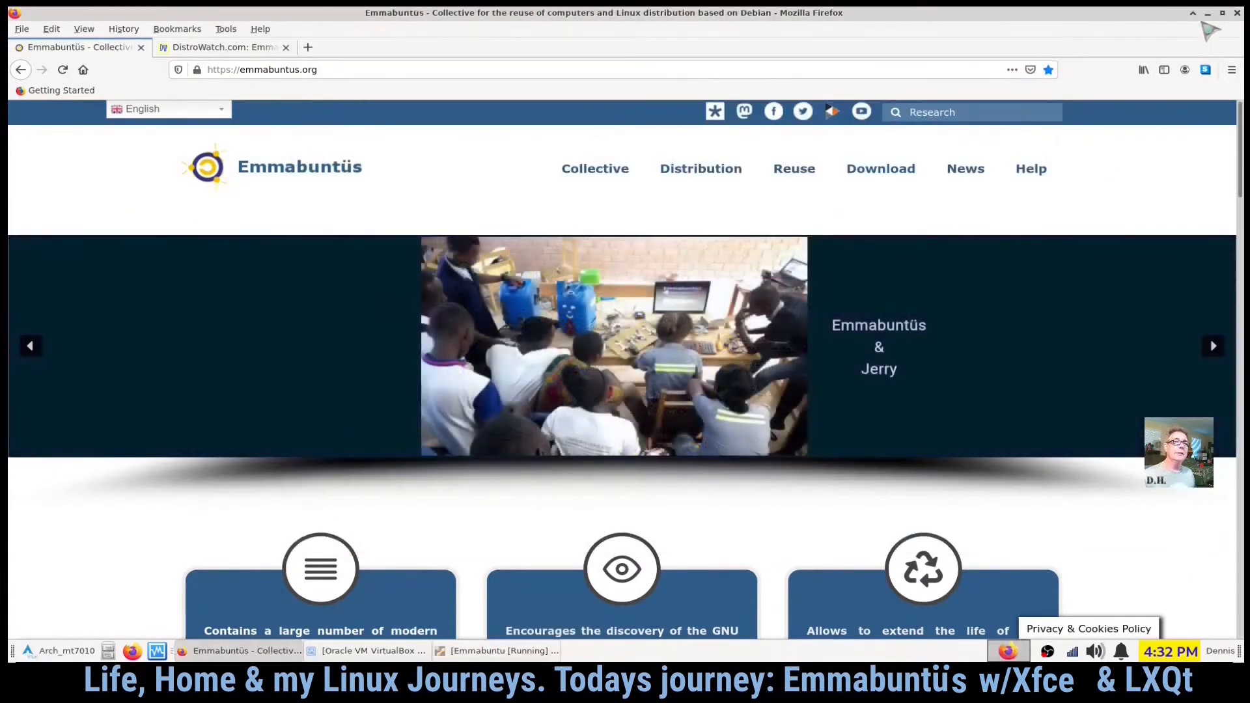
click(1208, 13)
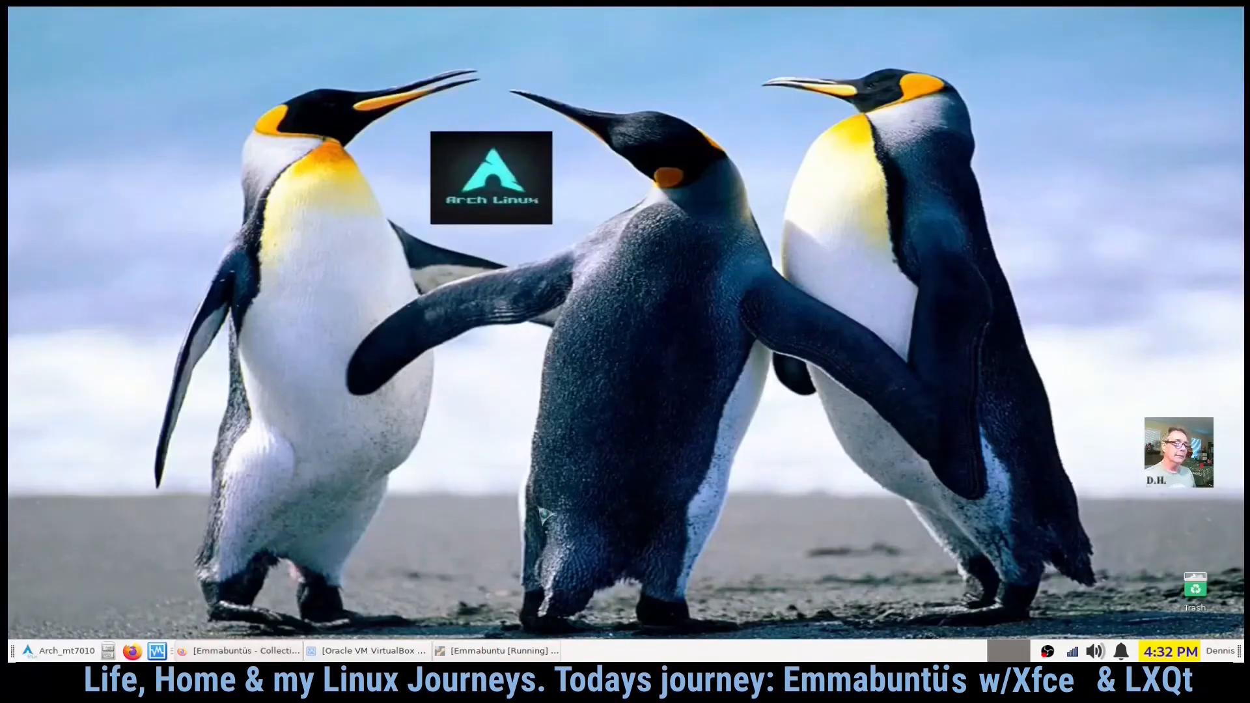
- Bring up the VM in full screen and finish the installer with Restart now checked
click(498, 651)
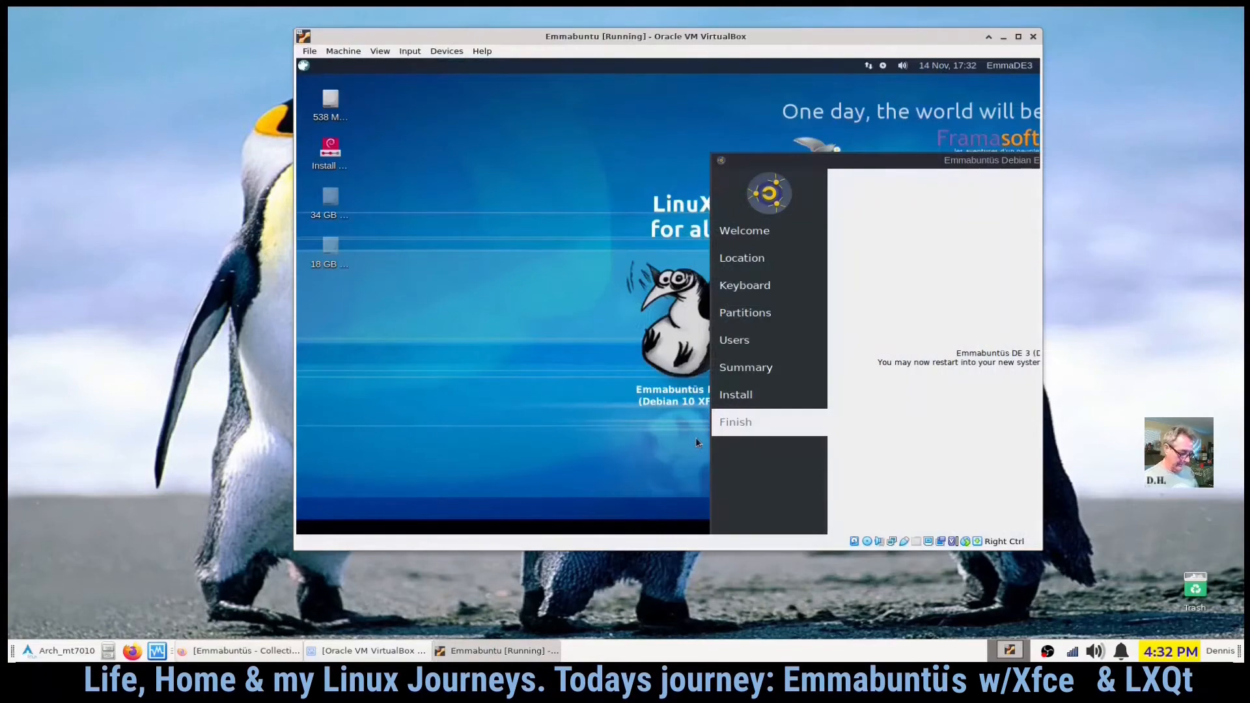
key(ctrl+f)
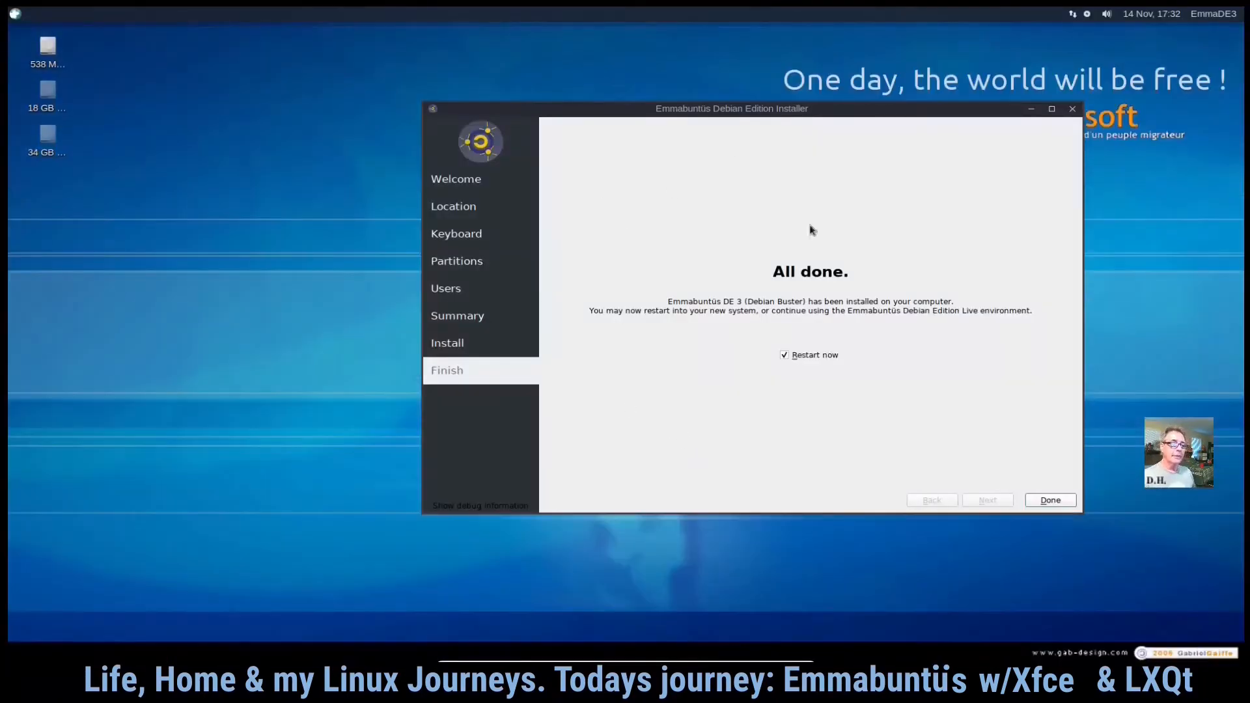
click(1050, 500)
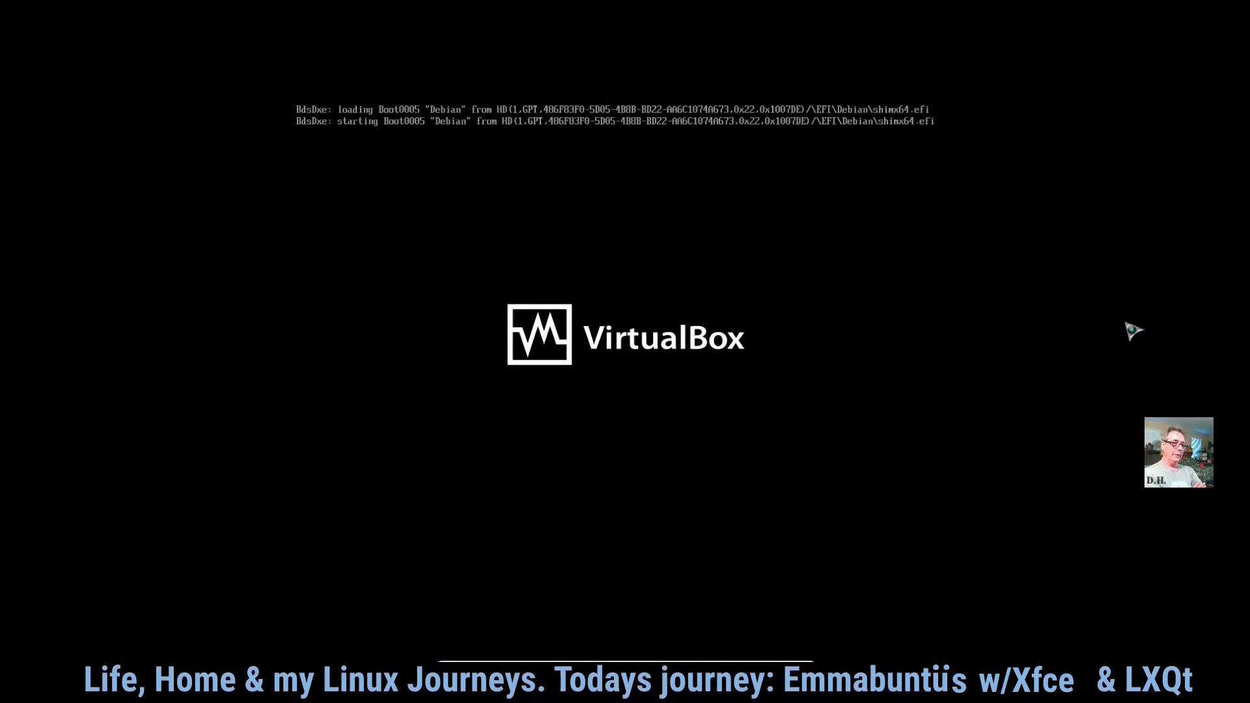
- Boot the installed system from the default Debian GNU/Linux entry in the GRUB menu
key(Down)
key(Down)
key(Down)
key(Up)
key(Up)
key(Up)
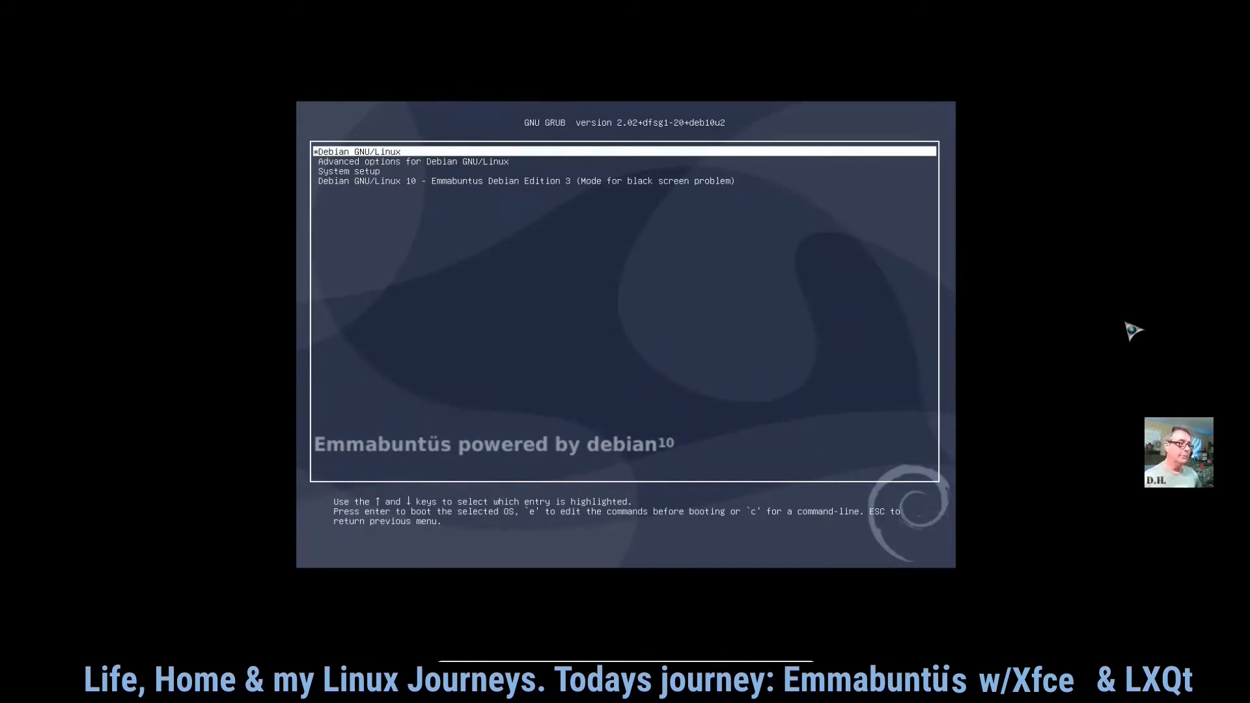
key(Return)
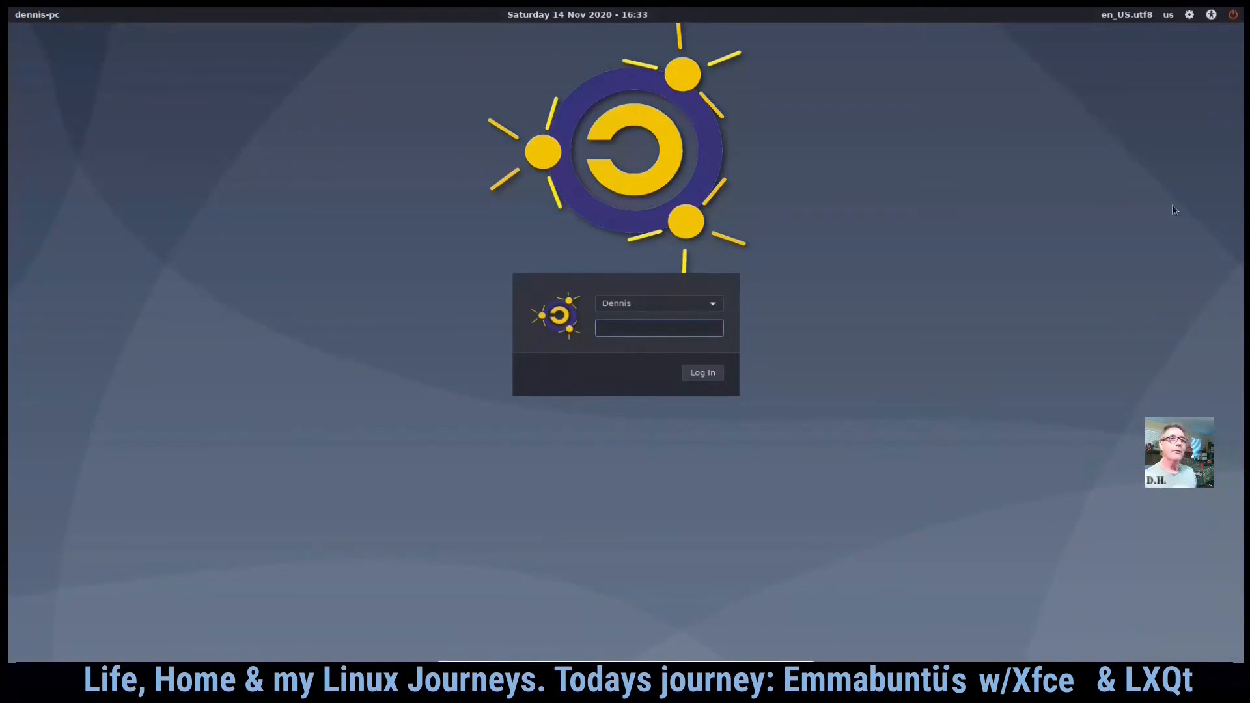
- Open the session chooser on the login screen and log in with the user's password
click(1190, 17)
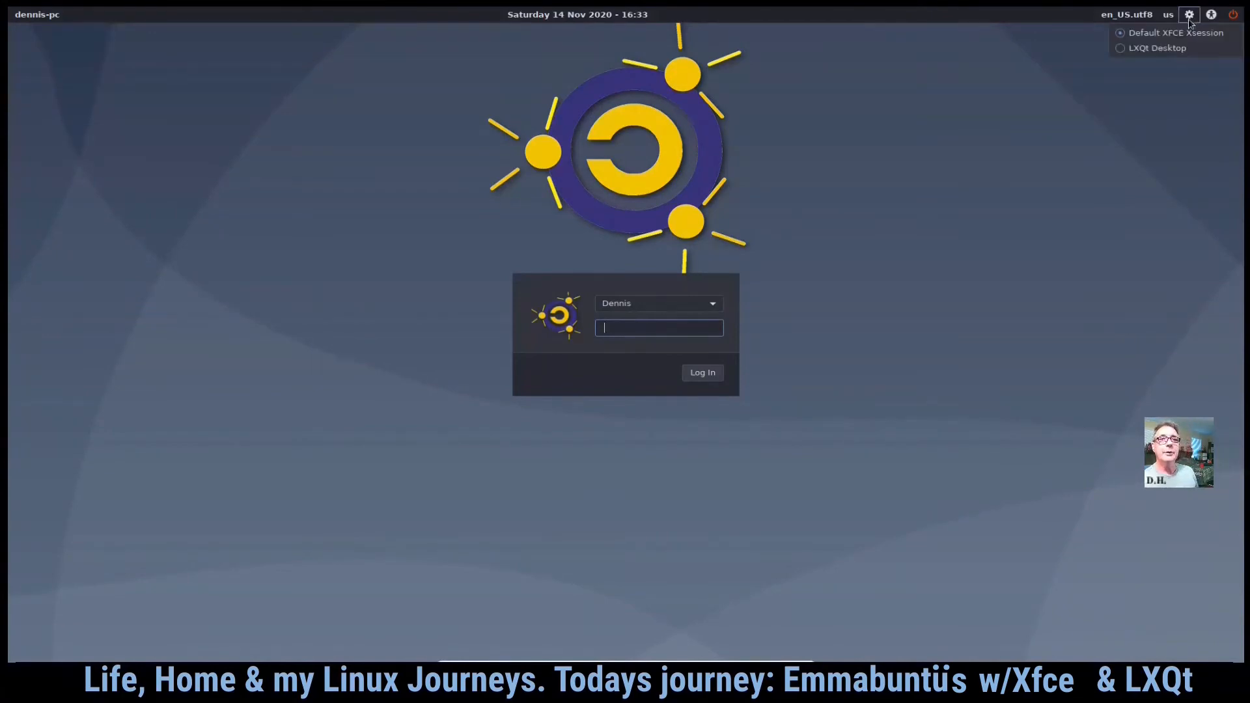
click(1166, 49)
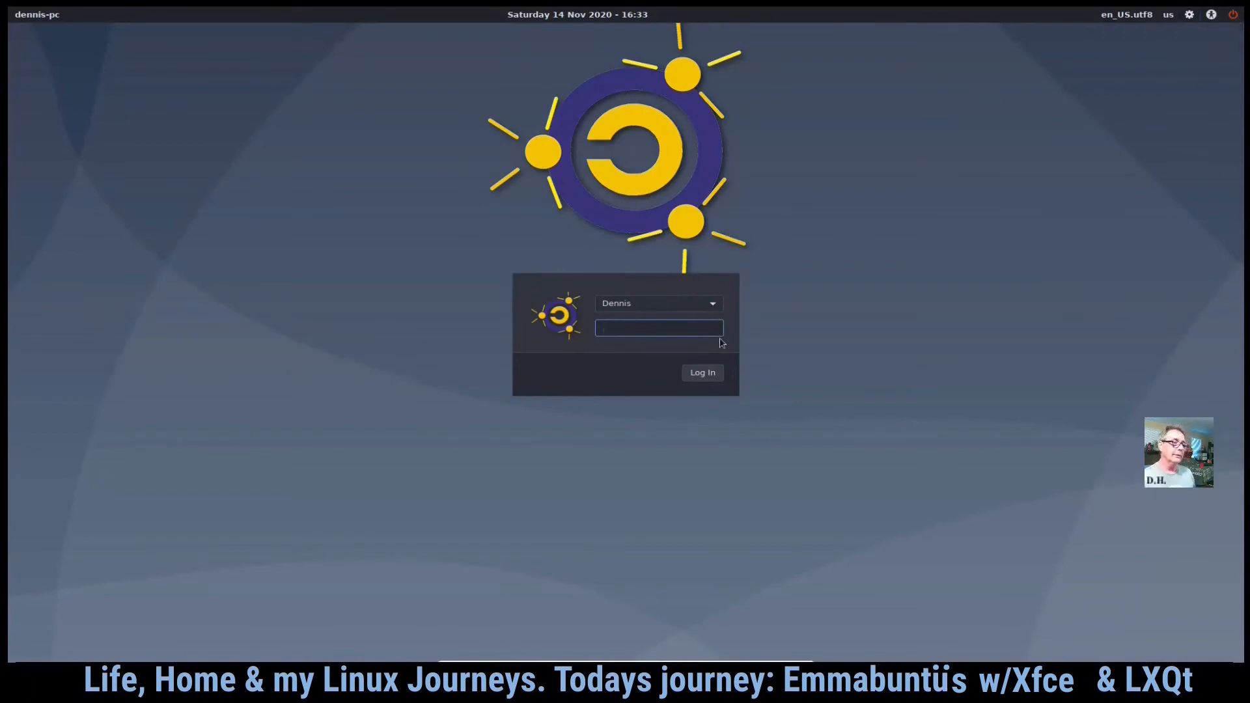
text(••)
key(Return)
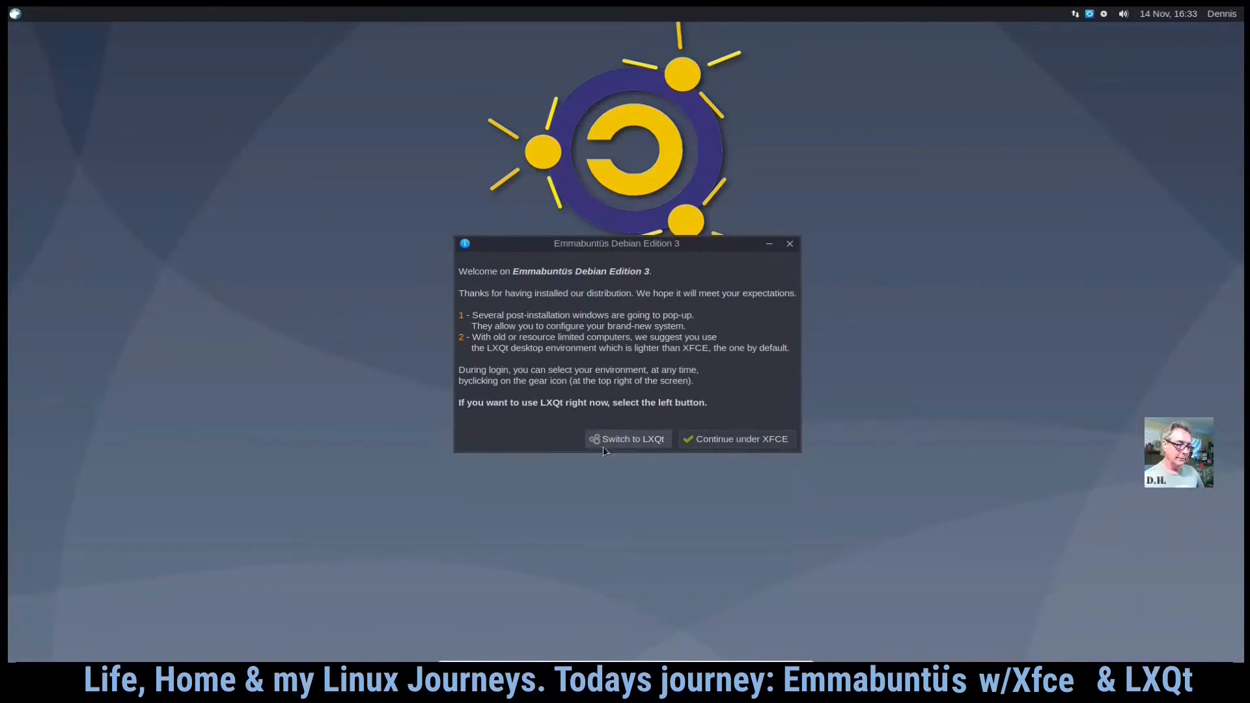
- Continue under XFCE and set the desktop configuration to the Whisker menu and the Emmabuntüs screen saver
click(719, 441)
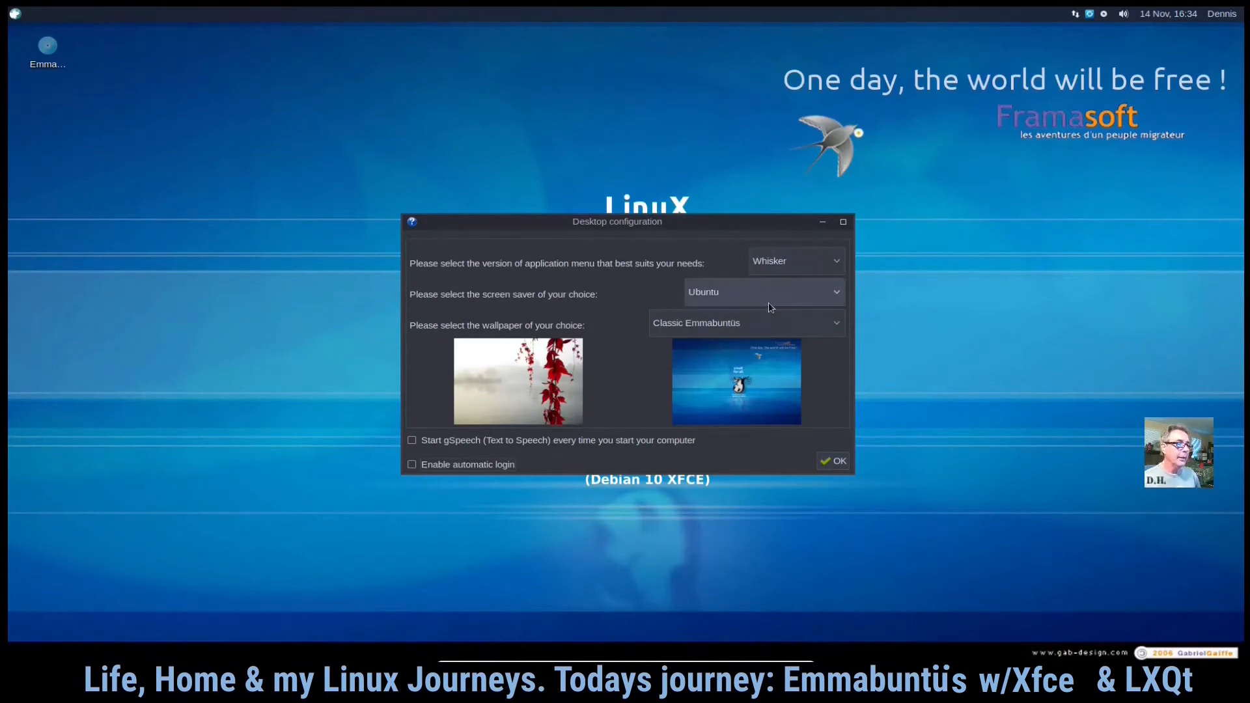
click(832, 271)
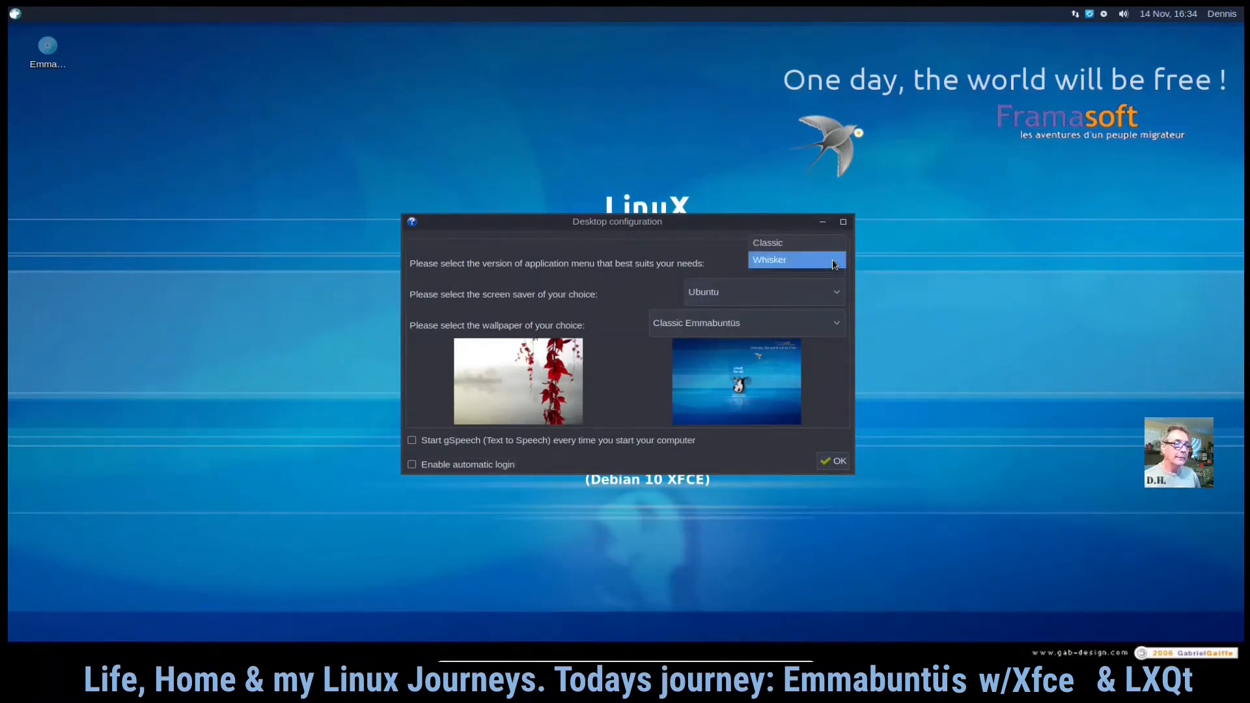
click(833, 264)
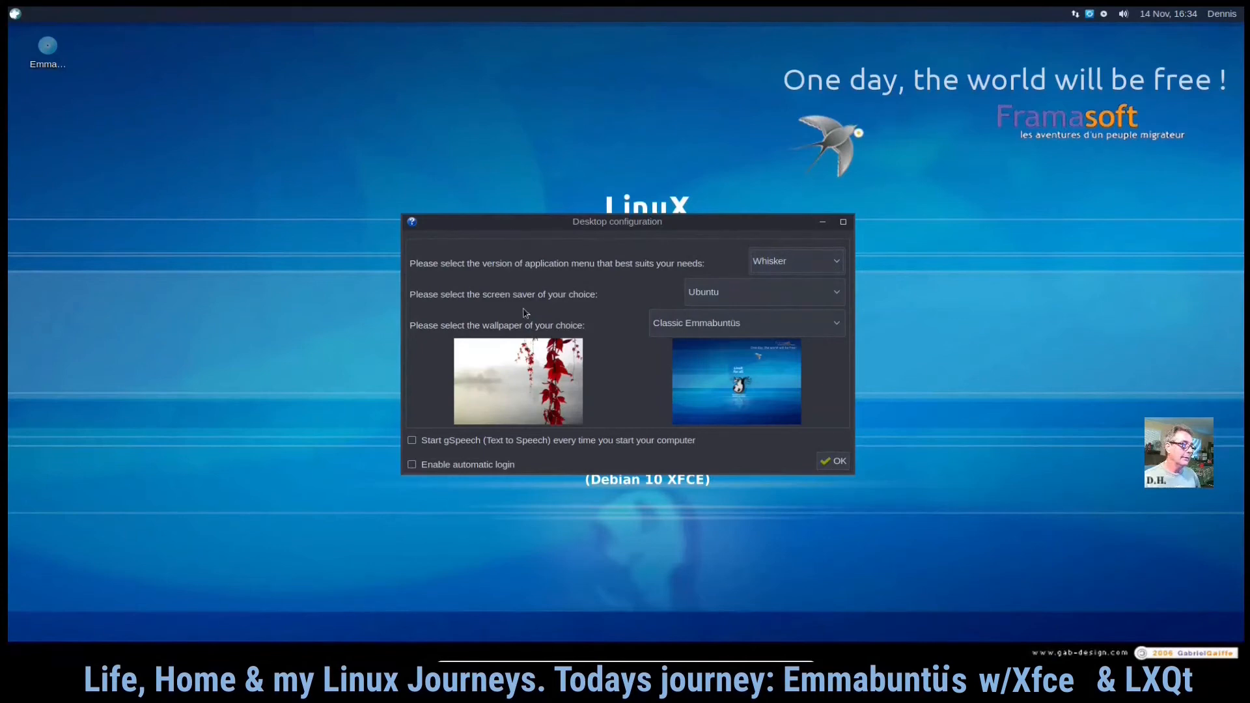
click(837, 292)
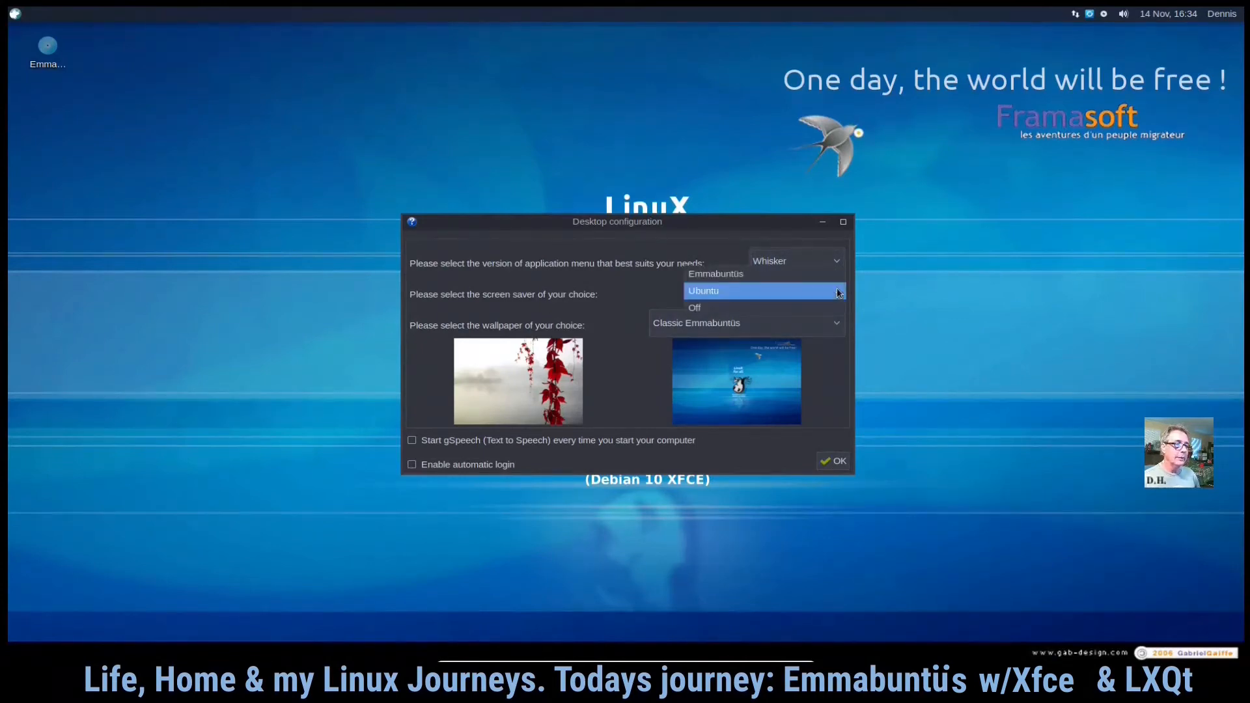
click(832, 274)
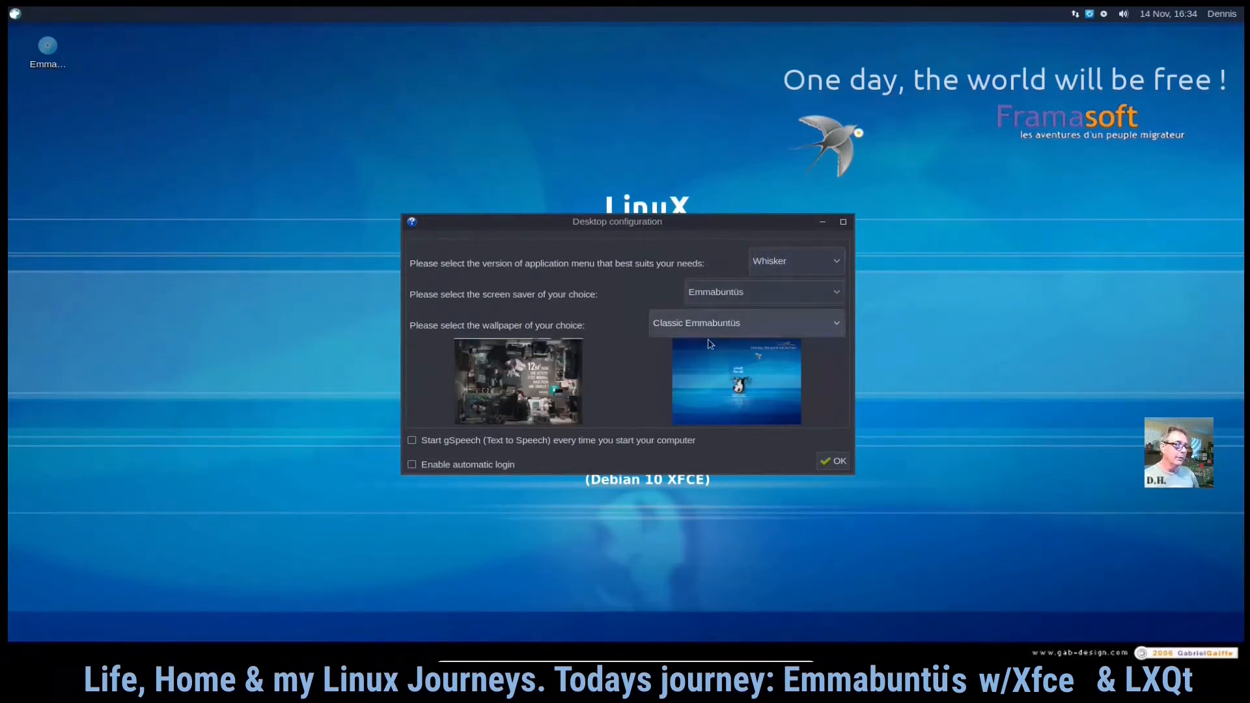
click(832, 461)
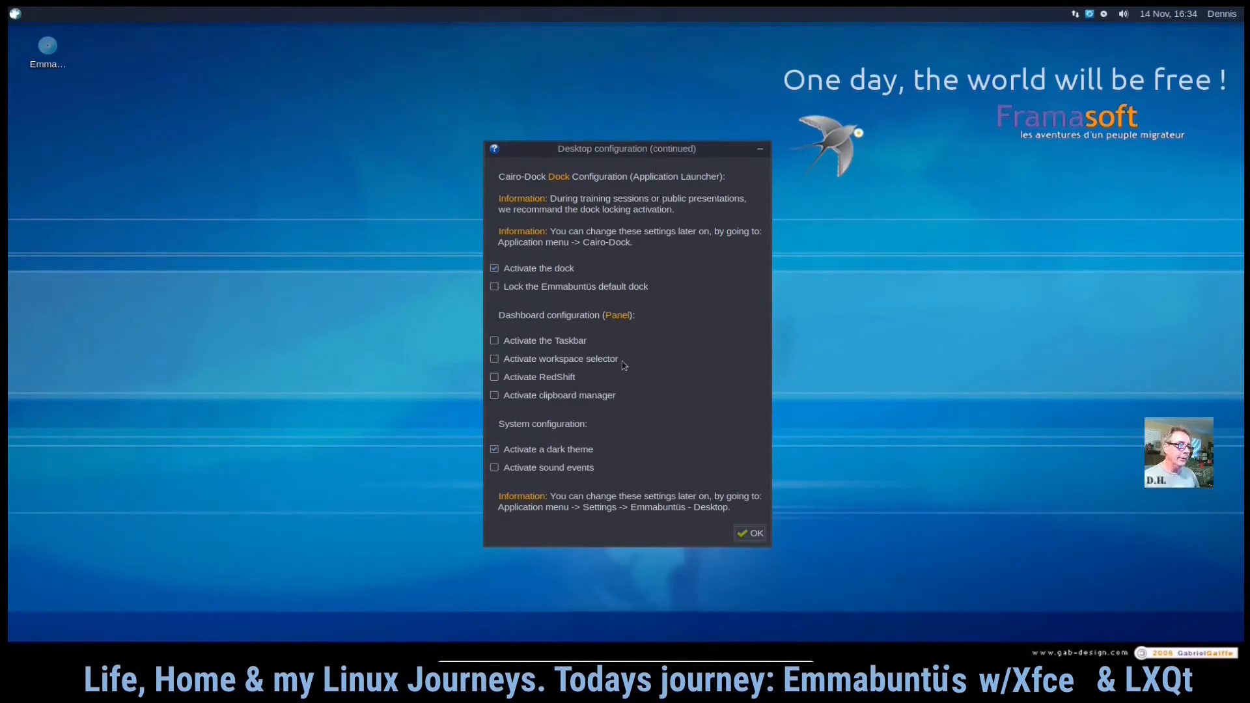
- Enable the taskbar, workspace selector, RedShift and sound events in the continued desktop configuration and confirm
click(495, 378)
click(507, 362)
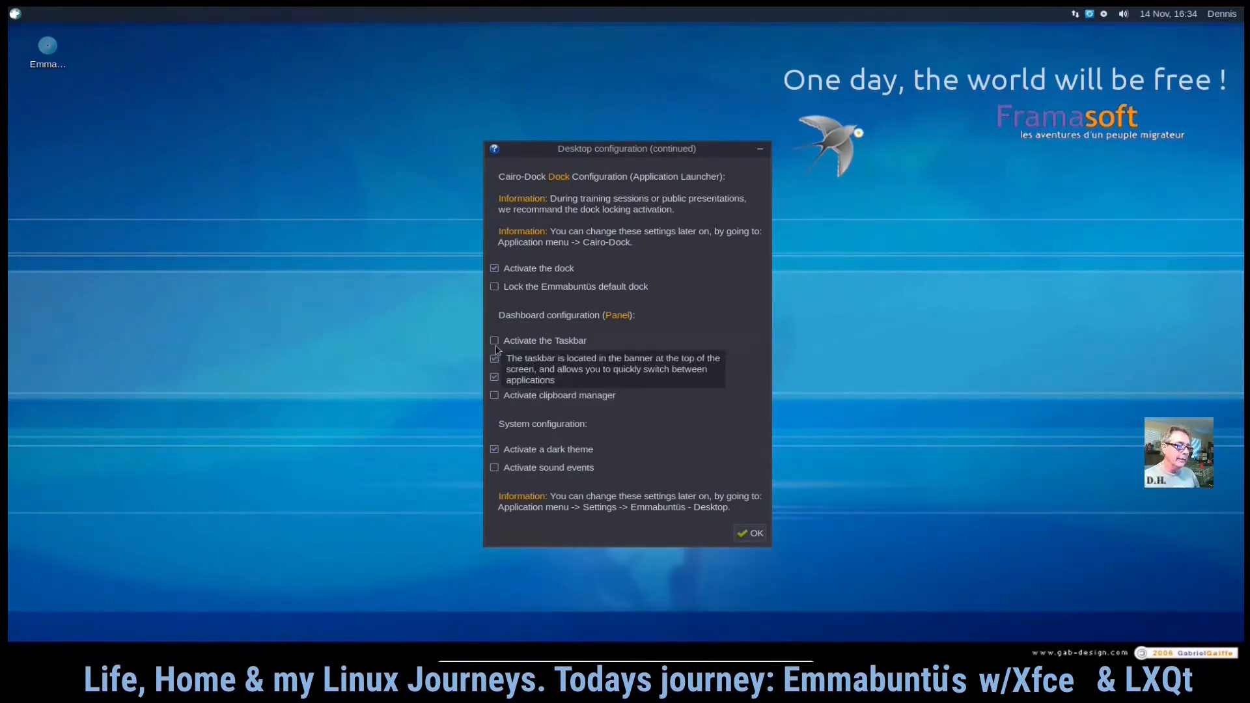
click(495, 341)
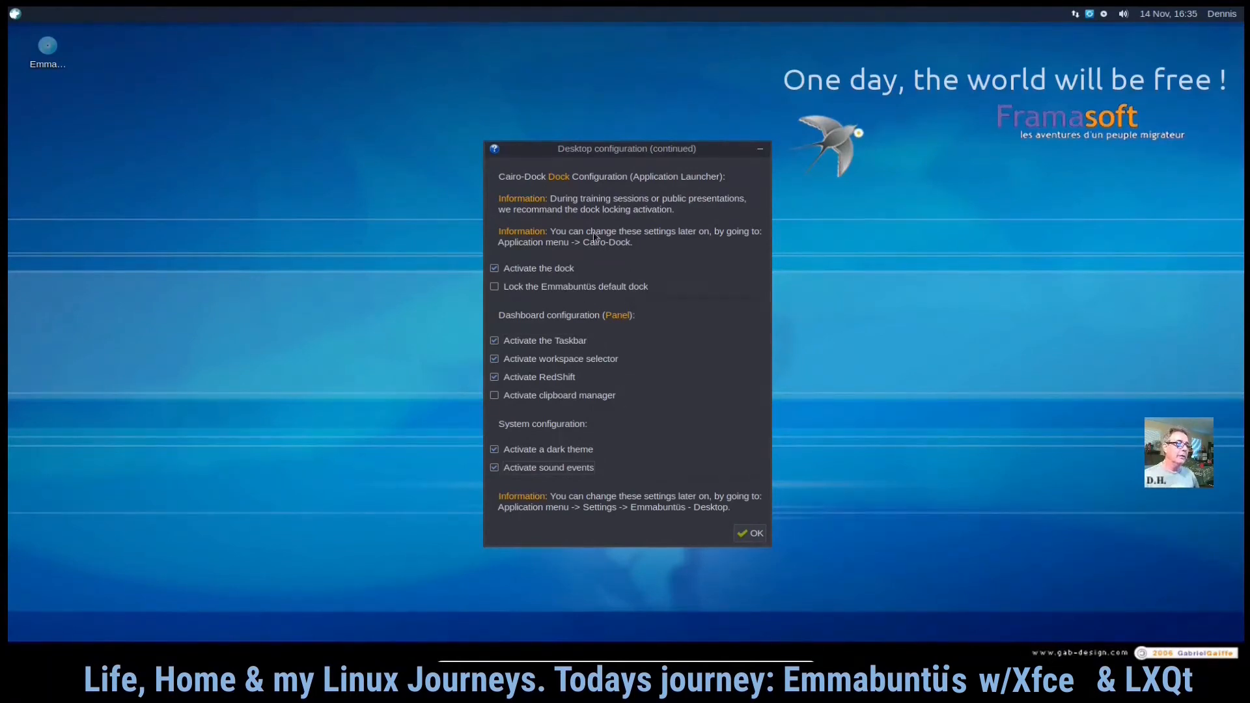
click(756, 536)
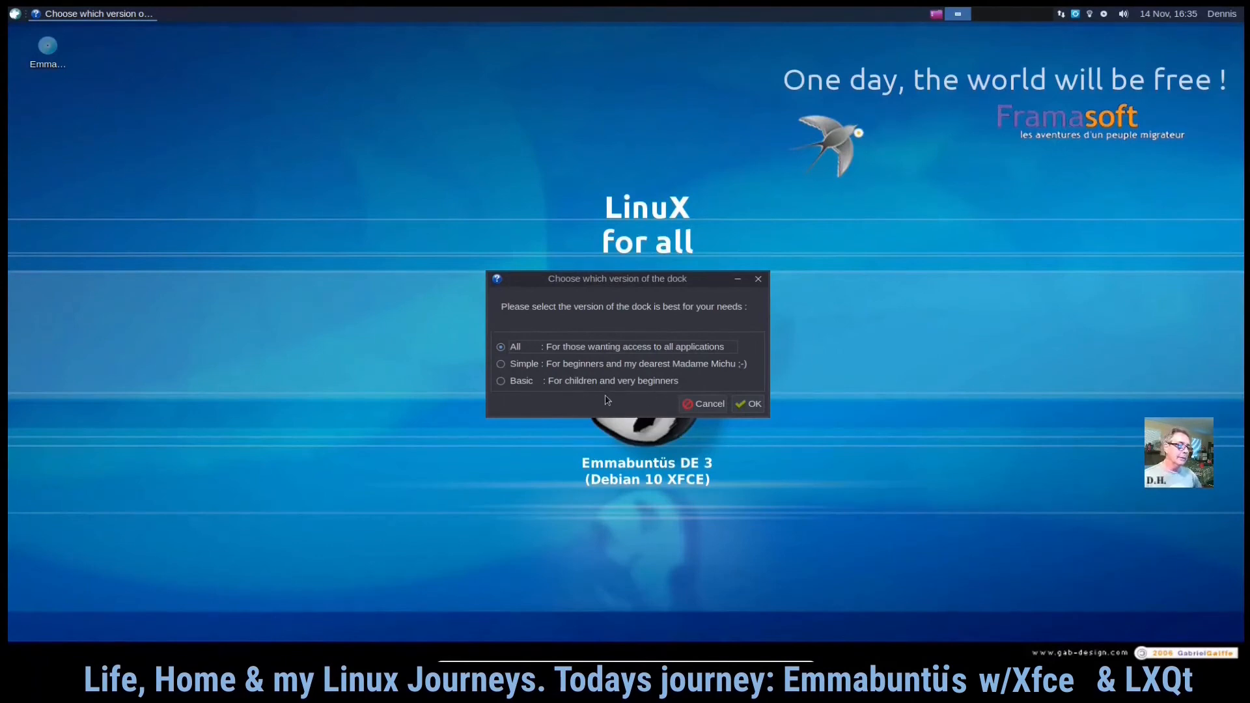
- Choose the Basic dock version for children and very beginners and confirm
click(501, 382)
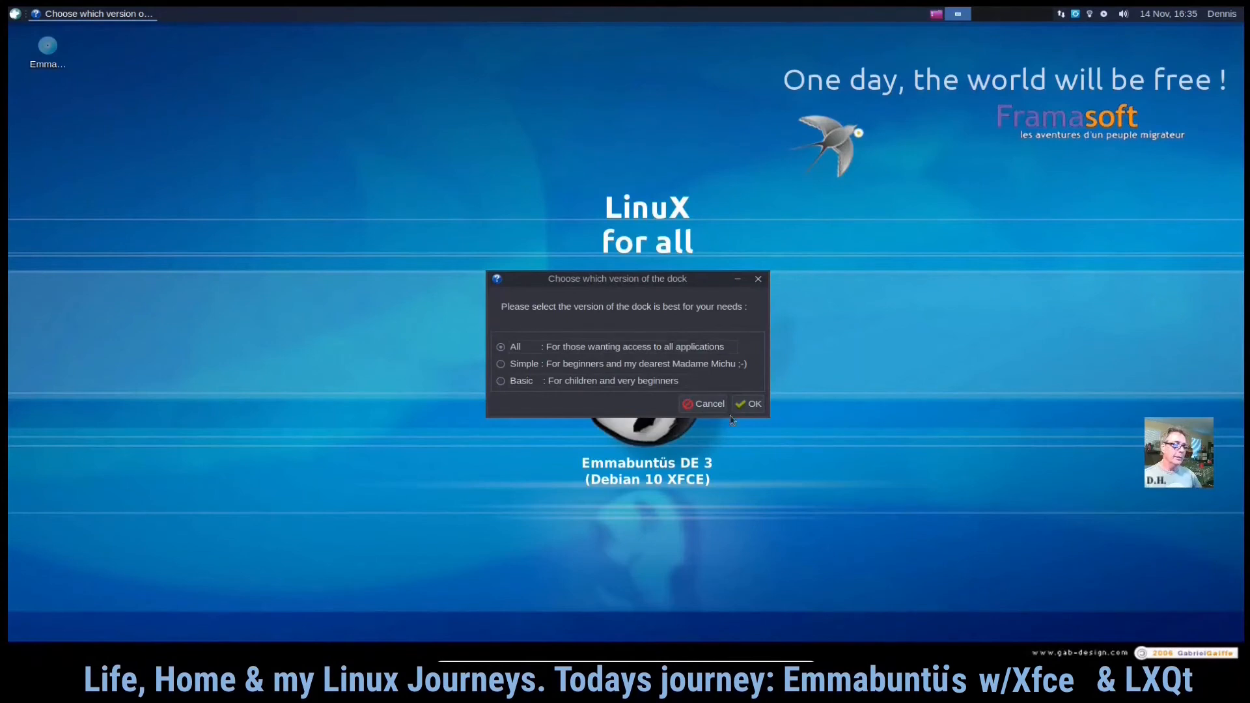
click(753, 404)
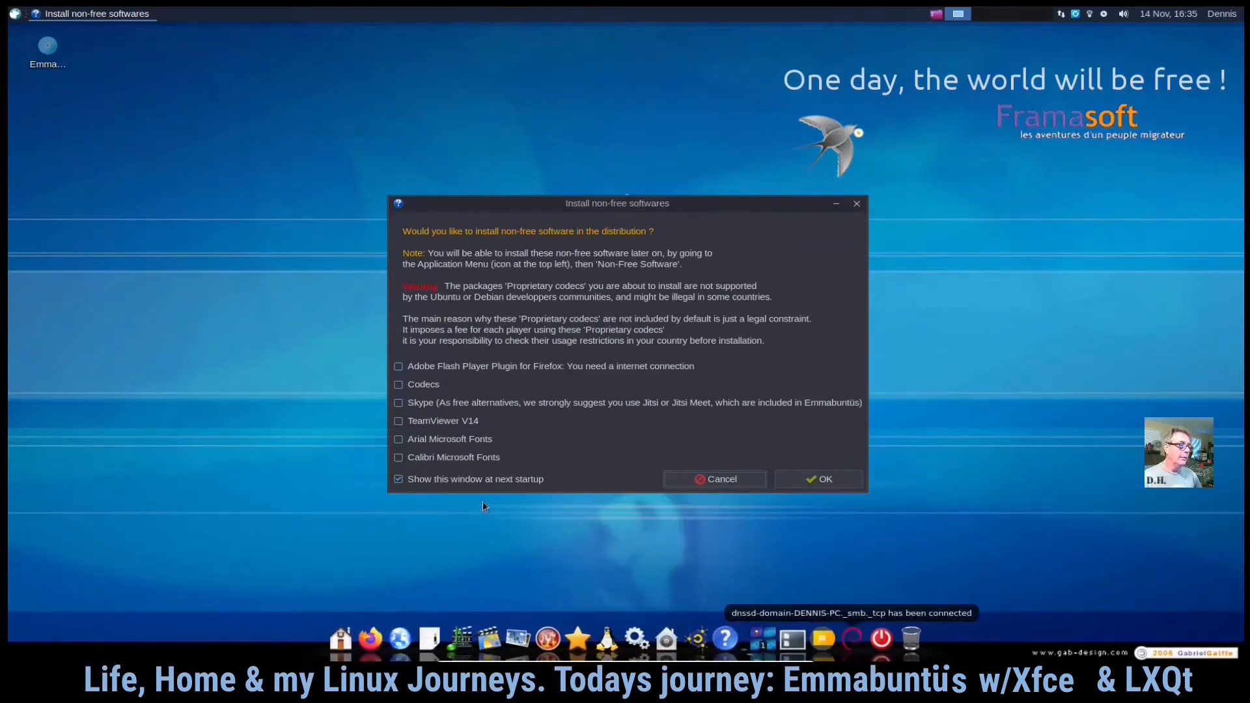
- Reposition the Install non-free softwares dialog on the desktop
drag(576, 208, 337, 79)
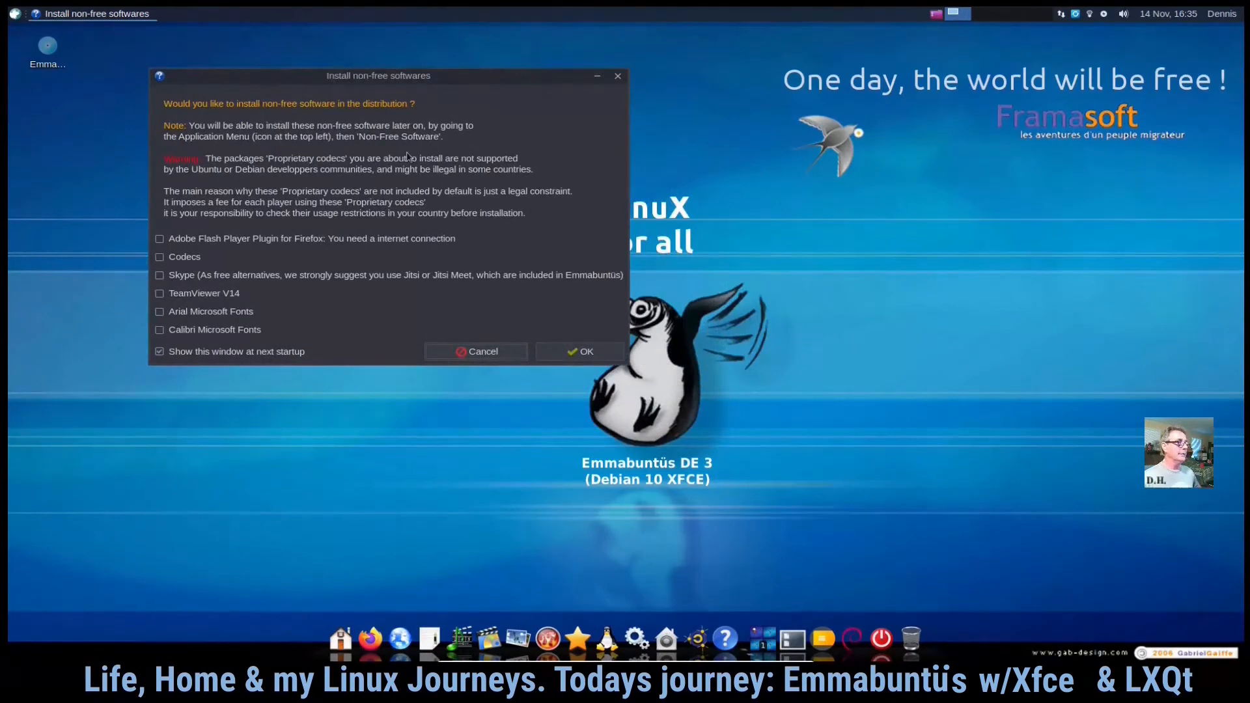
drag(484, 77, 430, 185)
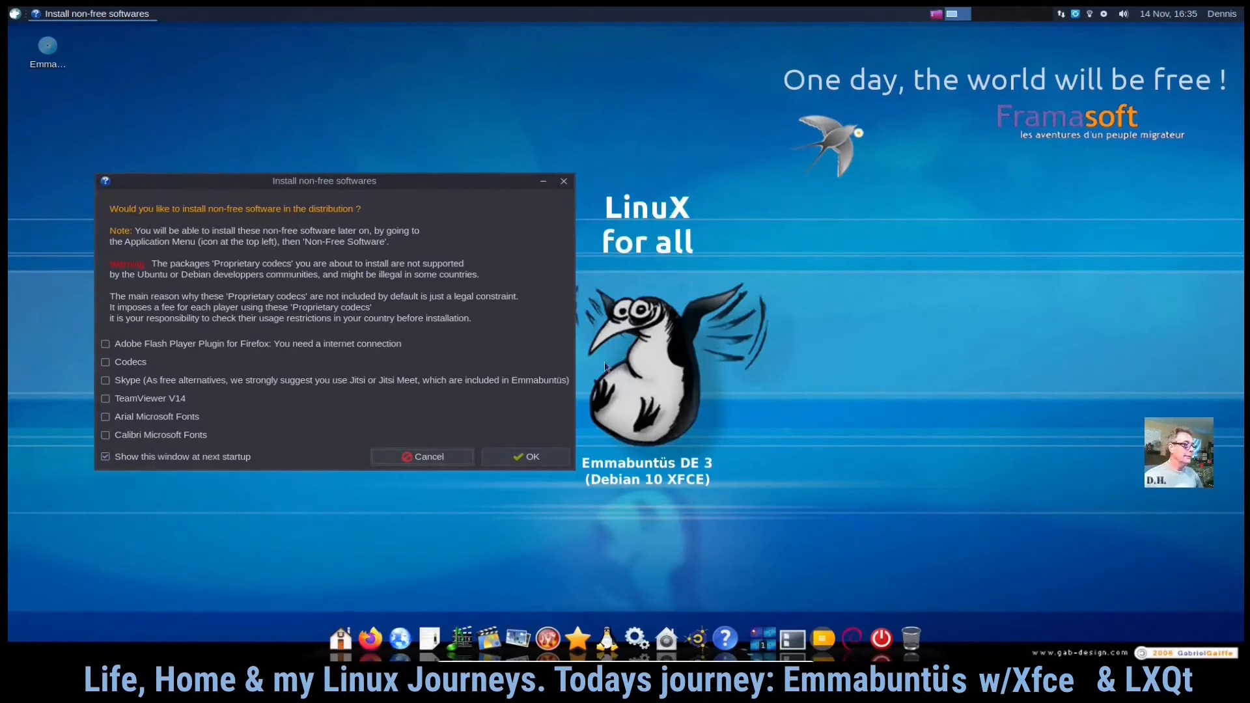
drag(323, 185, 561, 204)
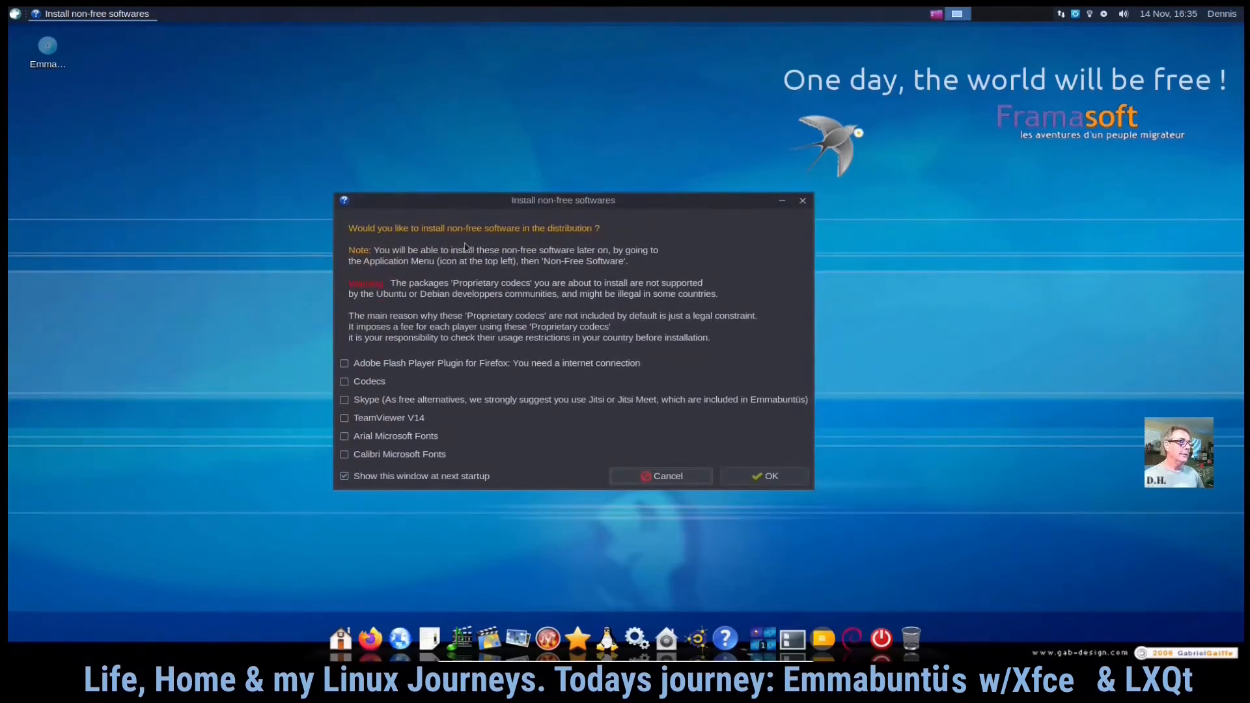
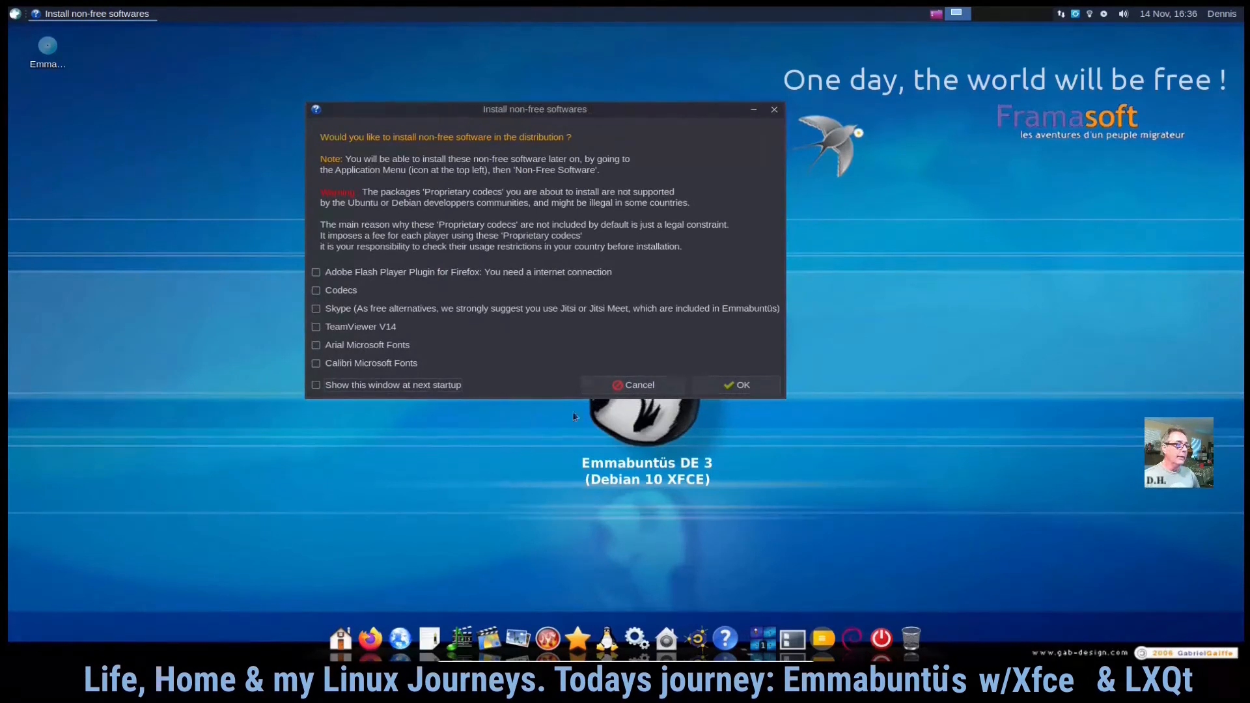
- Decline all non-free software and confirm removing unneeded languages, keeping English (United States) as the default system language
click(755, 390)
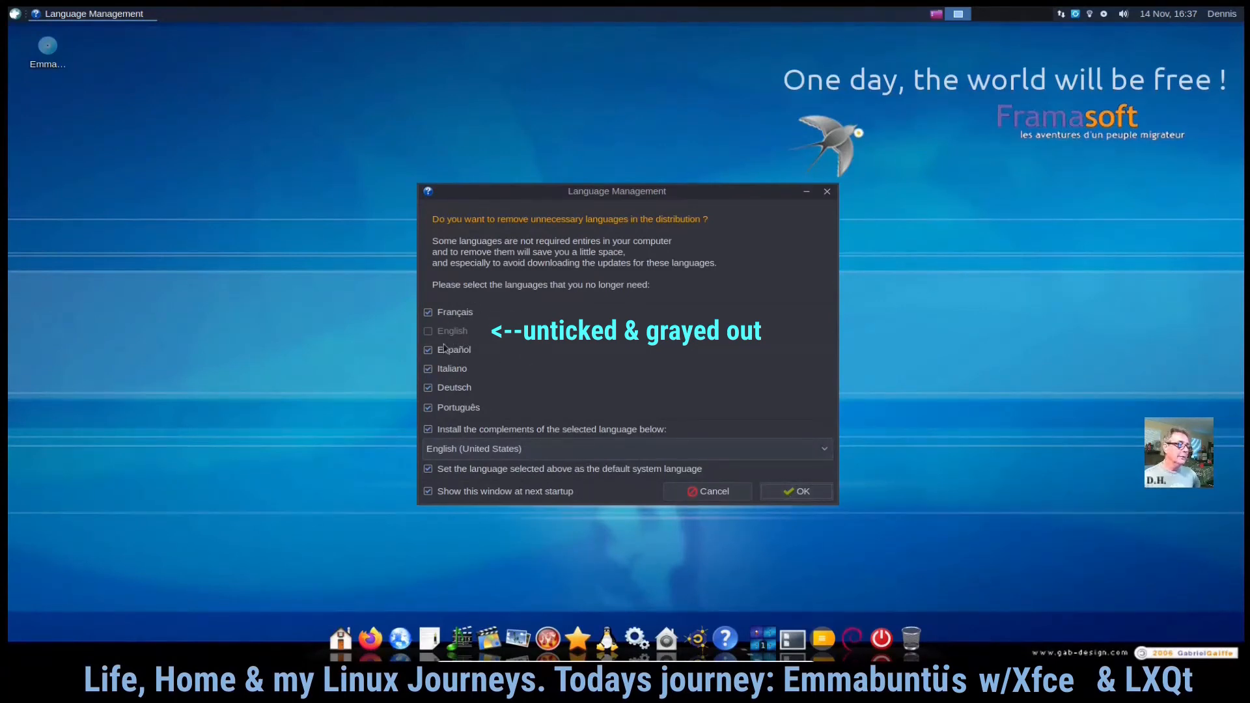
click(814, 493)
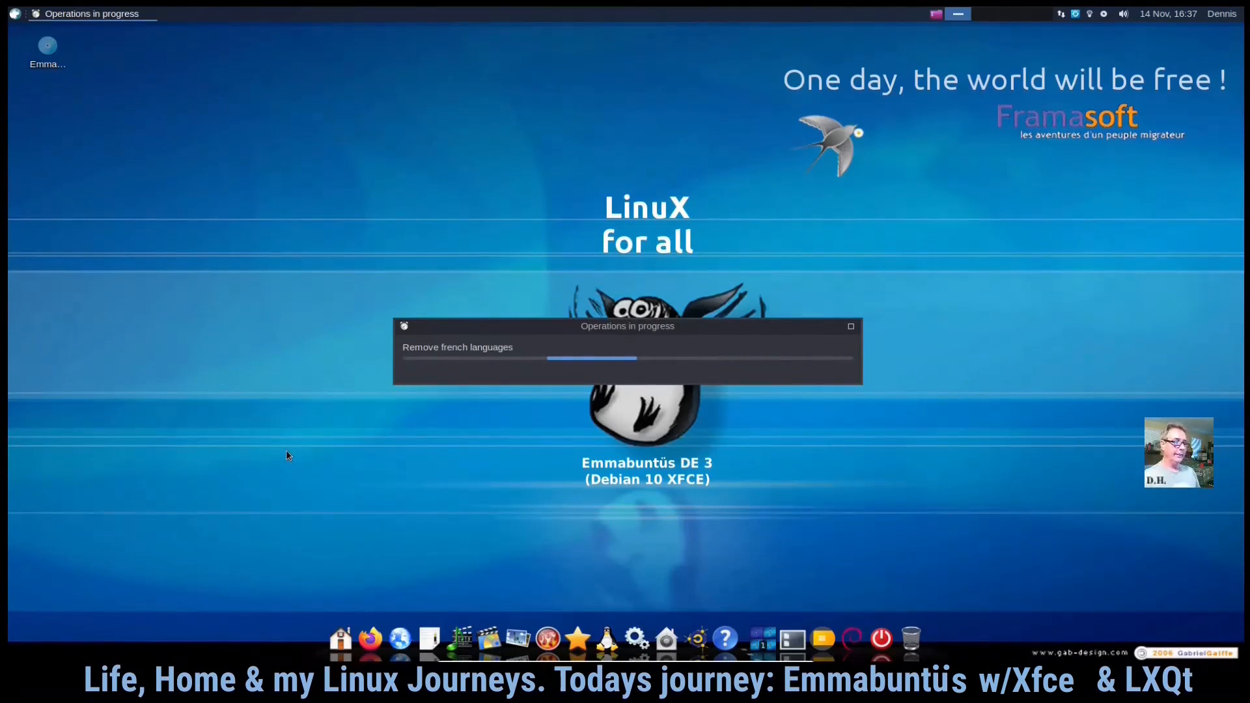
- Move the language progress window to the upper left and open the dock's Applications Menu
drag(650, 332, 381, 142)
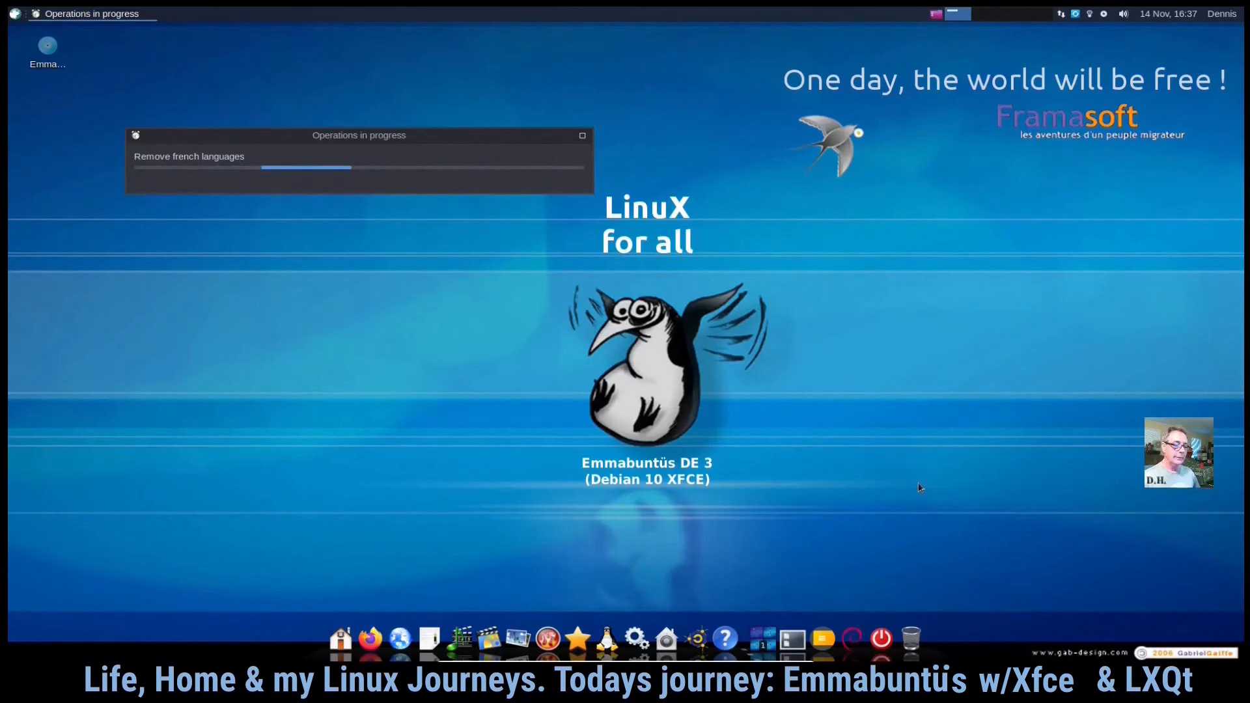
click(850, 637)
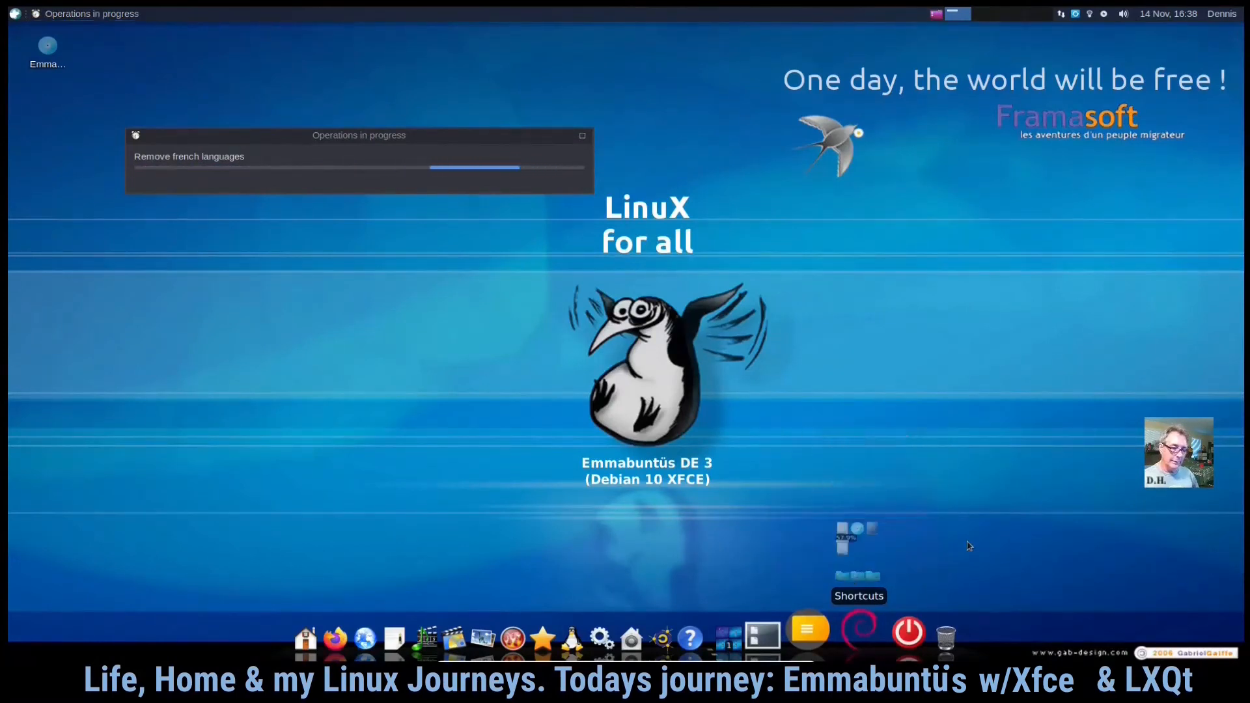
click(821, 627)
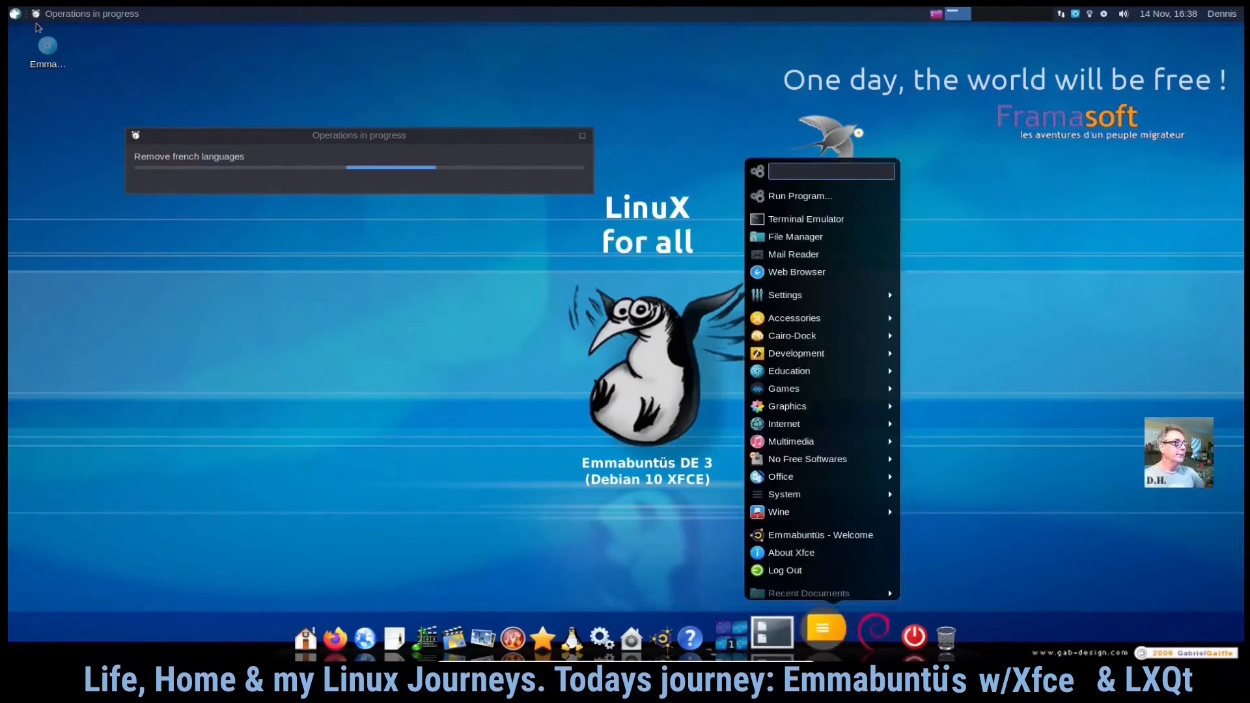
click(15, 13)
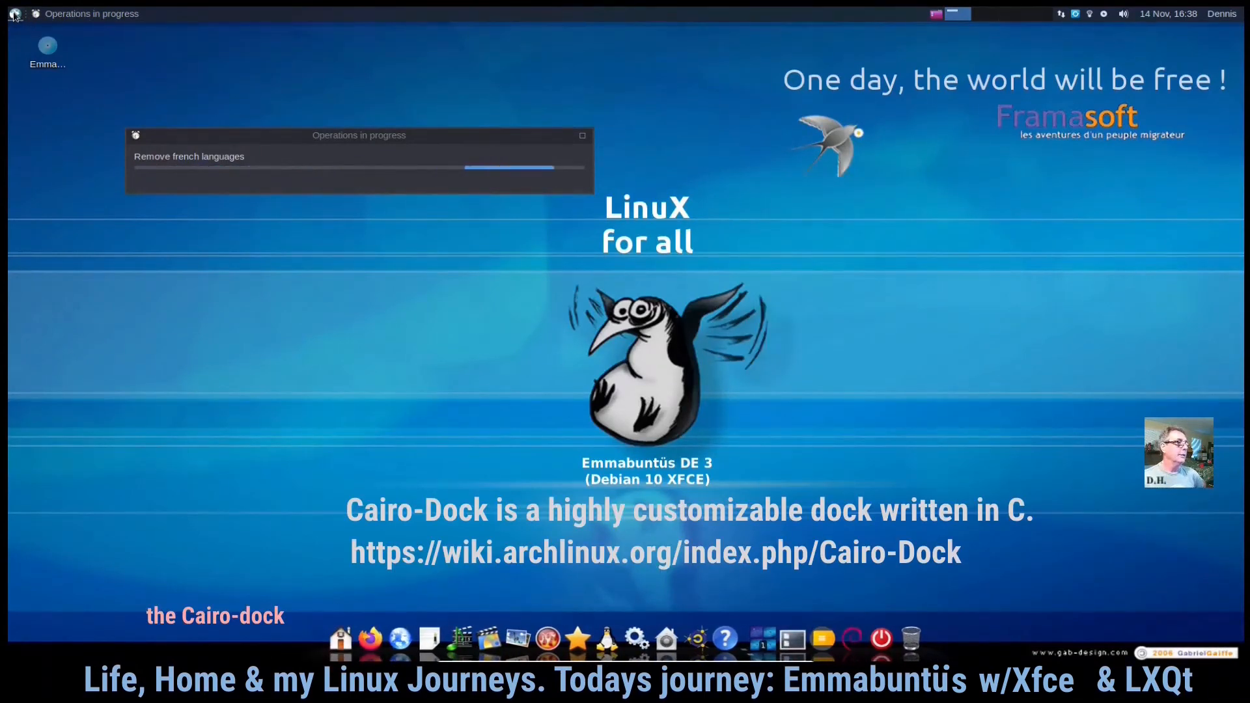
click(14, 13)
click(14, 13)
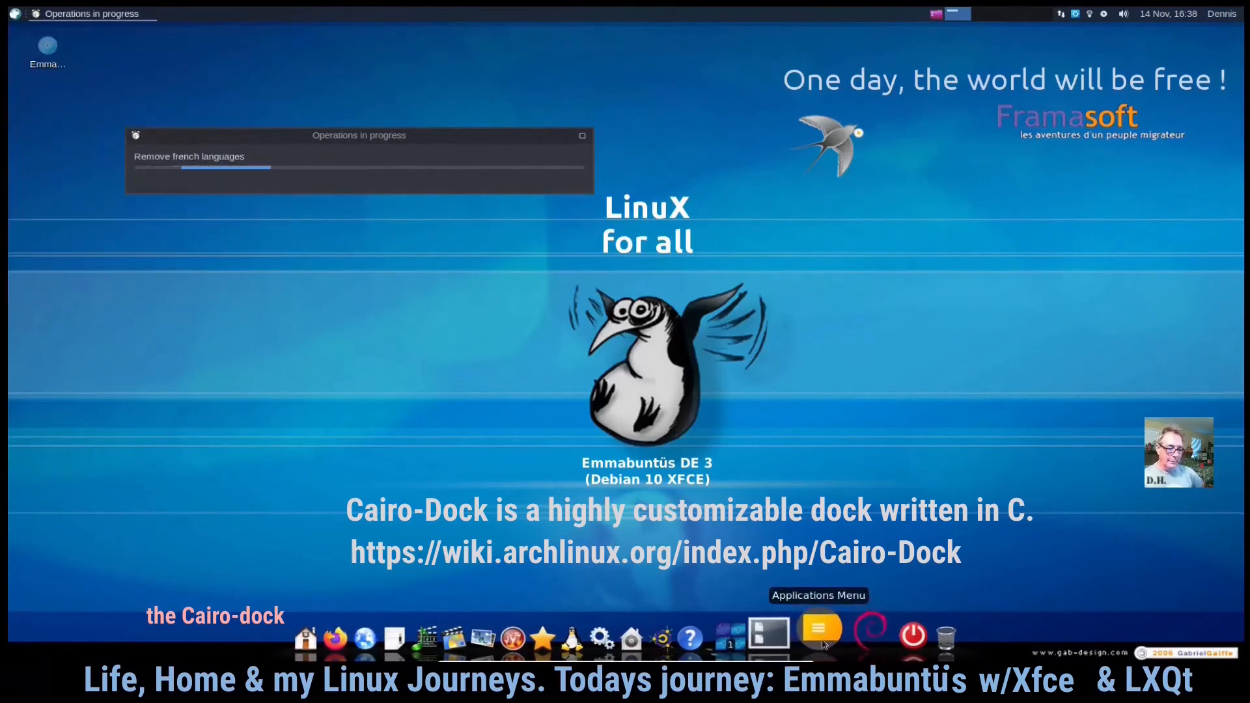
click(823, 637)
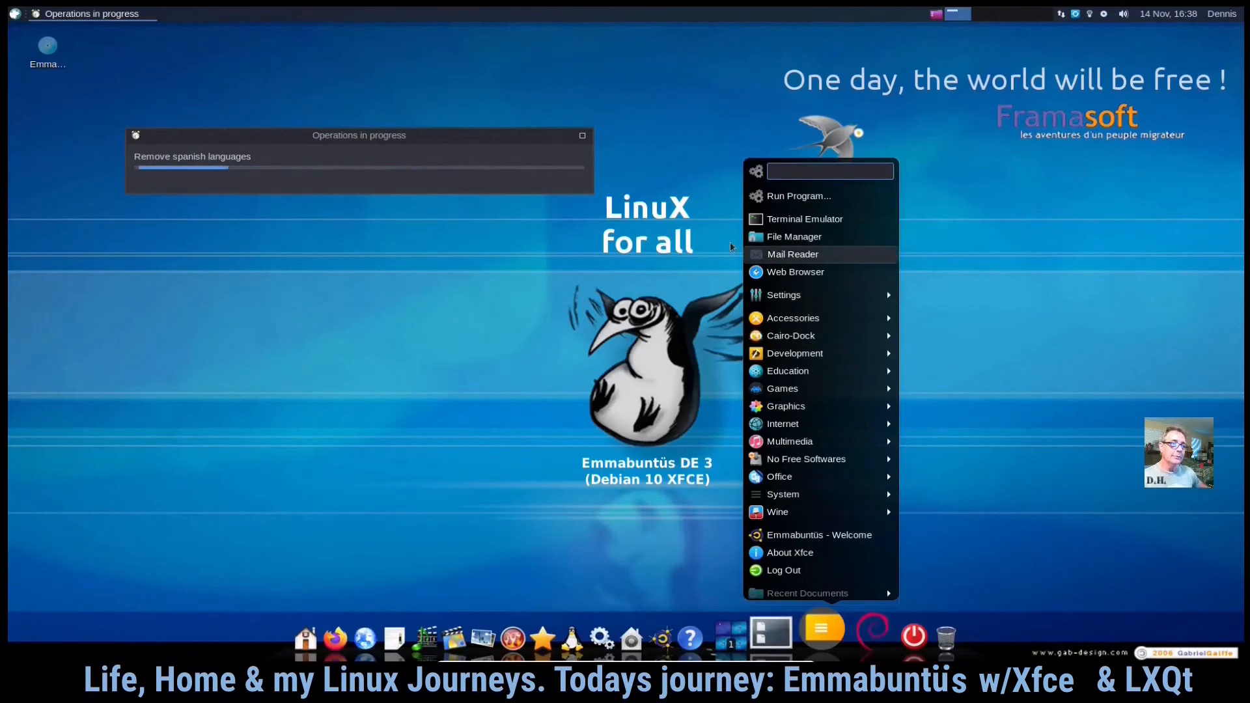
click(668, 480)
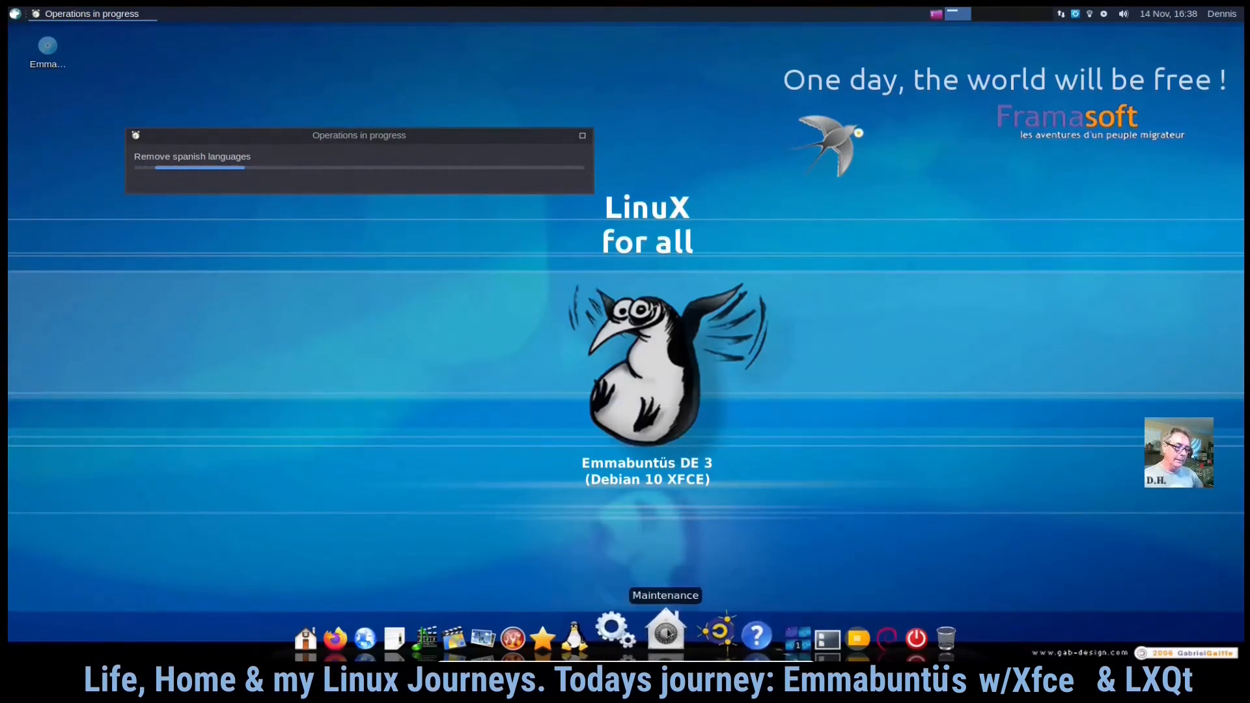
- Try to launch gCDEmu from the dock's Burn group and cancel its installation
click(667, 633)
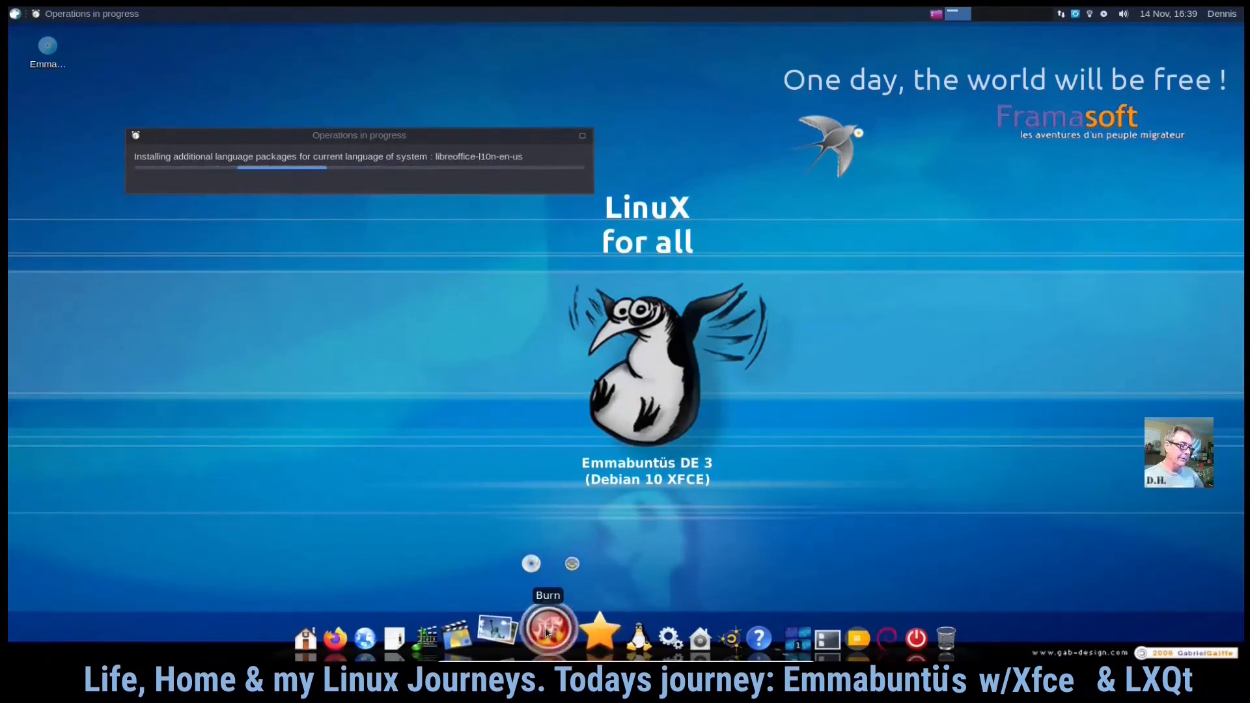
mouse_move(547, 633)
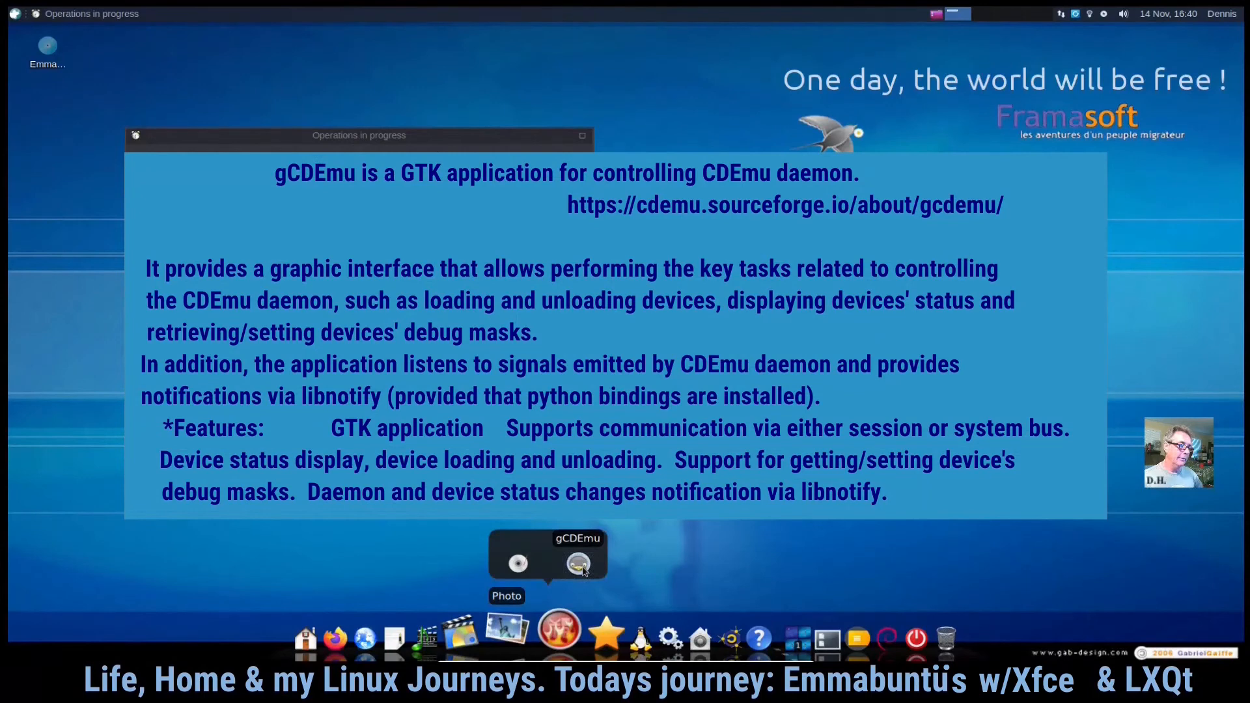
click(578, 563)
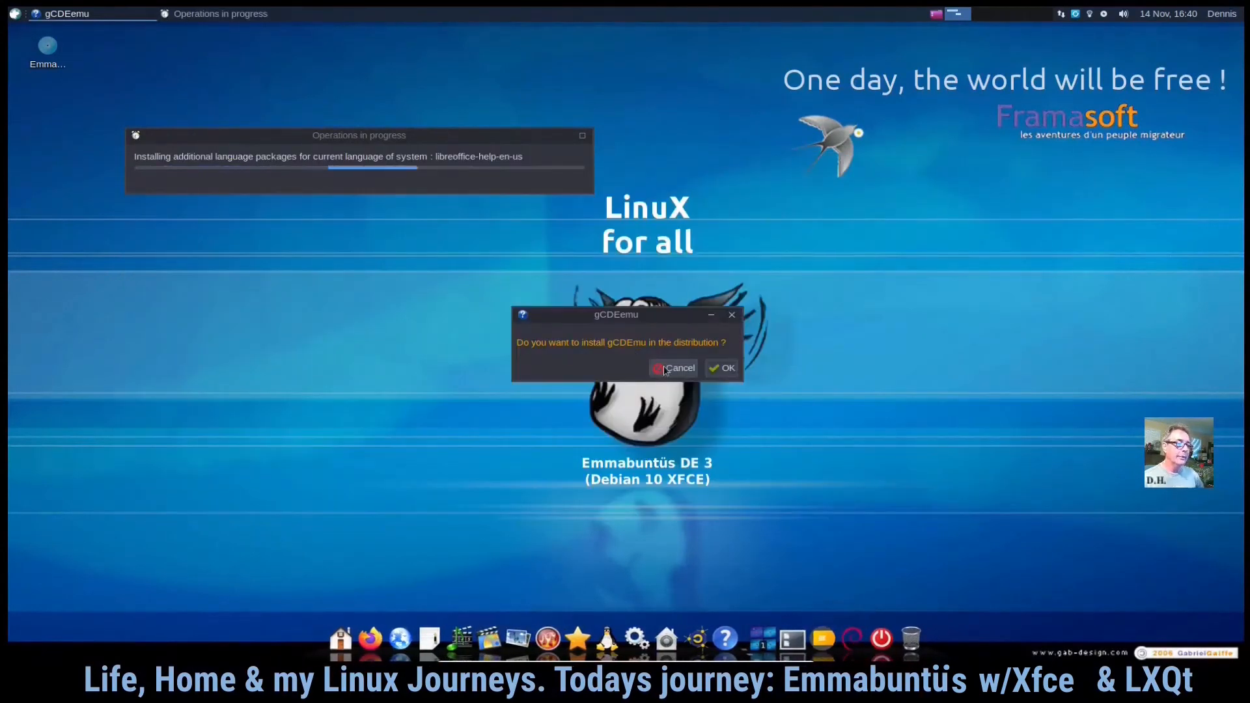
click(675, 370)
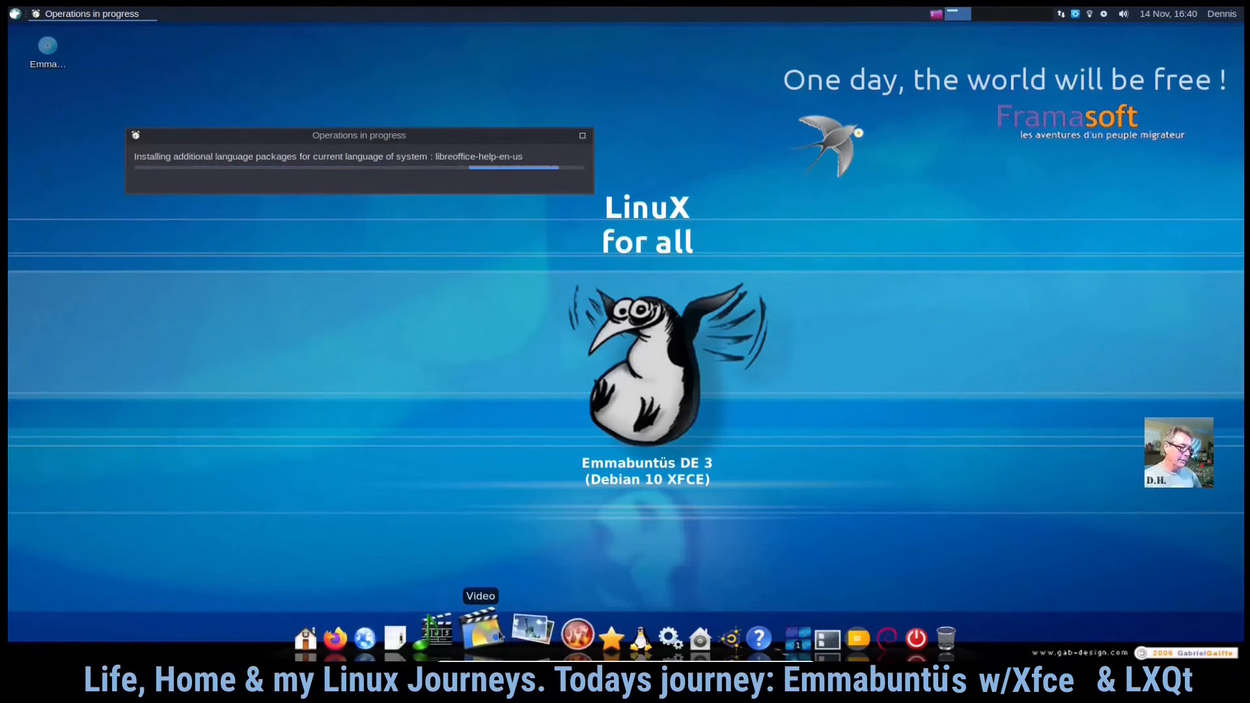
- Browse the dock's Audio and Office groups and the Applications Menu
mouse_move(500, 635)
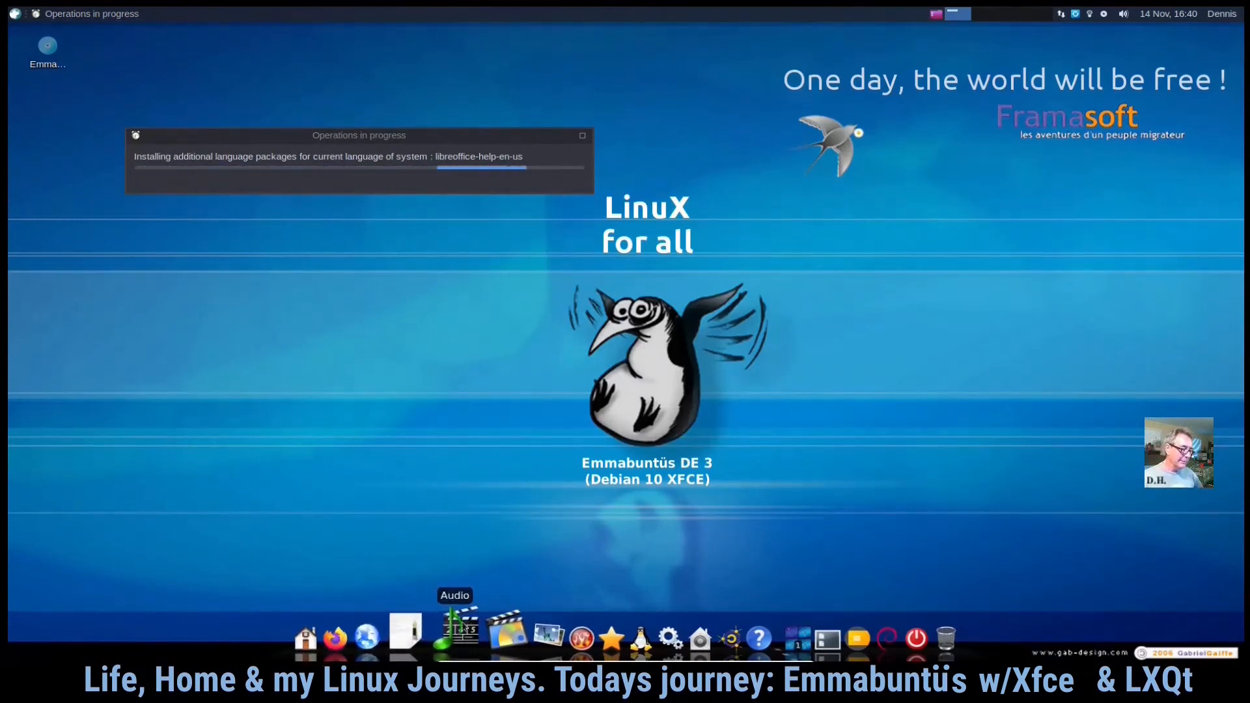
click(463, 626)
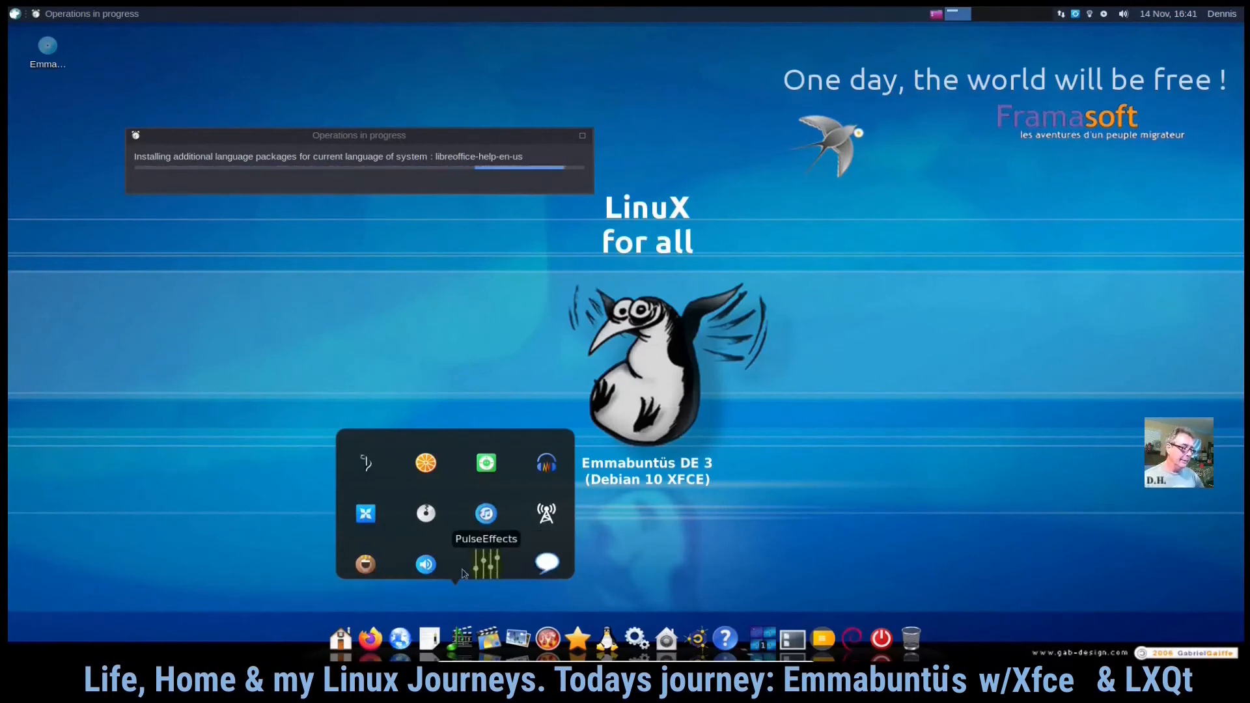
click(427, 635)
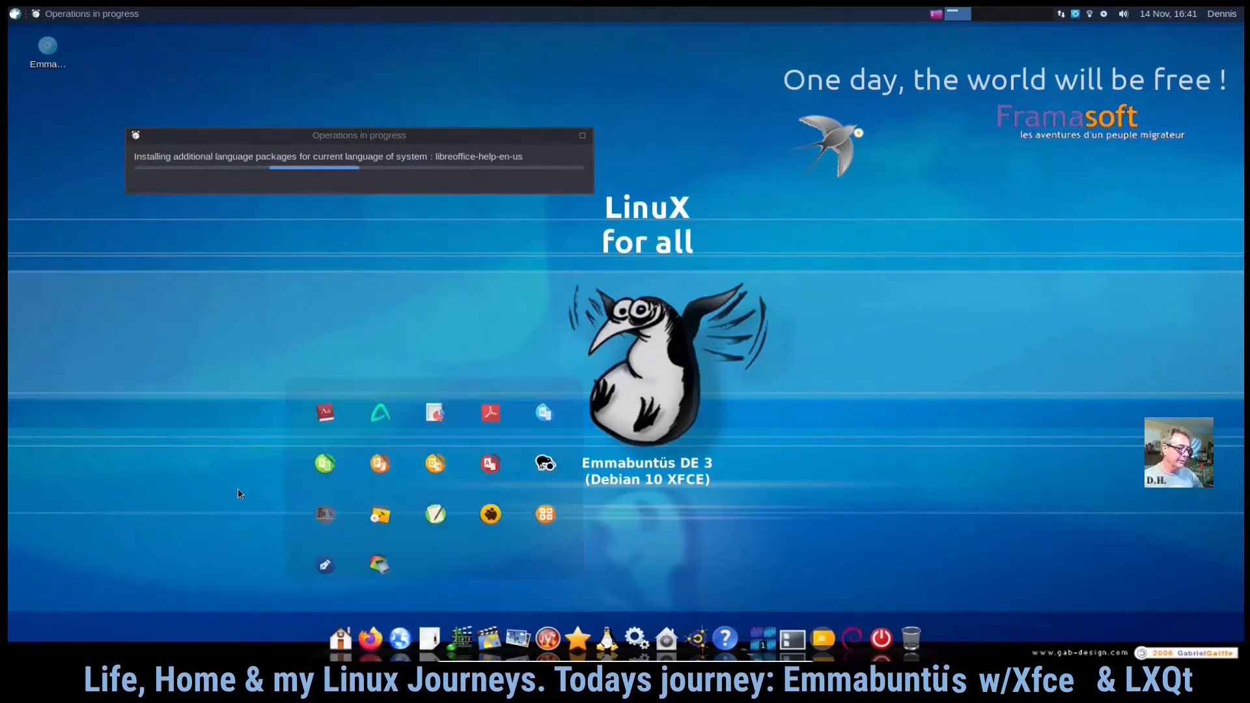
click(14, 13)
click(283, 367)
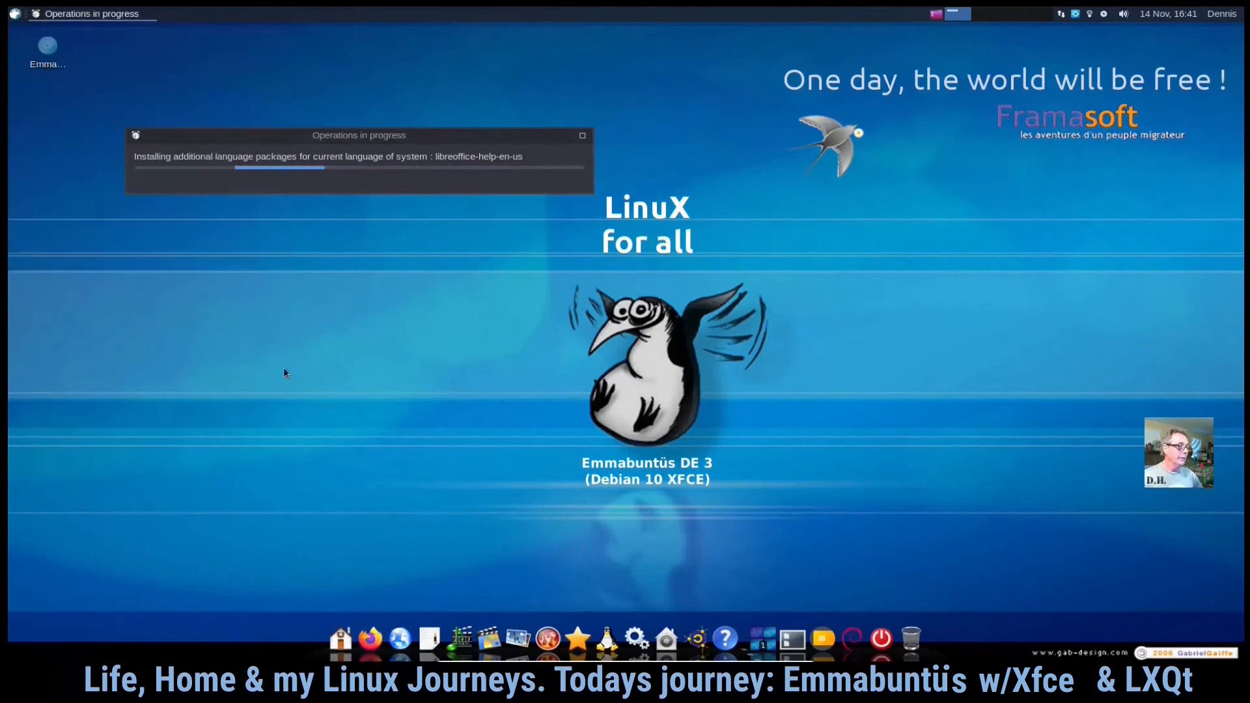
click(825, 626)
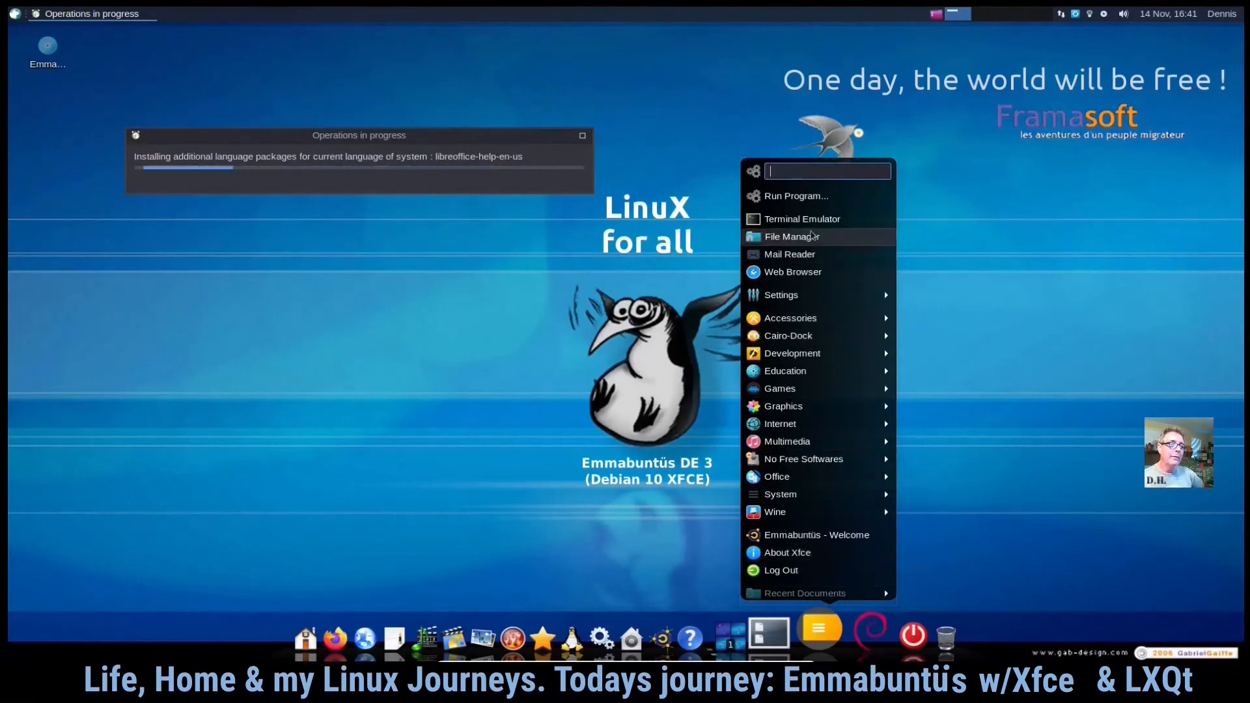
click(424, 443)
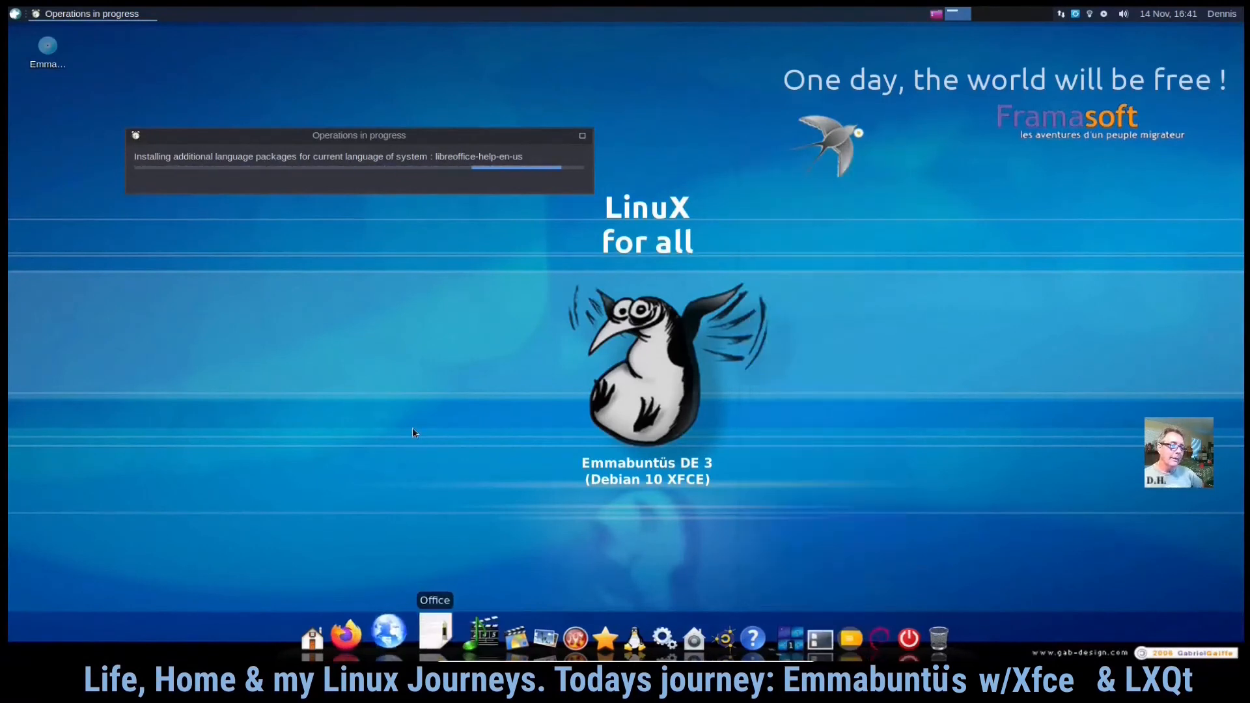
- Open the Desktop settings from the desktop context menu
right_click(825, 284)
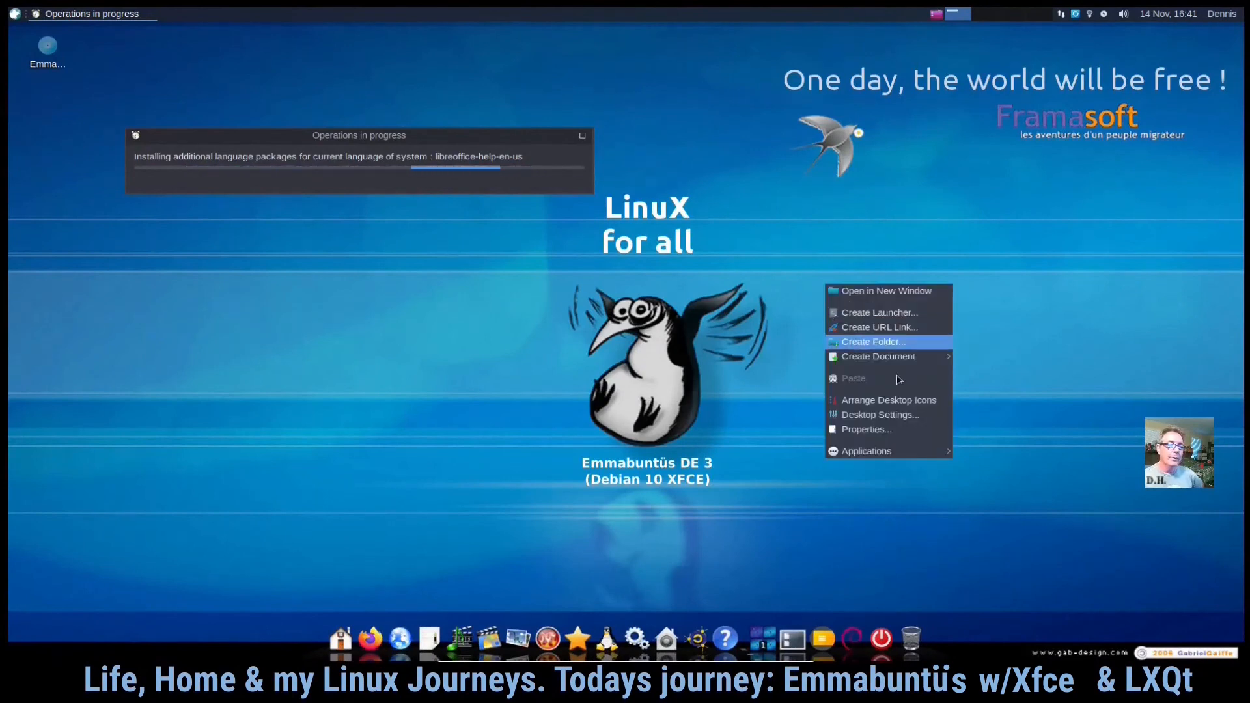
click(896, 415)
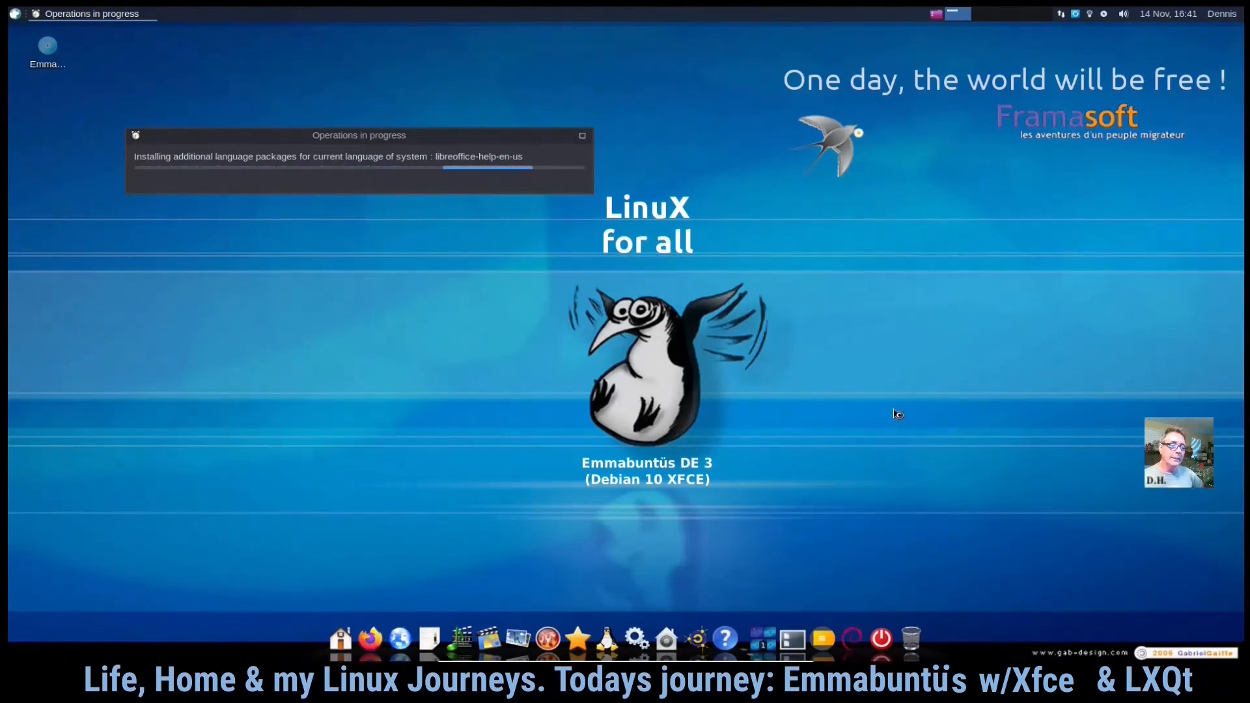
right_click(190, 336)
mouse_move(228, 502)
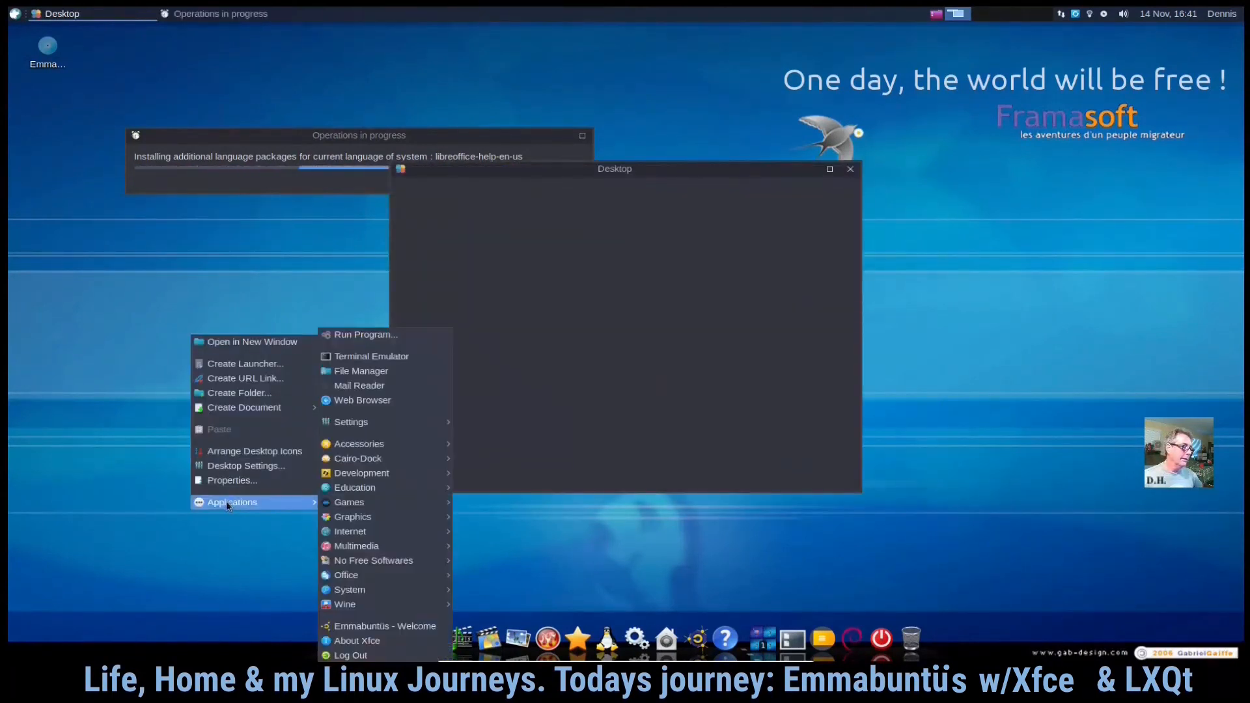
click(176, 605)
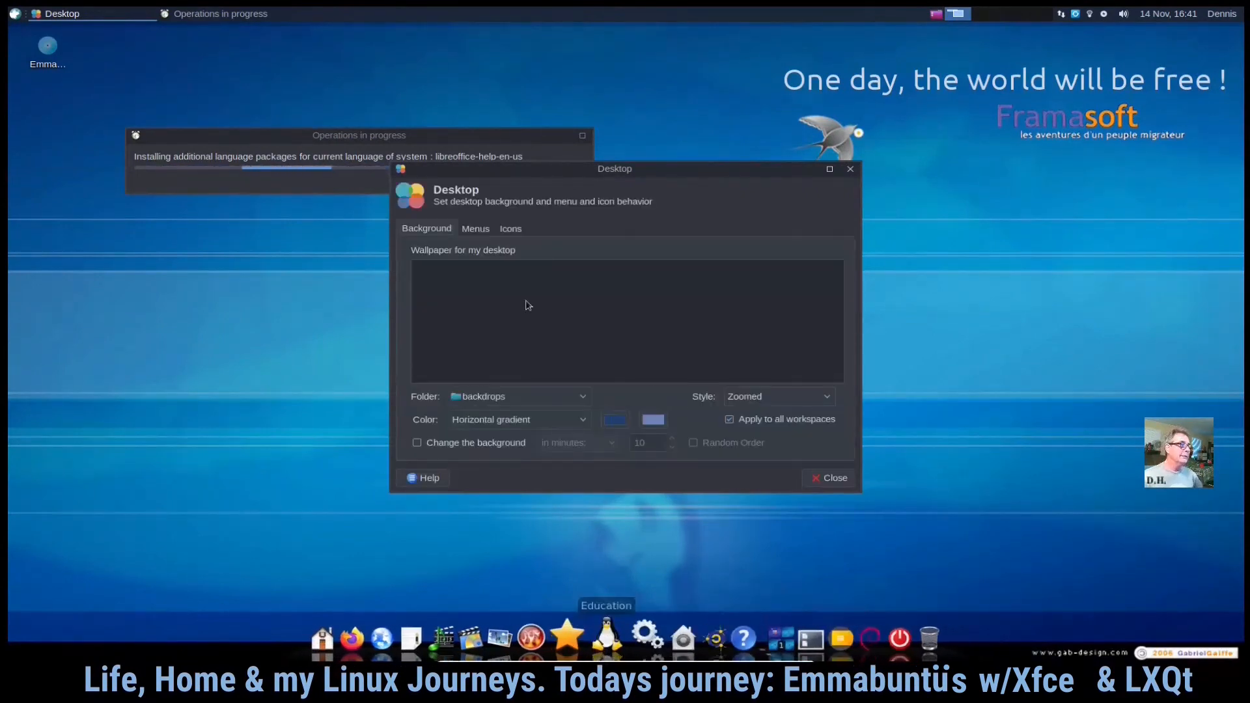
click(14, 12)
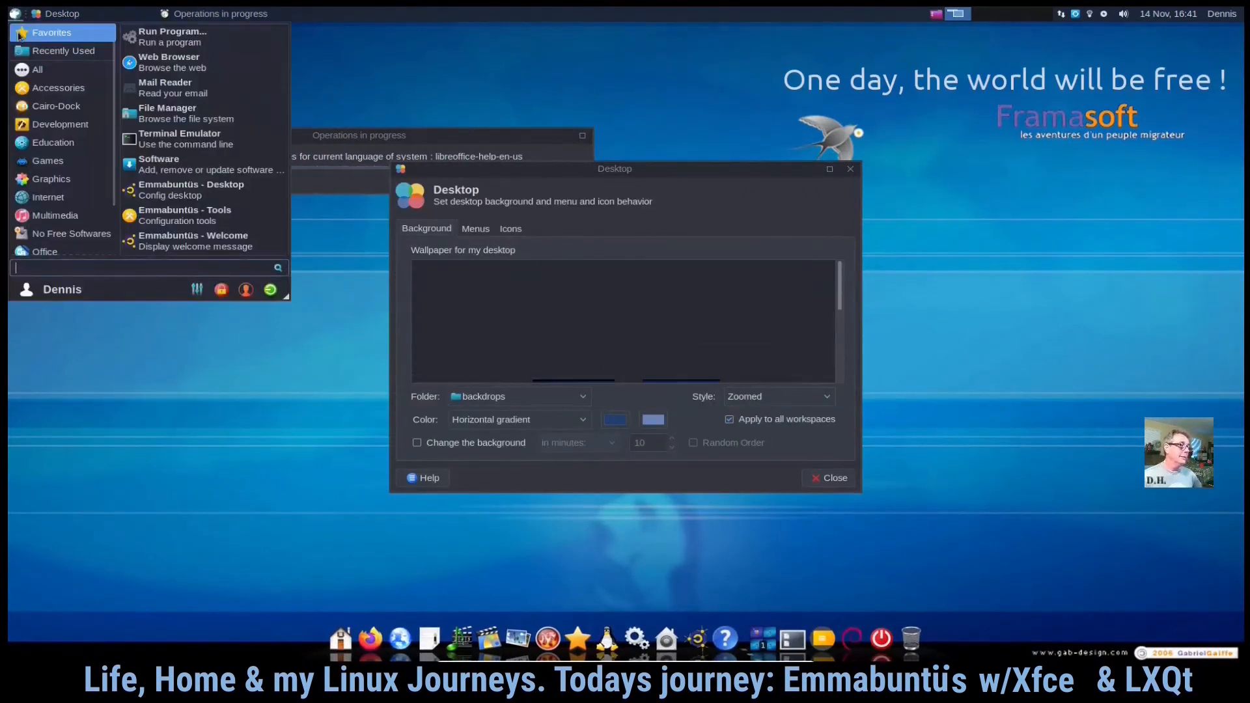
click(95, 364)
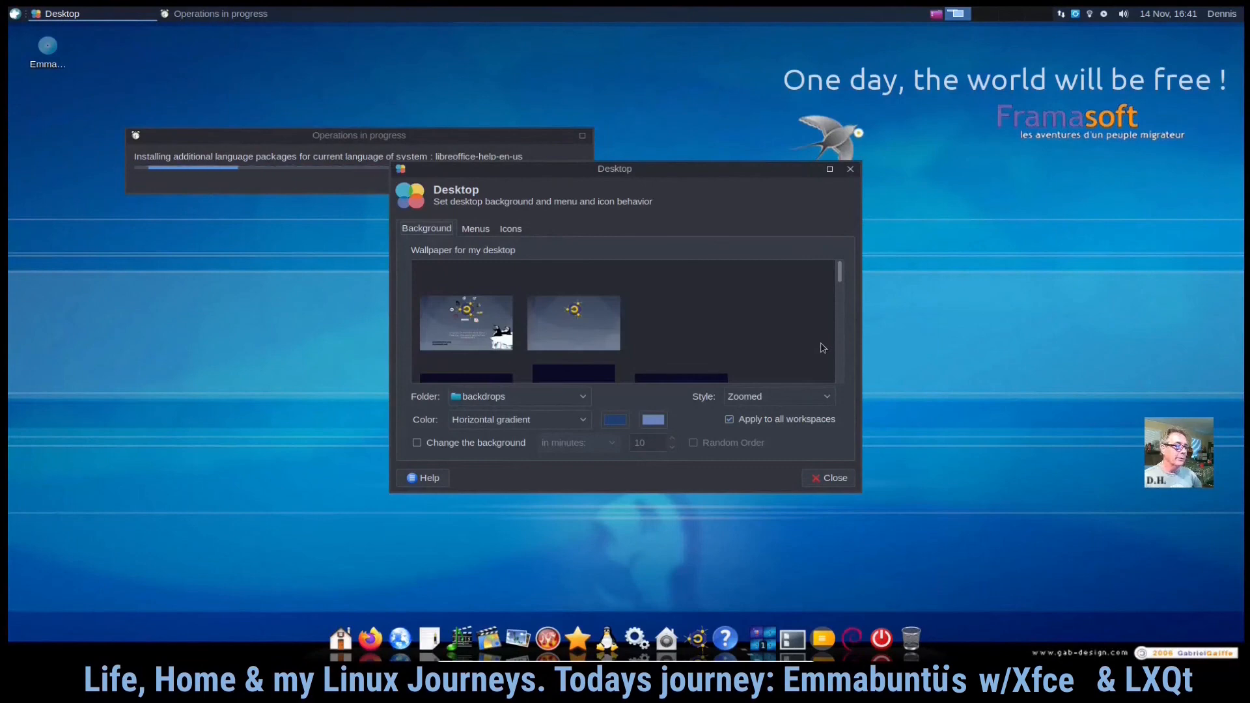
- Move the Desktop settings window aside, set the wallpaper to the red fruit with water drops, and close it
drag(714, 170, 386, 201)
click(173, 353)
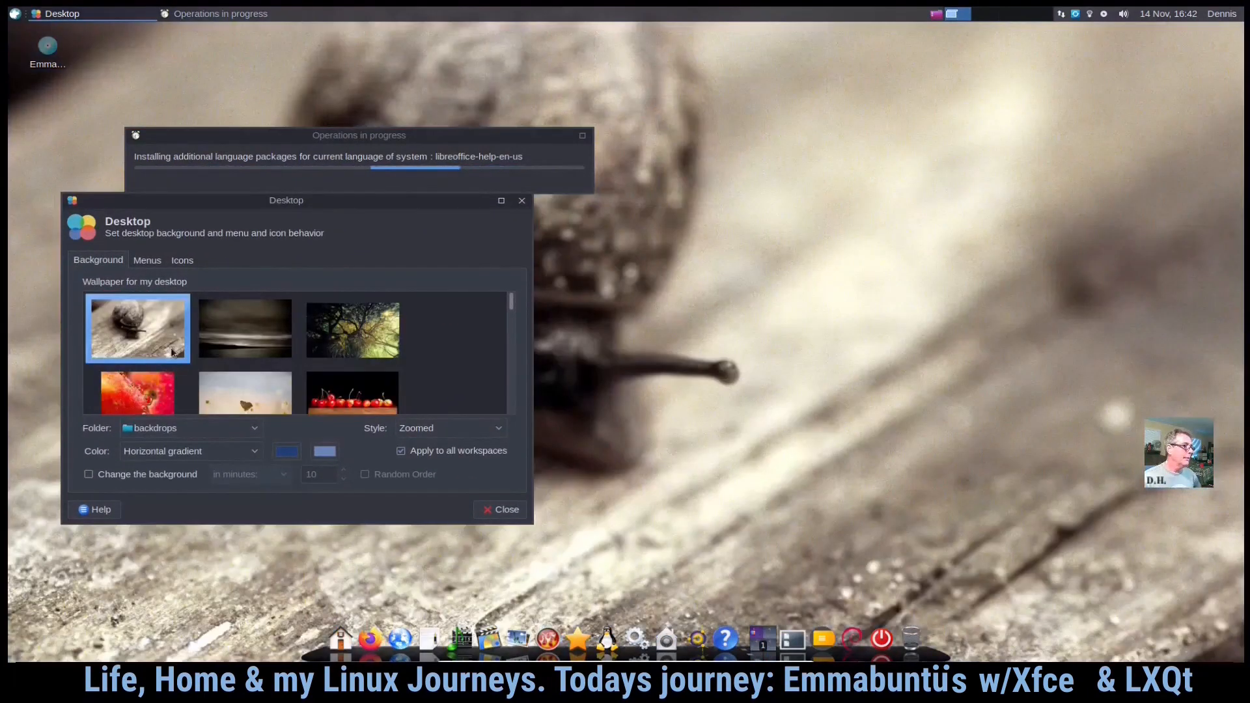
click(253, 351)
click(352, 330)
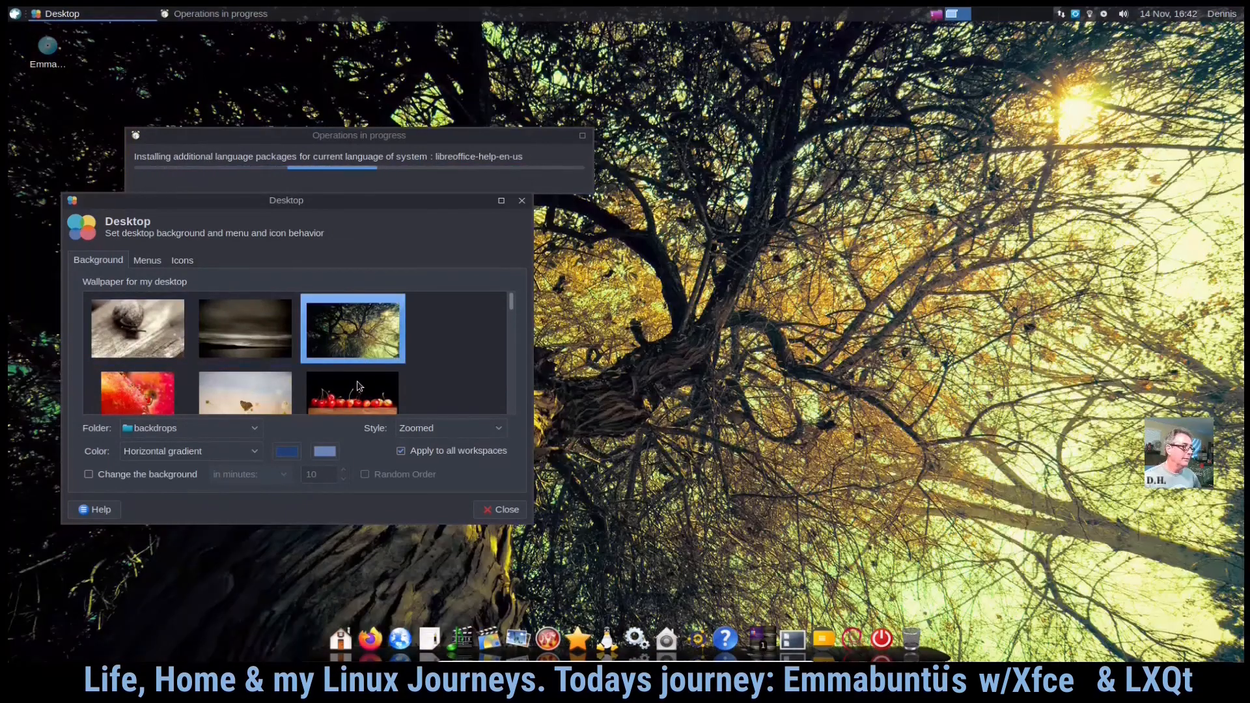
click(321, 399)
key(Left)
key(Left)
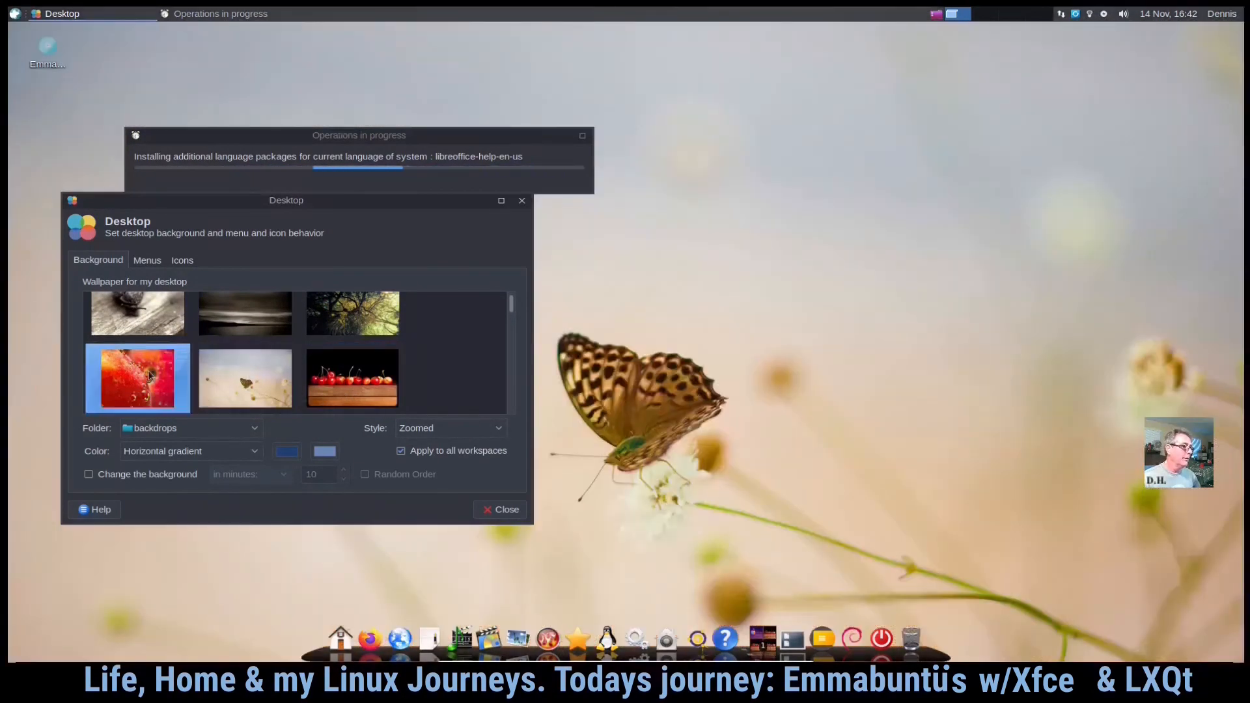
scroll(175, 398, down, 2)
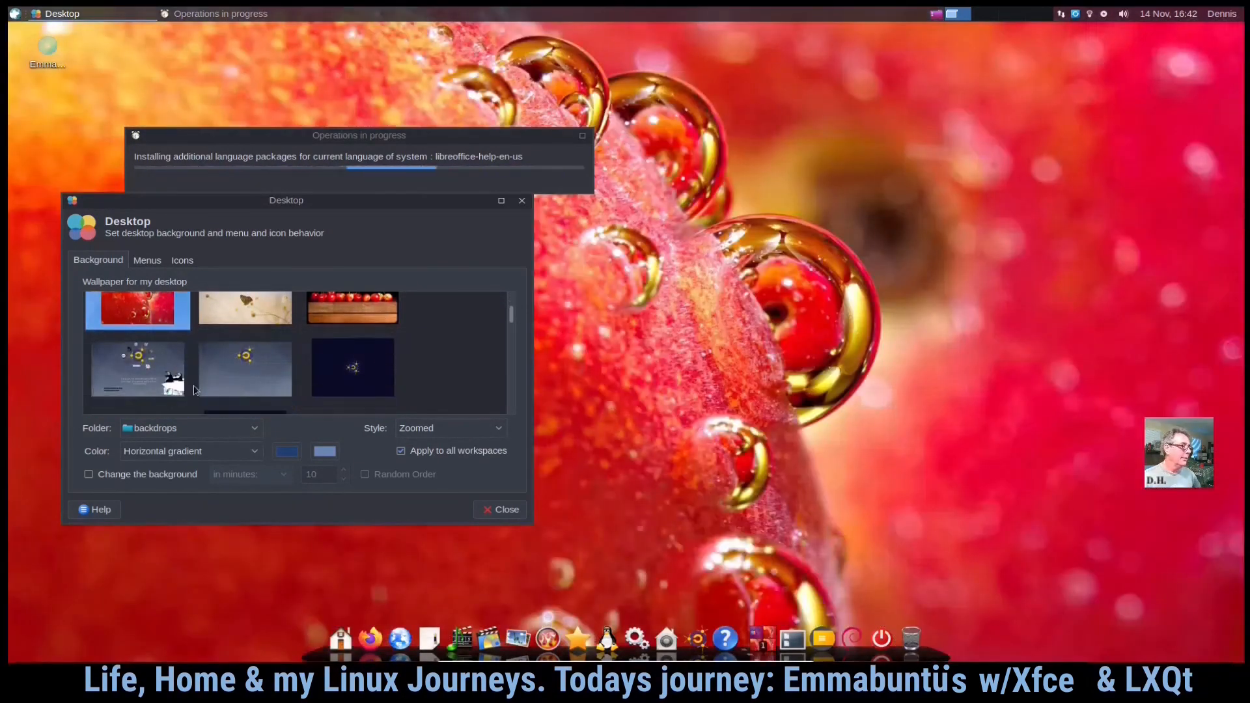
click(497, 512)
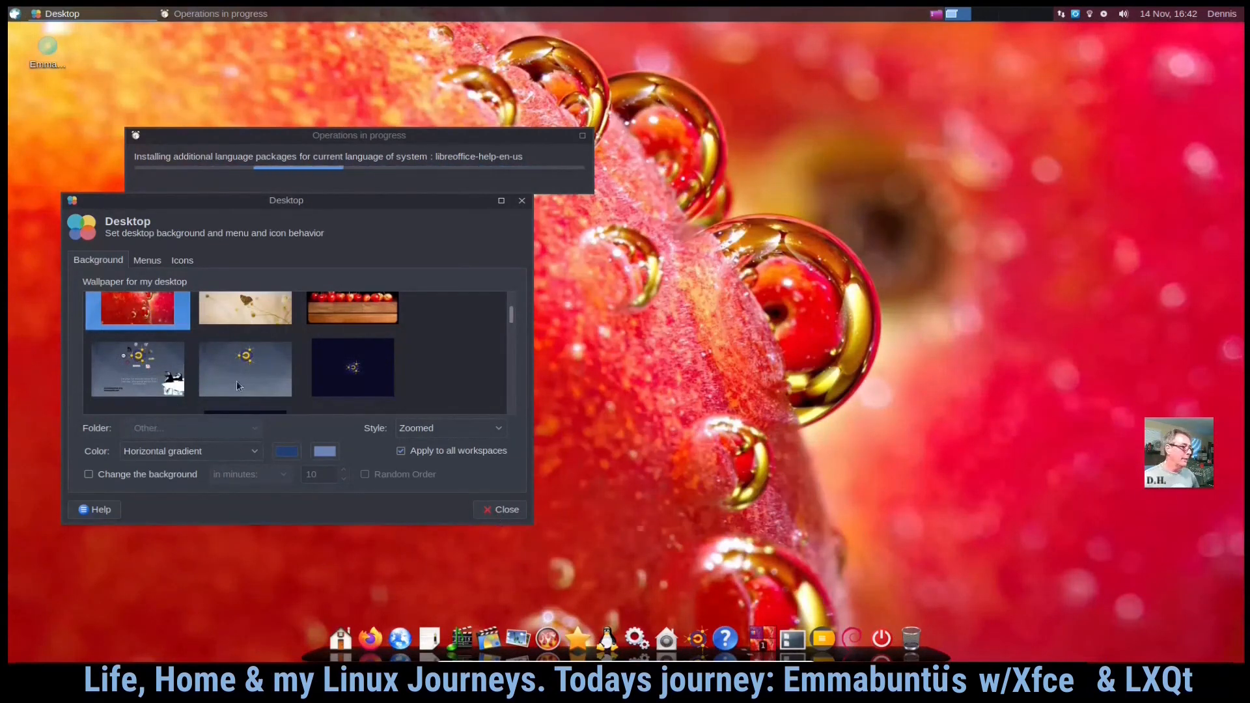
- Reopen Desktop settings from the desktop context menu and set the wallpaper to the blue 'LinuX for all' Emmabuntüs backdrop
right_click(753, 212)
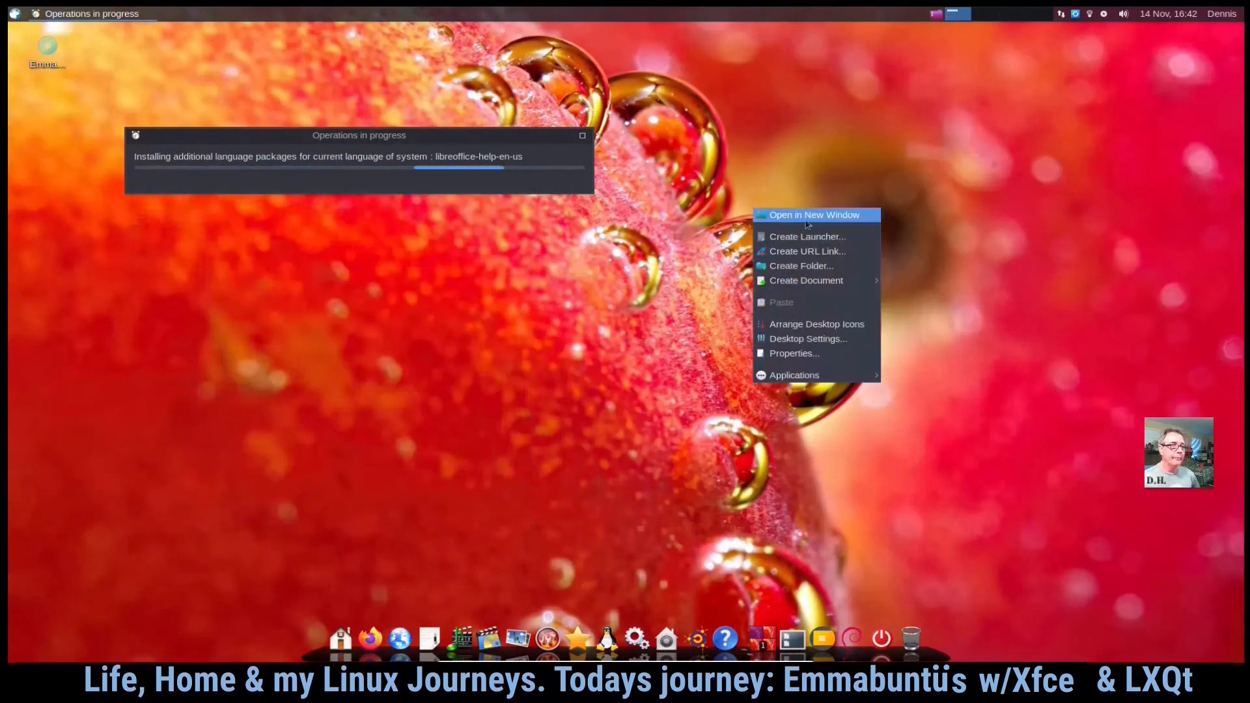
click(800, 339)
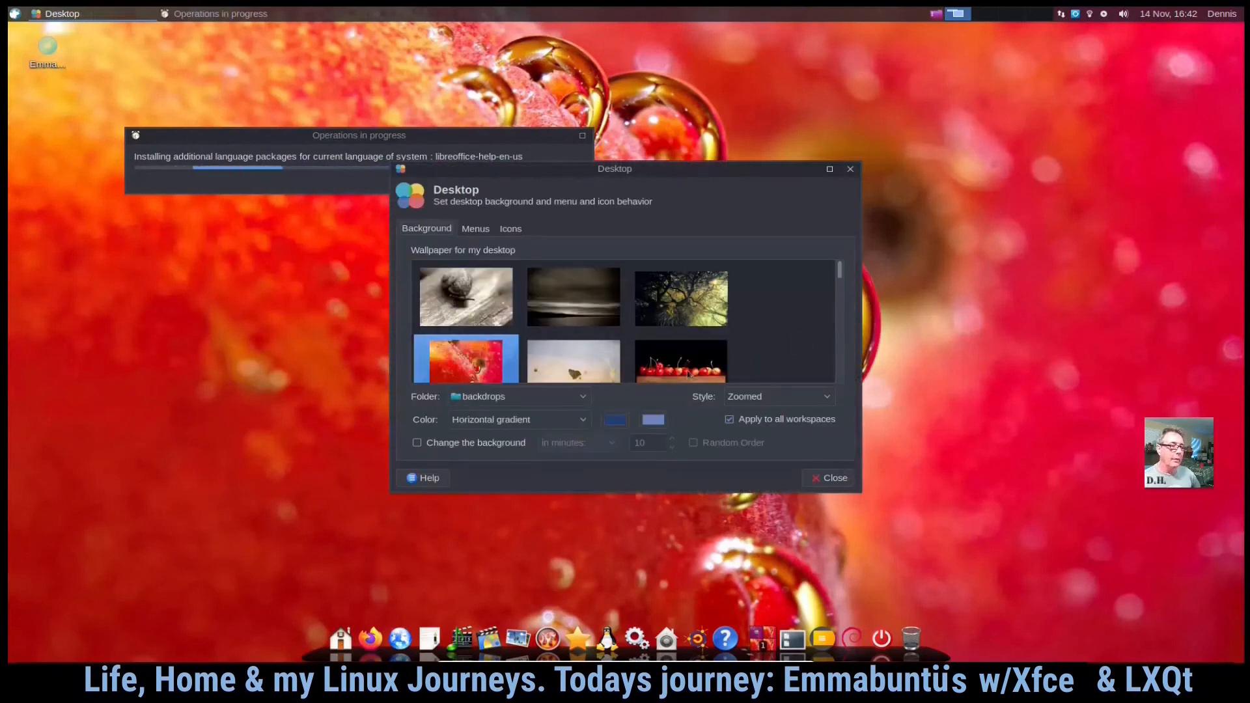
scroll(777, 339, down, 3)
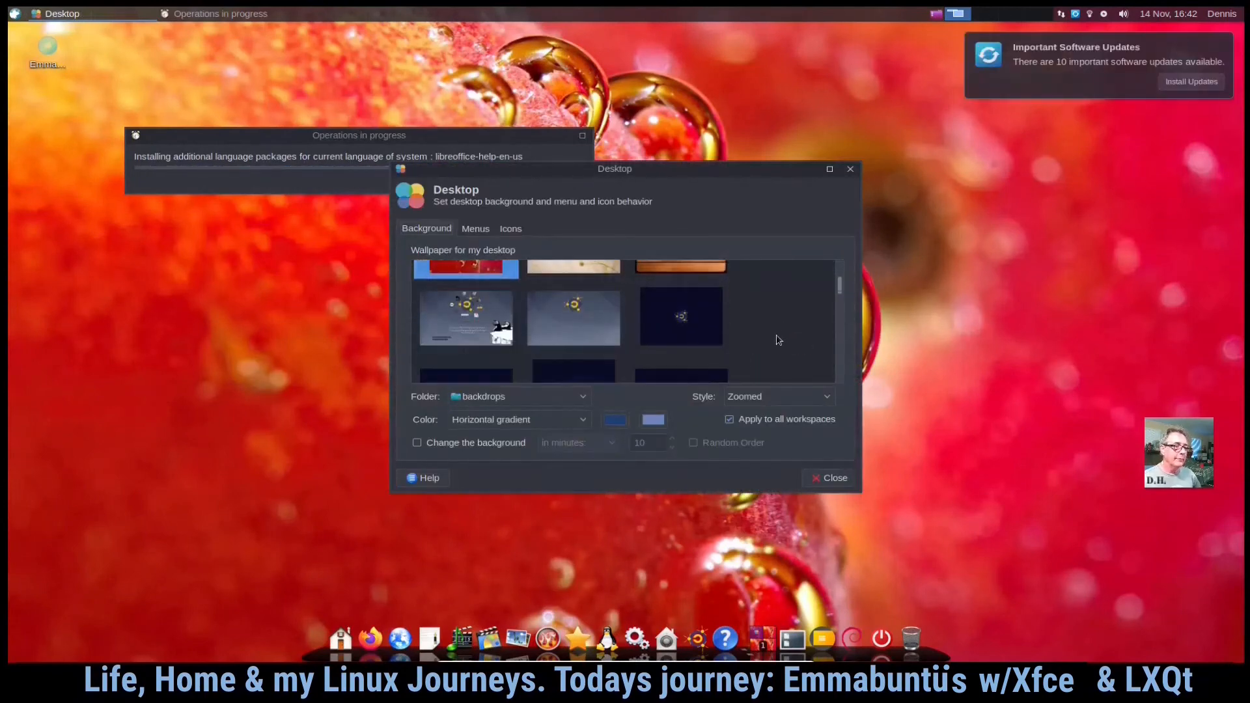
click(715, 316)
scroll(774, 322, down, 4)
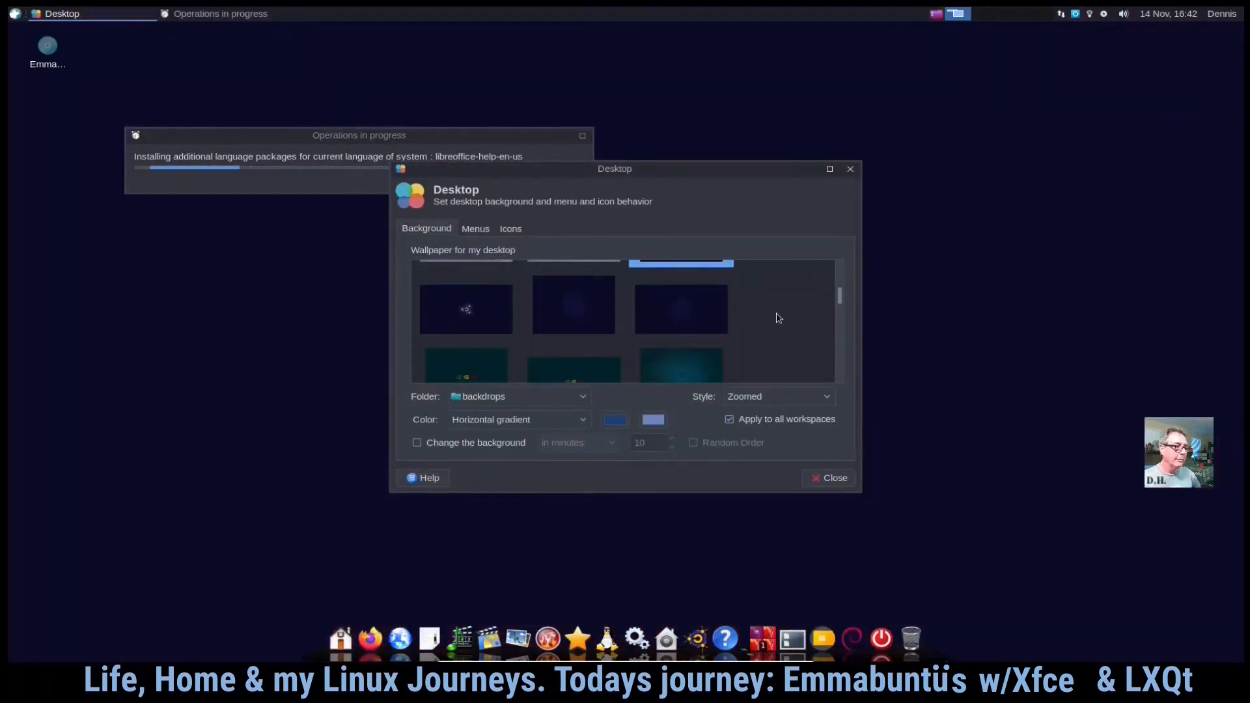
scroll(779, 318, down, 5)
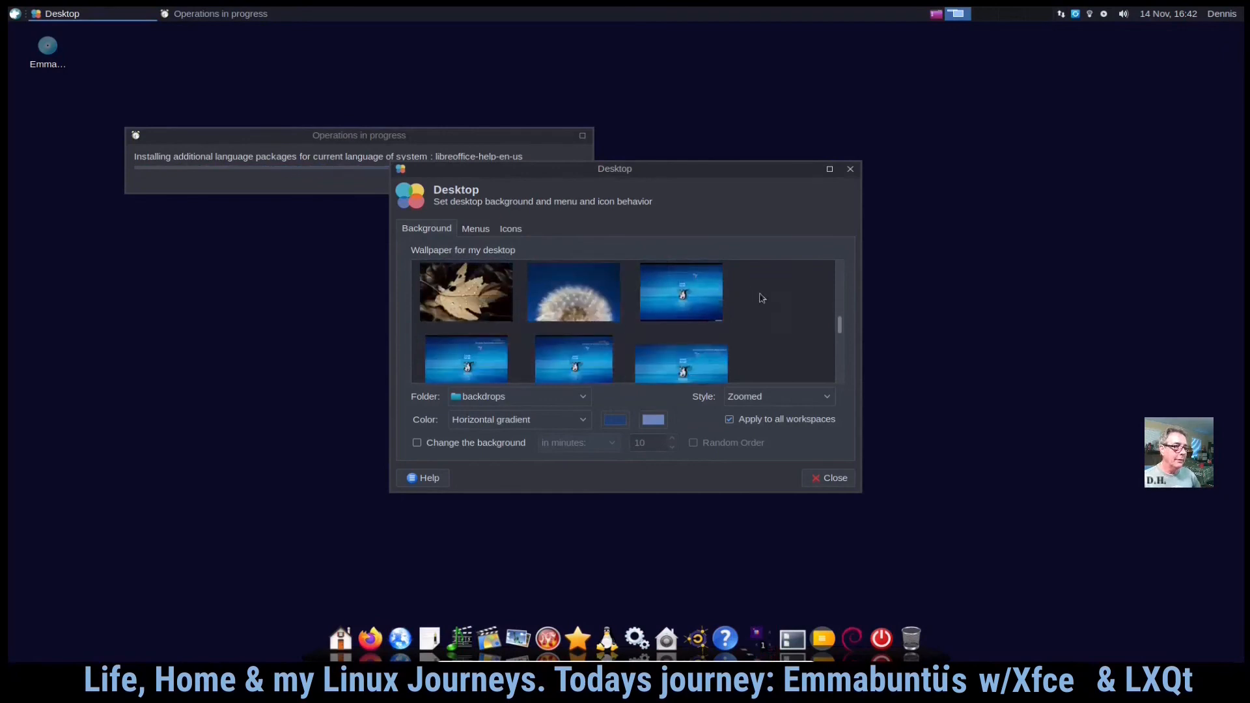
click(683, 295)
- Move the Desktop settings dialog, preview a black-and-white flower backdrop, reselect the blue Emmabuntüs wallpaper, and close the dialog
drag(762, 173, 872, 228)
scroll(895, 388, down, 2)
scroll(895, 388, down, 2)
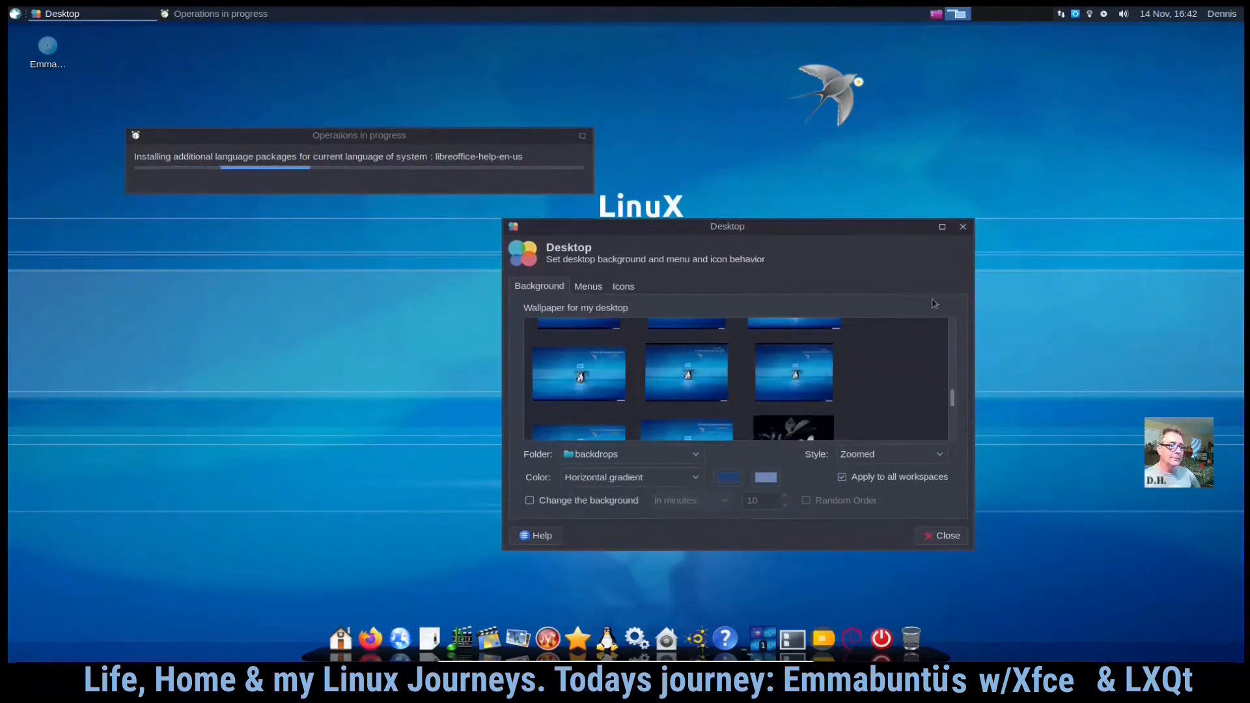
scroll(849, 386, down, 2)
click(782, 407)
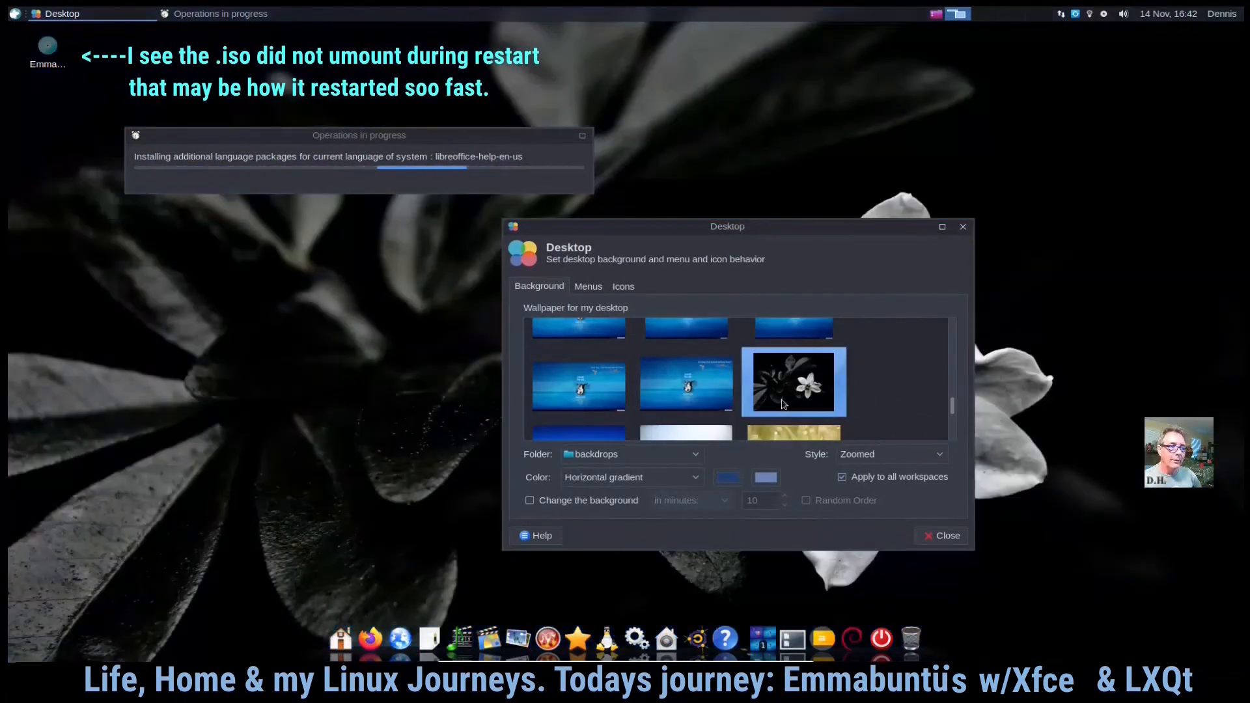
click(801, 331)
scroll(889, 389, down, 3)
scroll(889, 388, down, 5)
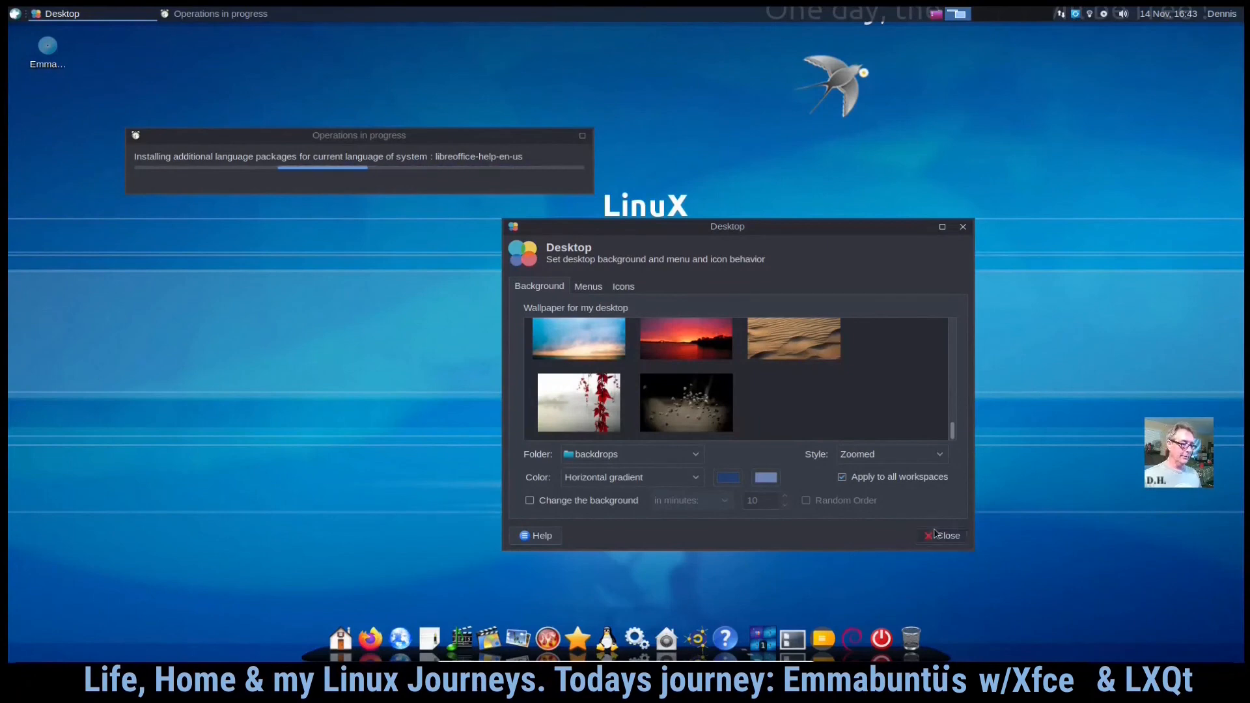
click(936, 534)
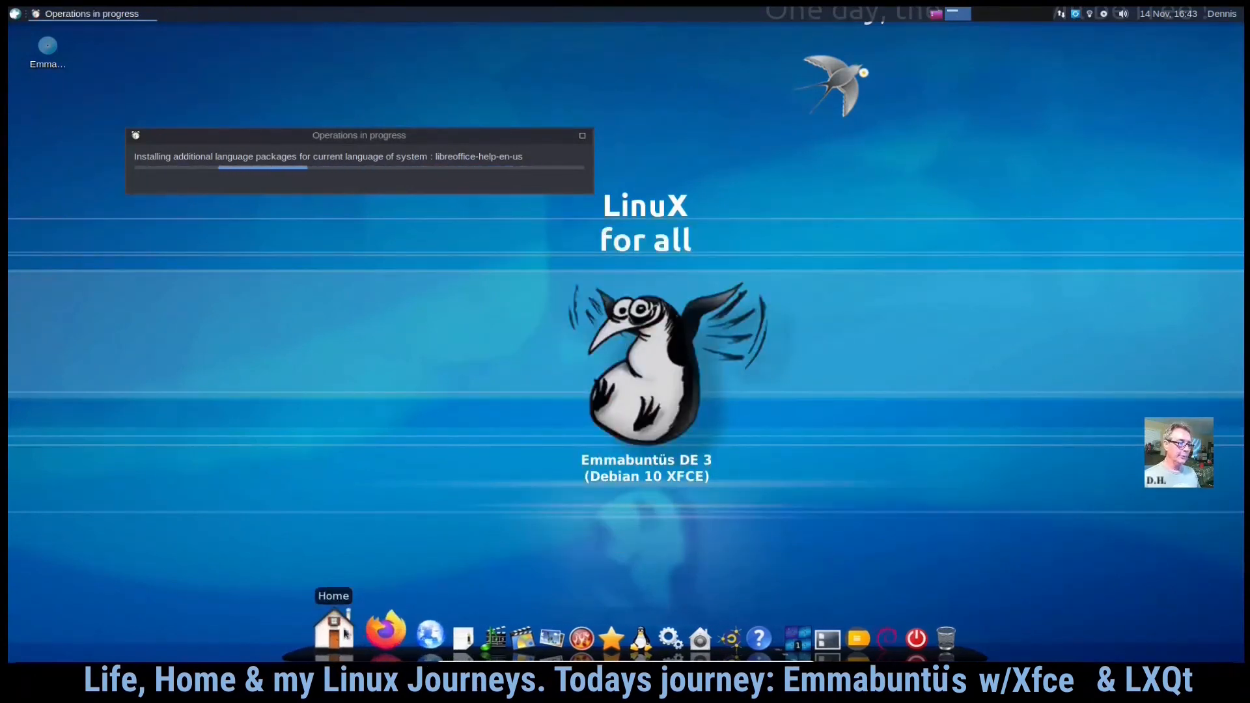
- Open the Applications Menu and close it again
drag(366, 152, 945, 169)
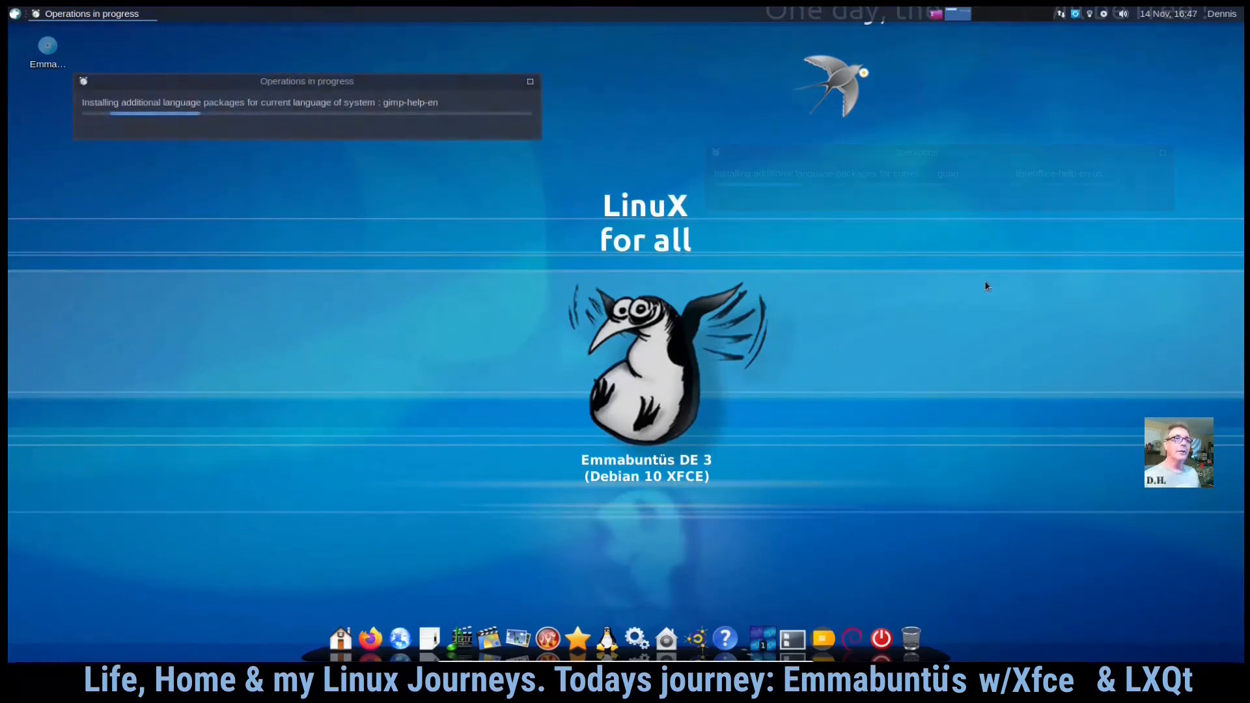
click(15, 14)
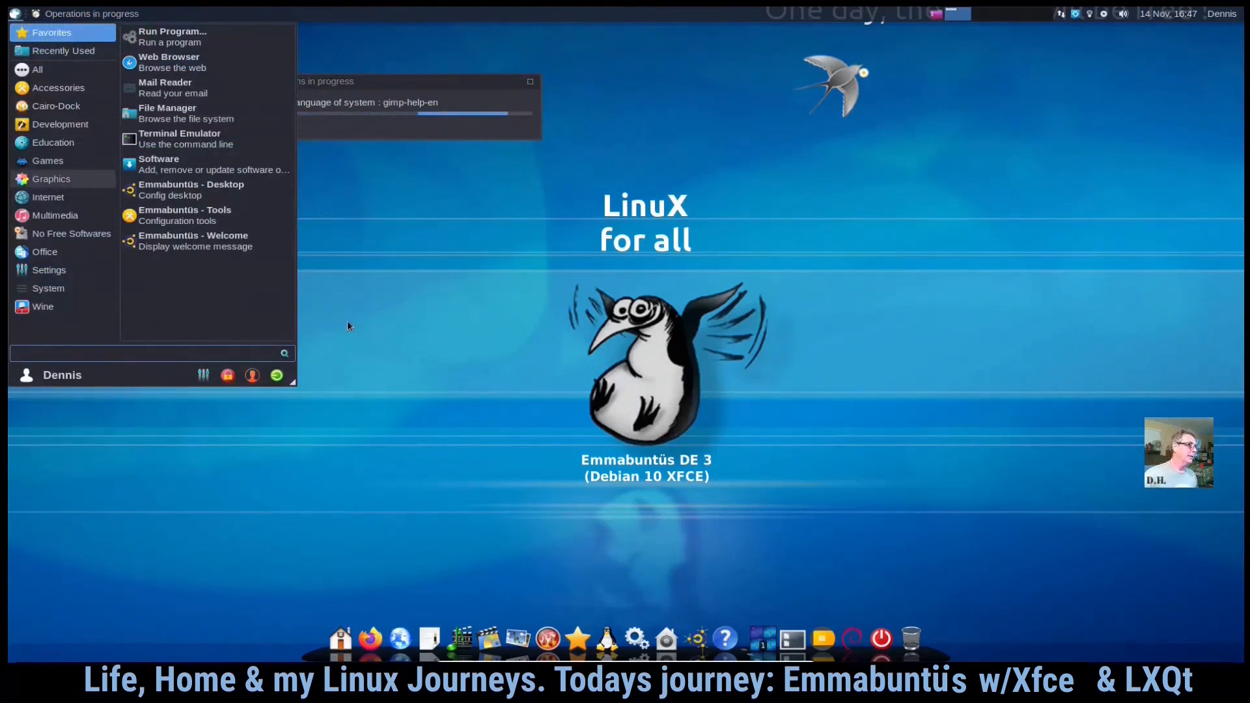
click(14, 15)
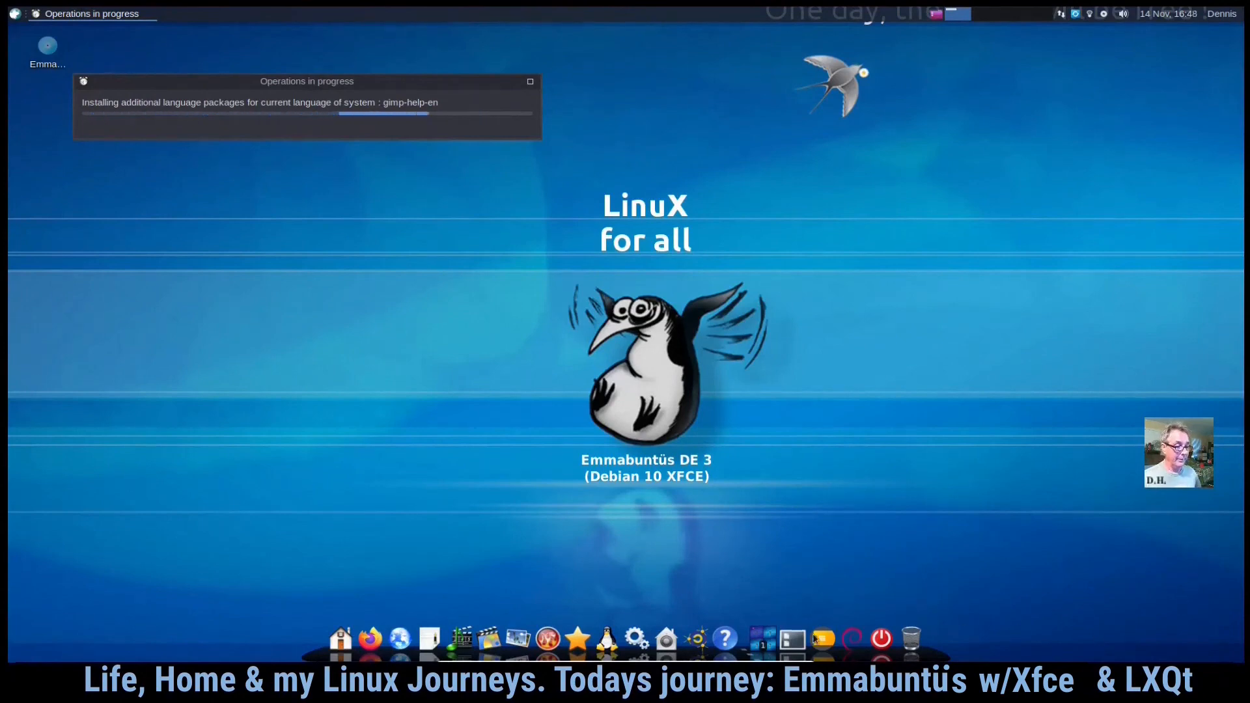
- Move the Operations in progress window toward the upper right of the desktop
click(607, 633)
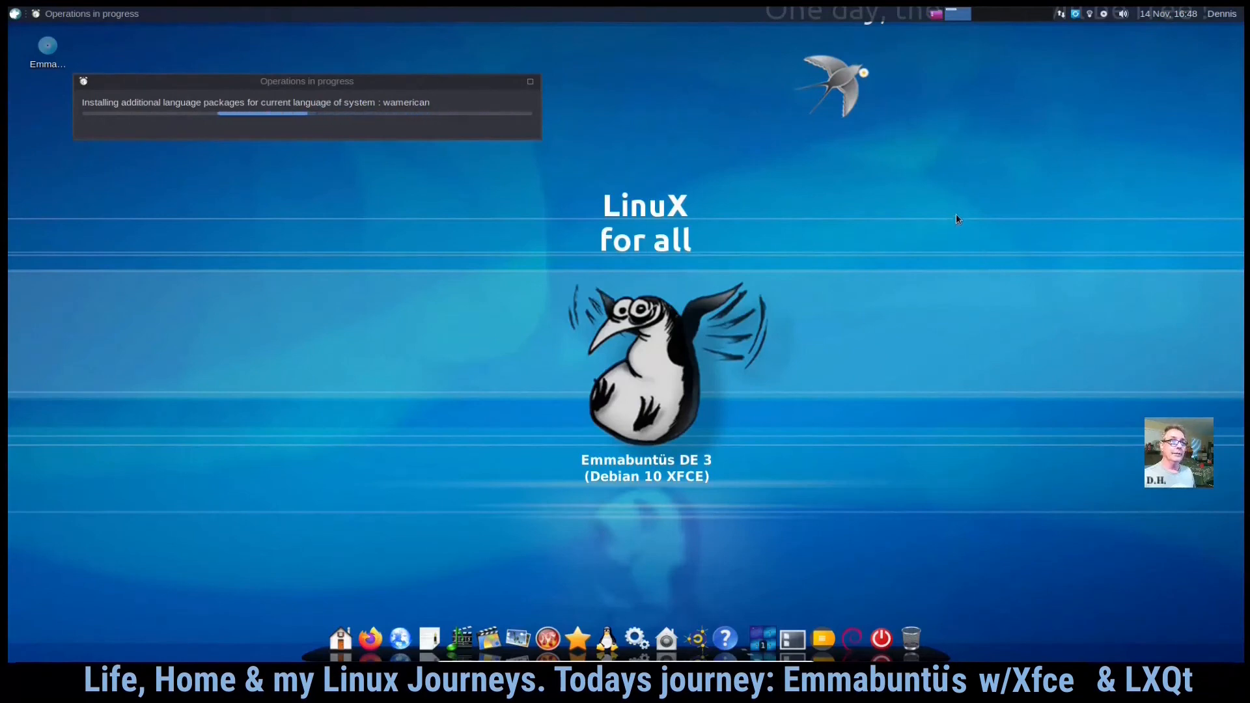
drag(497, 94, 1025, 140)
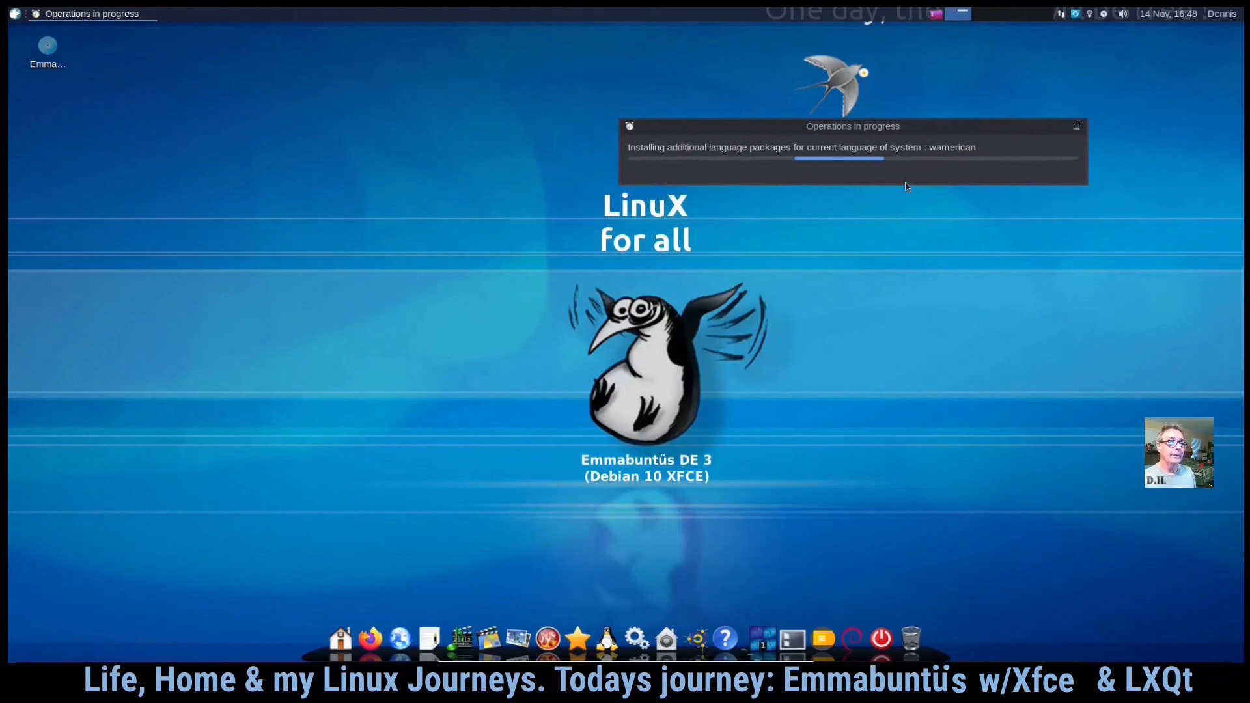